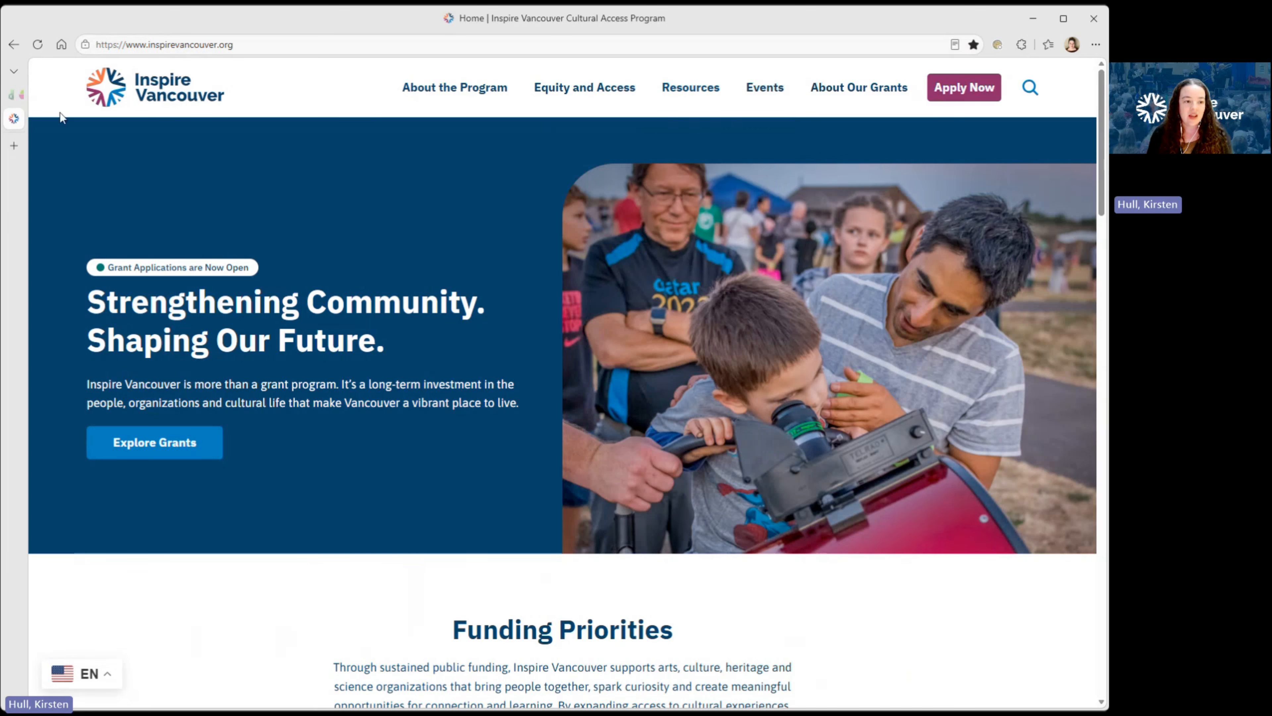
# - Switch to the budget worksheet and grants portal split view, and start an Innovation grant application from the Apply for Funding page
pyautogui.moveTo(13, 98)
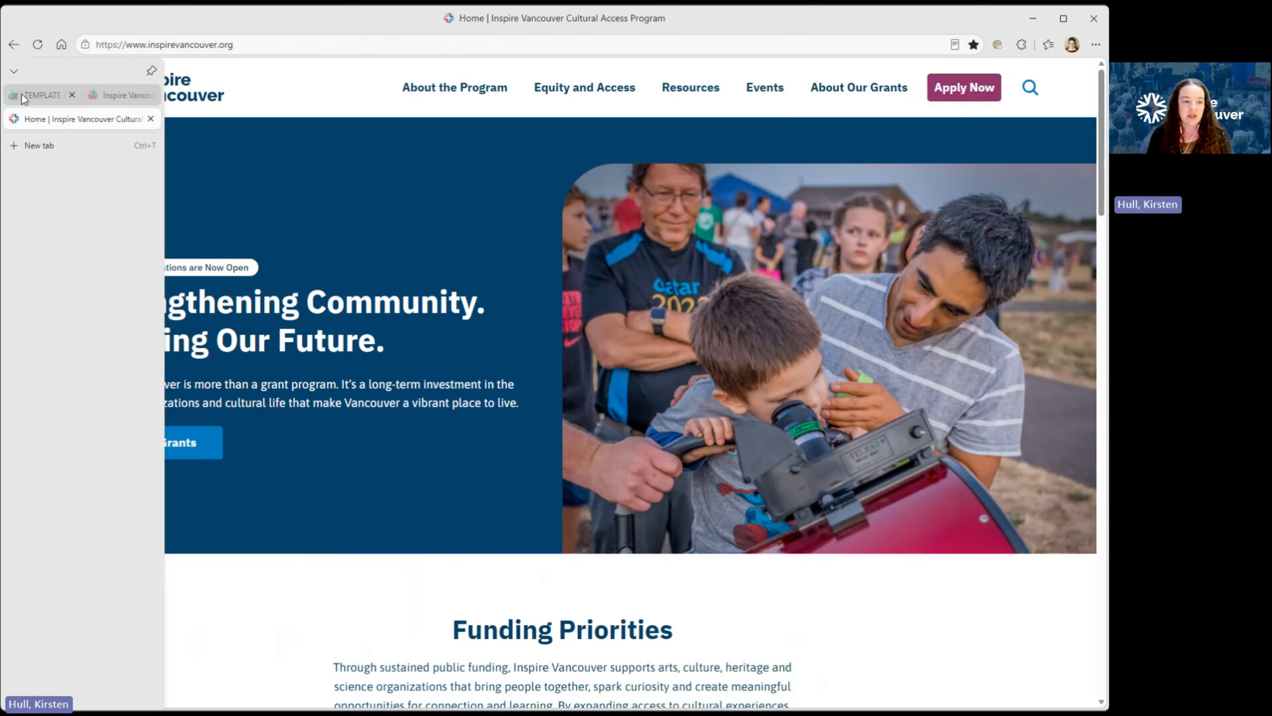
pyautogui.click(23, 98)
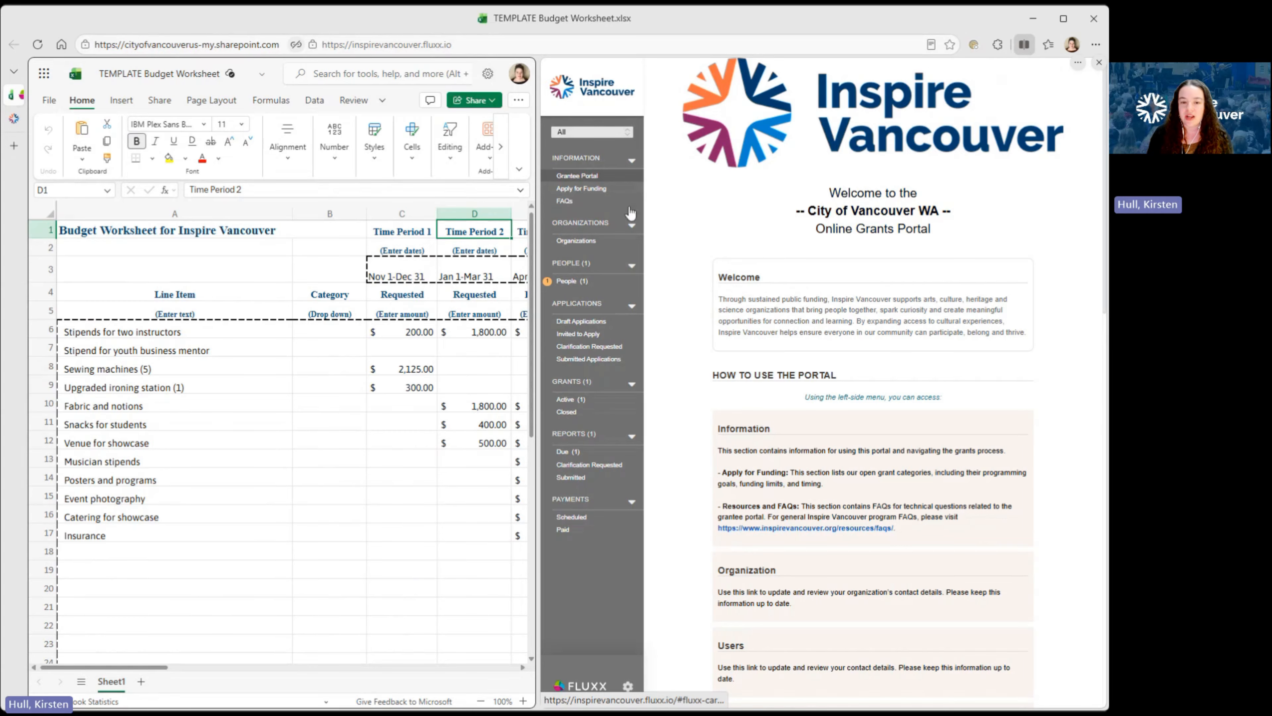
pyautogui.click(600, 190)
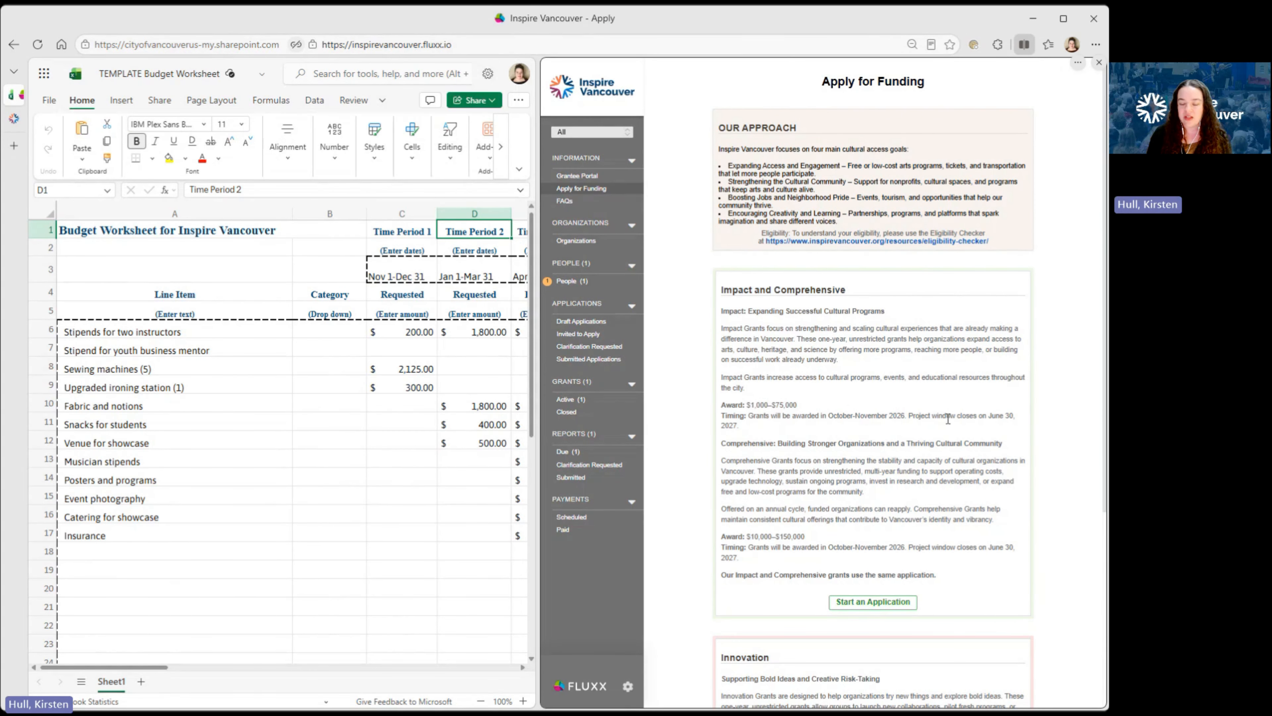
pyautogui.scroll(-4, 949, 418)
pyautogui.click(880, 613)
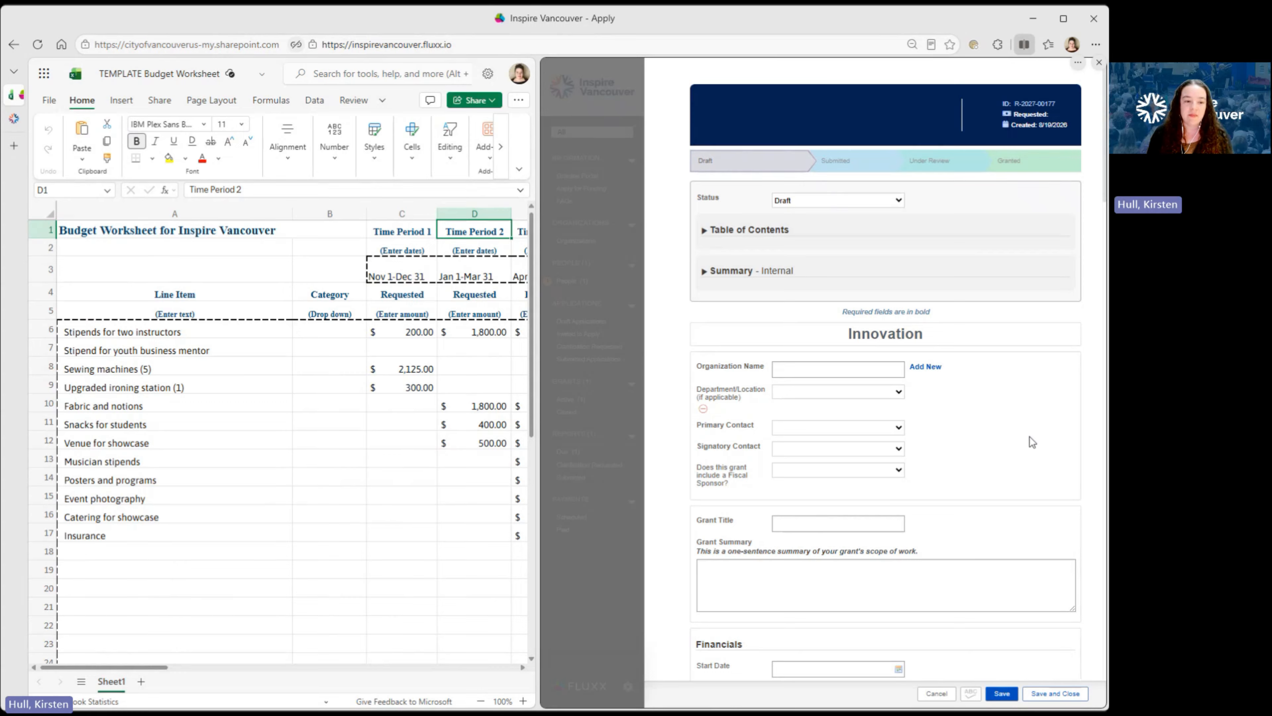
# - Look through the sections of the draft Innovation application and open the Grant Budget Tracker for editing
pyautogui.scroll(-9, 1002, 455)
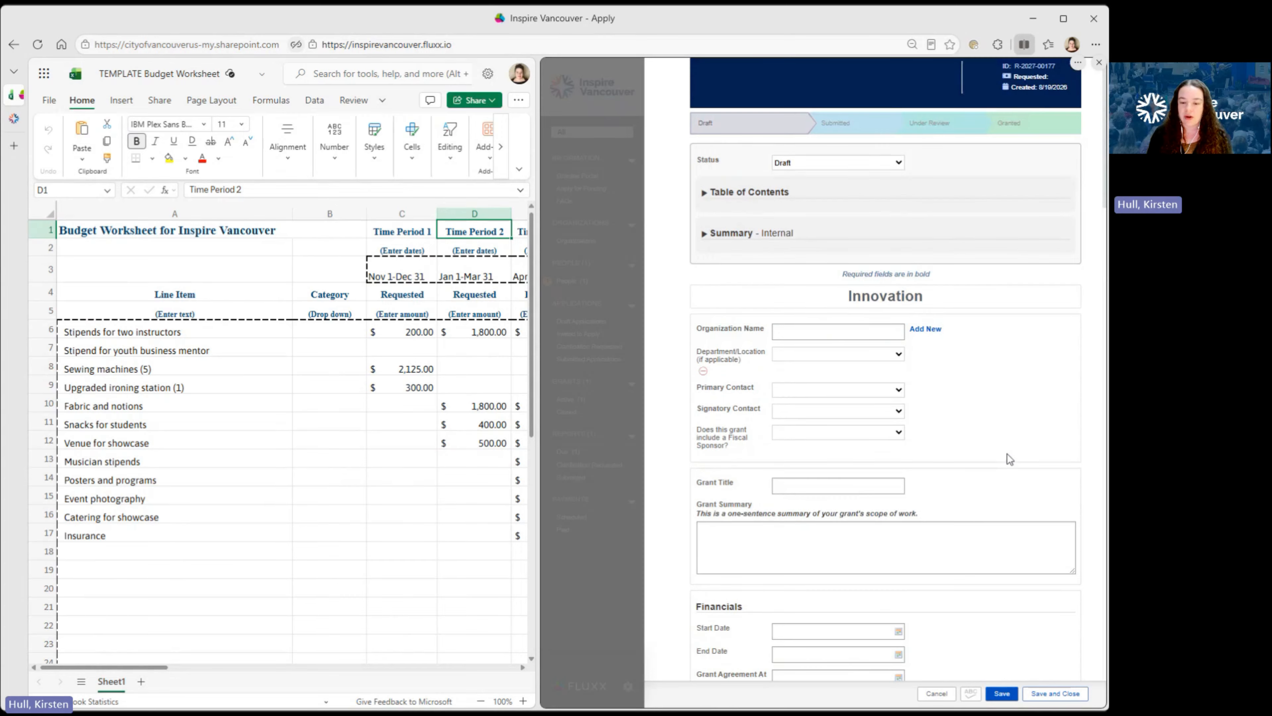
pyautogui.scroll(-10, 1001, 458)
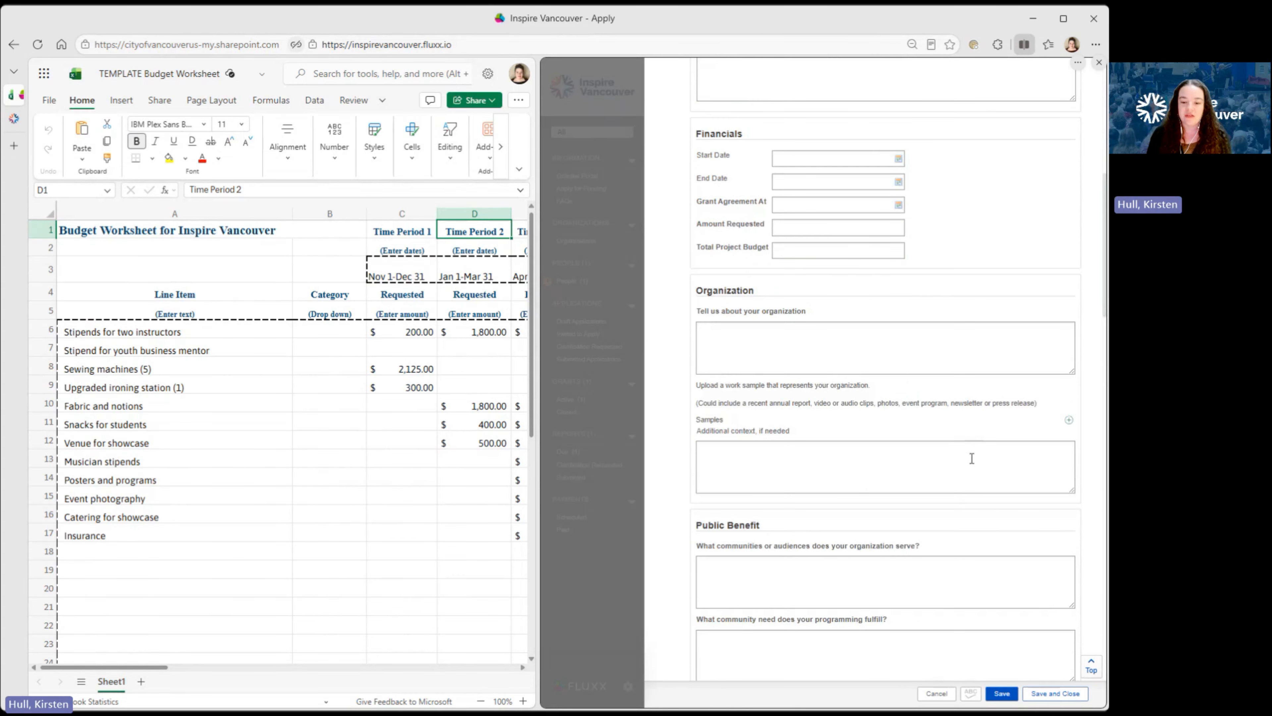
pyautogui.scroll(12, 986, 455)
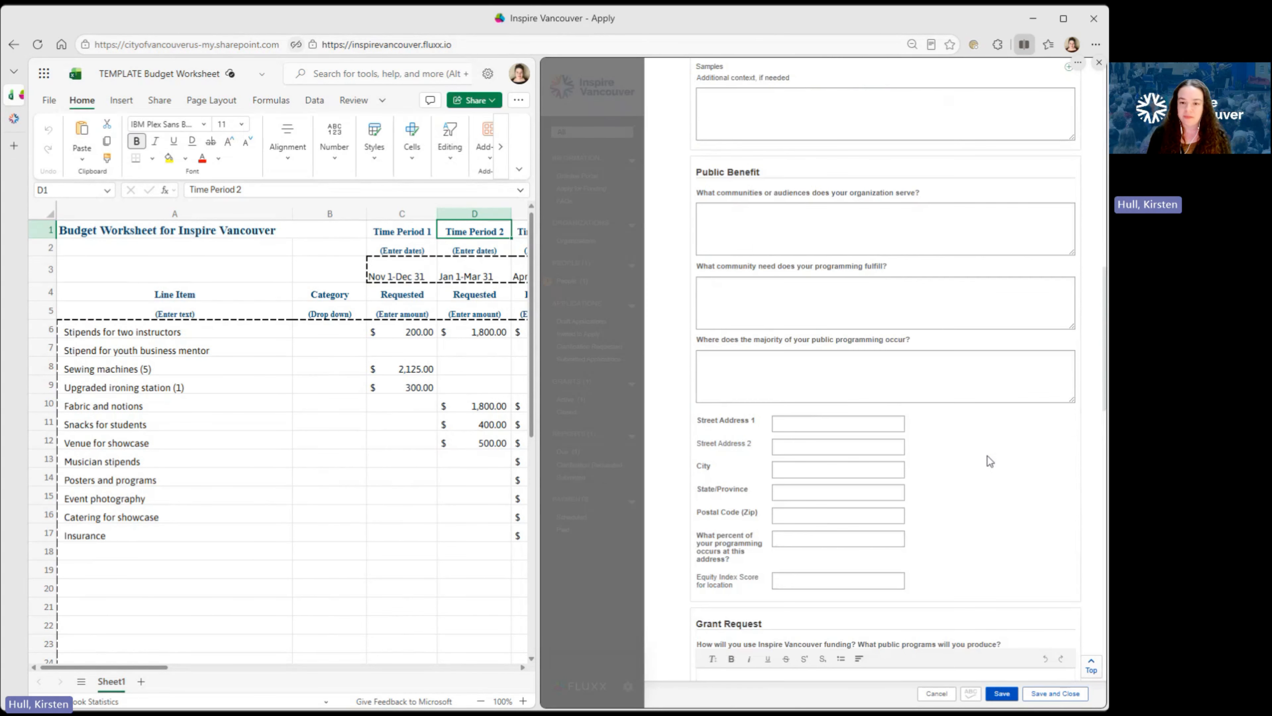
pyautogui.scroll(7, 990, 451)
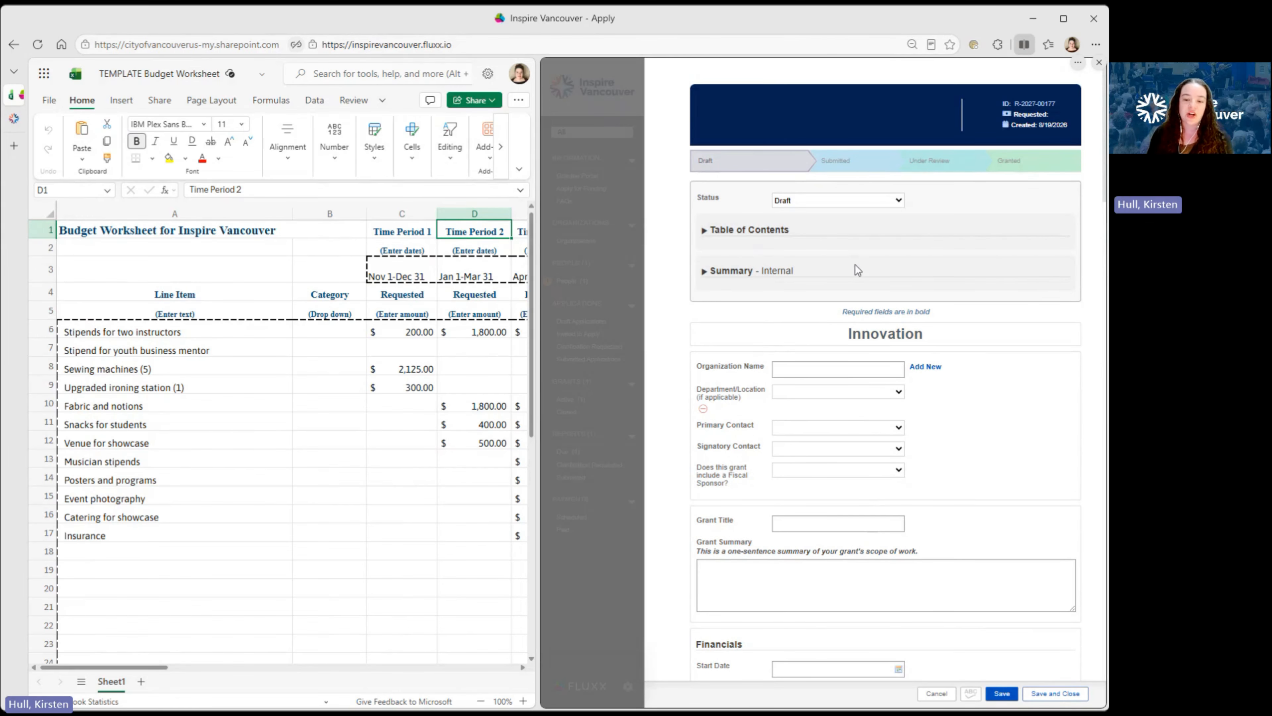
pyautogui.scroll(-10, 984, 518)
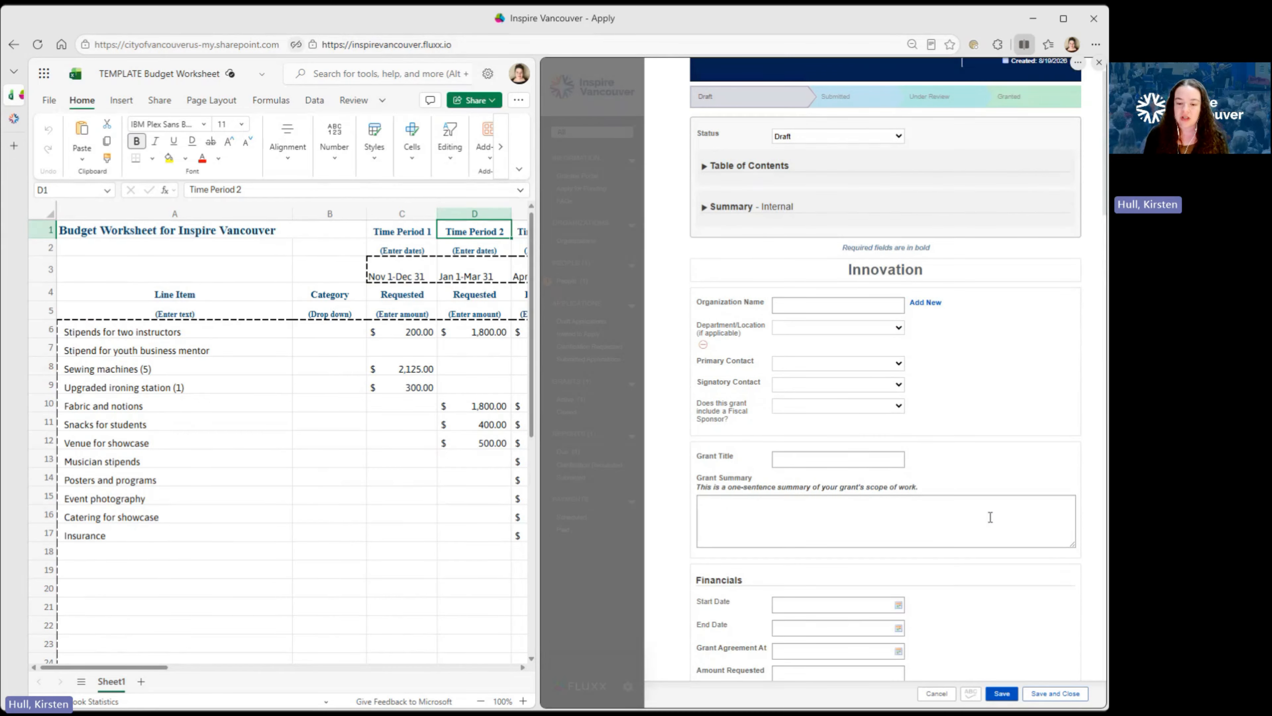
pyautogui.scroll(-12, 993, 524)
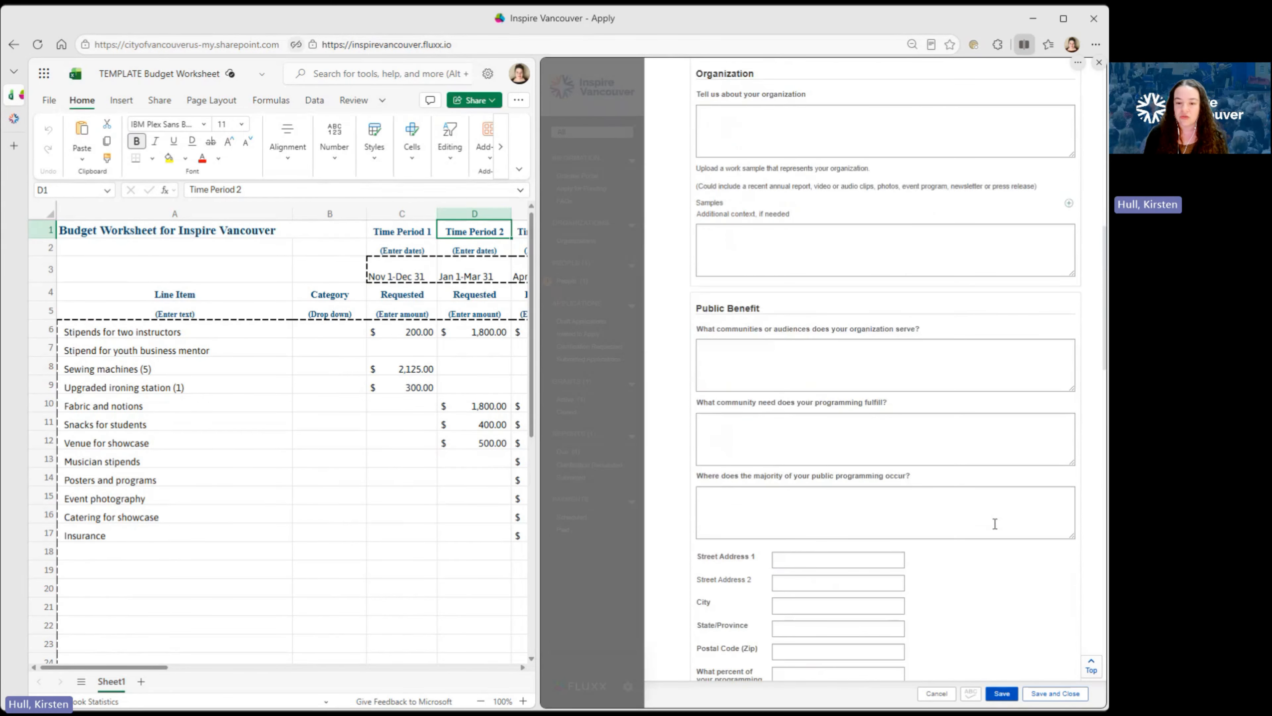
pyautogui.scroll(-6, 993, 513)
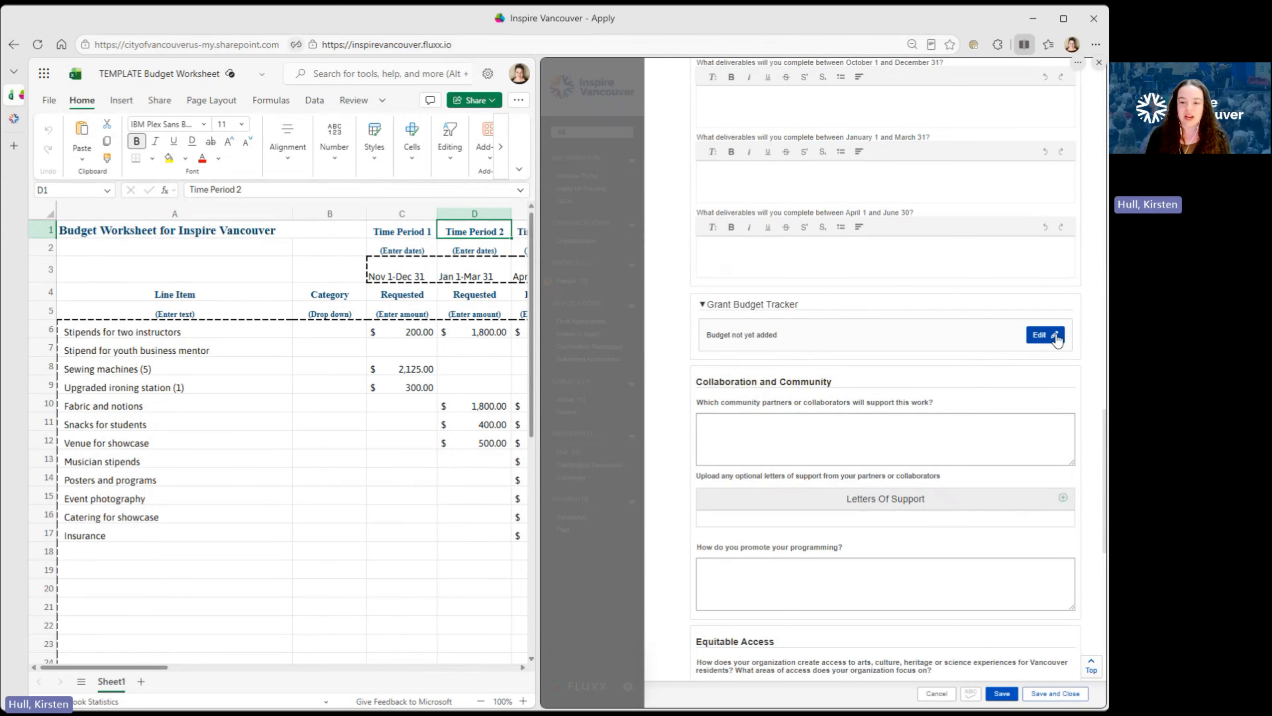
pyautogui.click(1033, 343)
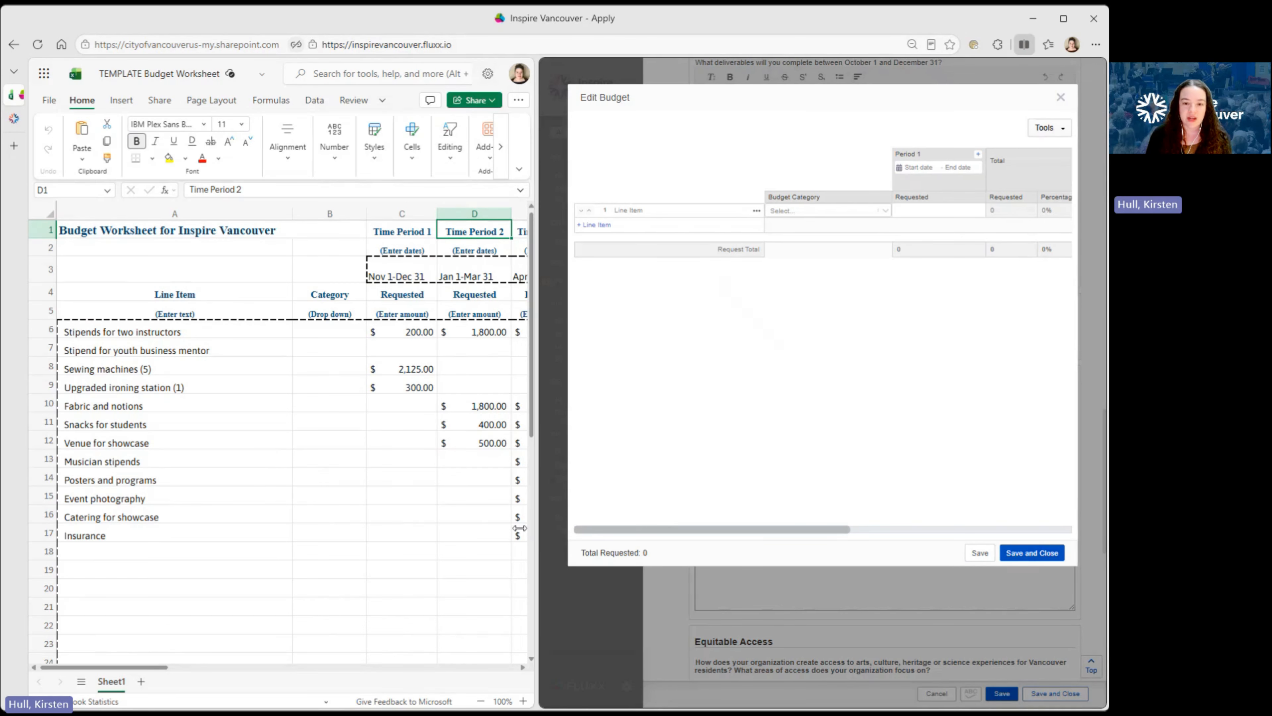
# - Widen the portal side of the split view to examine the columns of the empty budget table
pyautogui.moveTo(537, 531); pyautogui.dragTo(200, 501)
pyautogui.moveTo(346, 539); pyautogui.dragTo(381, 446)
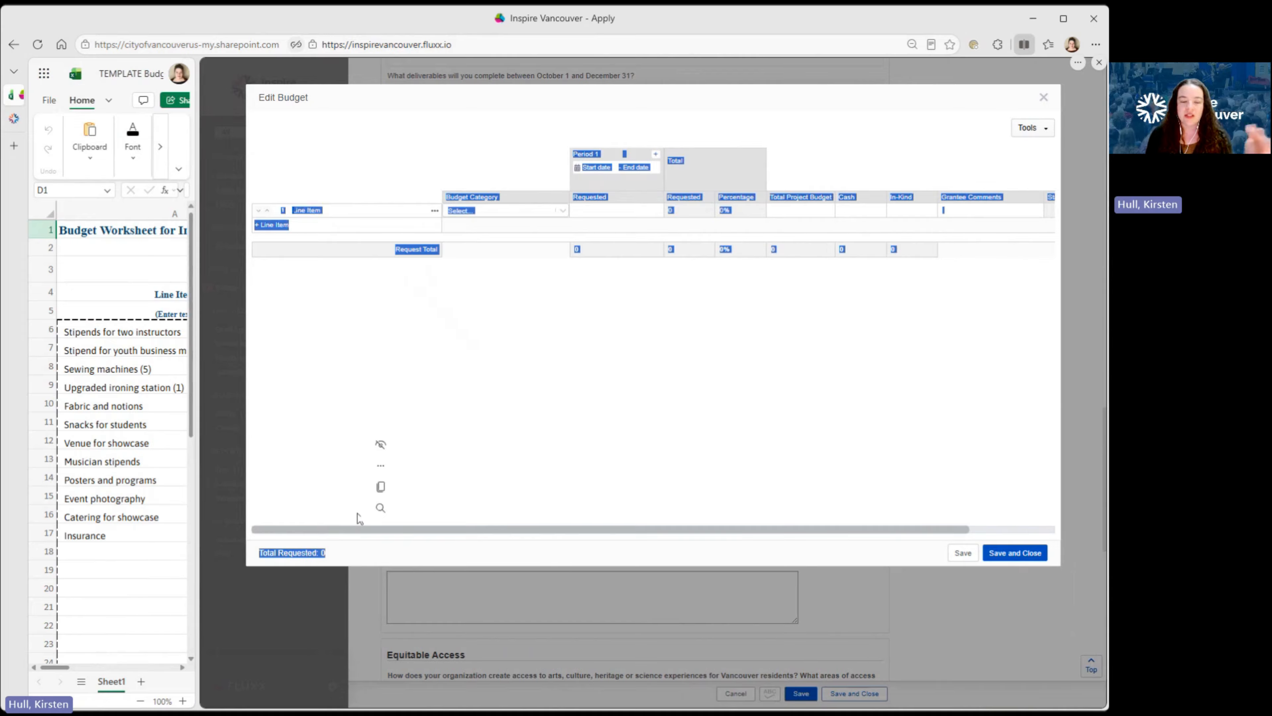
pyautogui.click(504, 298)
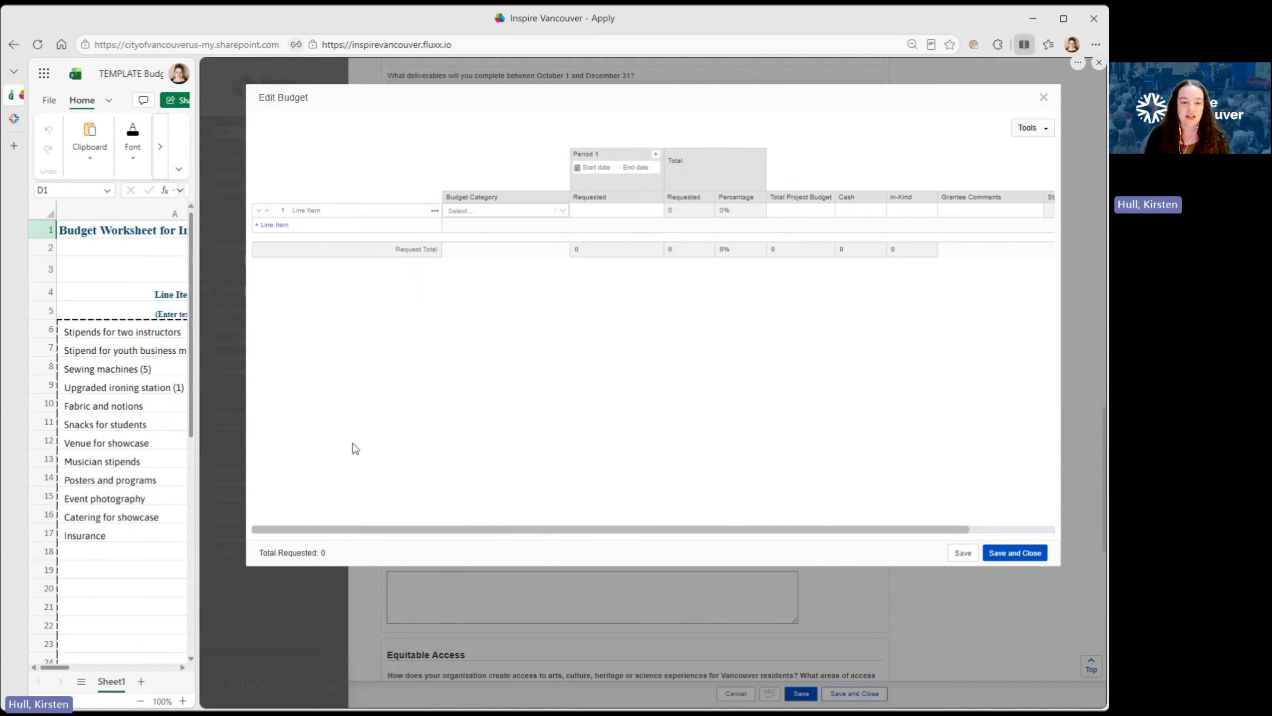
# - Widen the worksheet side to examine its budget columns, and return the split view to roughly equal halves
pyautogui.moveTo(198, 555); pyautogui.dragTo(910, 464)
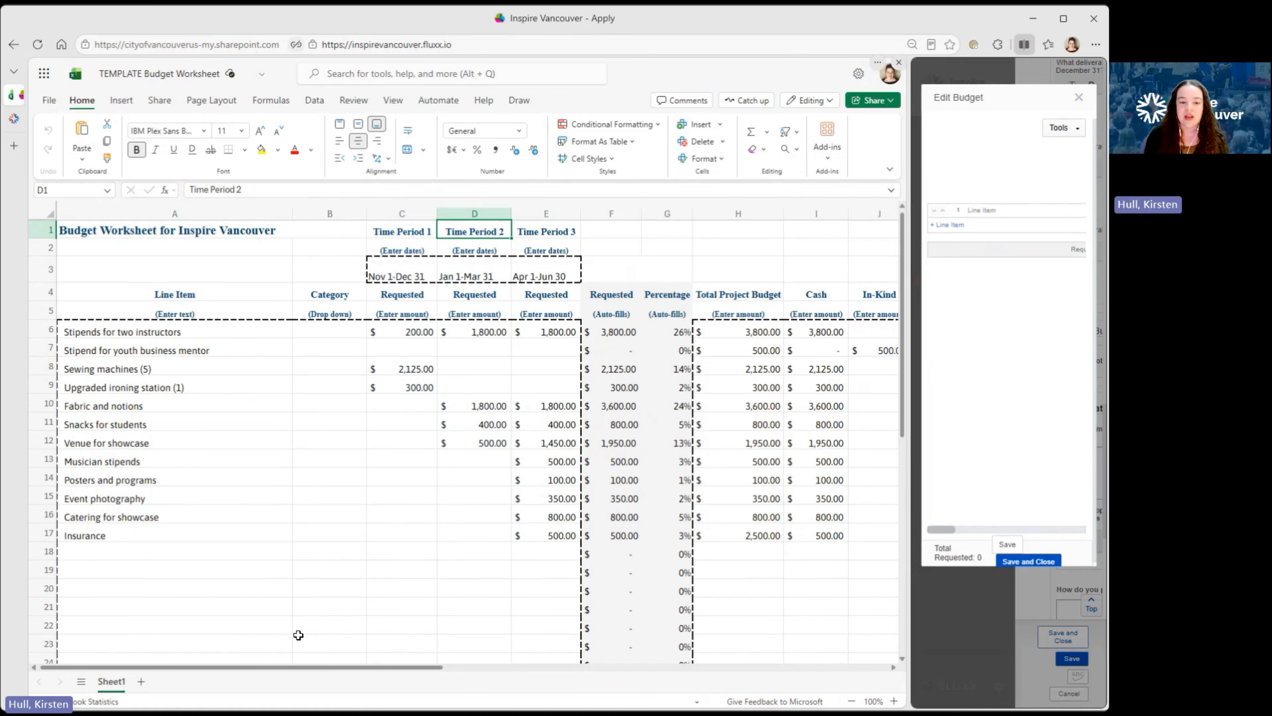
pyautogui.click(331, 668)
pyautogui.moveTo(331, 669); pyautogui.dragTo(270, 670)
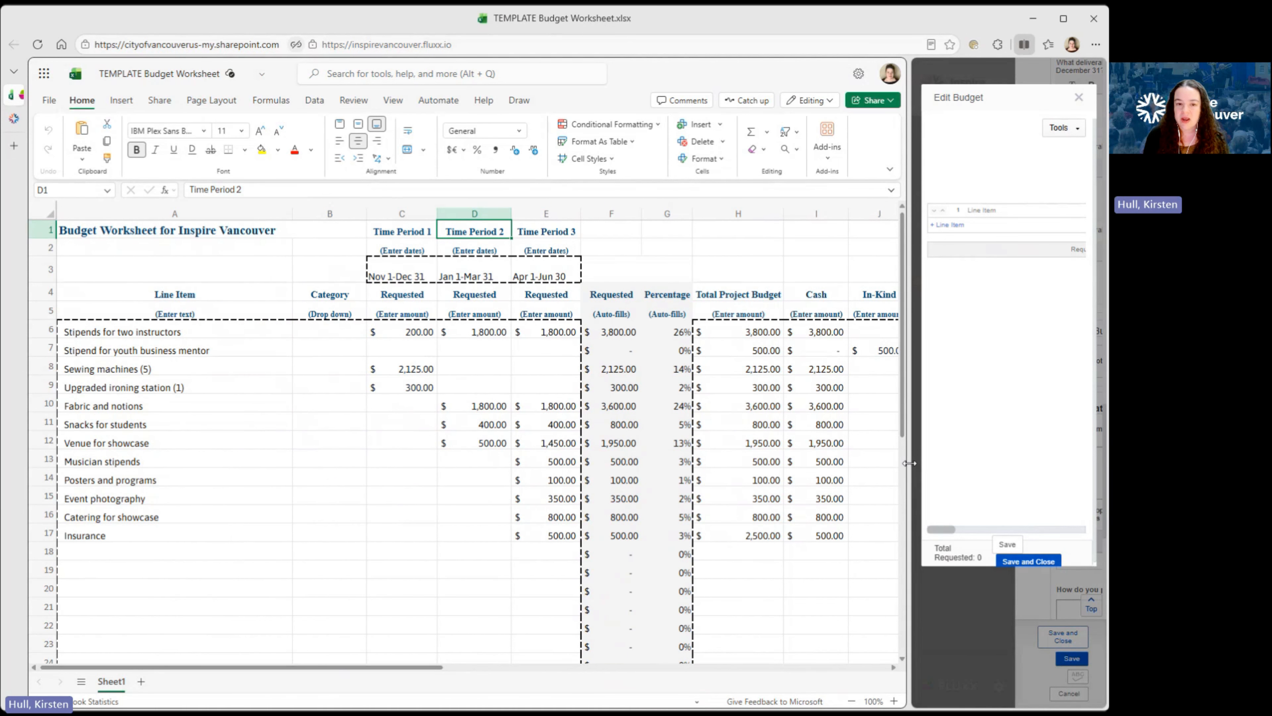
pyautogui.moveTo(908, 463); pyautogui.dragTo(586, 535)
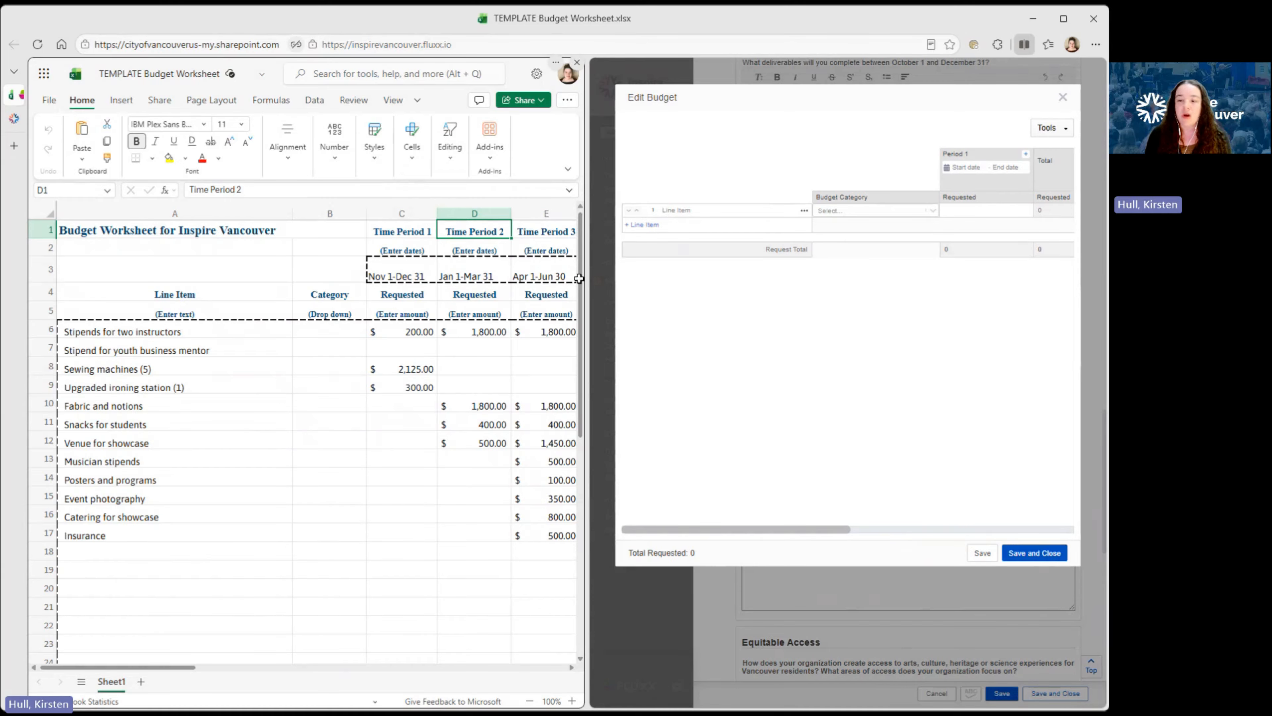
# - Set the Period 1 dates in the grant budget to 2026-11-01 through 2026-12-31
pyautogui.click(966, 173)
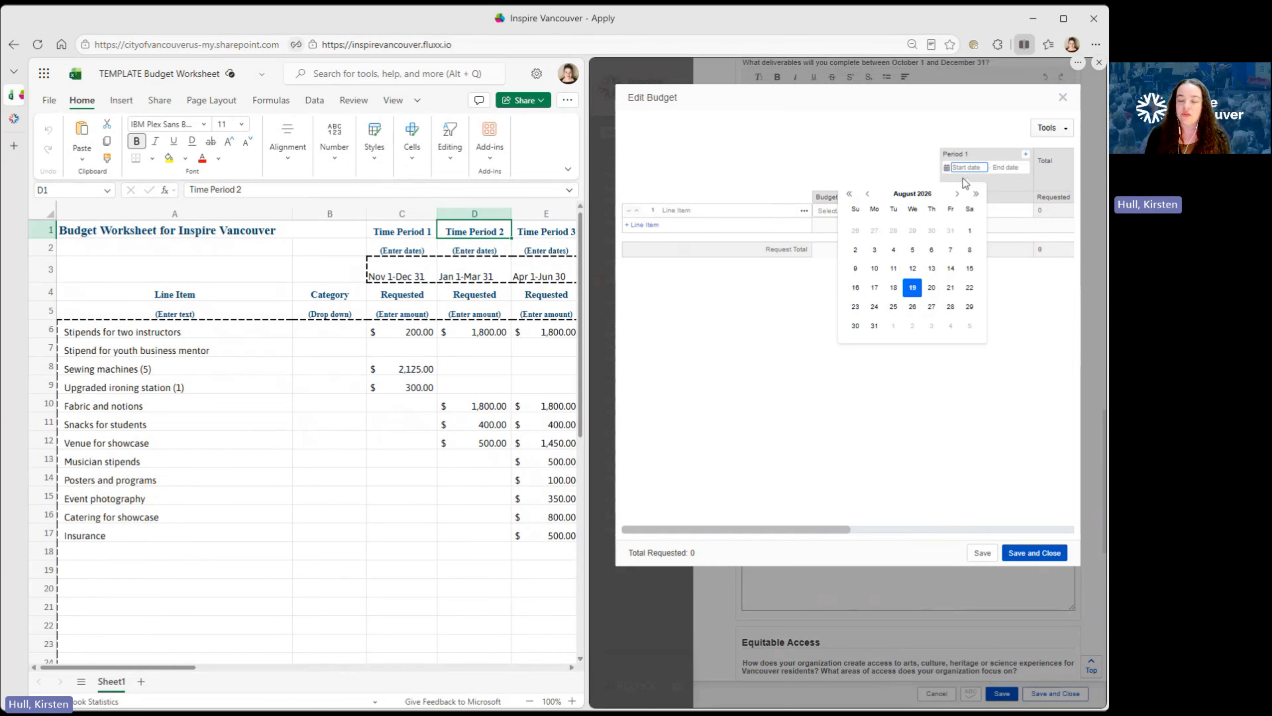
pyautogui.click(957, 194)
pyautogui.click(957, 194)
pyautogui.click(958, 194)
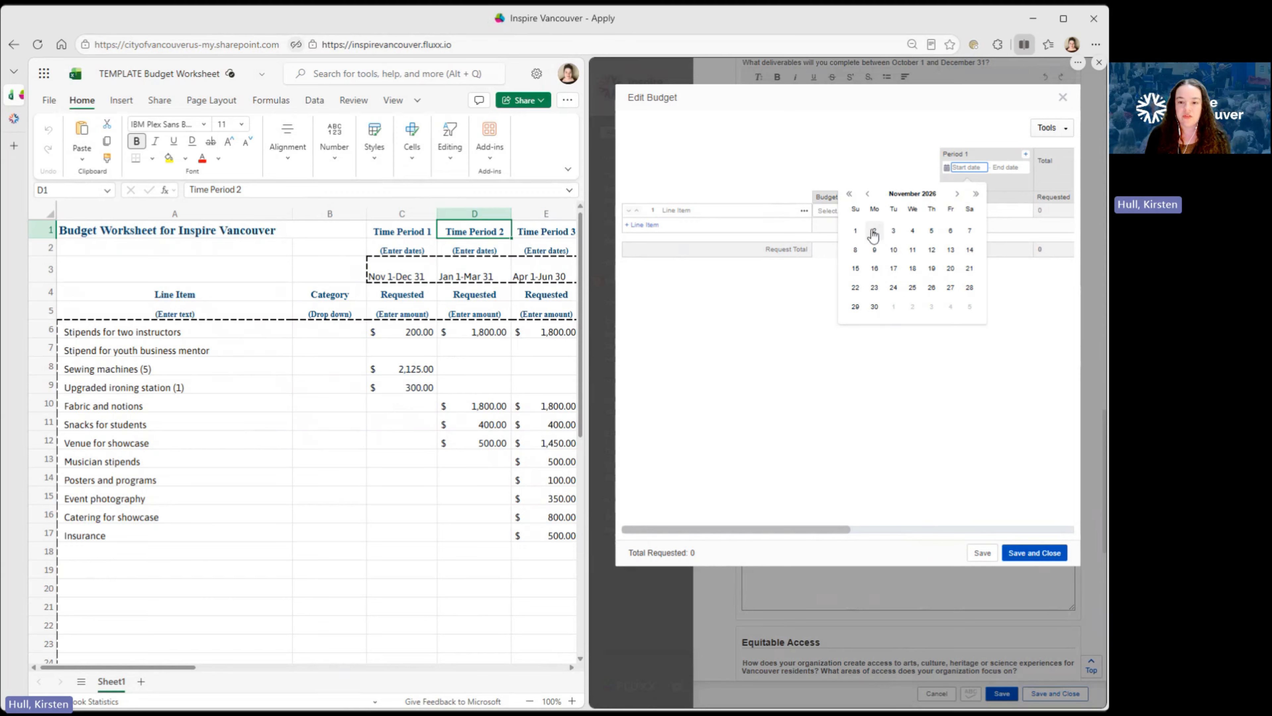
pyautogui.click(856, 230)
pyautogui.click(993, 168)
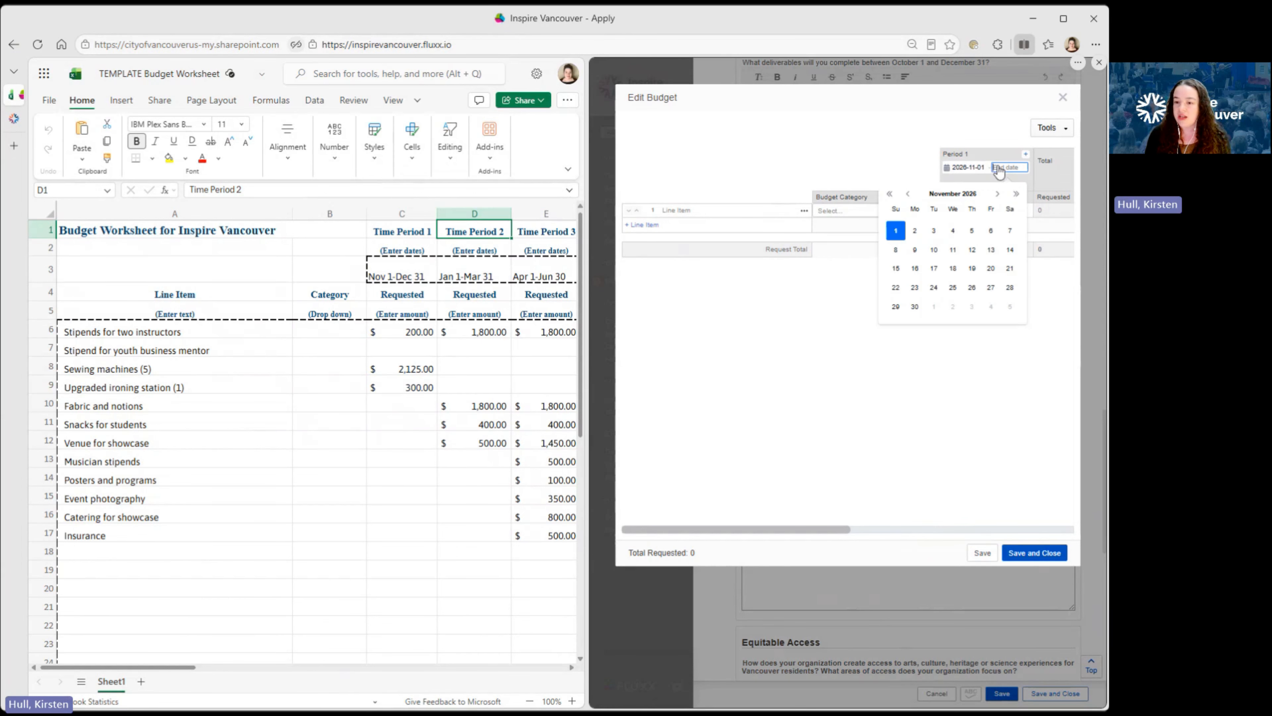
pyautogui.click(997, 195)
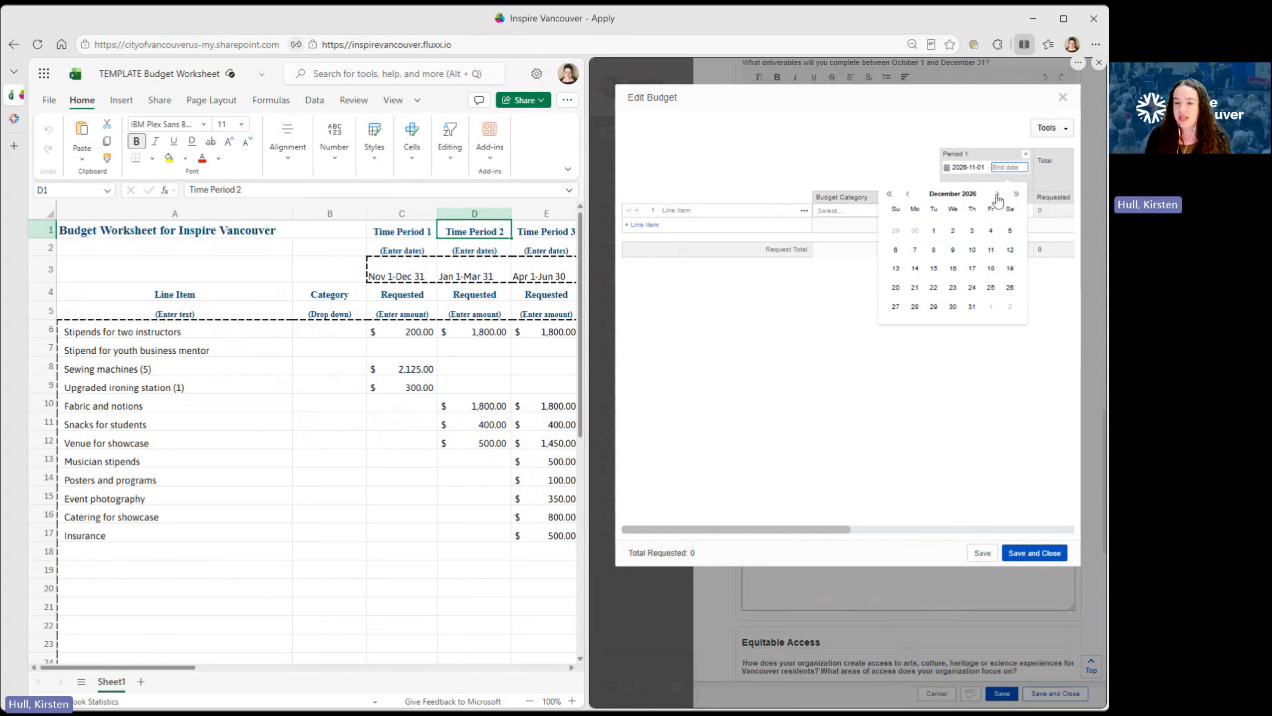
pyautogui.click(972, 306)
# - Add a second period to the grant budget and set its start date to 2027-01-01
pyautogui.moveTo(803, 530); pyautogui.dragTo(871, 513)
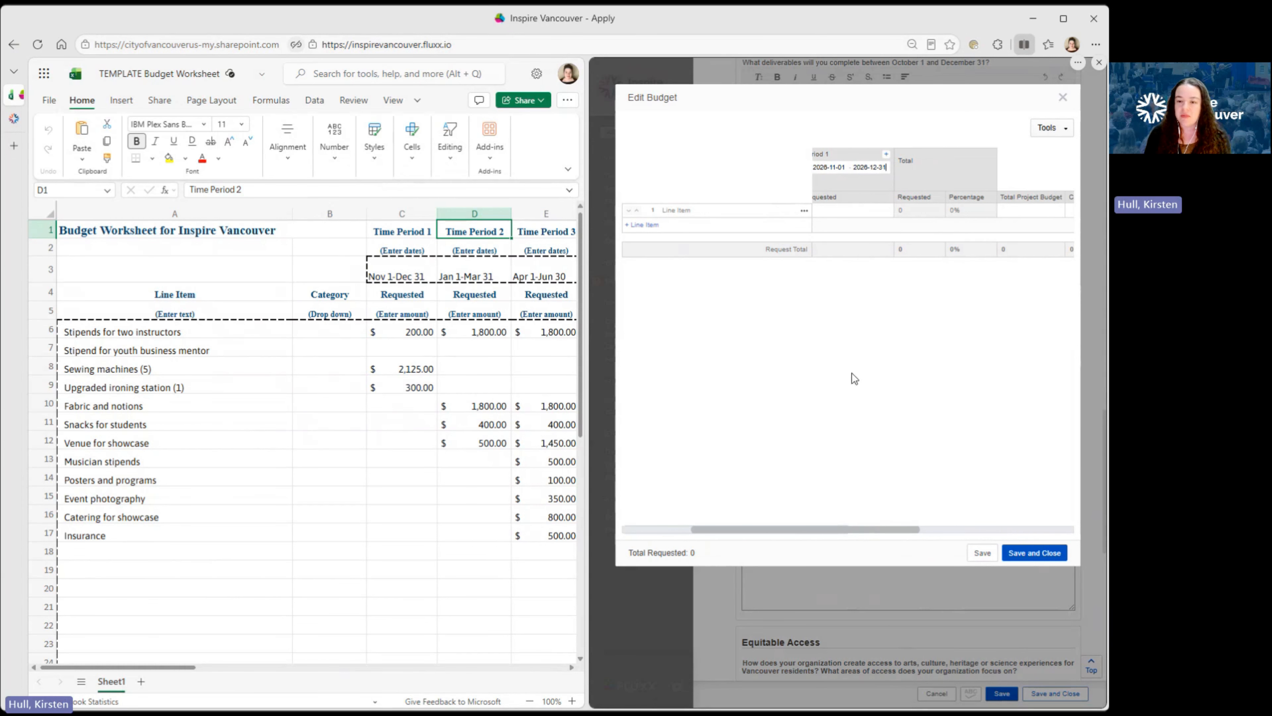
pyautogui.click(886, 155)
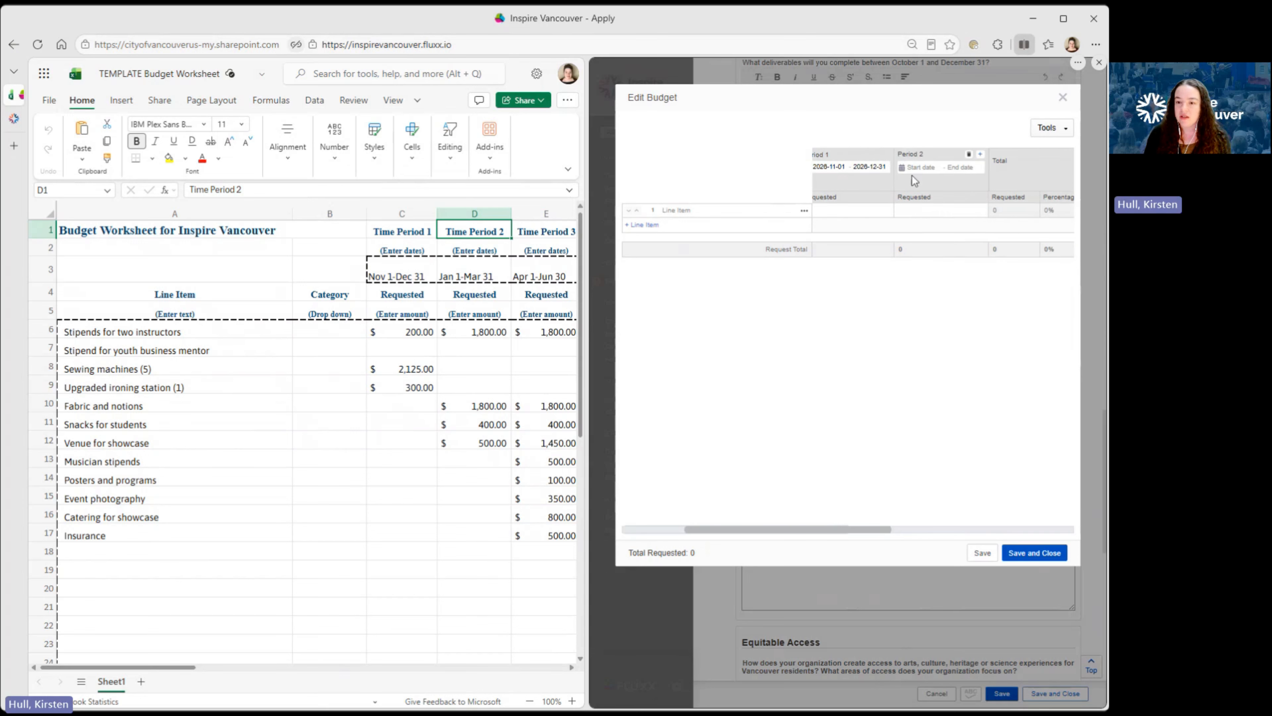
pyautogui.click(919, 167)
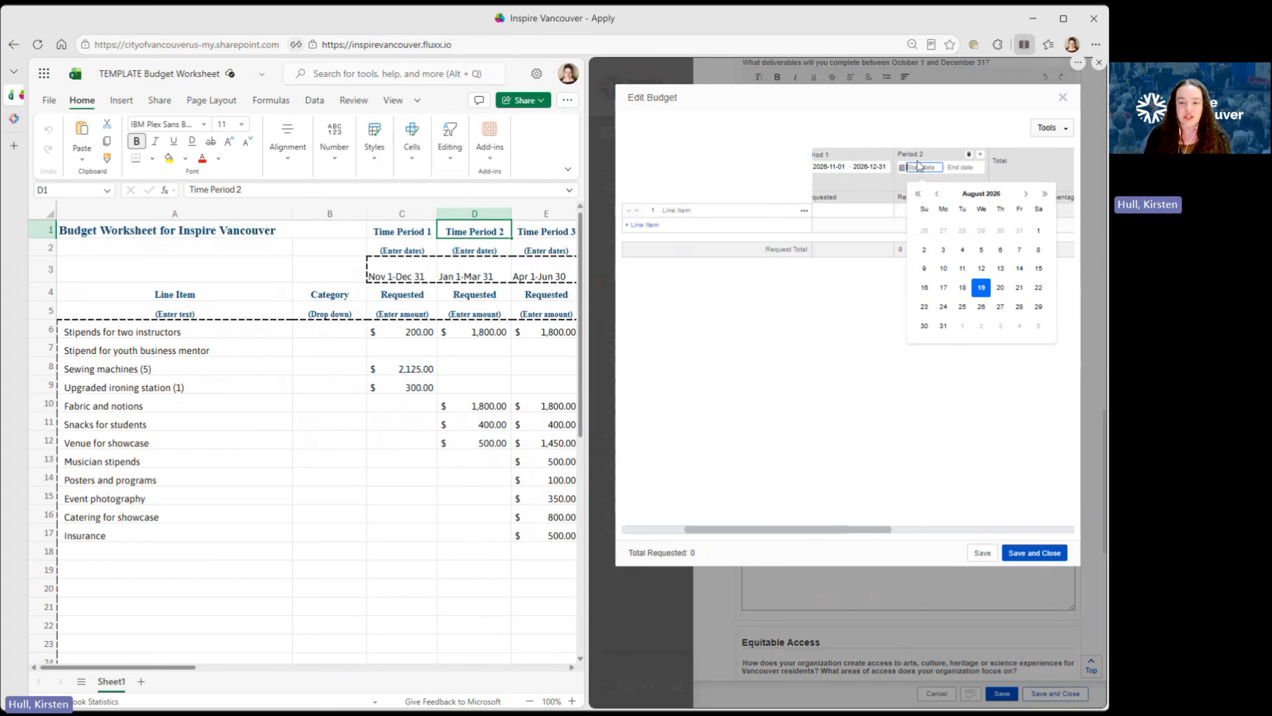
pyautogui.click(1026, 194)
pyautogui.click(1026, 194)
pyautogui.click(1026, 194)
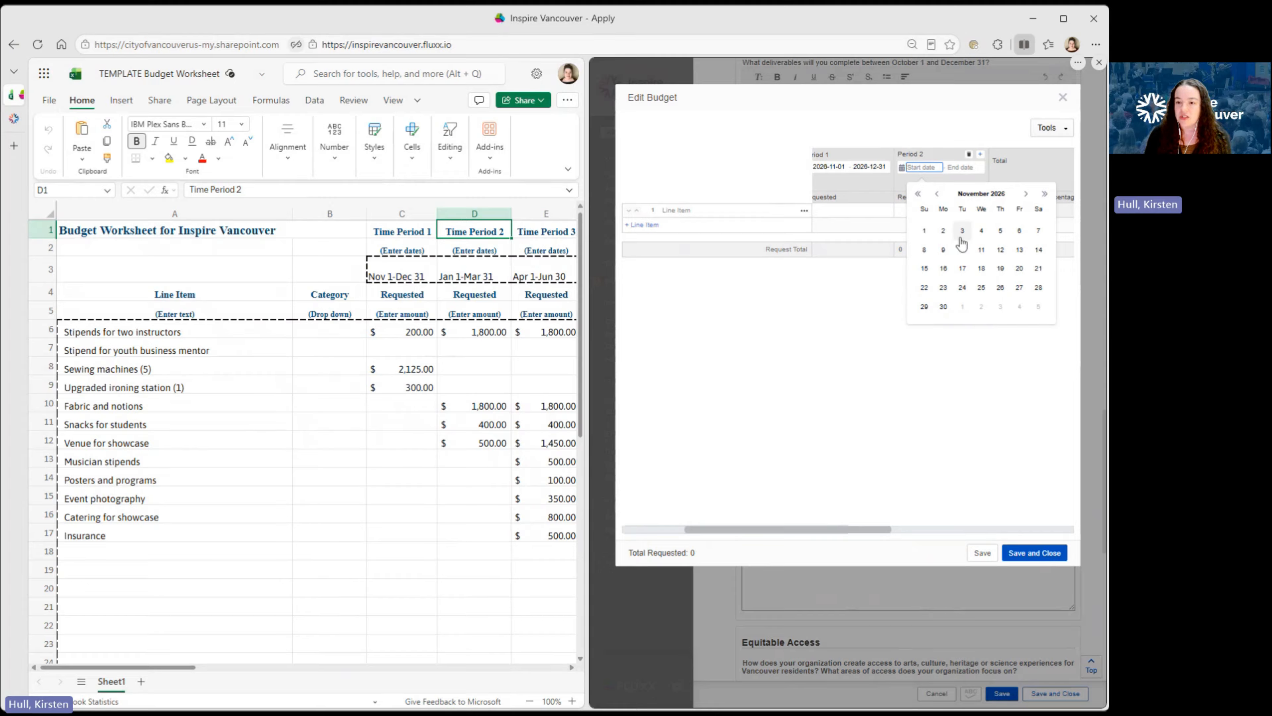
pyautogui.click(1026, 194)
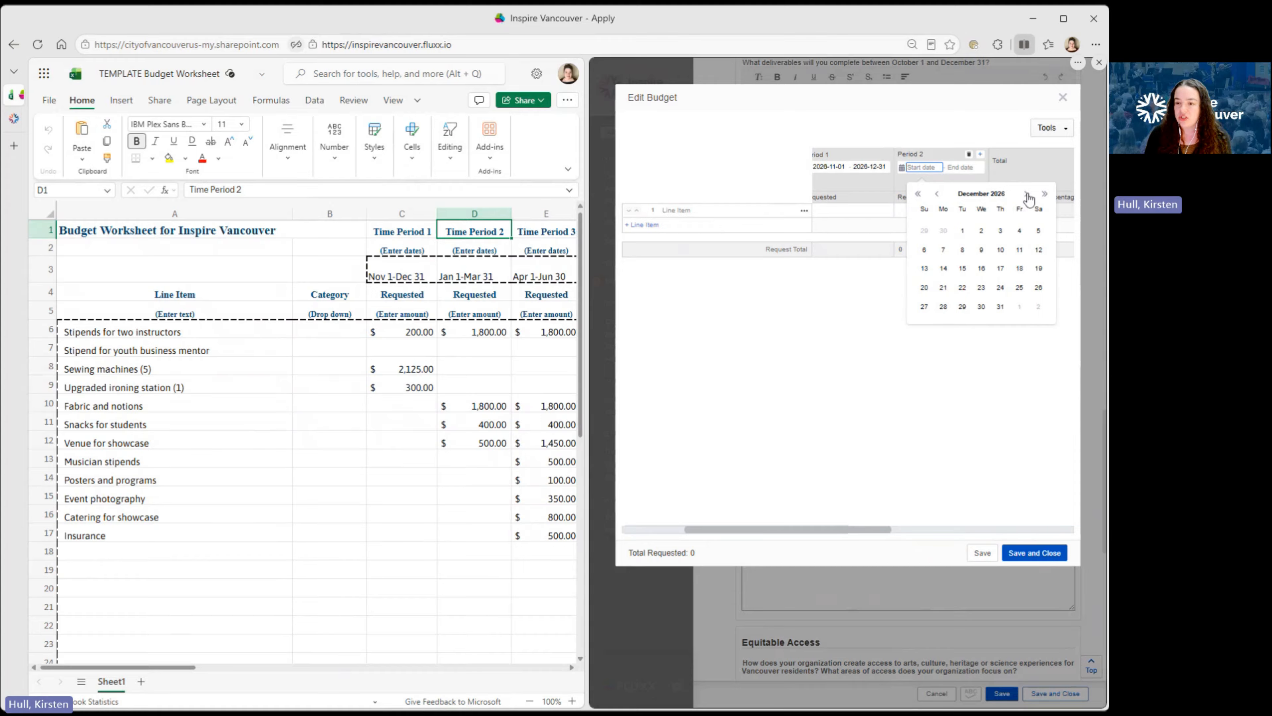
pyautogui.click(1027, 196)
pyautogui.click(1019, 231)
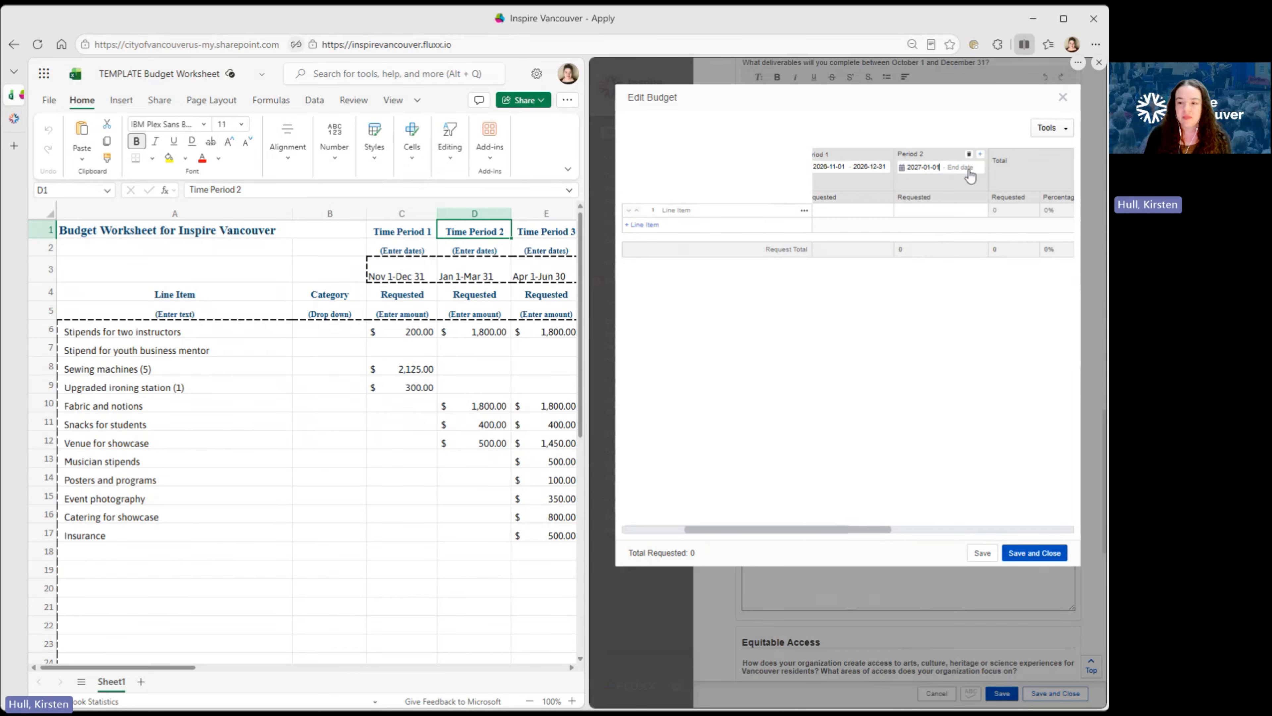
# - Set the end date of Period 2 to 2027-03-31
pyautogui.click(970, 173)
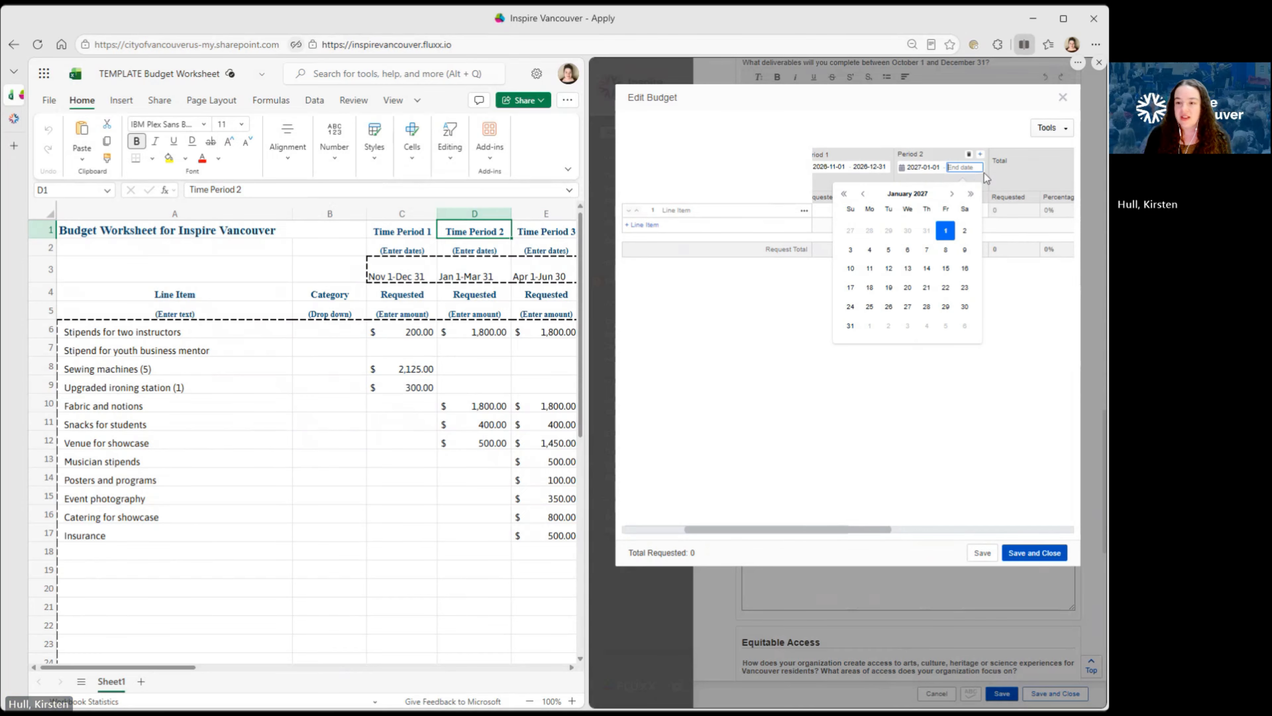
pyautogui.click(953, 194)
pyautogui.click(953, 195)
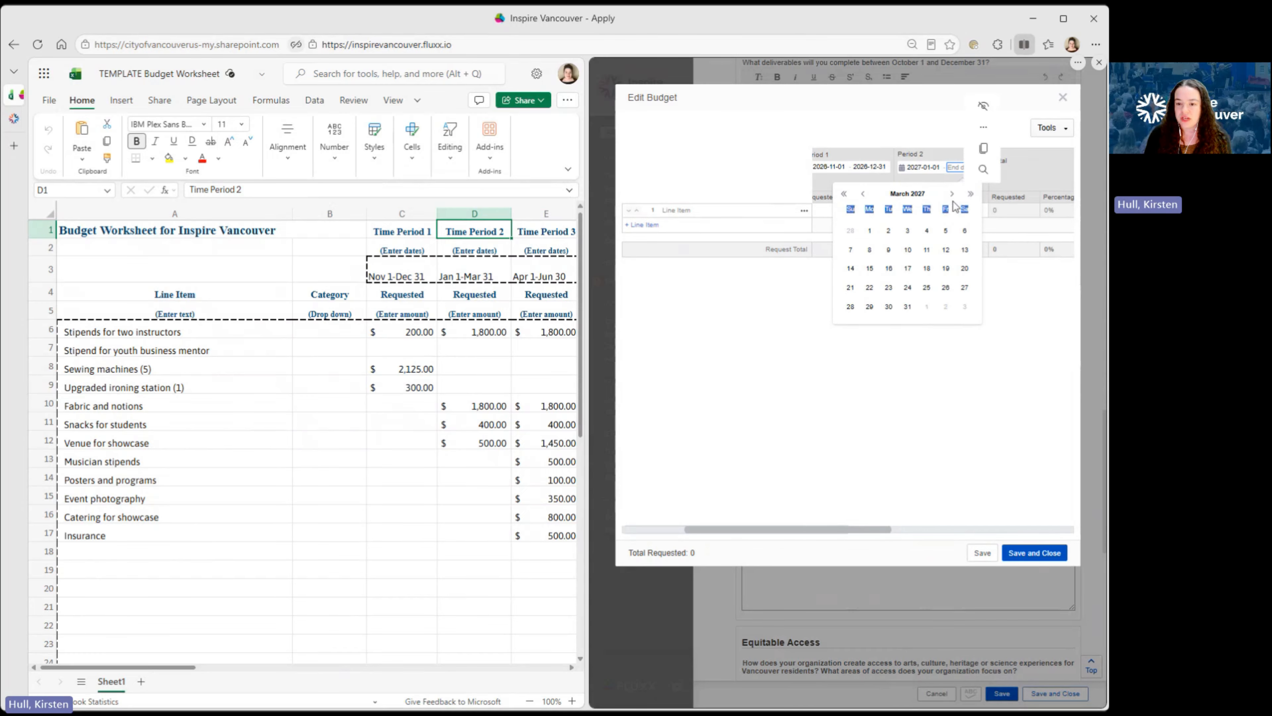
pyautogui.click(907, 307)
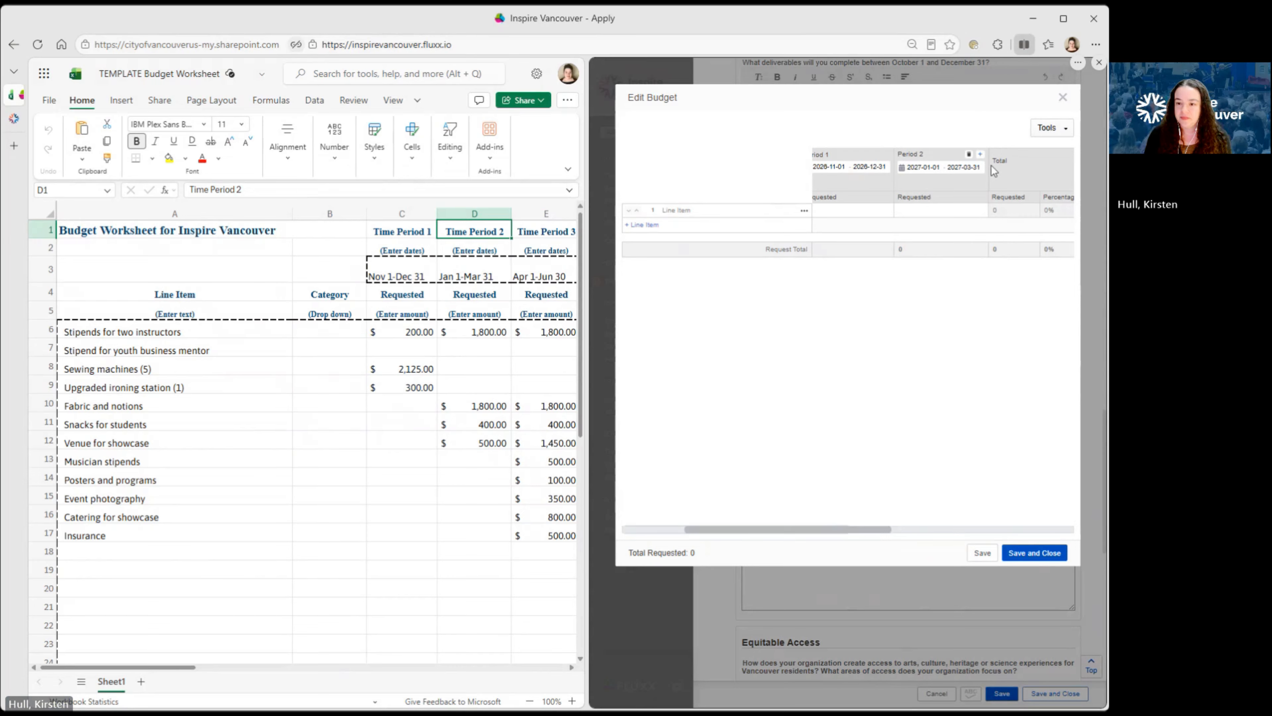
# - Add a third period to the grant budget and set its start date to 2027-04-01
pyautogui.click(981, 154)
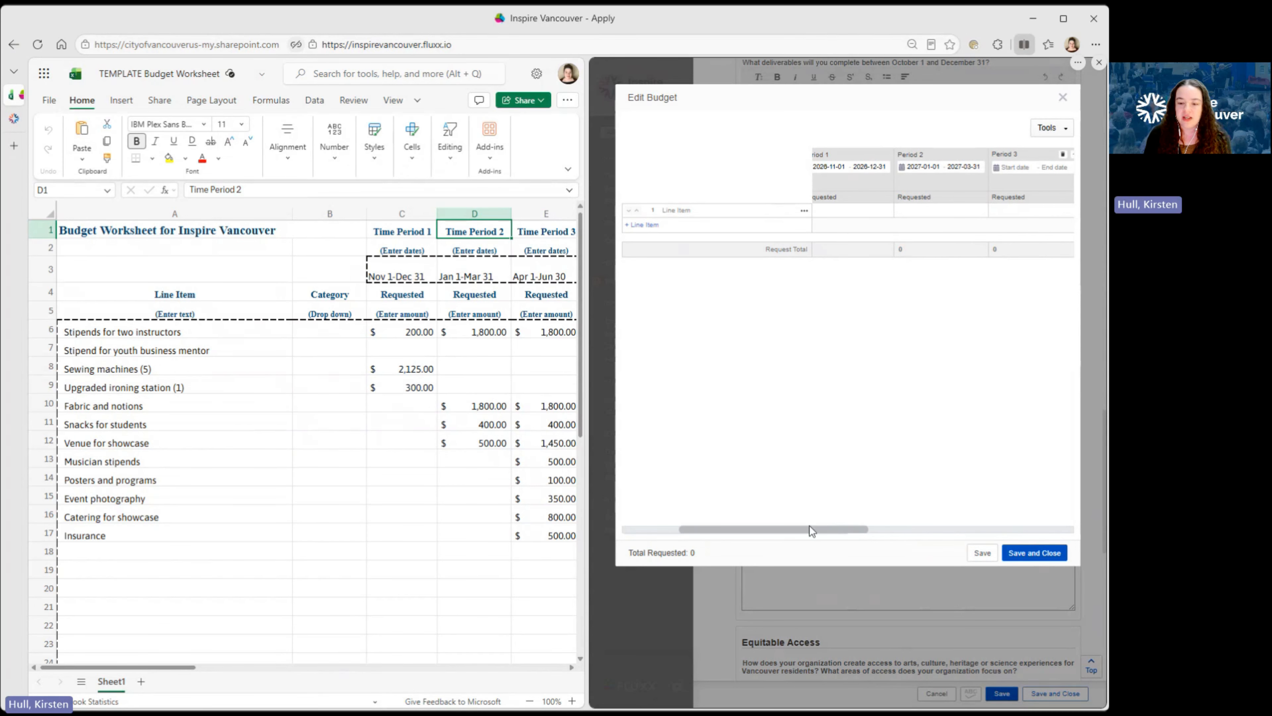
pyautogui.moveTo(828, 529); pyautogui.dragTo(885, 526)
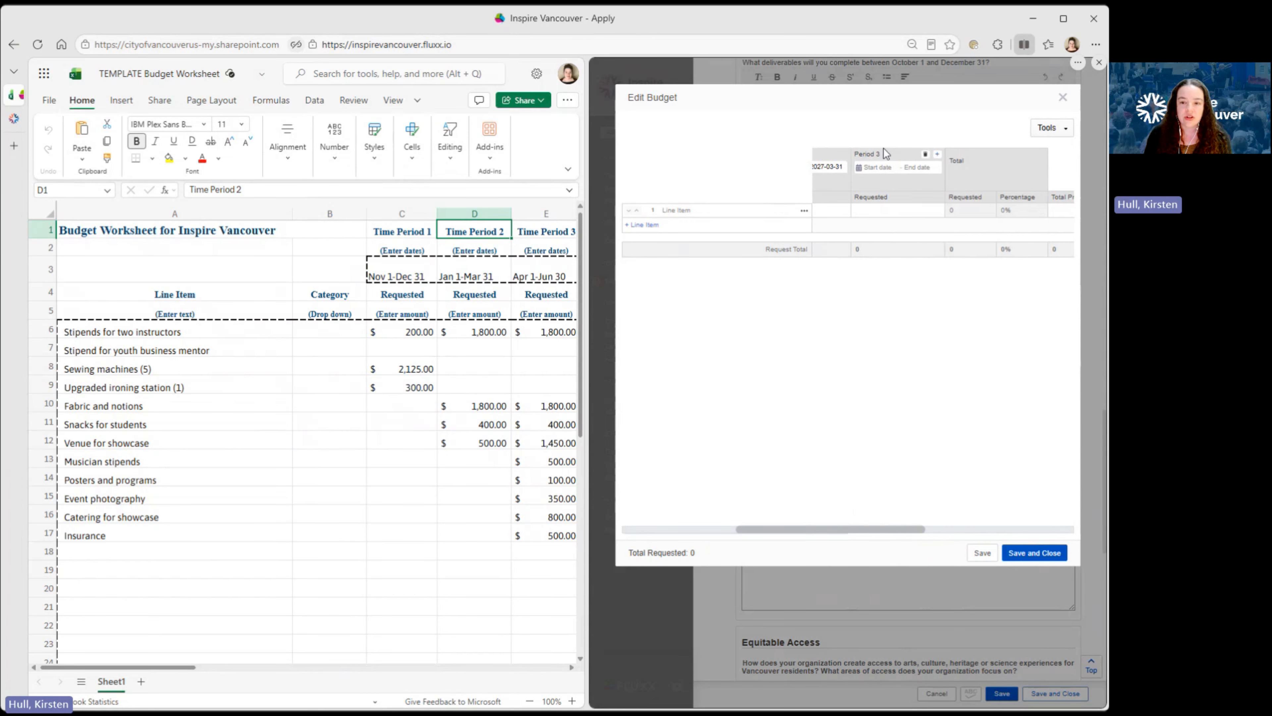
pyautogui.click(880, 167)
pyautogui.click(983, 194)
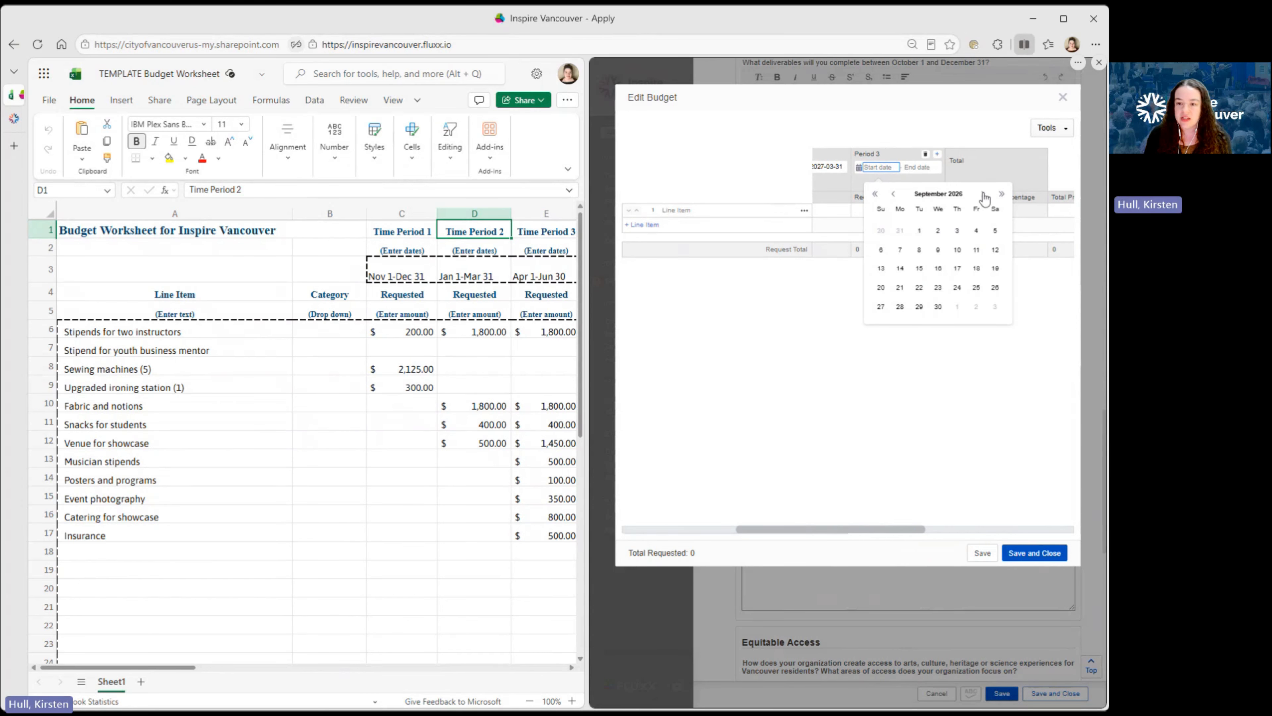
pyautogui.doubleClick(983, 193)
pyautogui.doubleClick(983, 194)
pyautogui.click(983, 195)
pyautogui.click(983, 194)
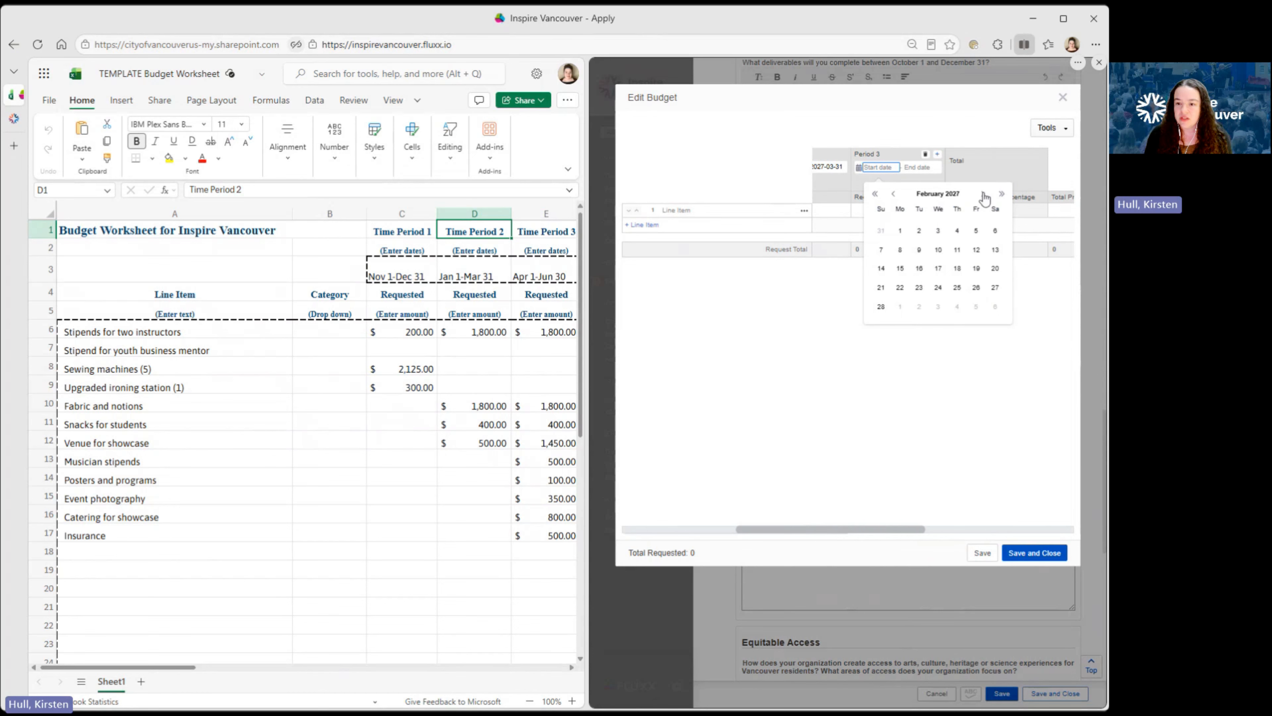
pyautogui.click(983, 194)
pyautogui.click(957, 231)
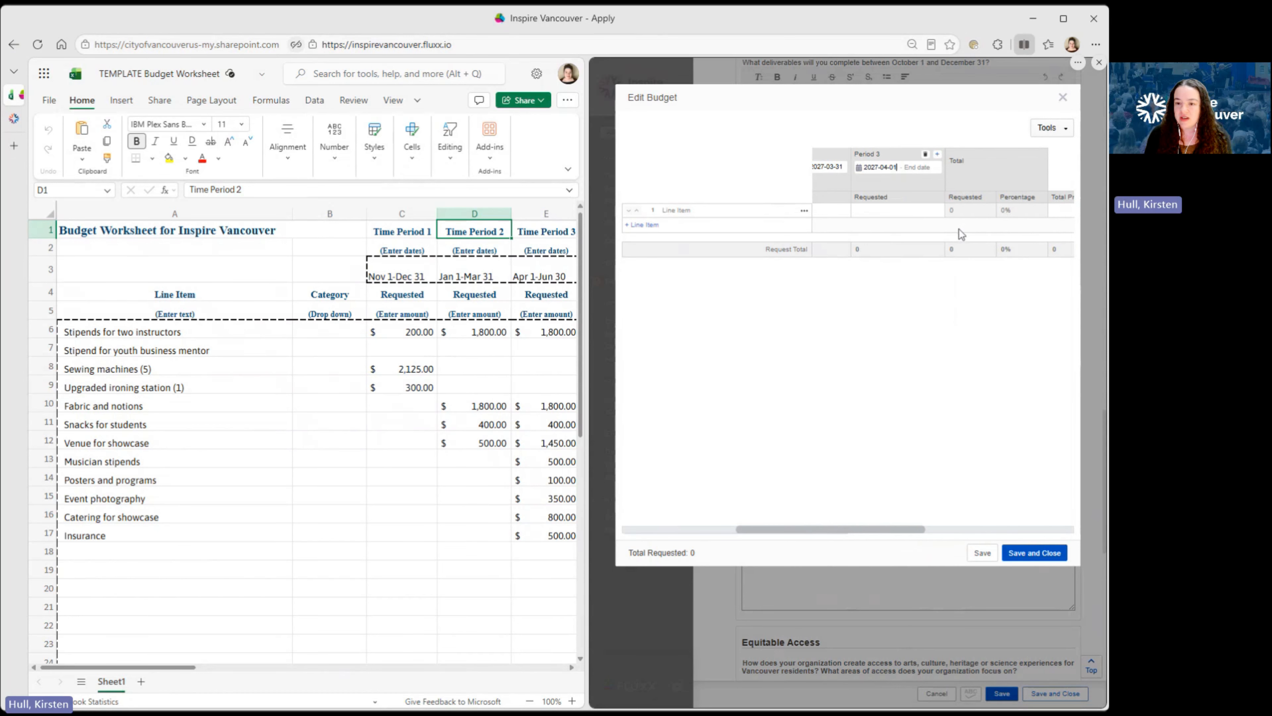
# - Set the end date of Period 3 in the grant budget to 2027-06-30
pyautogui.click(922, 167)
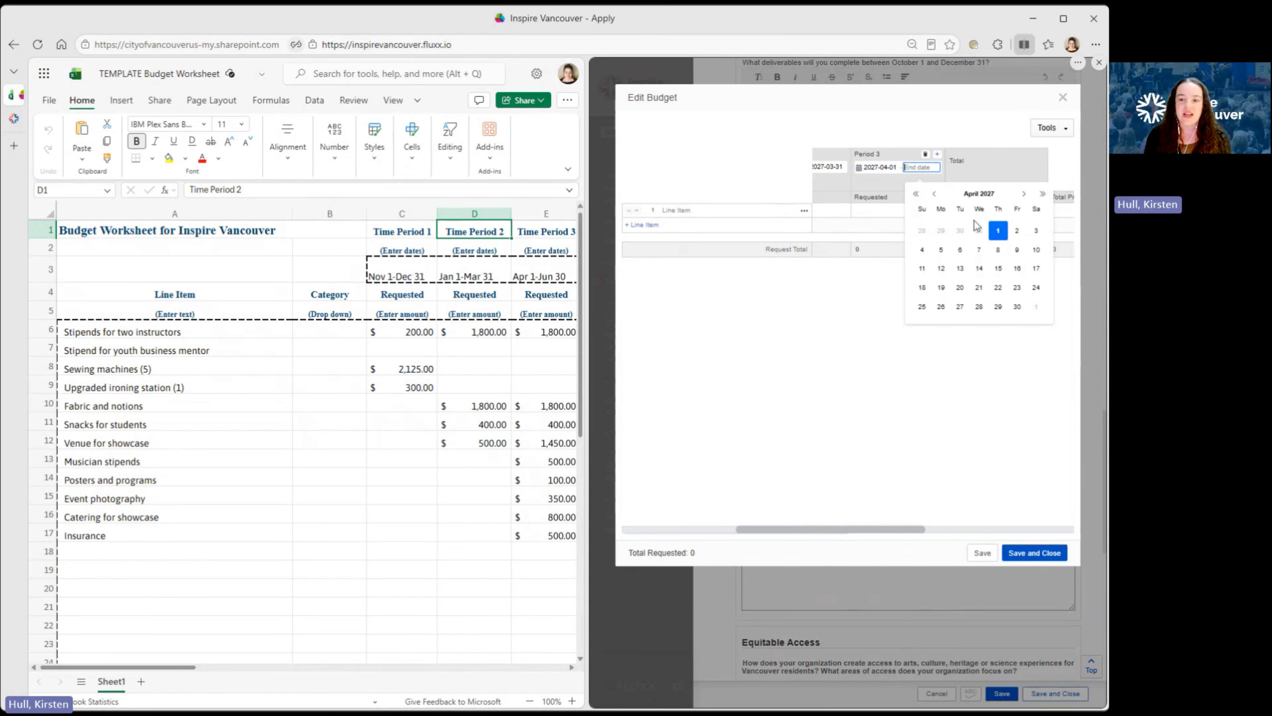
pyautogui.doubleClick(1025, 195)
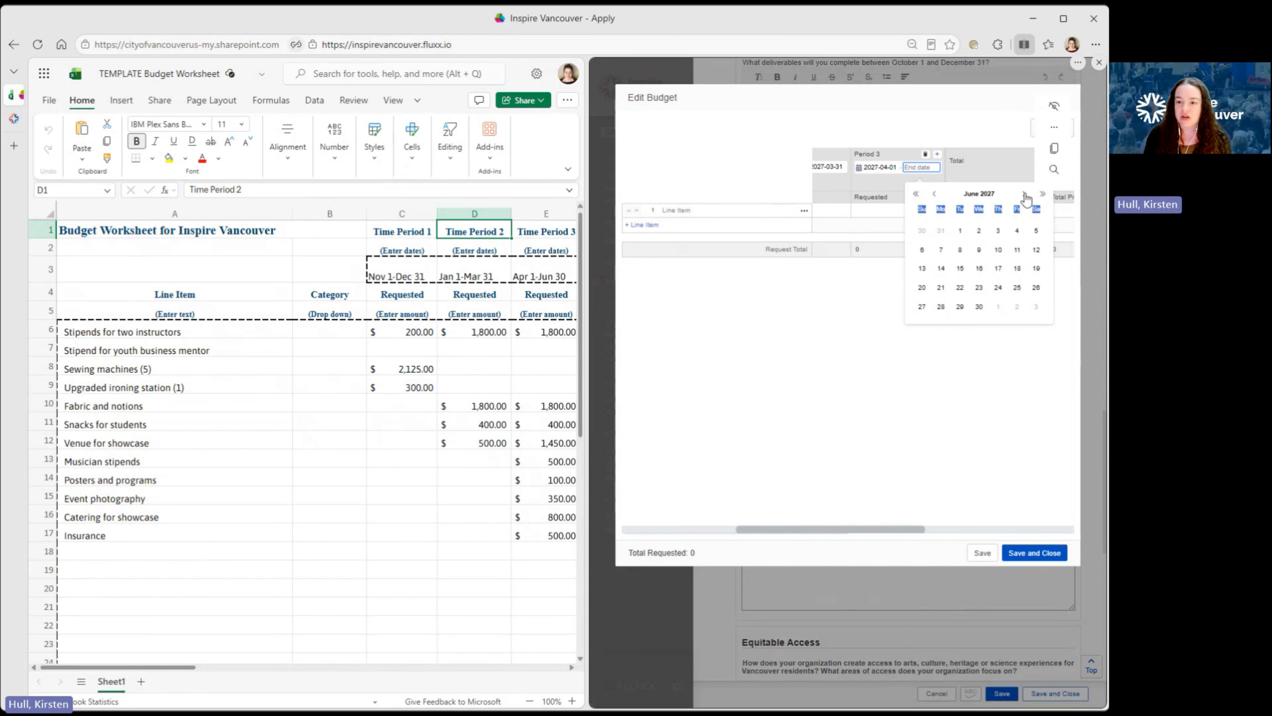
pyautogui.click(980, 305)
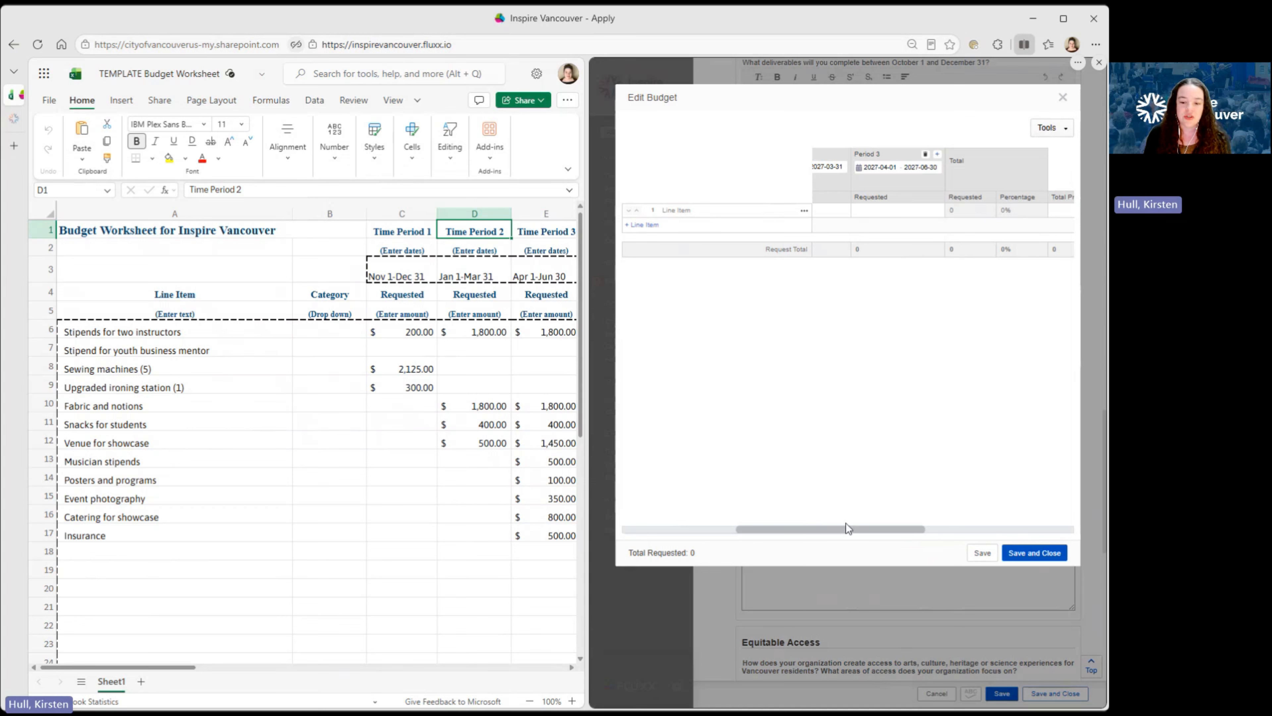
# - Examine the three budget periods and the available Budget Category options, widening the browser window to fit more columns
pyautogui.moveTo(845, 528); pyautogui.dragTo(775, 546)
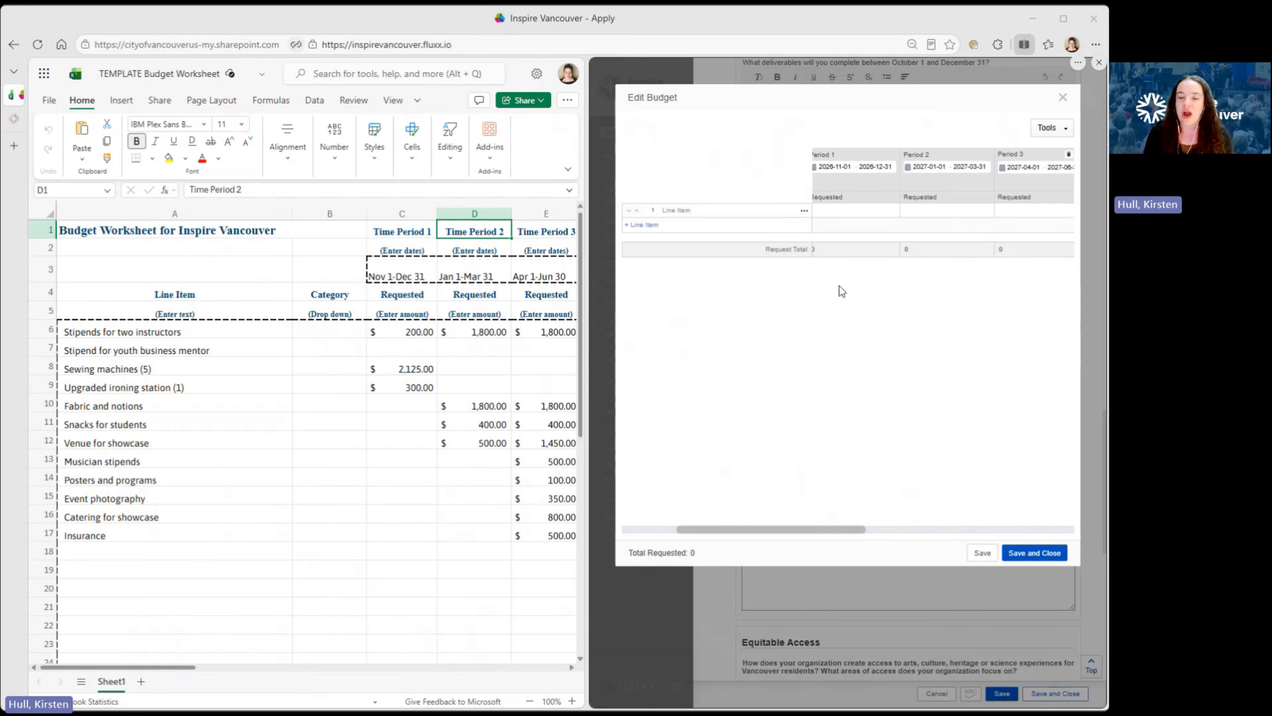
pyautogui.moveTo(824, 532)
pyautogui.mouseDown()
pyautogui.moveTo(840, 533)
pyautogui.moveTo(778, 538)
pyautogui.moveTo(819, 533)
pyautogui.mouseUp()
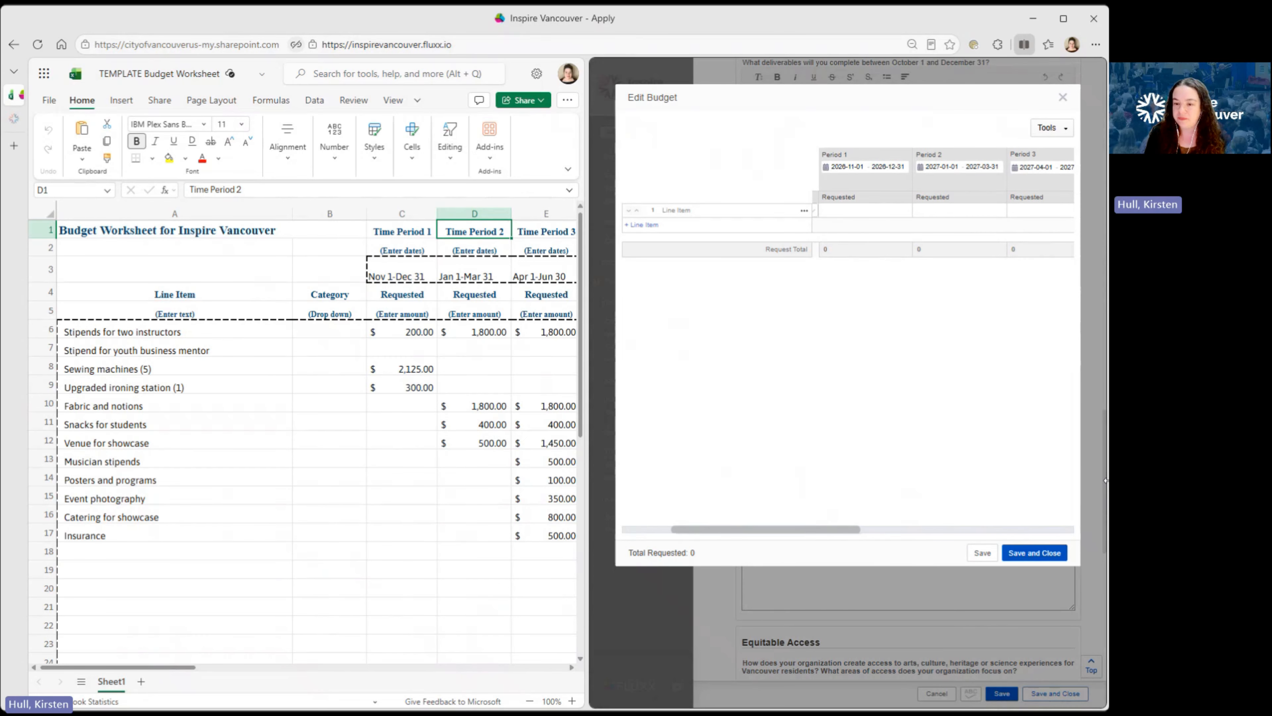
pyautogui.moveTo(1105, 480); pyautogui.dragTo(1215, 481)
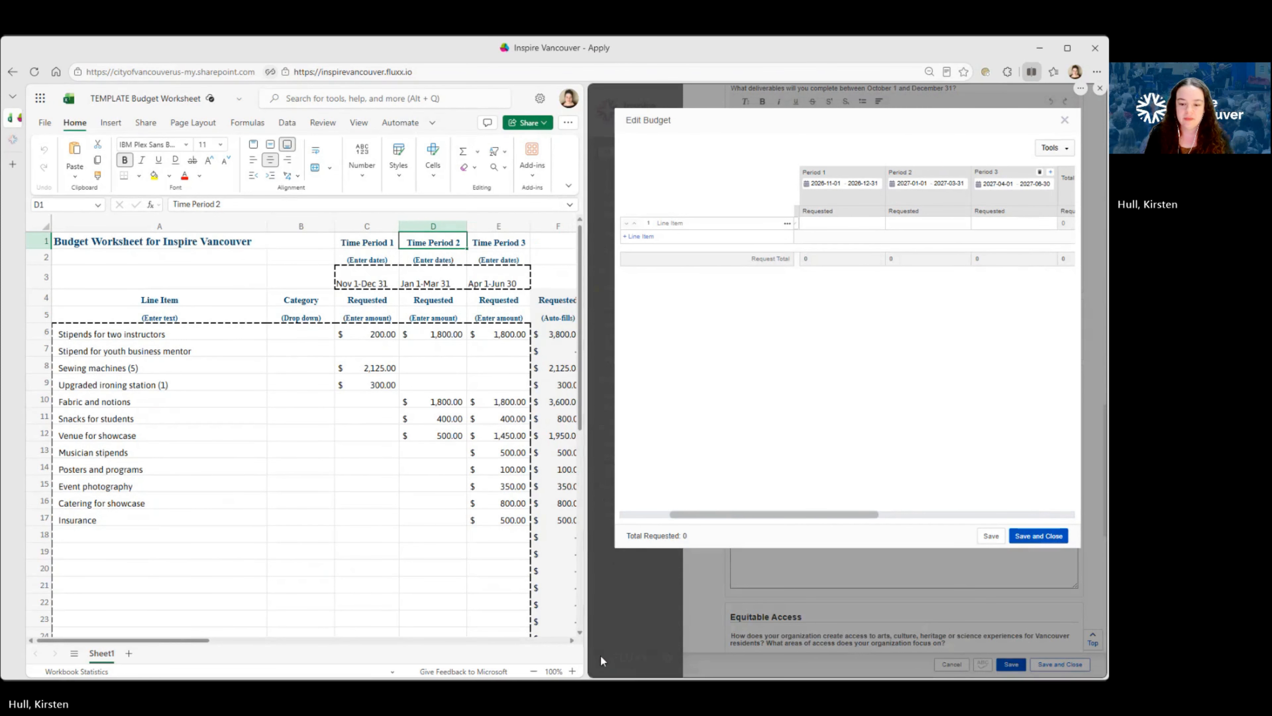
pyautogui.moveTo(797, 520); pyautogui.dragTo(718, 515)
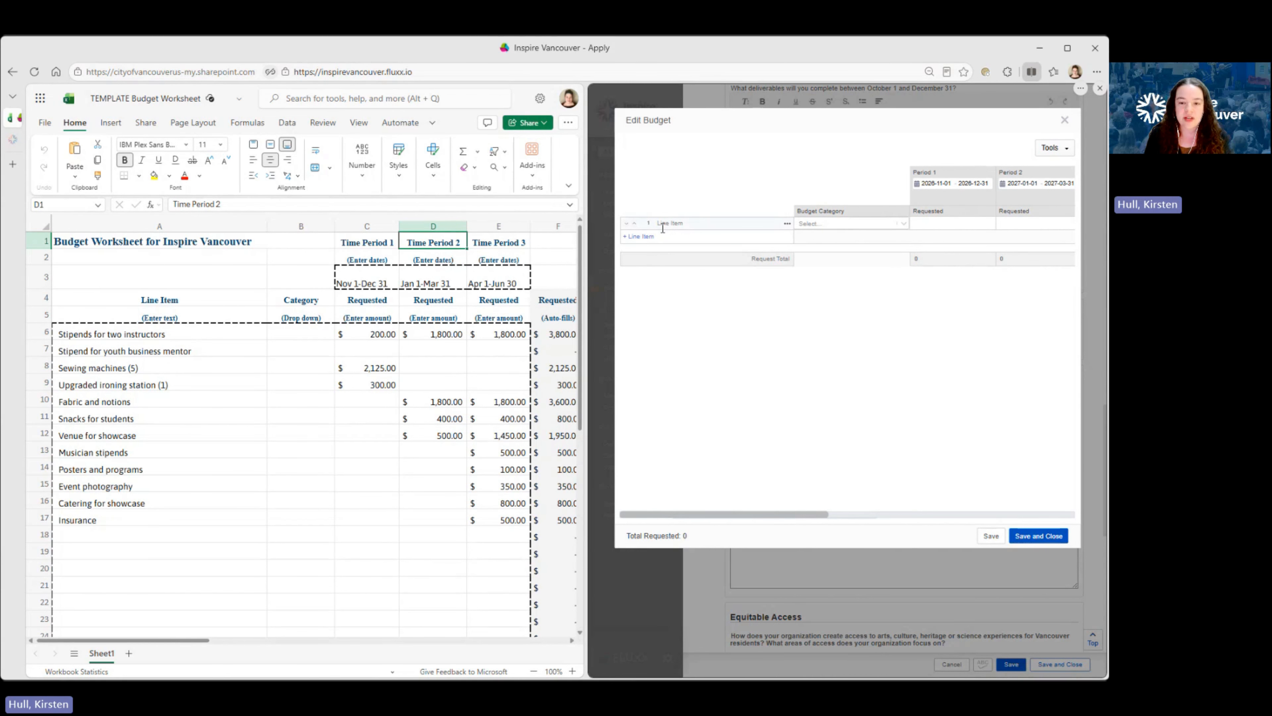
pyautogui.click(805, 224)
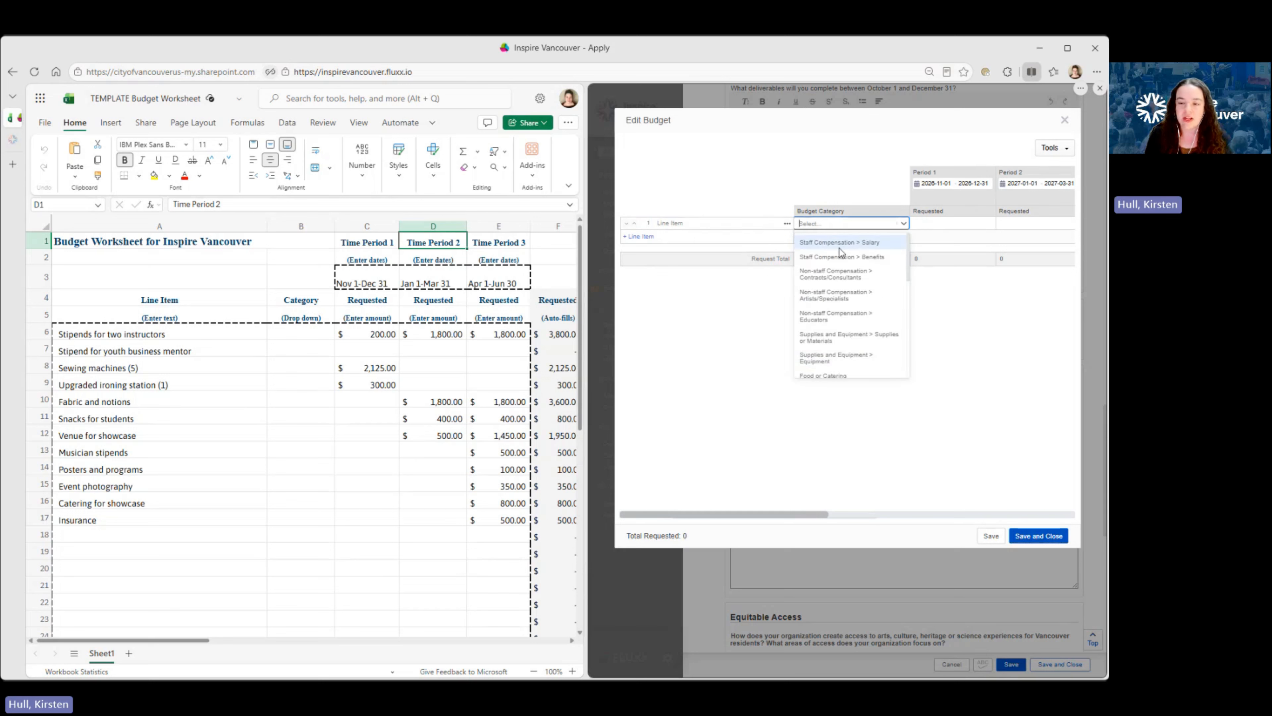
pyautogui.click(803, 441)
pyautogui.moveTo(727, 519); pyautogui.dragTo(781, 518)
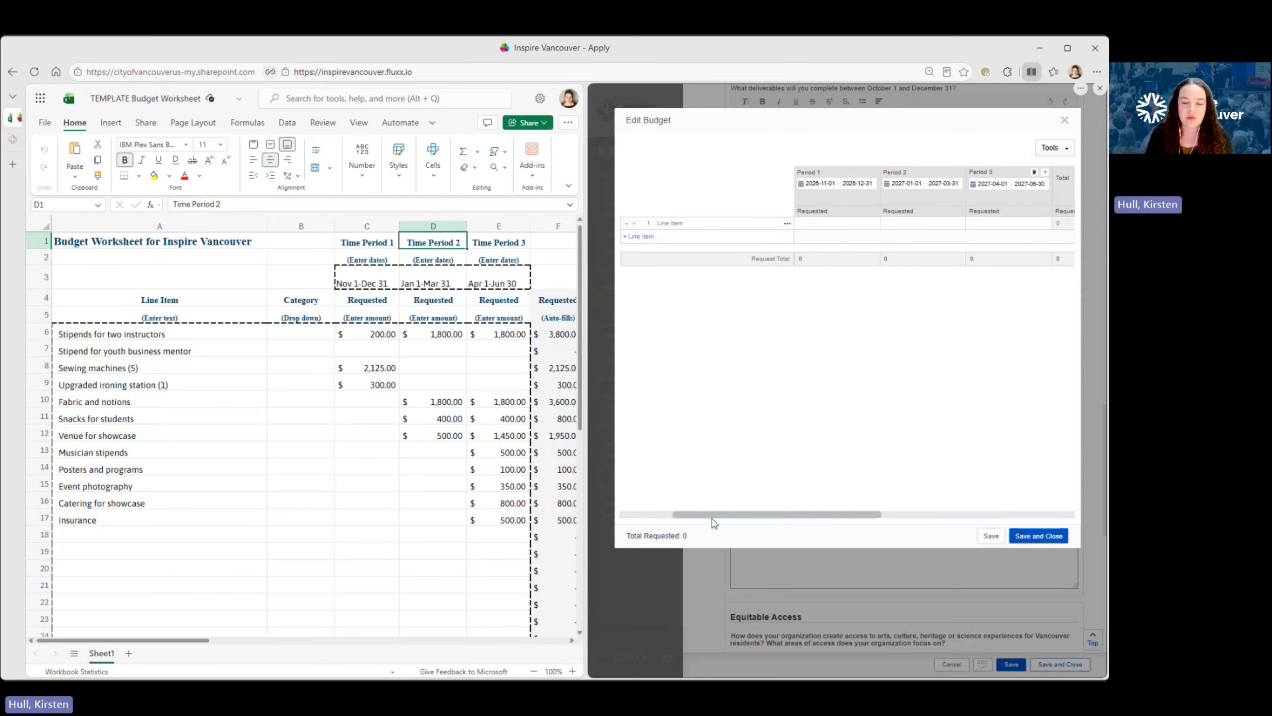
pyautogui.moveTo(709, 523); pyautogui.dragTo(653, 537)
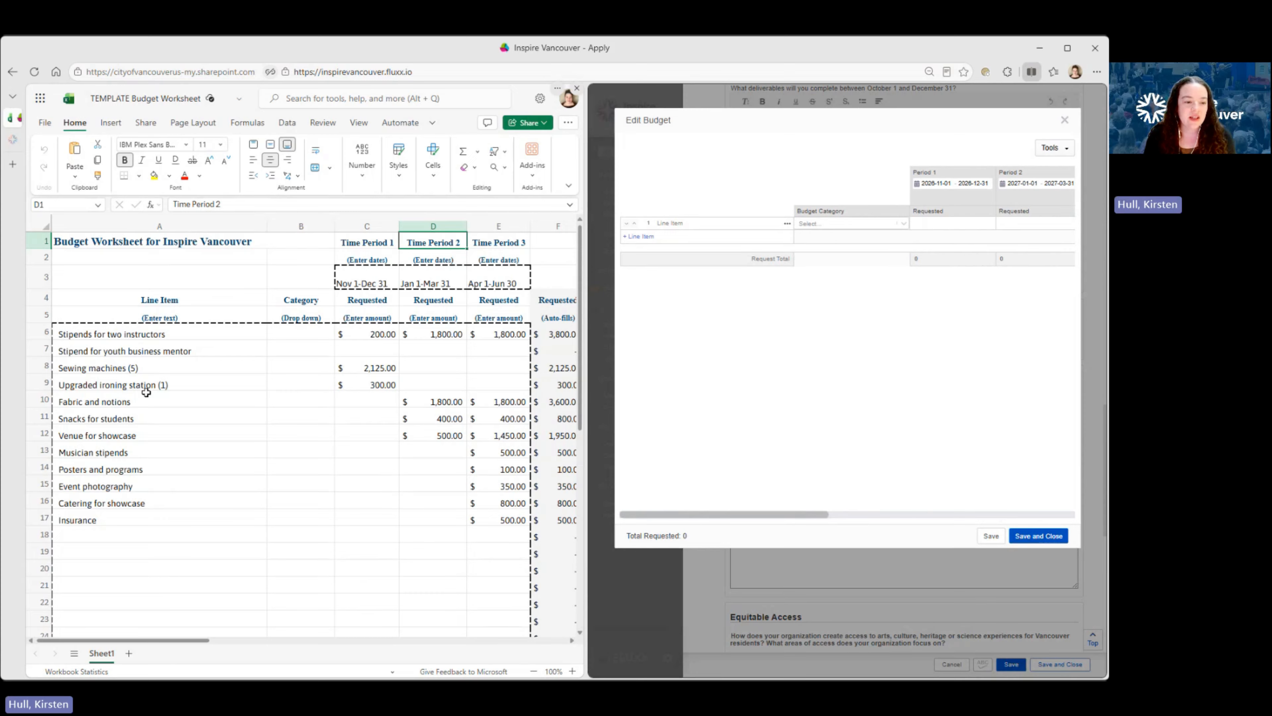
# - Name the first line item "Stipends for two instructors" from the worksheet and assign it the category Non-staff Compensation > Educators
pyautogui.click(704, 221)
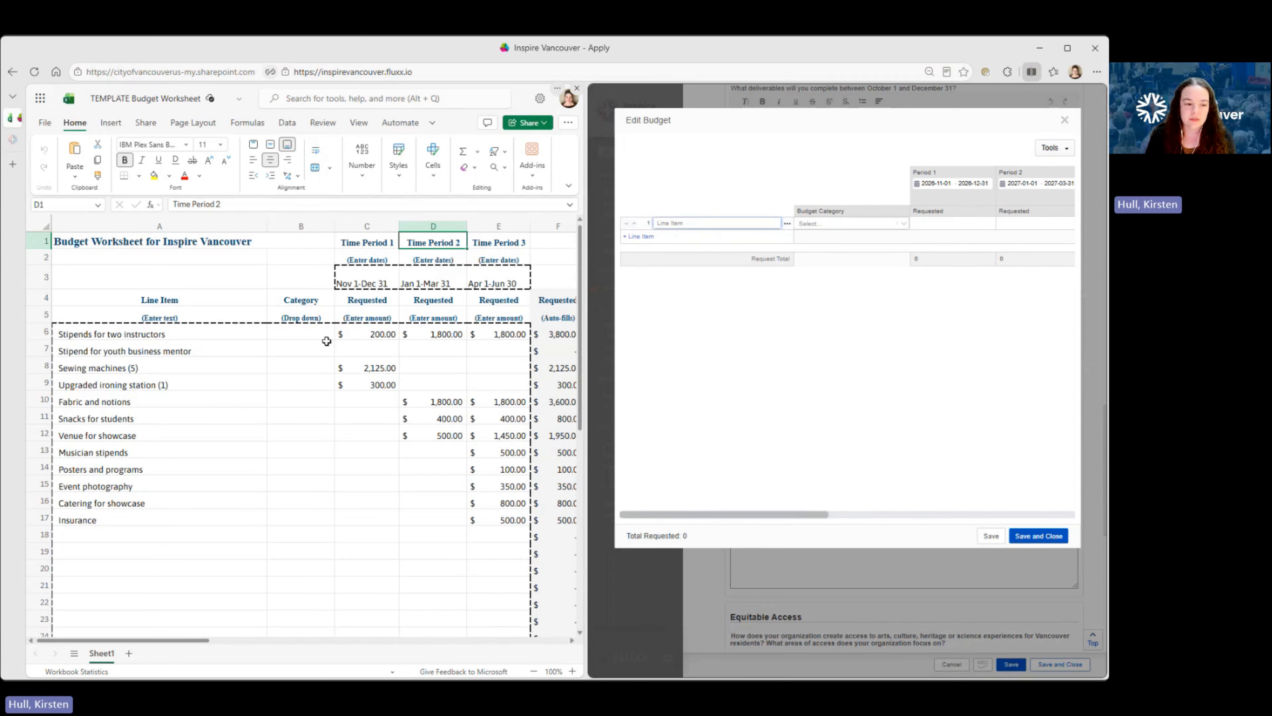
pyautogui.click(142, 335)
pyautogui.hotkey('ctrl', 'c')
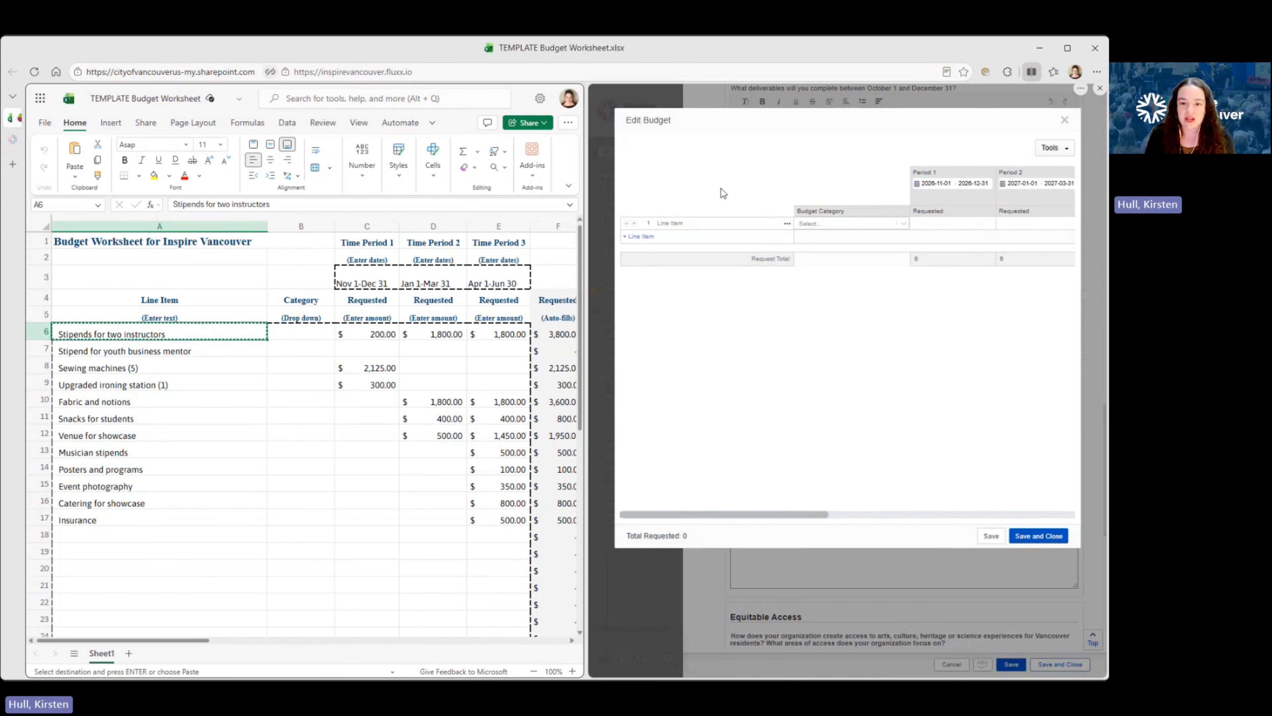
pyautogui.click(679, 223)
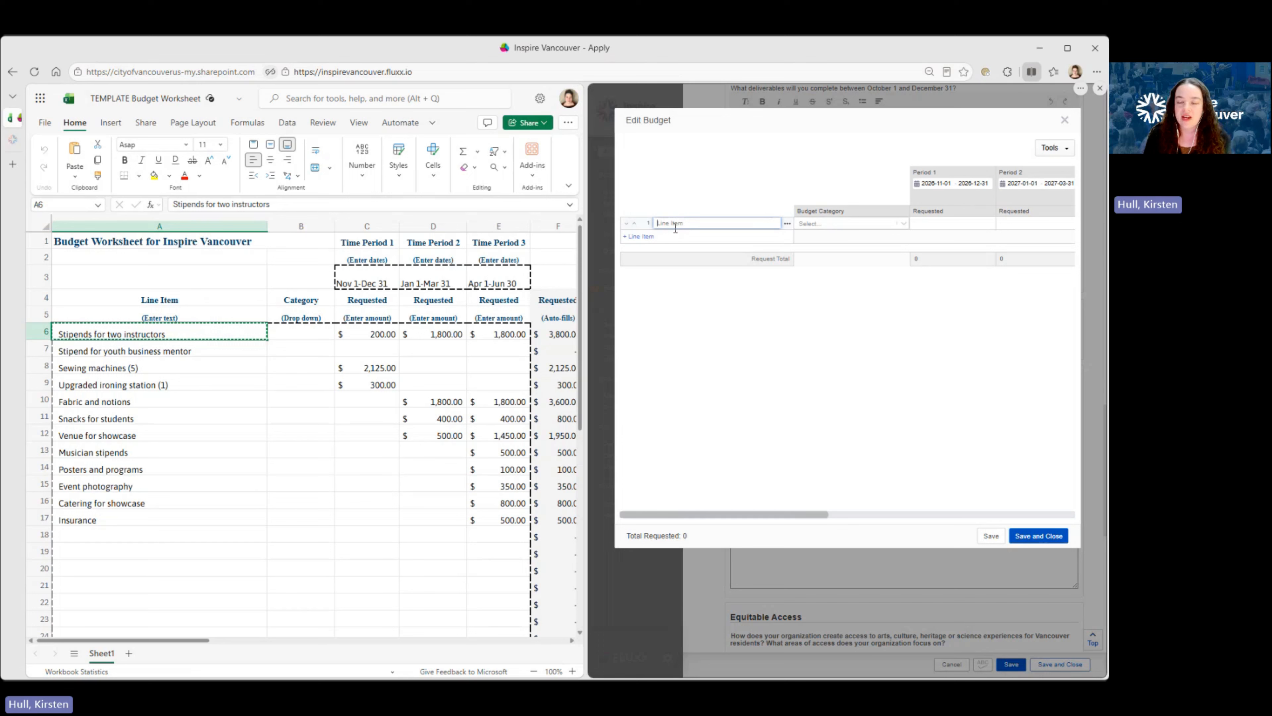
pyautogui.hotkey('ctrl', 'v')
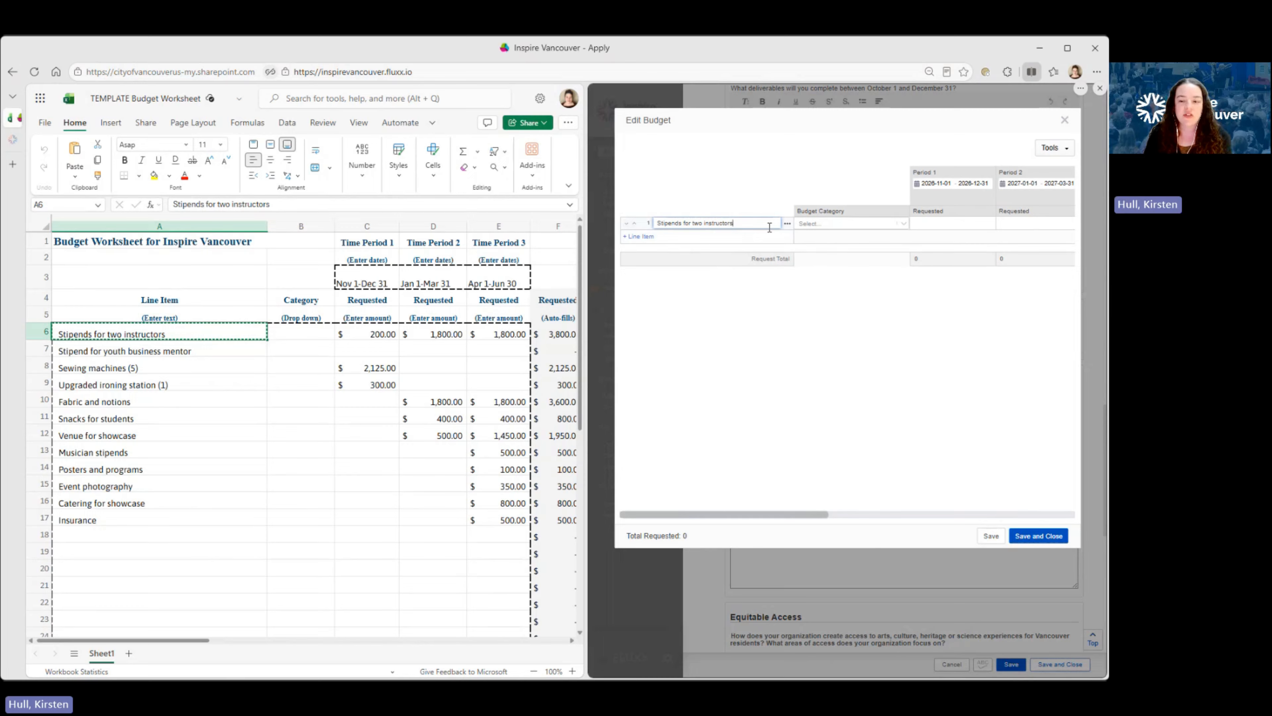
pyautogui.click(823, 225)
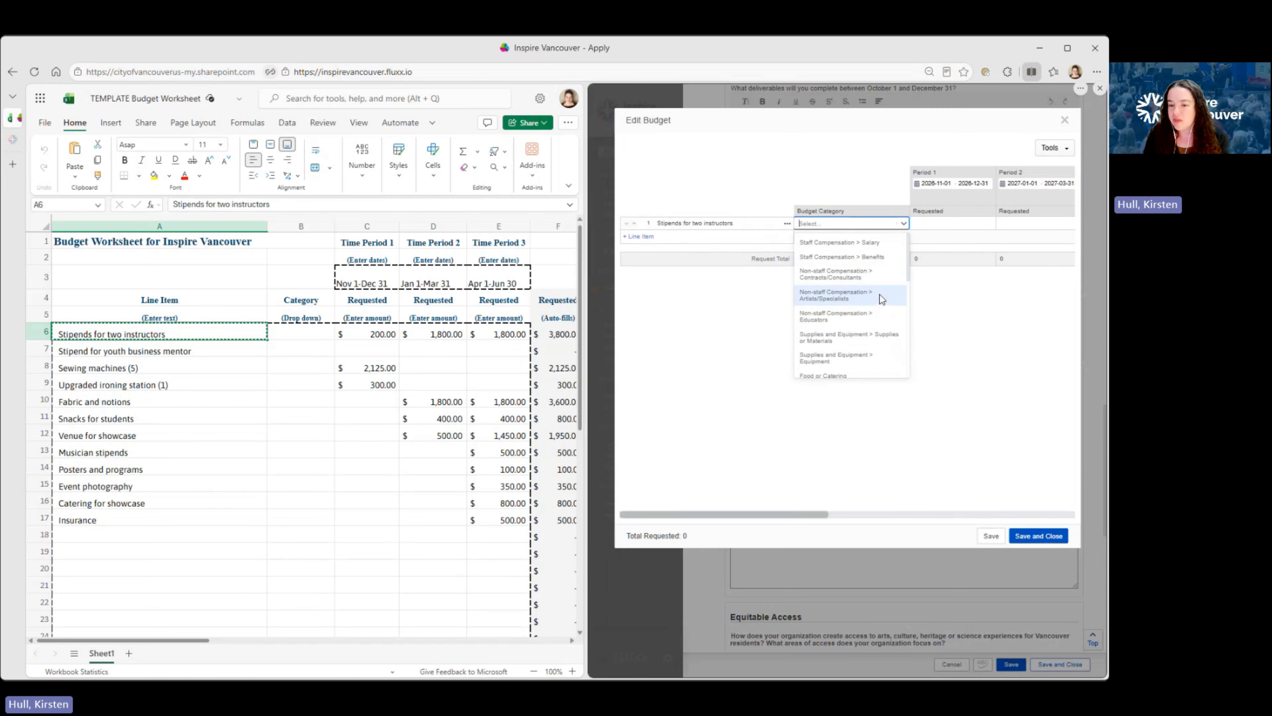
pyautogui.click(882, 322)
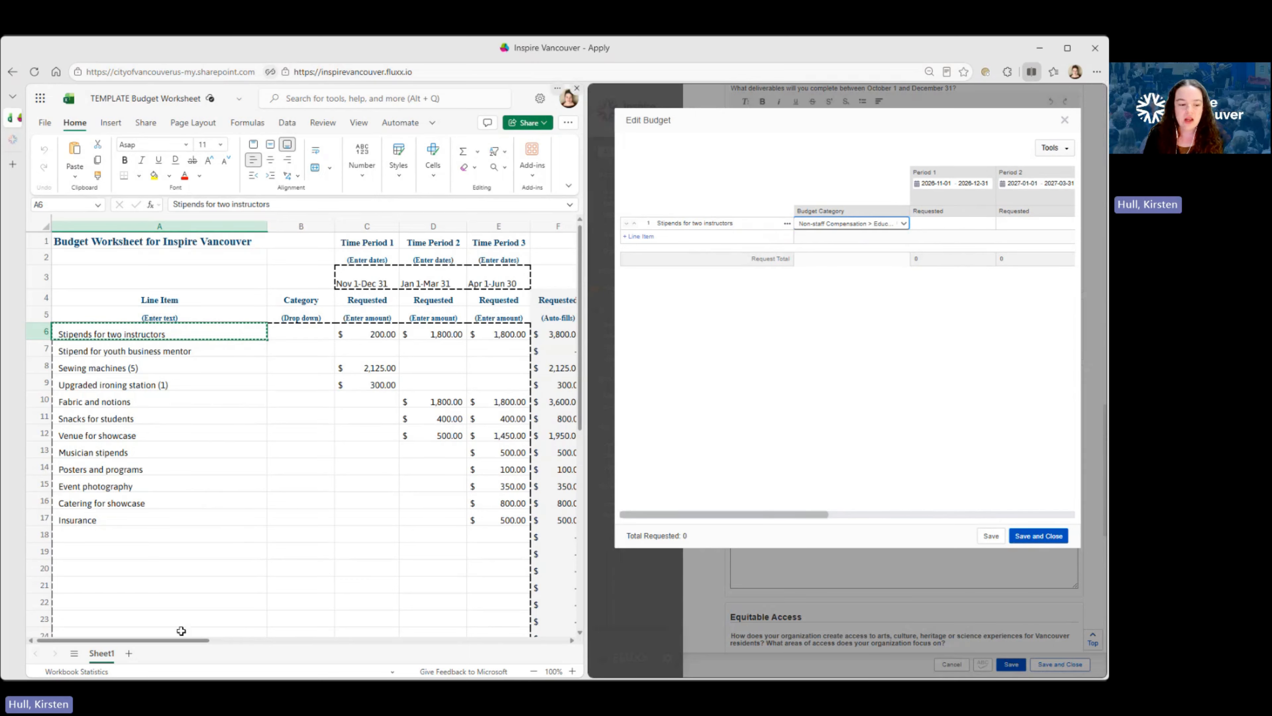
# - Set the Period 1 requested amount for the two instructors' stipends to 200, following the worksheet
pyautogui.moveTo(181, 645); pyautogui.dragTo(322, 637)
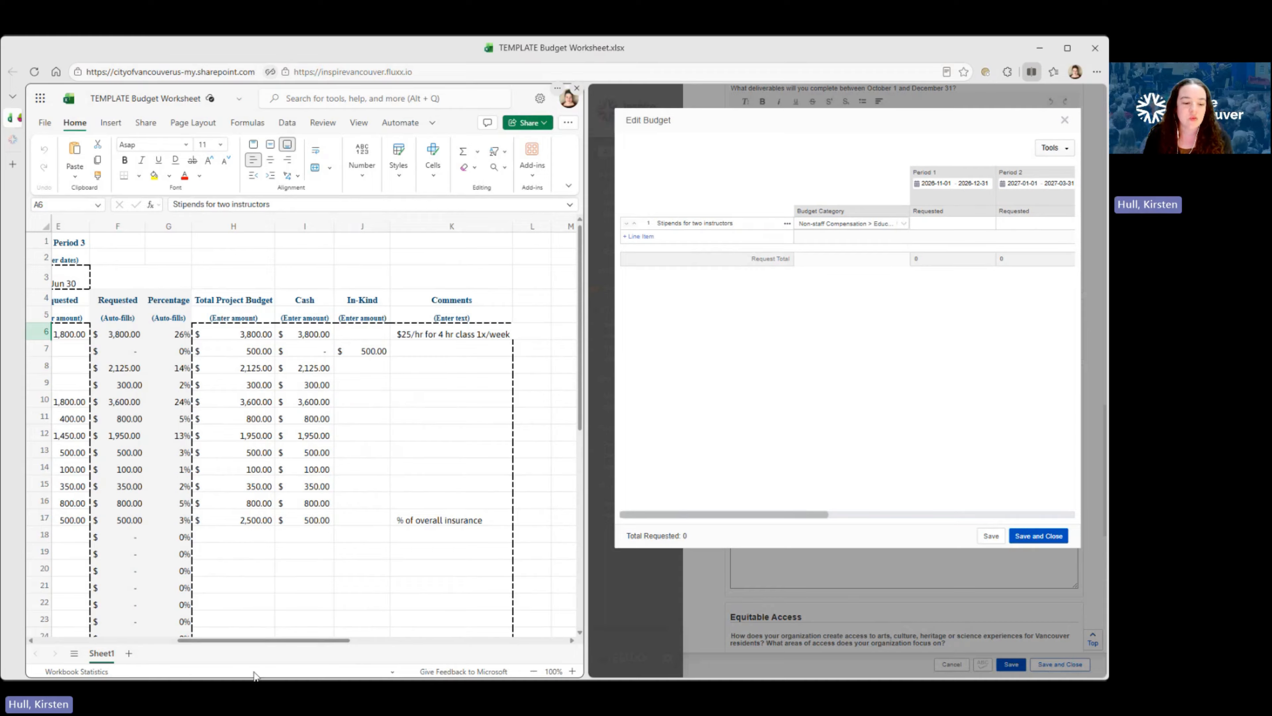
pyautogui.moveTo(268, 641); pyautogui.dragTo(175, 657)
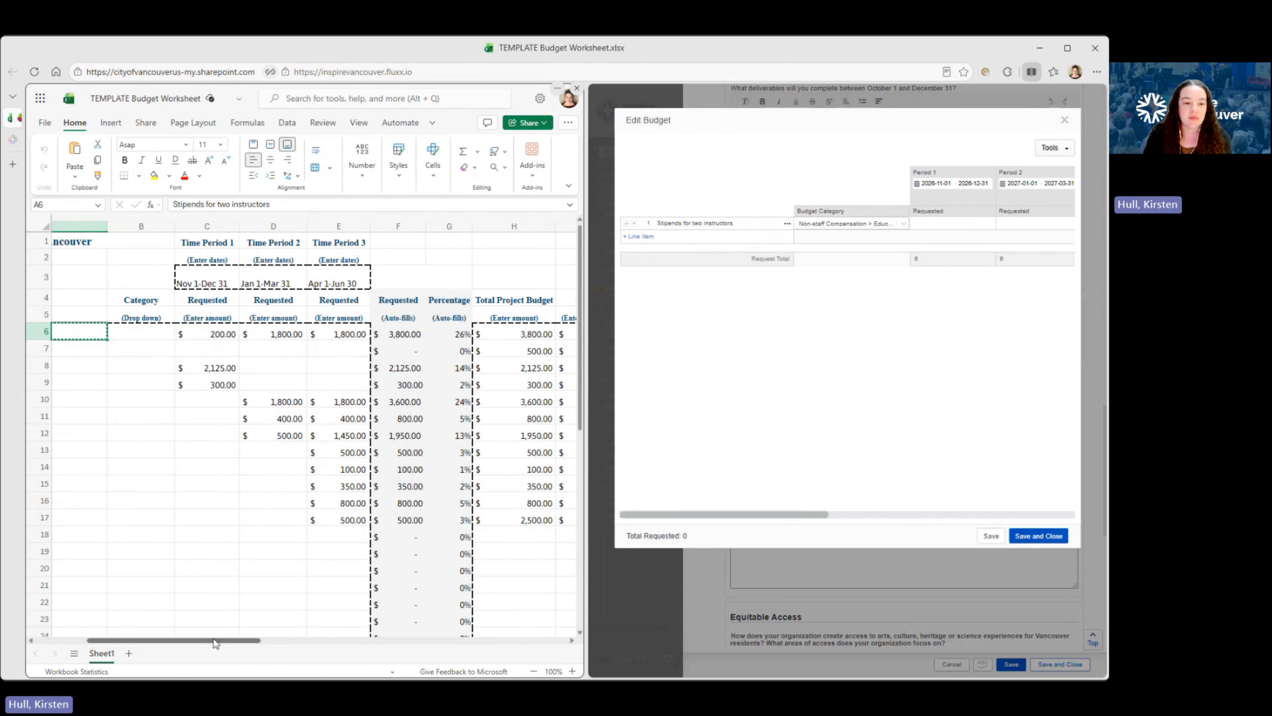
pyautogui.moveTo(214, 643); pyautogui.dragTo(247, 643)
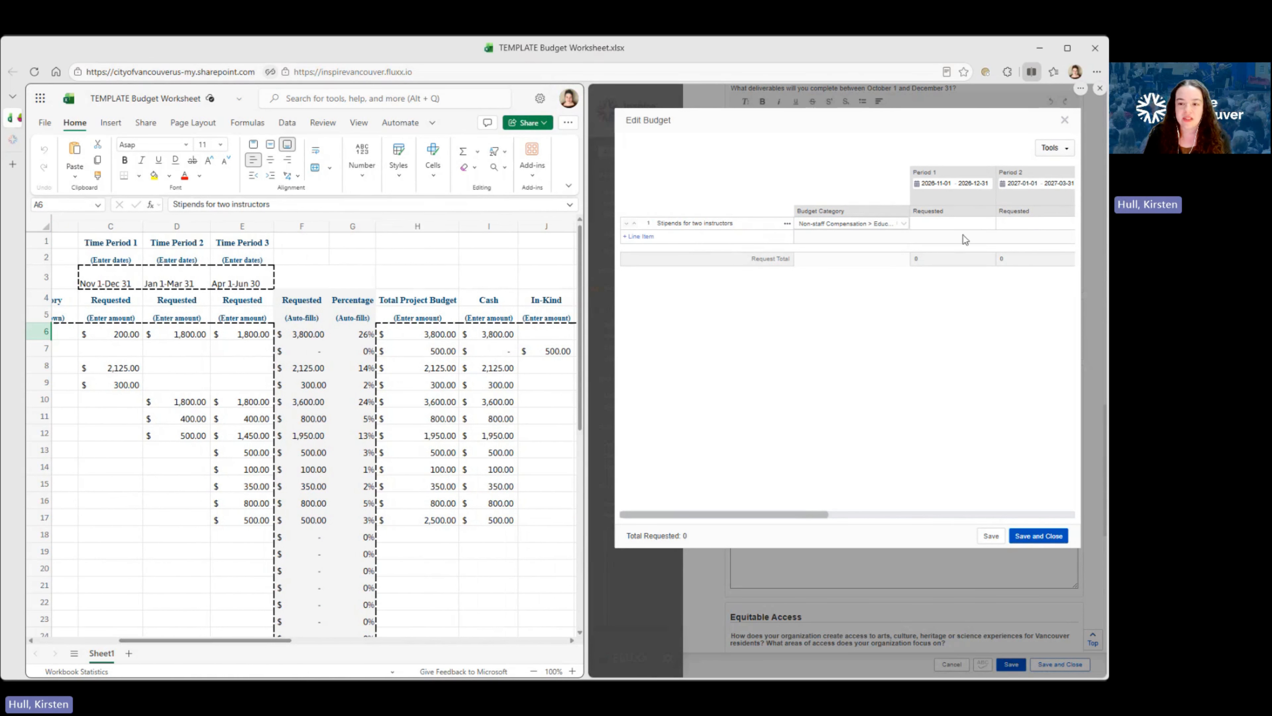
pyautogui.click(967, 223)
pyautogui.write('22')
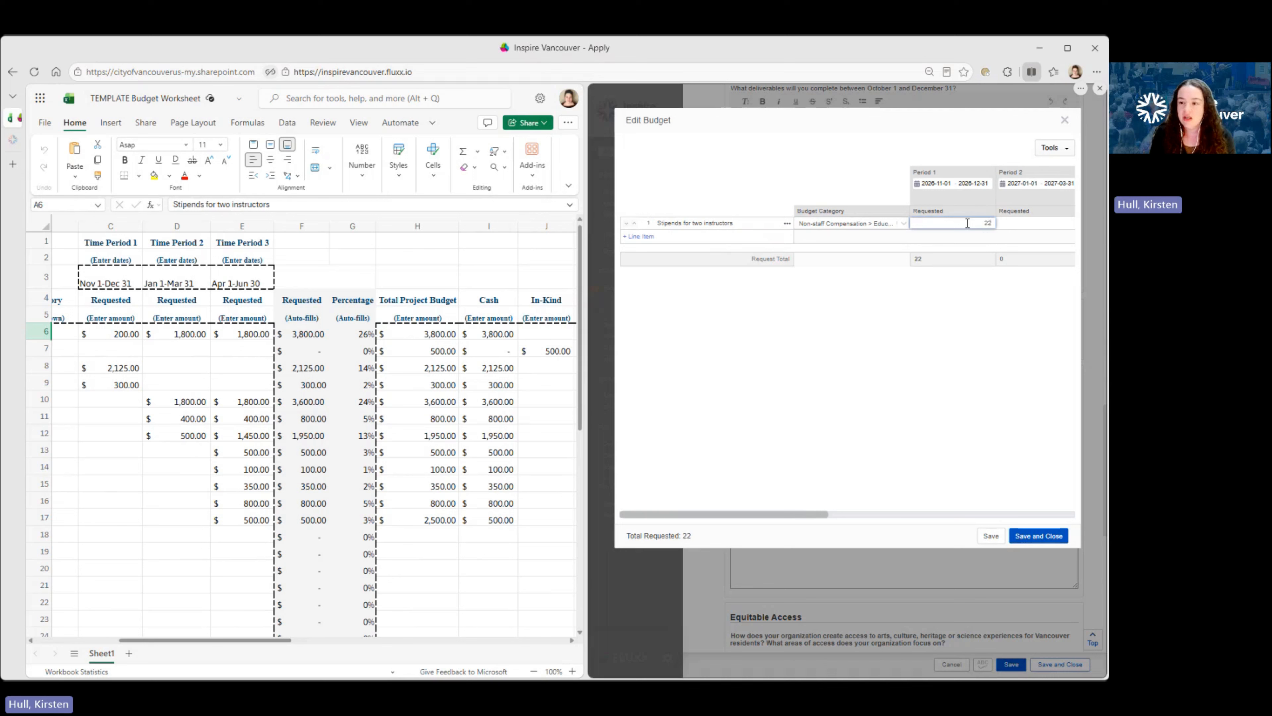
pyautogui.press('BackSpace')
pyautogui.write('00')
pyautogui.press('Tab')
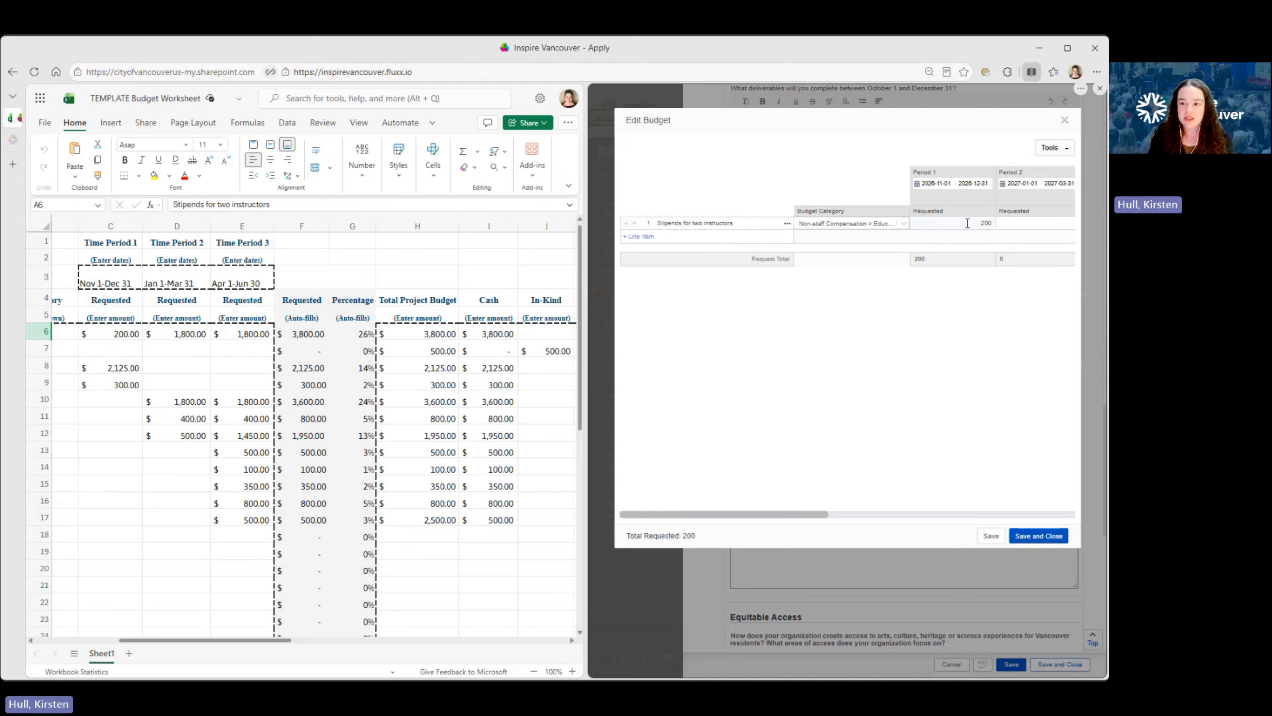
# - Set the requested amounts for the two instructors' stipends to 1,800 in both Period 2 and Period 3
pyautogui.click(1022, 228)
pyautogui.moveTo(772, 514); pyautogui.dragTo(834, 514)
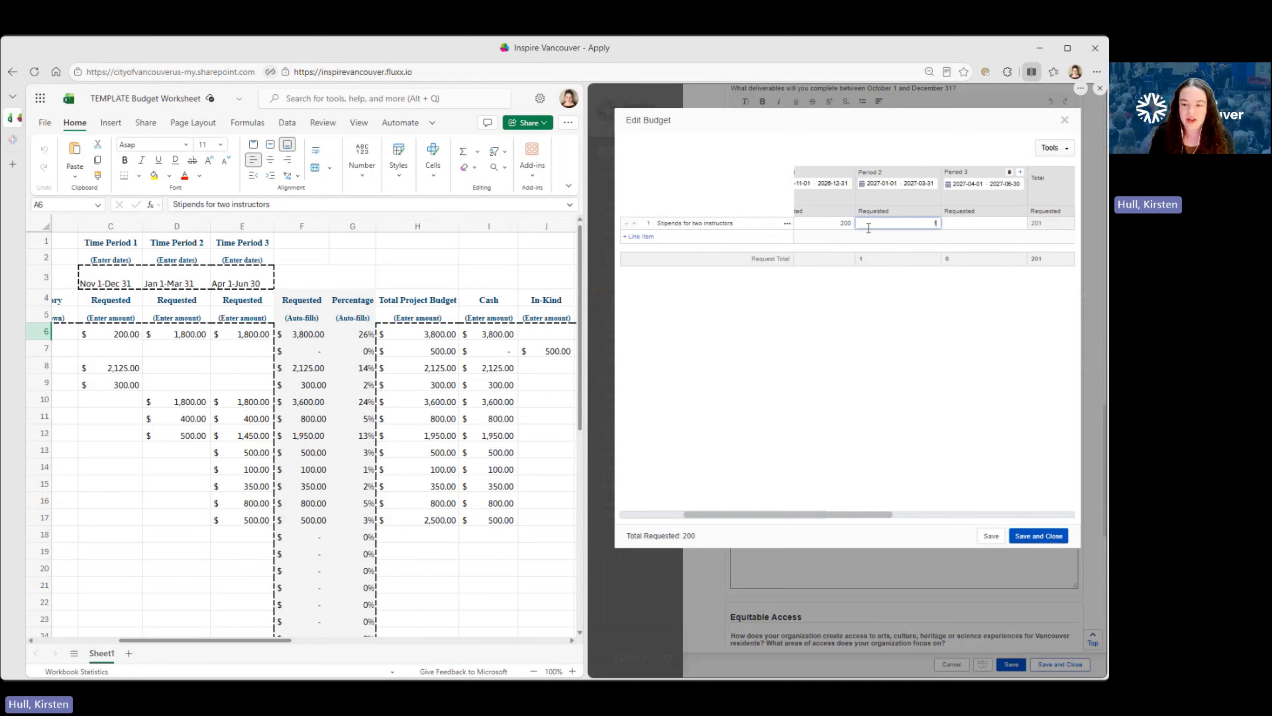
pyautogui.write('1,800')
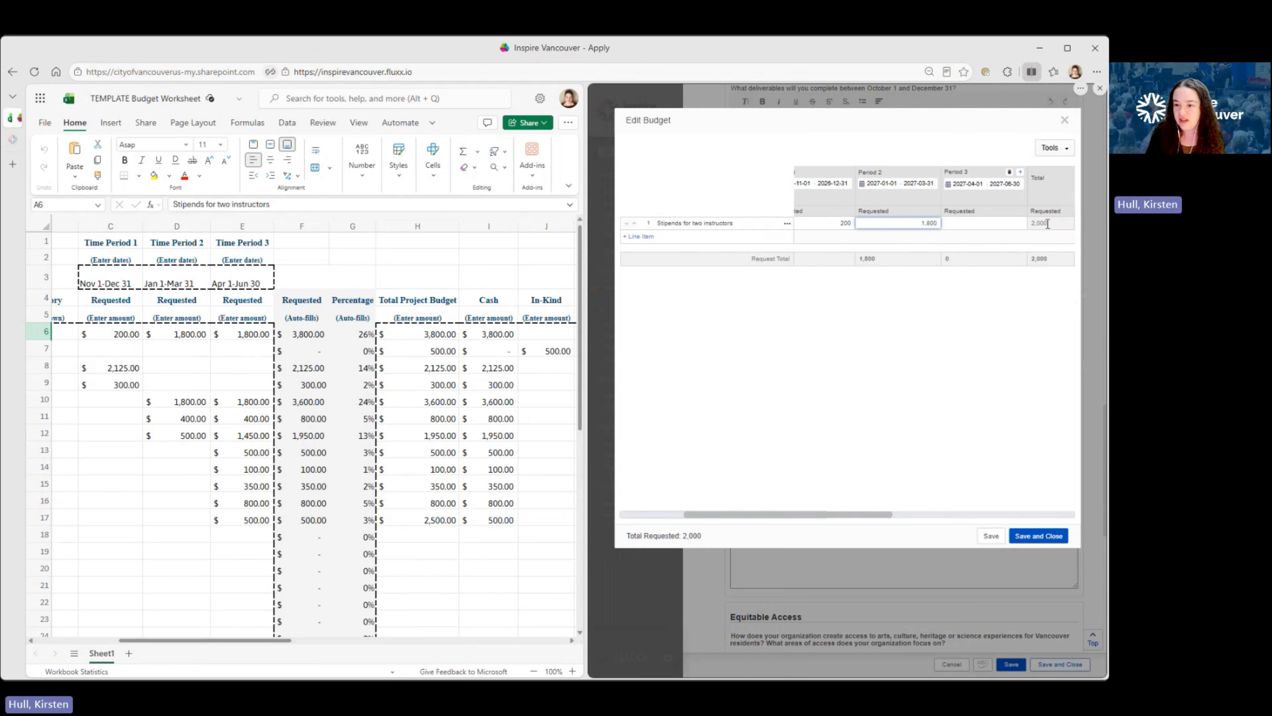
pyautogui.click(999, 225)
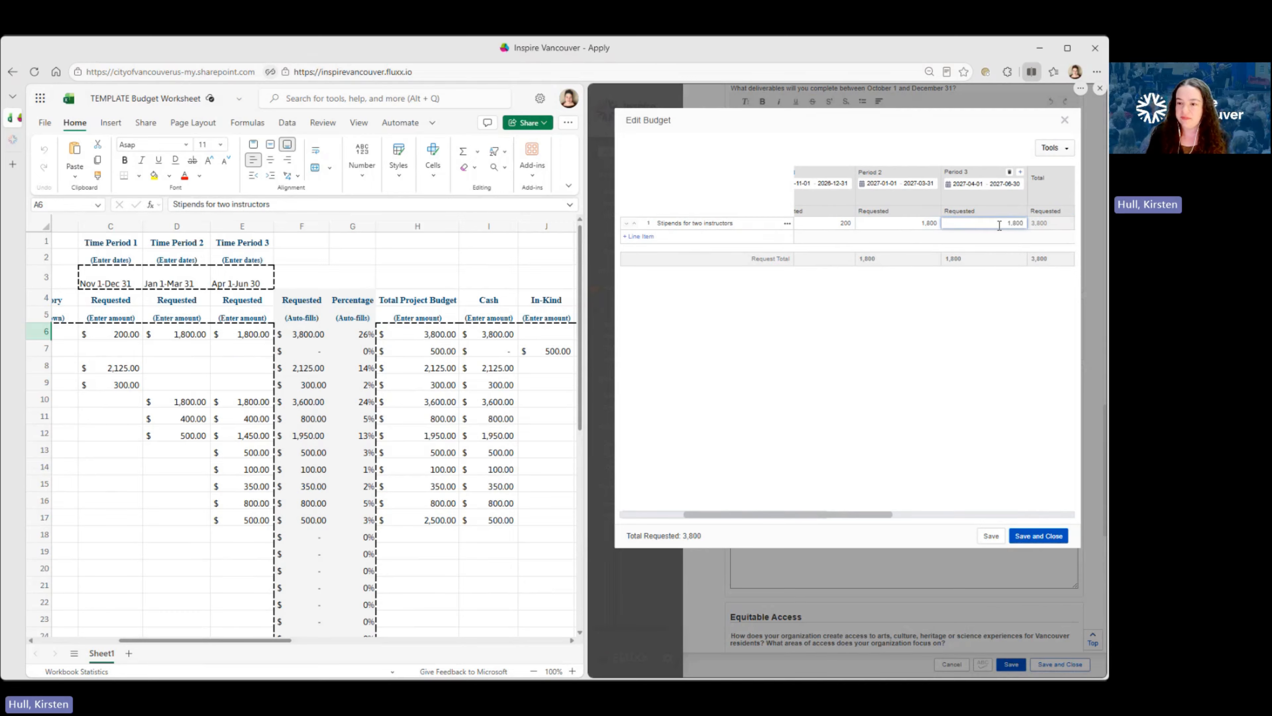
pyautogui.click(978, 413)
# - Add a second line item to the grant budget, named "Stipend for youth business mentor" as copied from the worksheet
pyautogui.moveTo(729, 516); pyautogui.dragTo(829, 502)
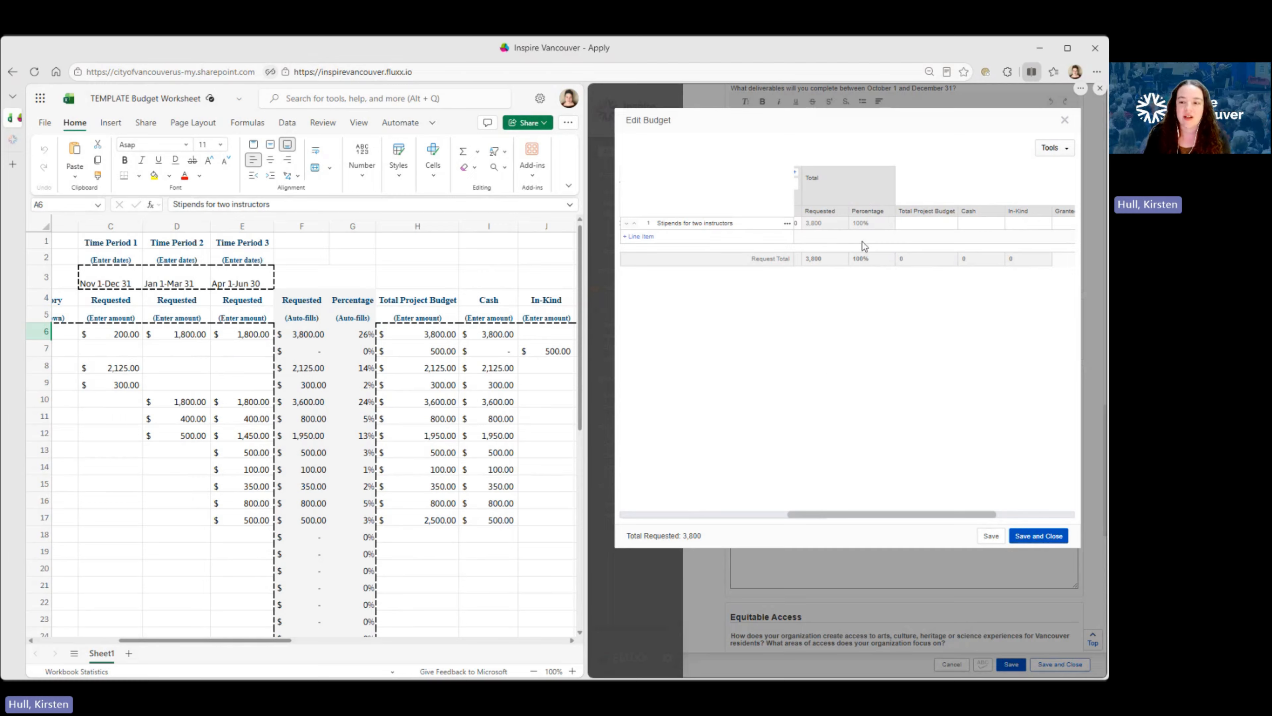
pyautogui.moveTo(845, 518); pyautogui.dragTo(891, 516)
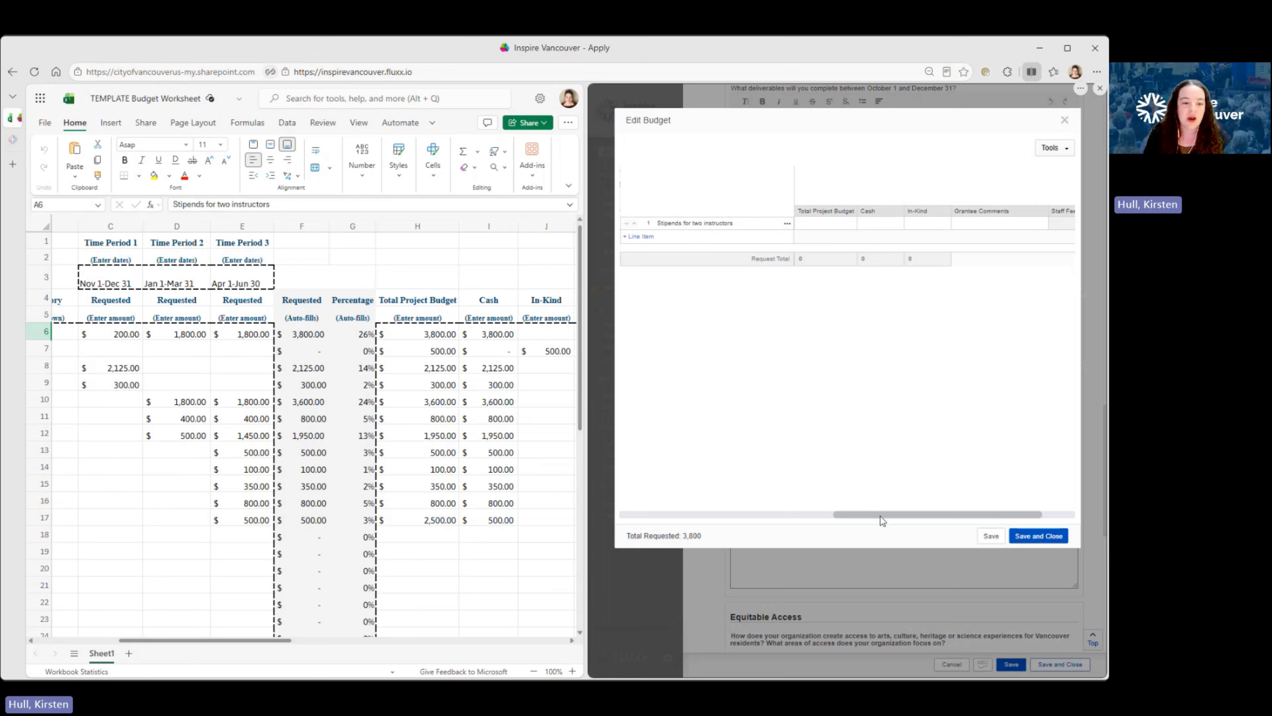
pyautogui.moveTo(882, 521); pyautogui.dragTo(623, 530)
pyautogui.moveTo(161, 641); pyautogui.dragTo(66, 650)
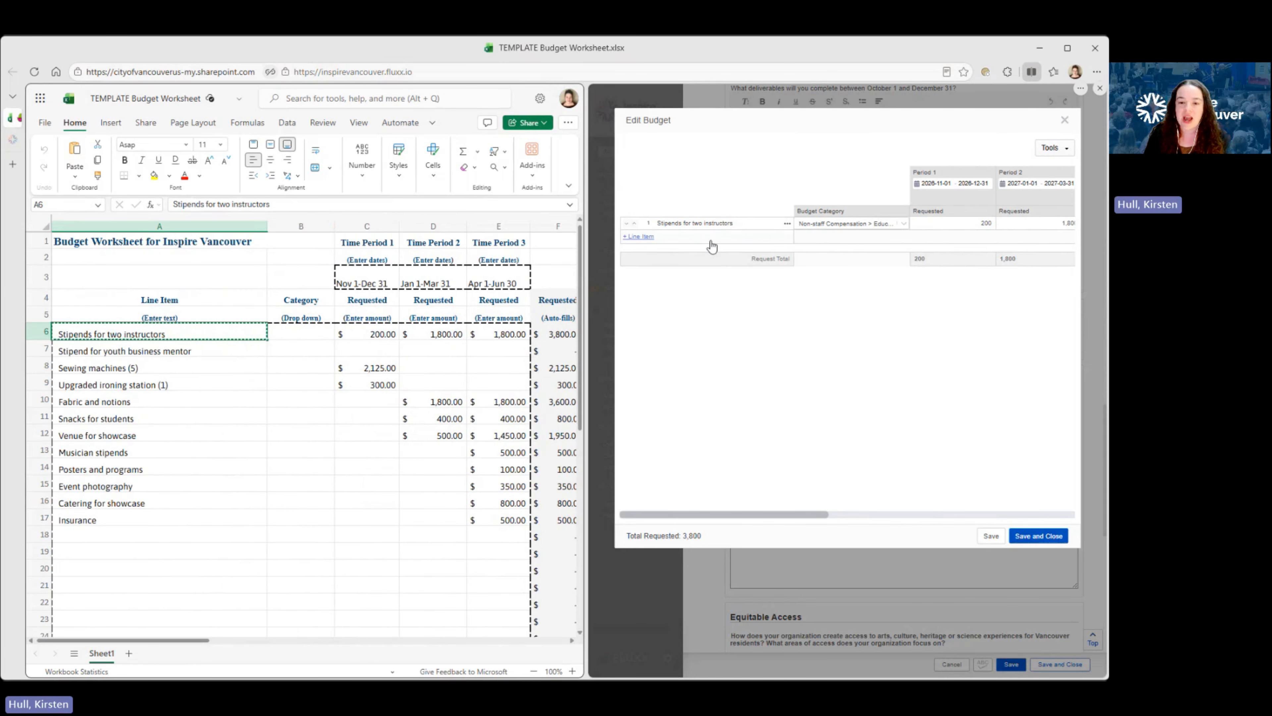
pyautogui.click(642, 236)
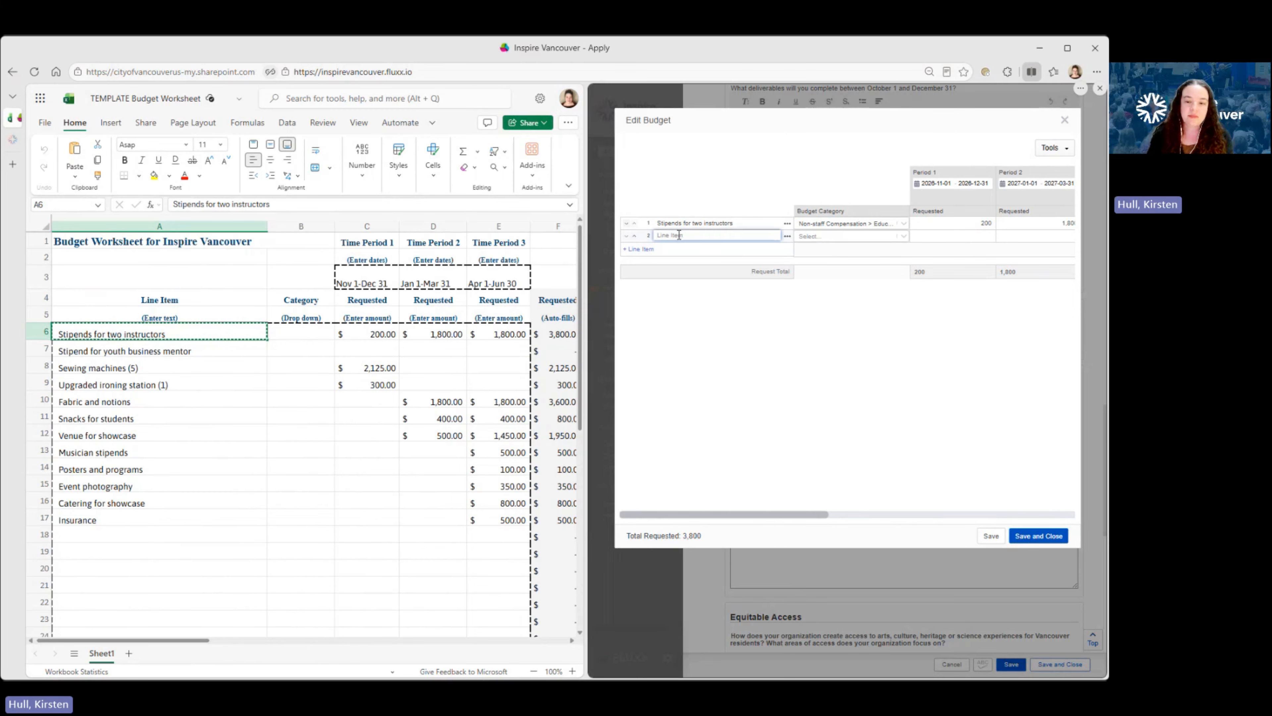
pyautogui.click(158, 355)
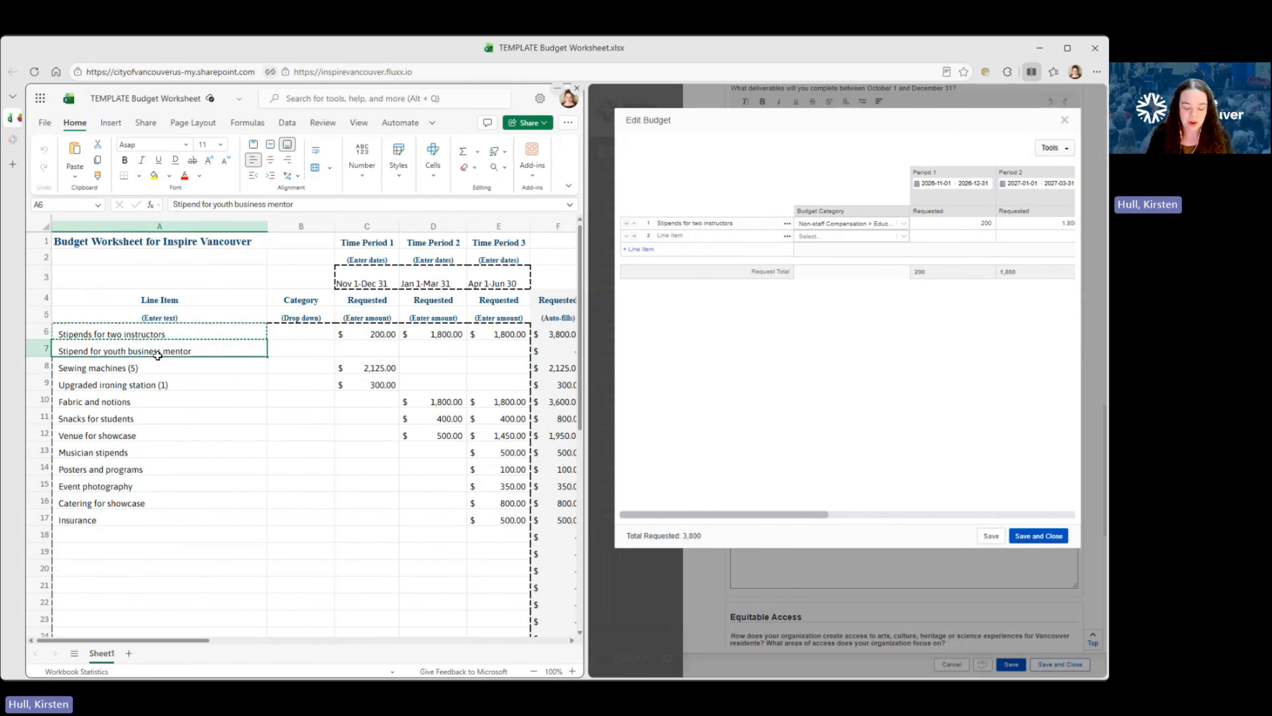
pyautogui.hotkey('ctrl', 'c')
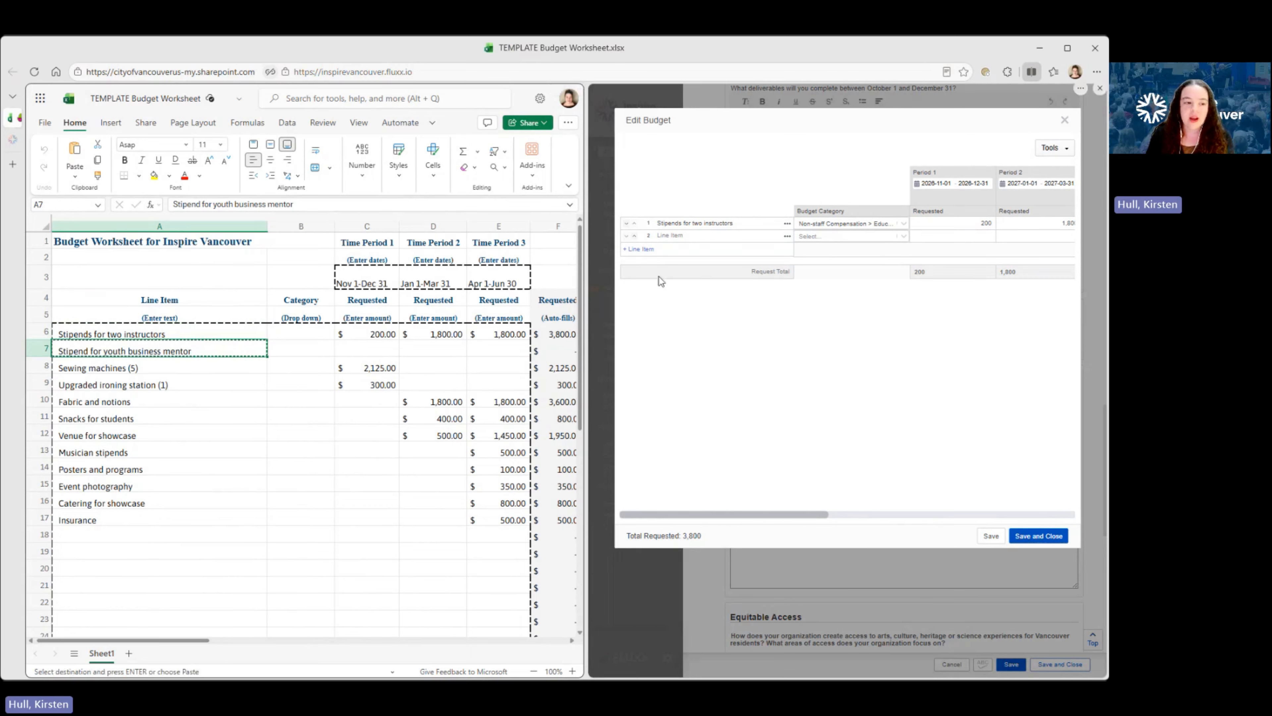
pyautogui.click(681, 235)
pyautogui.hotkey('ctrl', 'v')
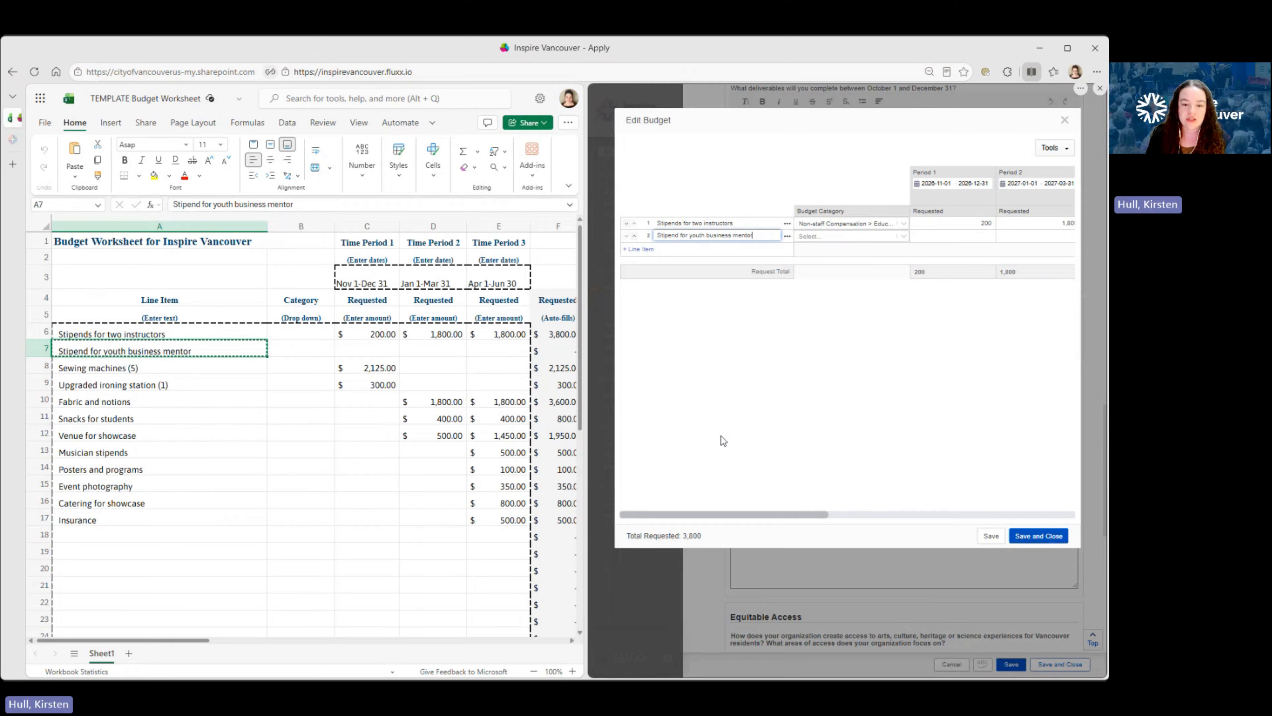
# - Assign the youth business mentor stipend the budget category Non-staff Compensation > Contracts/Consultants
pyautogui.moveTo(183, 641); pyautogui.dragTo(256, 645)
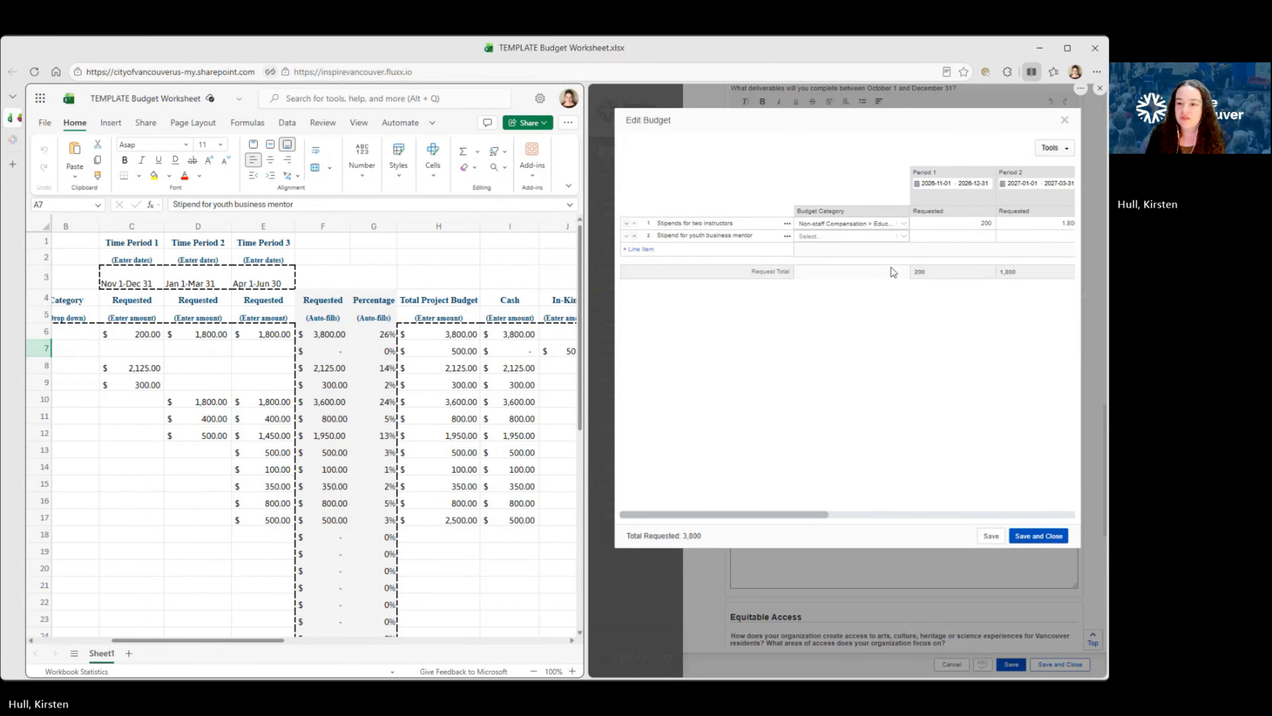
pyautogui.click(874, 237)
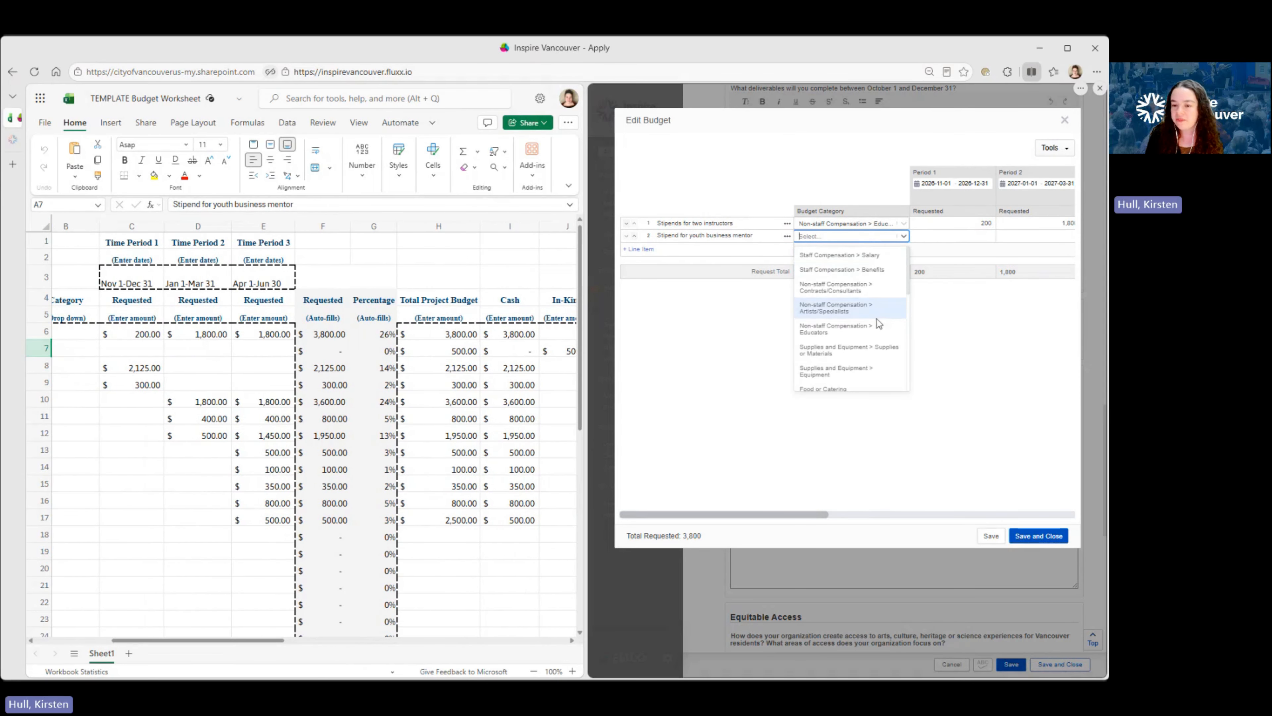
pyautogui.click(883, 294)
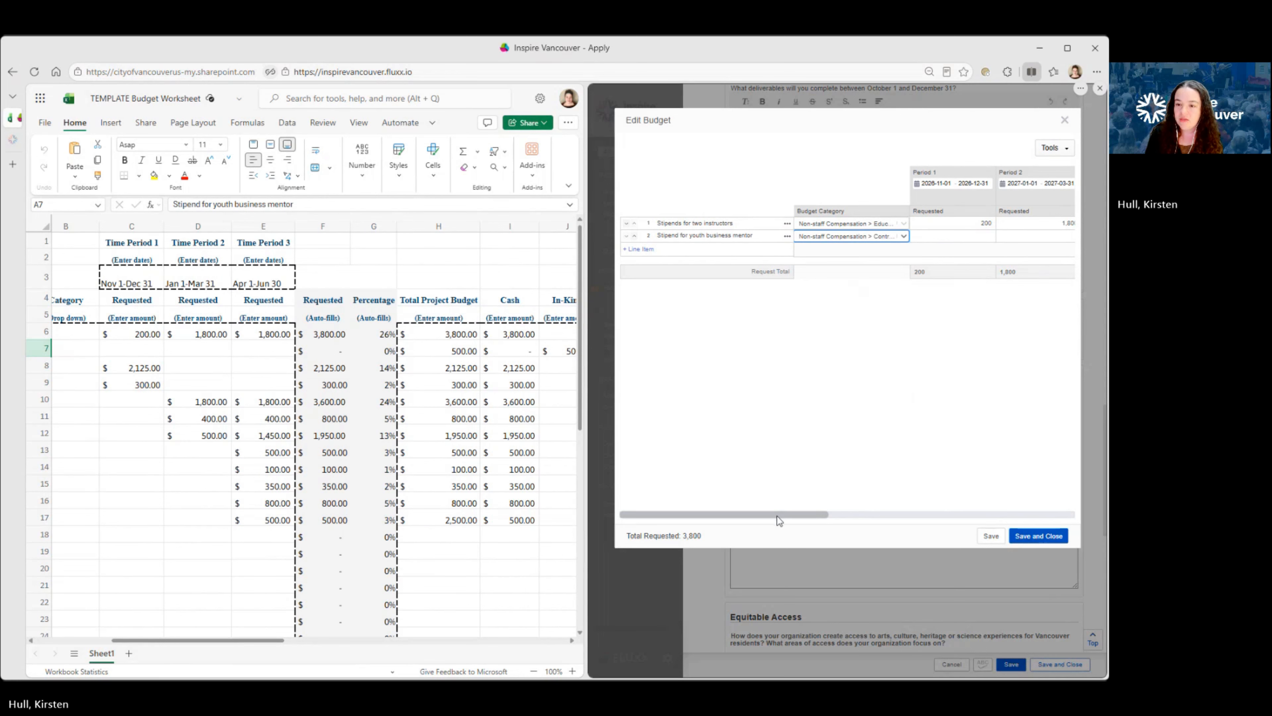
pyautogui.moveTo(777, 517); pyautogui.dragTo(947, 503)
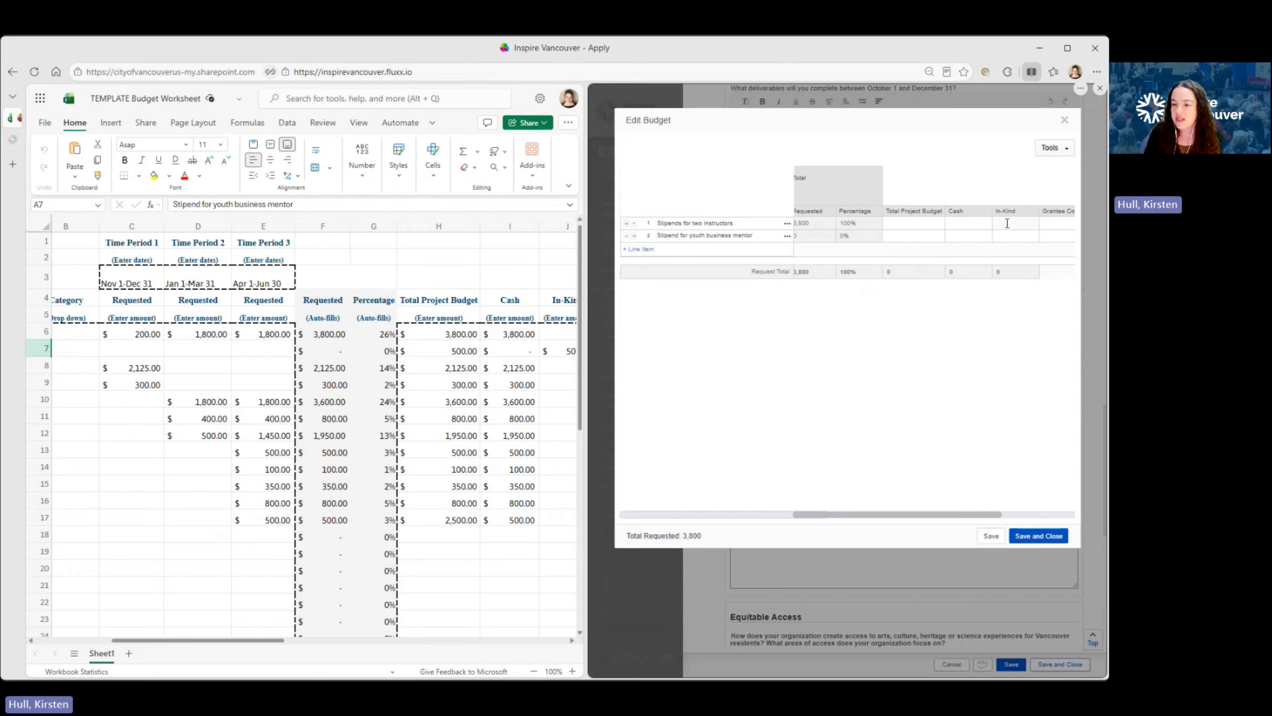
# - Set the in-kind amount for the youth business mentor stipend to 500
pyautogui.click(1022, 236)
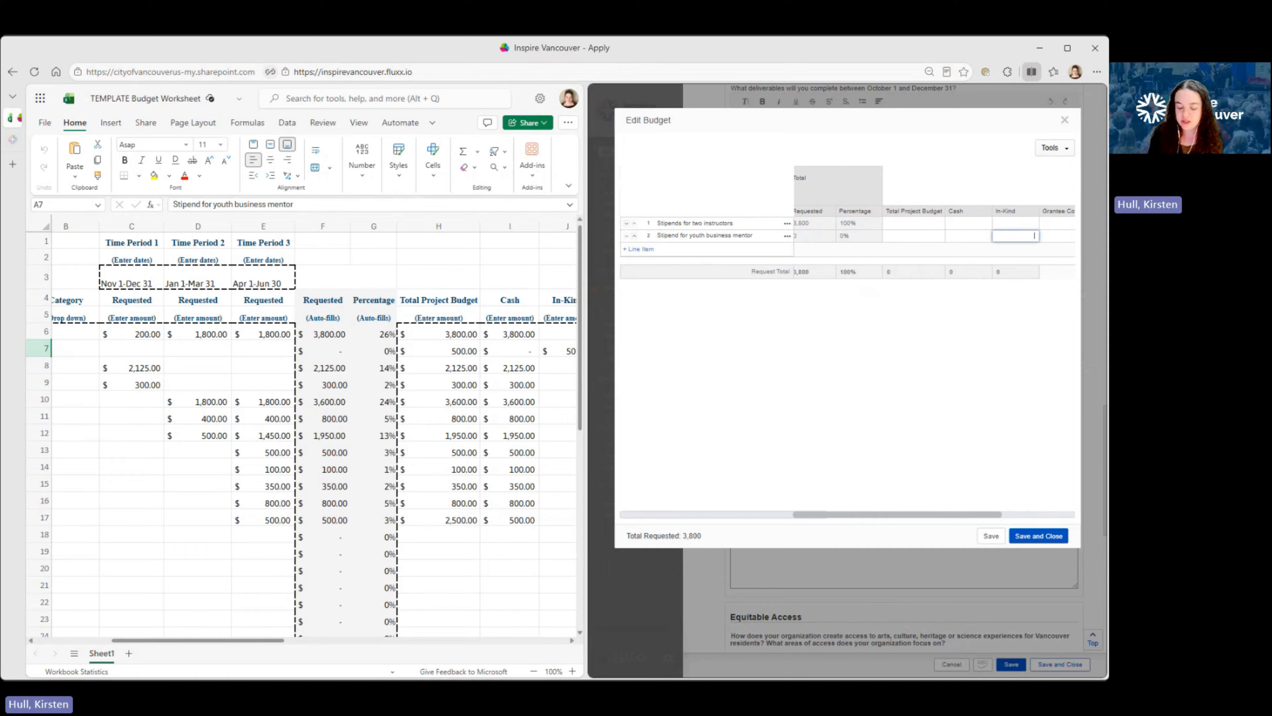
pyautogui.write('500')
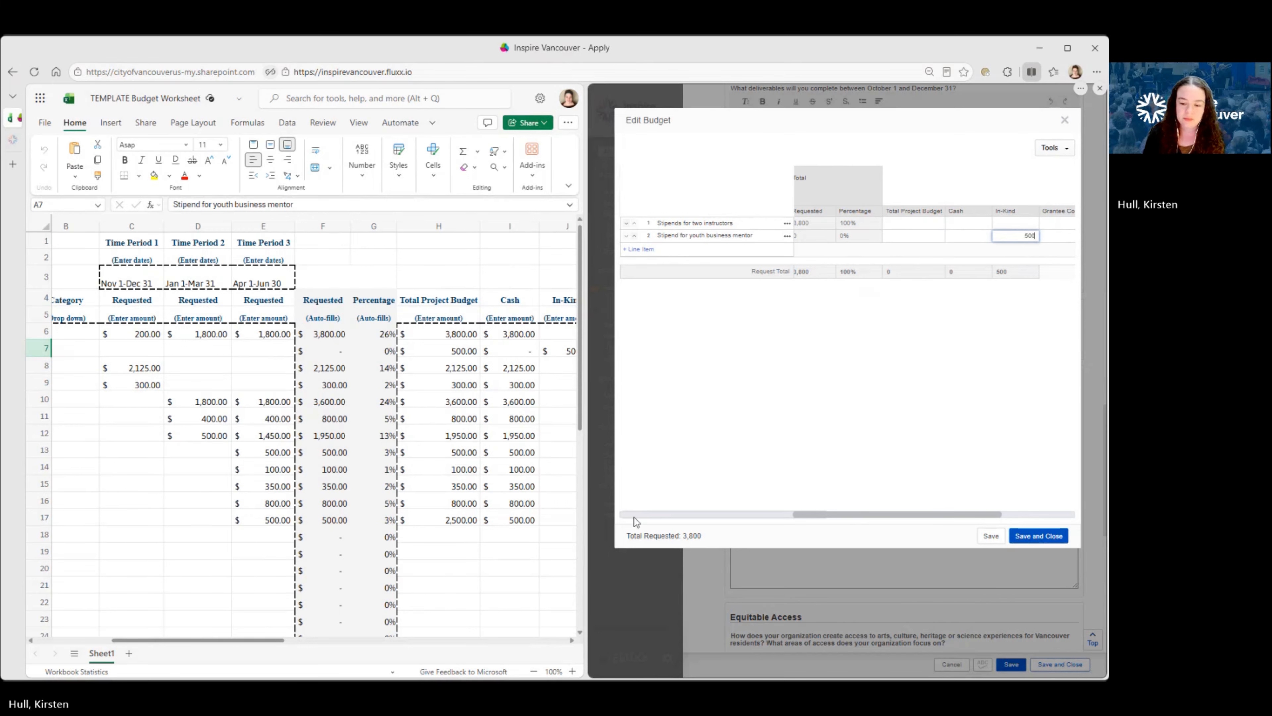
# - Add a third line item to the grant budget, named "Sewing machines (5)" as copied from the worksheet
pyautogui.moveTo(804, 517); pyautogui.dragTo(602, 543)
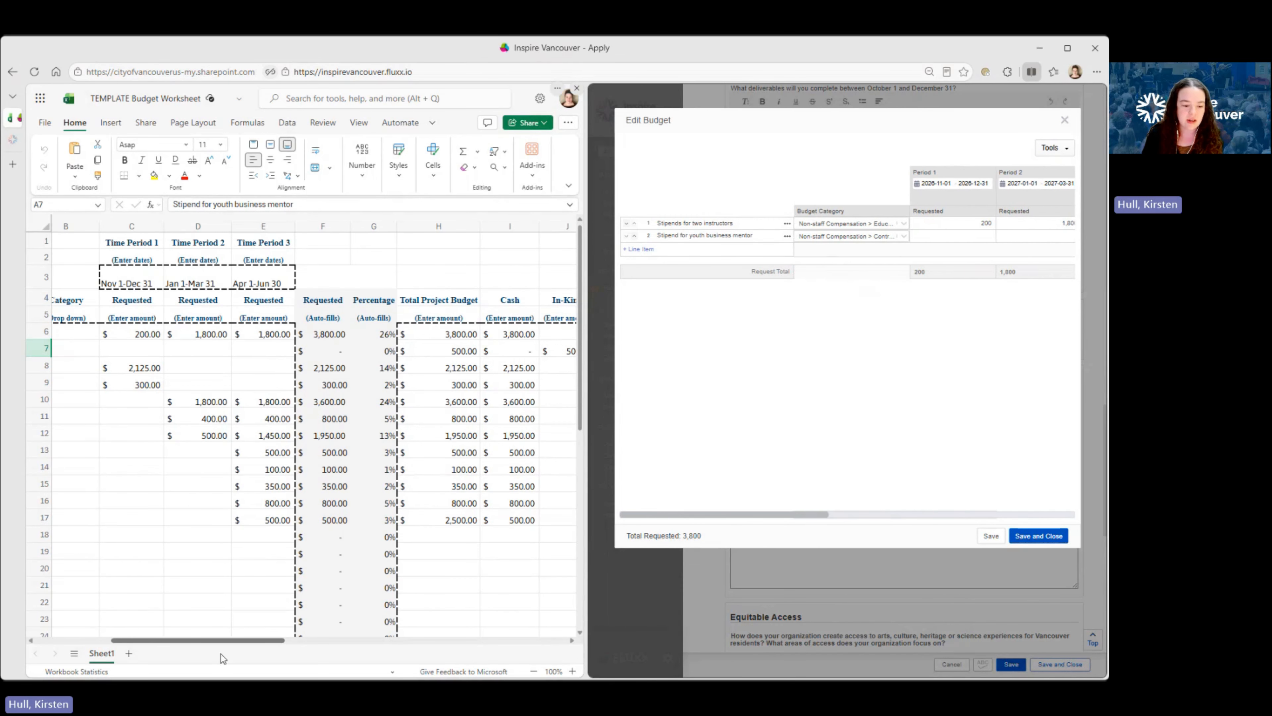
pyautogui.moveTo(192, 642); pyautogui.dragTo(117, 648)
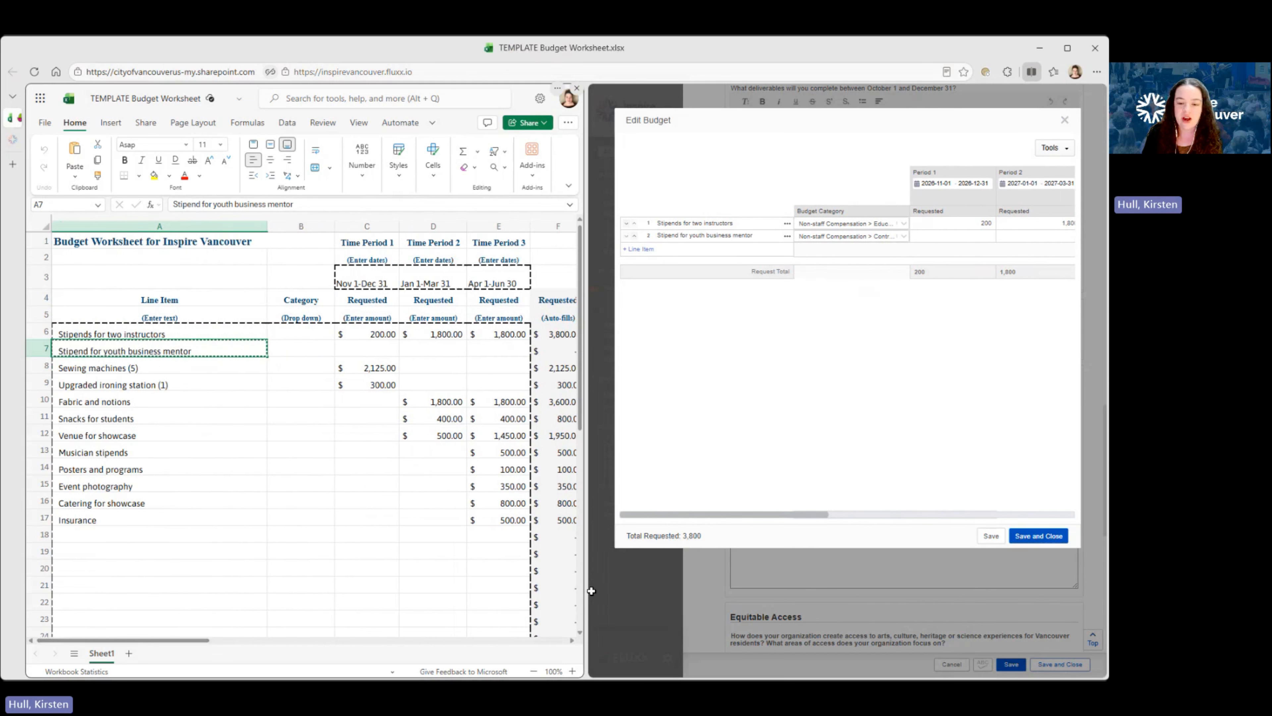
pyautogui.moveTo(693, 516)
pyautogui.mouseDown()
pyautogui.moveTo(824, 506)
pyautogui.moveTo(689, 520)
pyautogui.mouseUp()
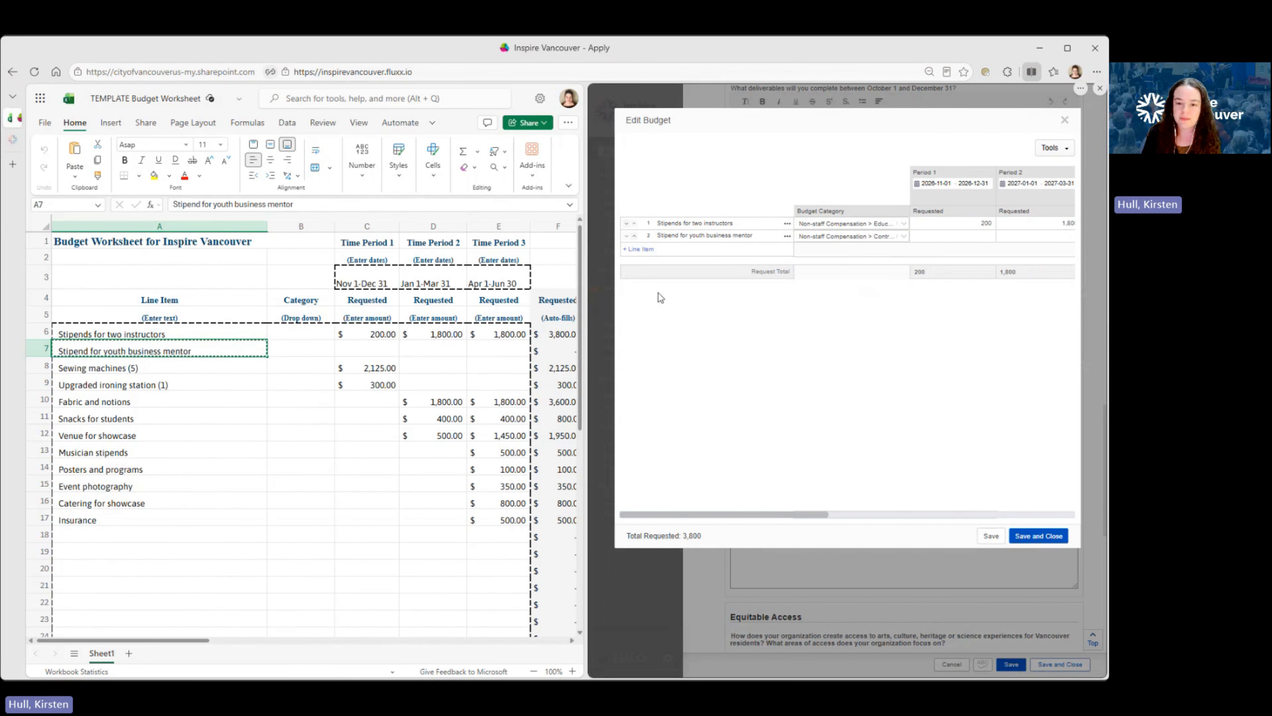
pyautogui.click(646, 249)
pyautogui.click(674, 247)
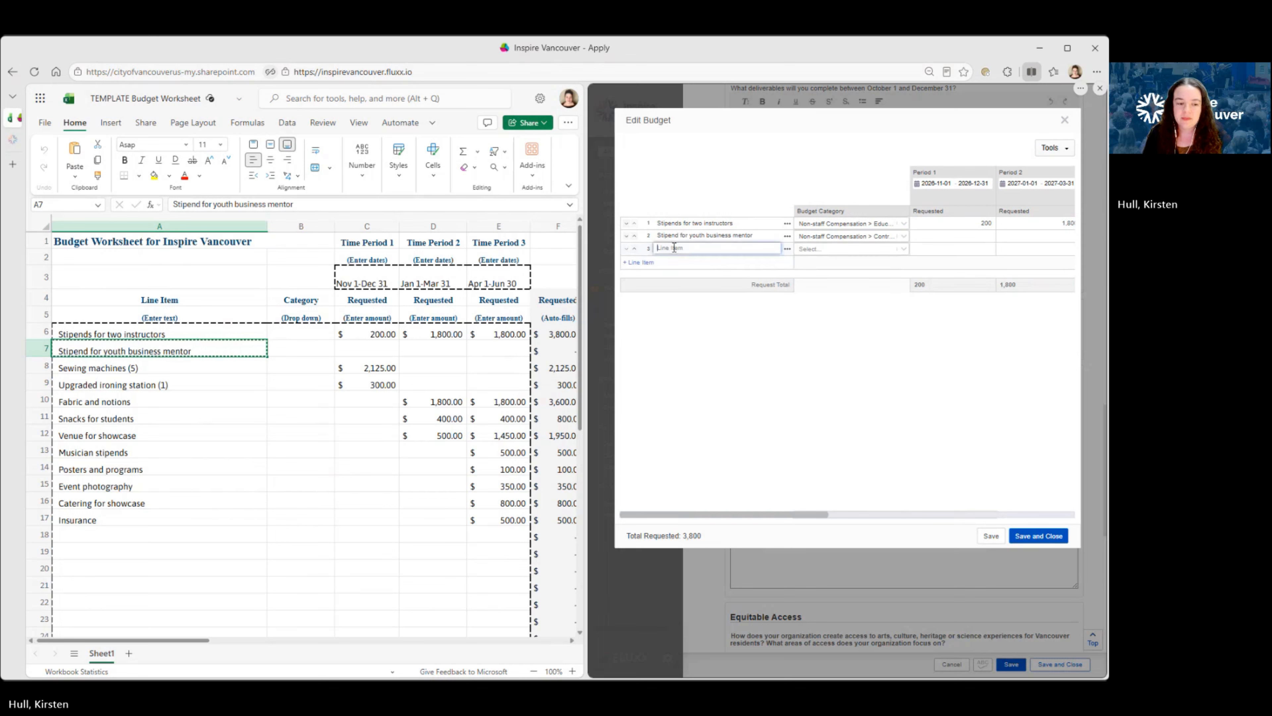
pyautogui.click(160, 369)
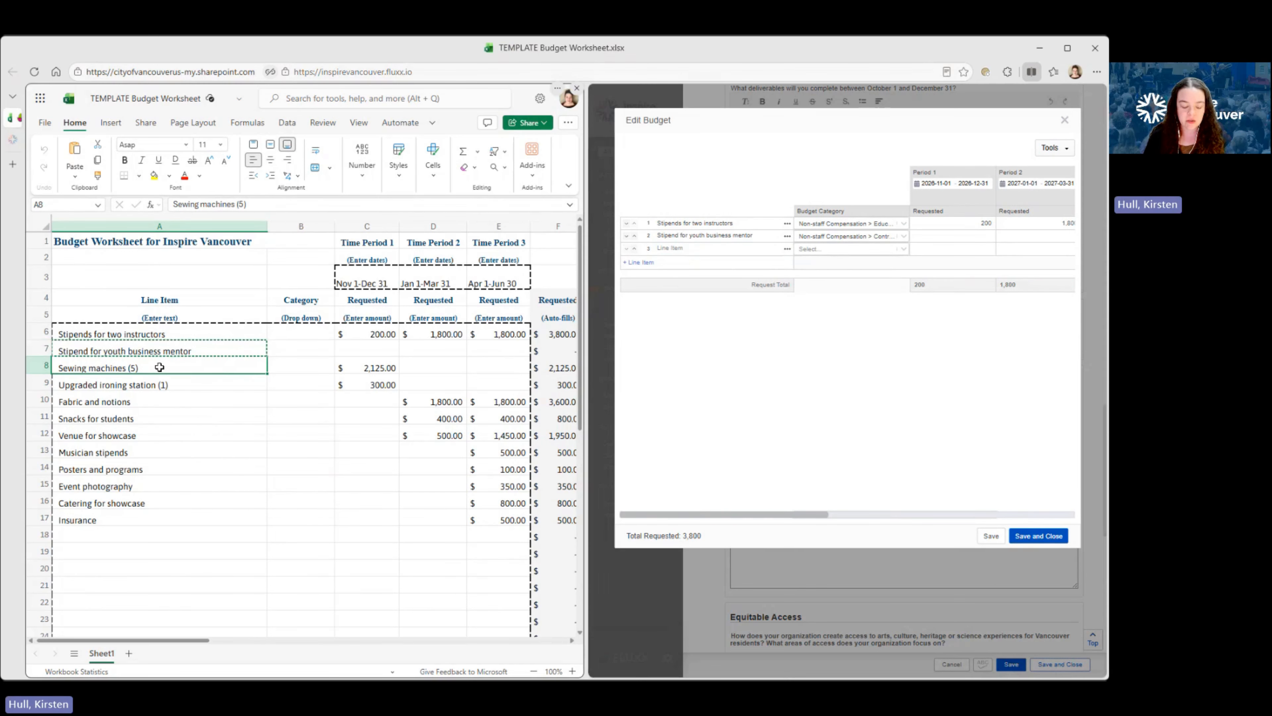
pyautogui.click(736, 246)
pyautogui.hotkey('ctrl', 'v')
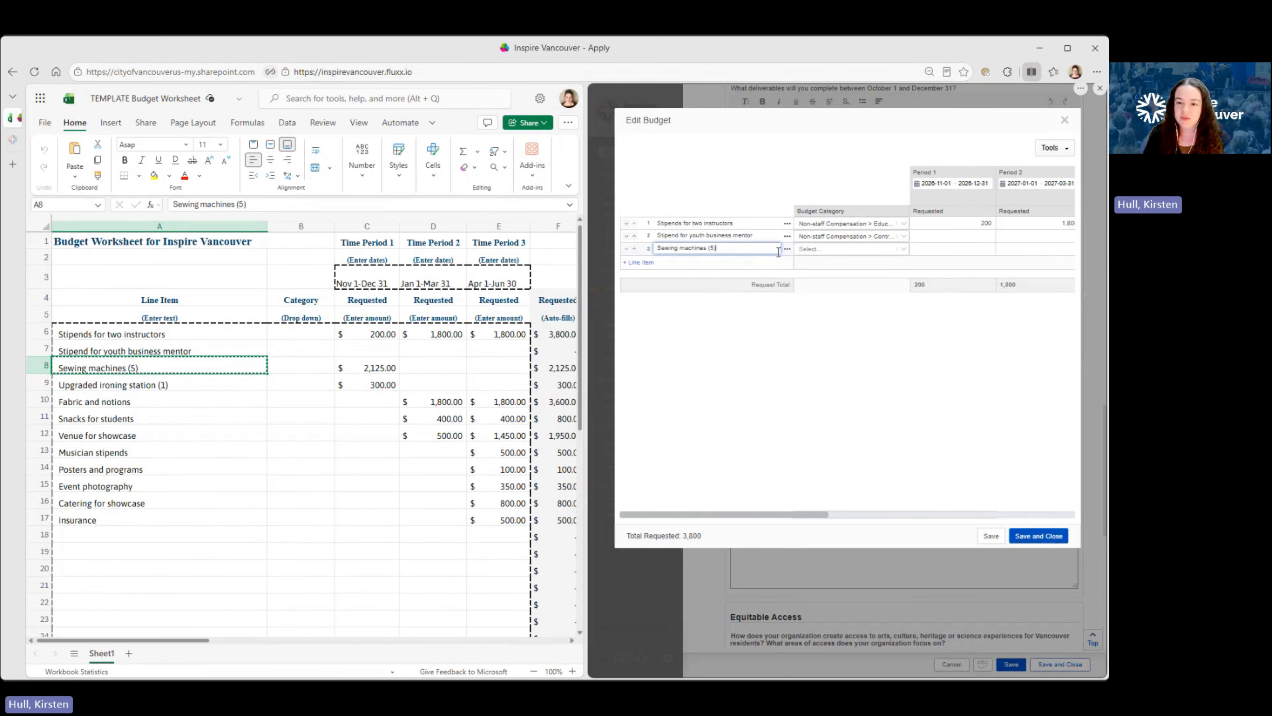
# - Assign the sewing machines the category Supplies and Equipment > Equipment and set their Period 1 requested amount to 2,125
pyautogui.click(813, 248)
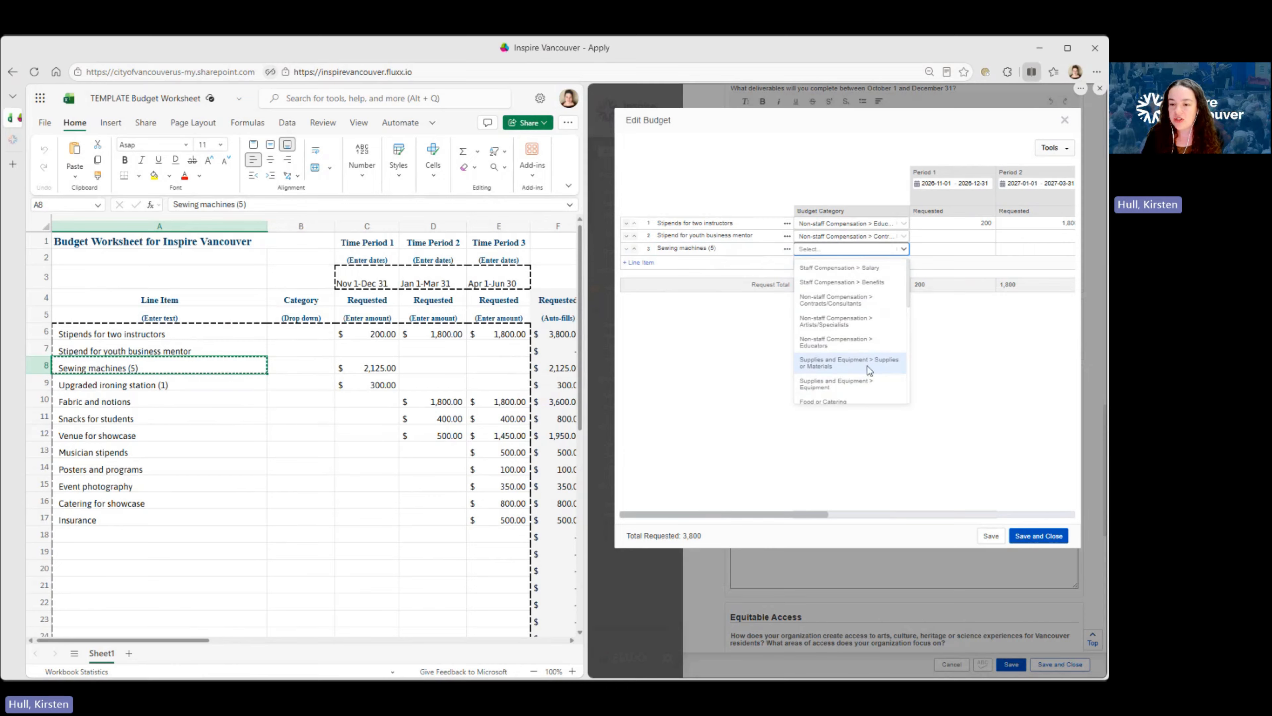
pyautogui.click(865, 380)
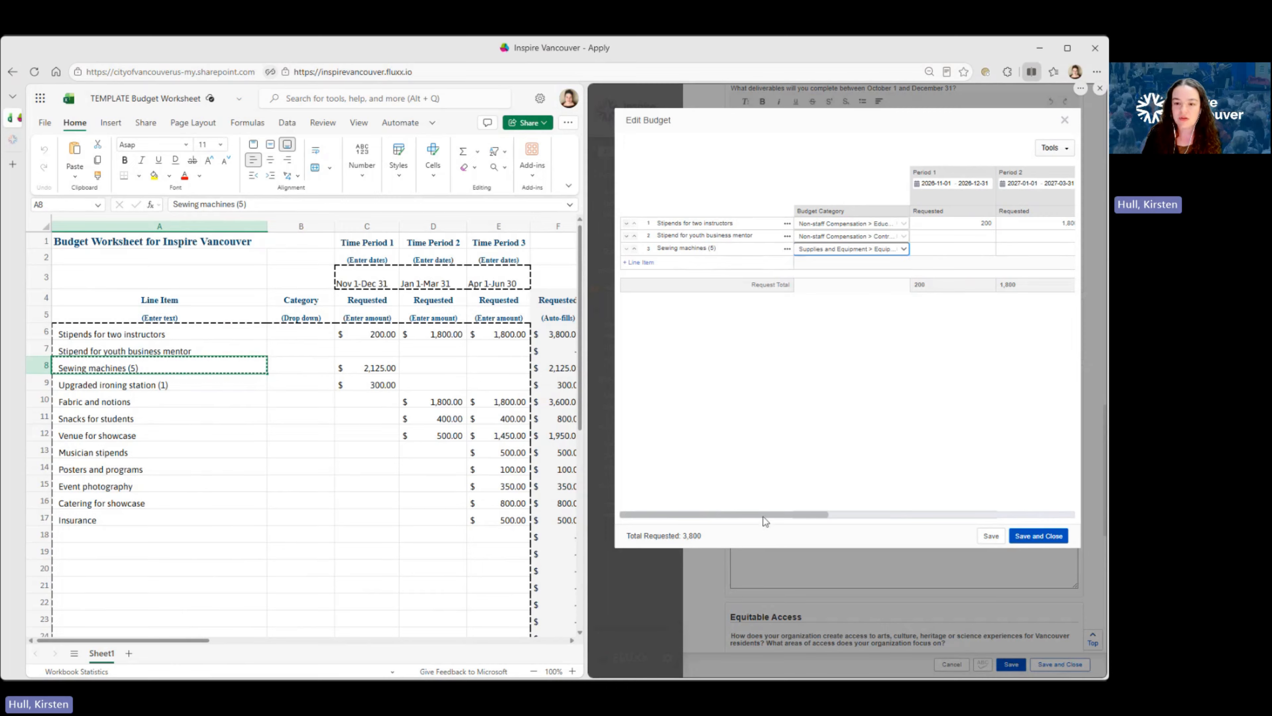
pyautogui.moveTo(767, 515); pyautogui.dragTo(814, 510)
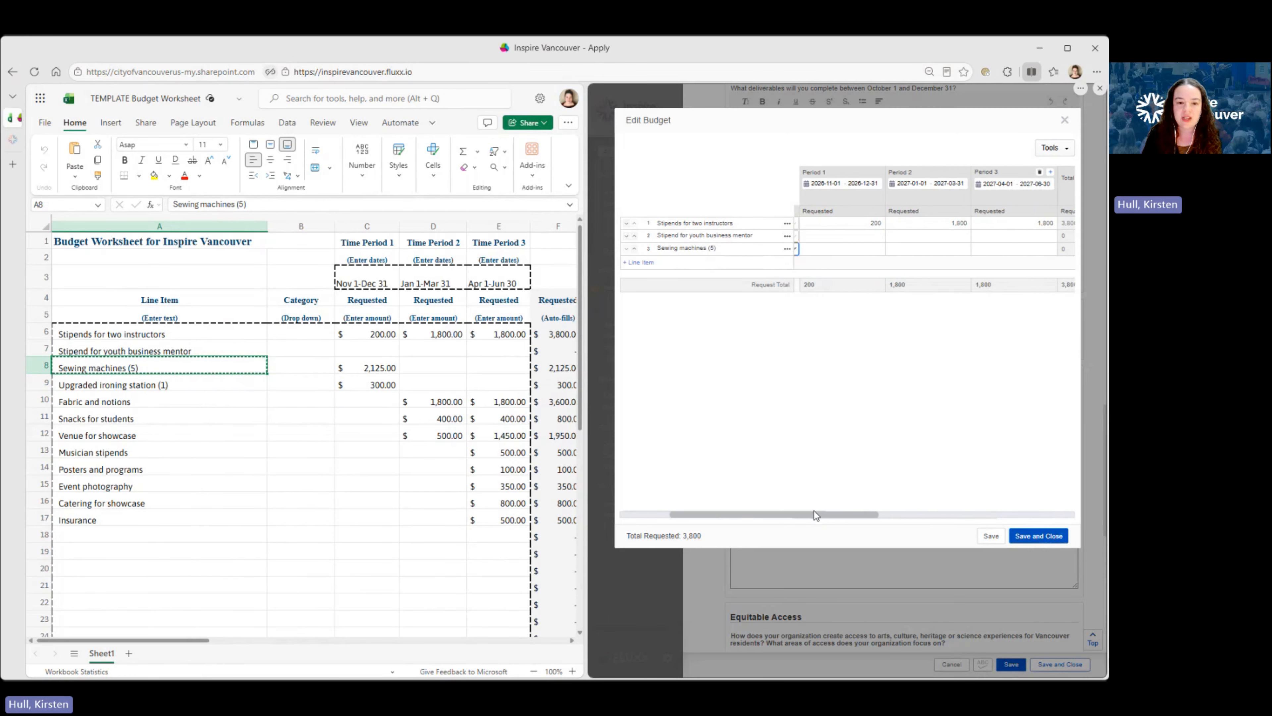
pyautogui.click(854, 249)
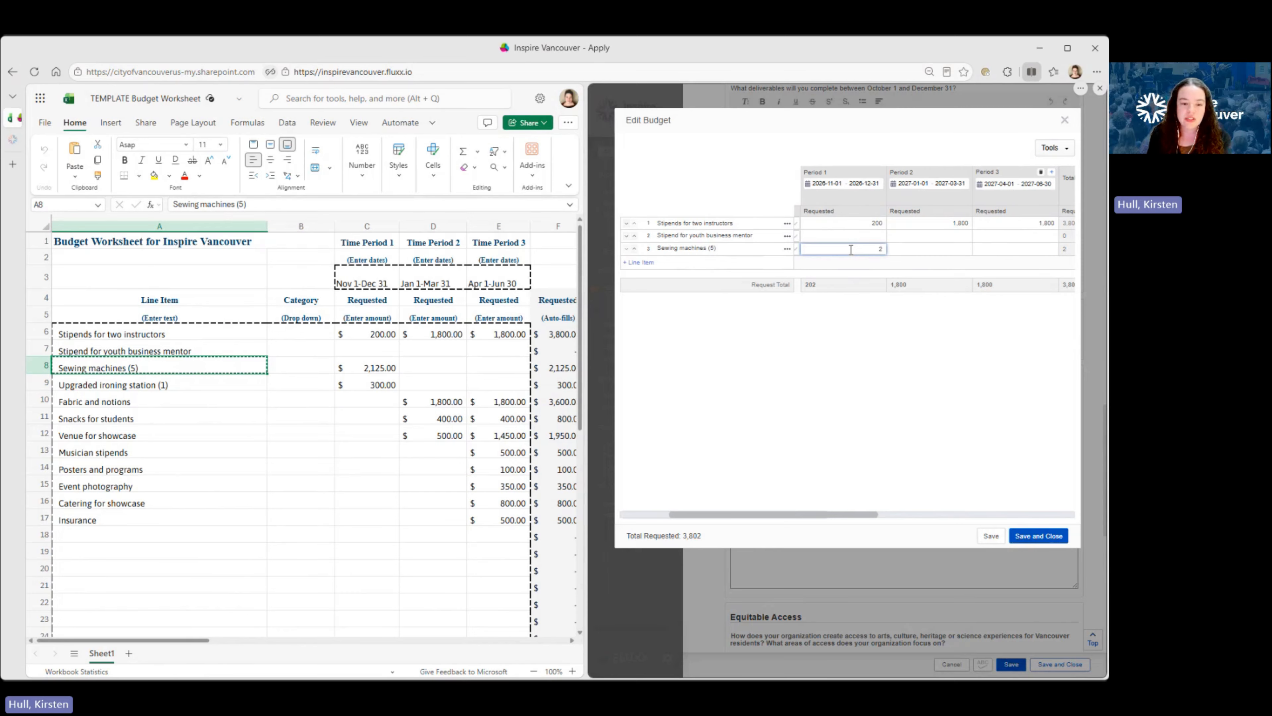
pyautogui.write('2,125')
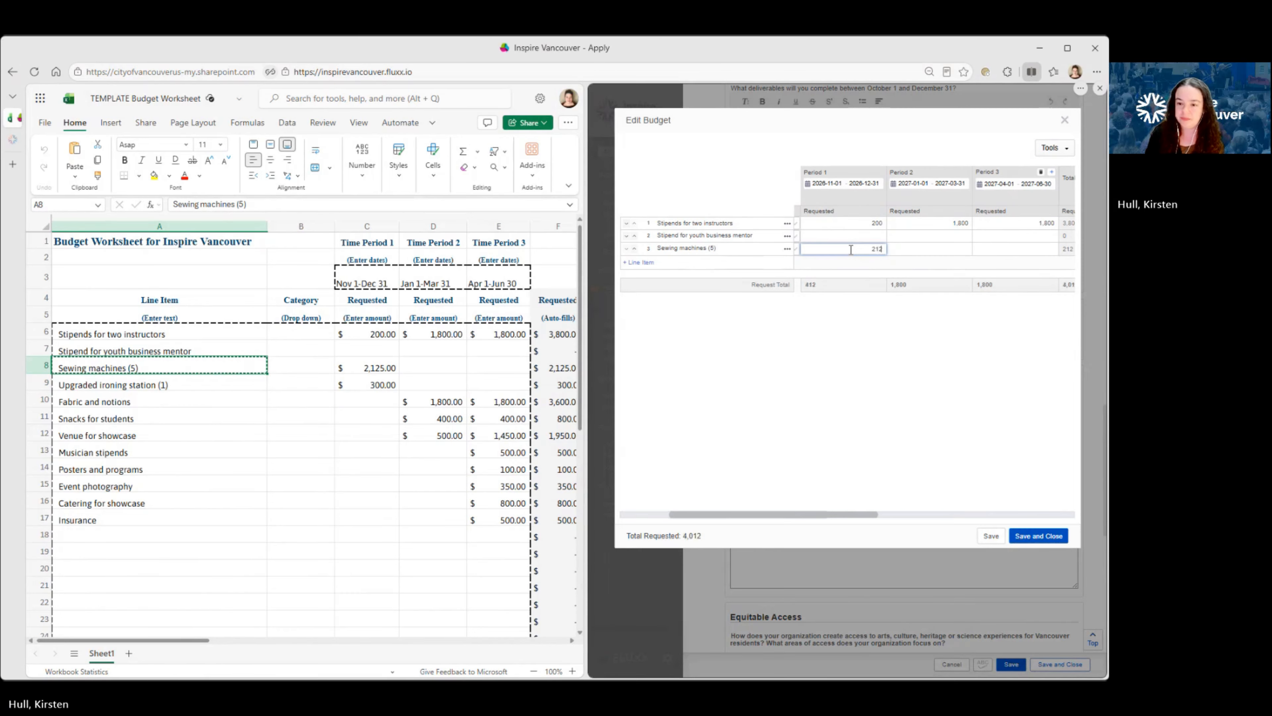
pyautogui.click(829, 353)
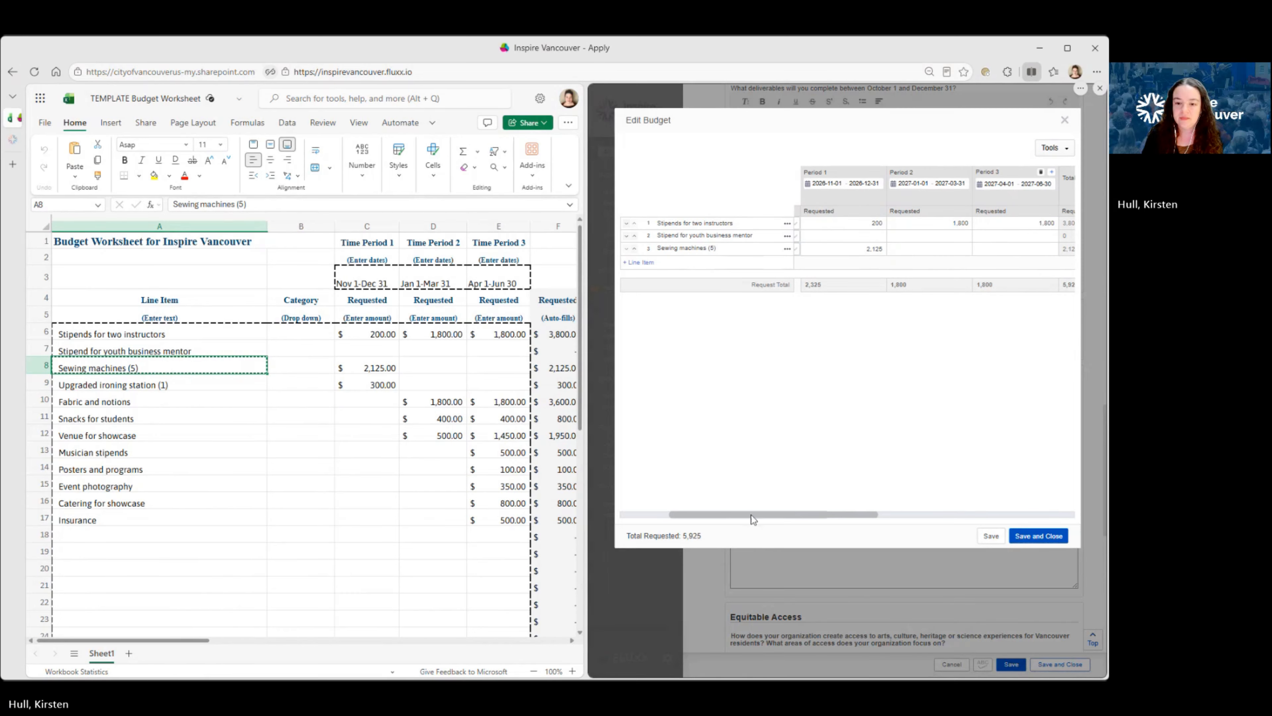
# - Add two more line items to the grant budget and name the fourth one "Upgraded ironing station"
pyautogui.moveTo(753, 514); pyautogui.dragTo(685, 516)
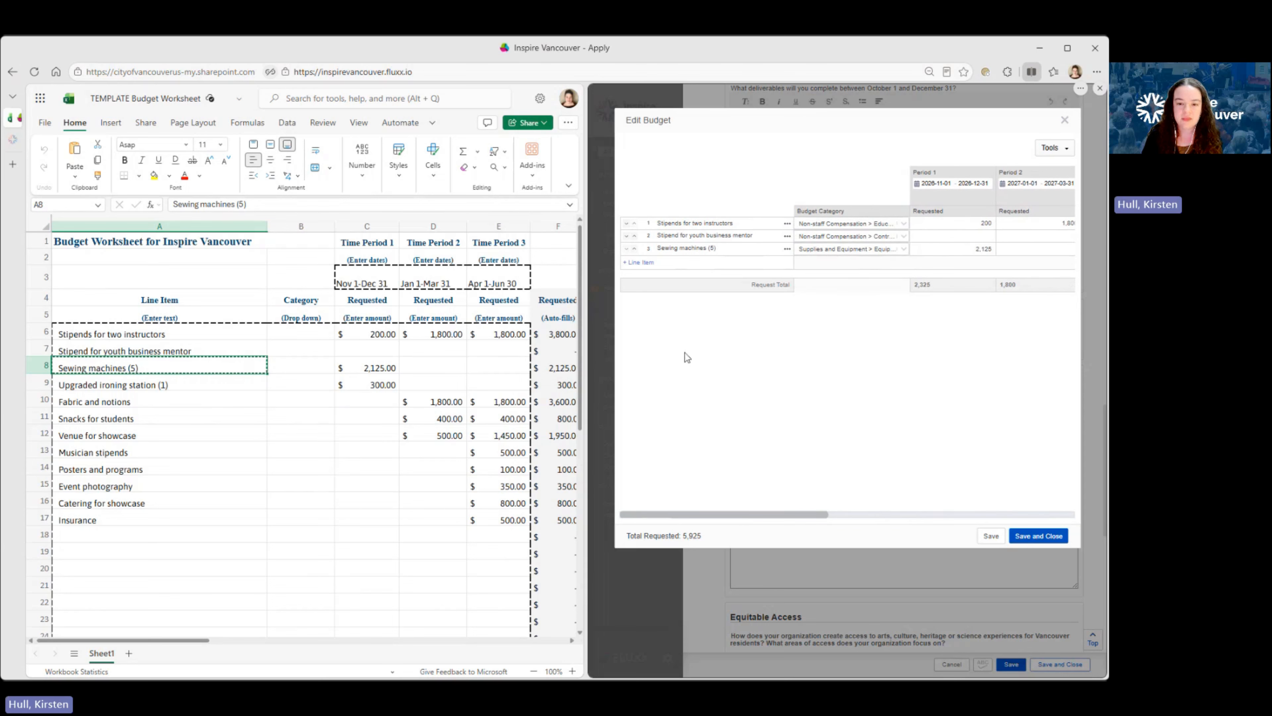
pyautogui.click(638, 262)
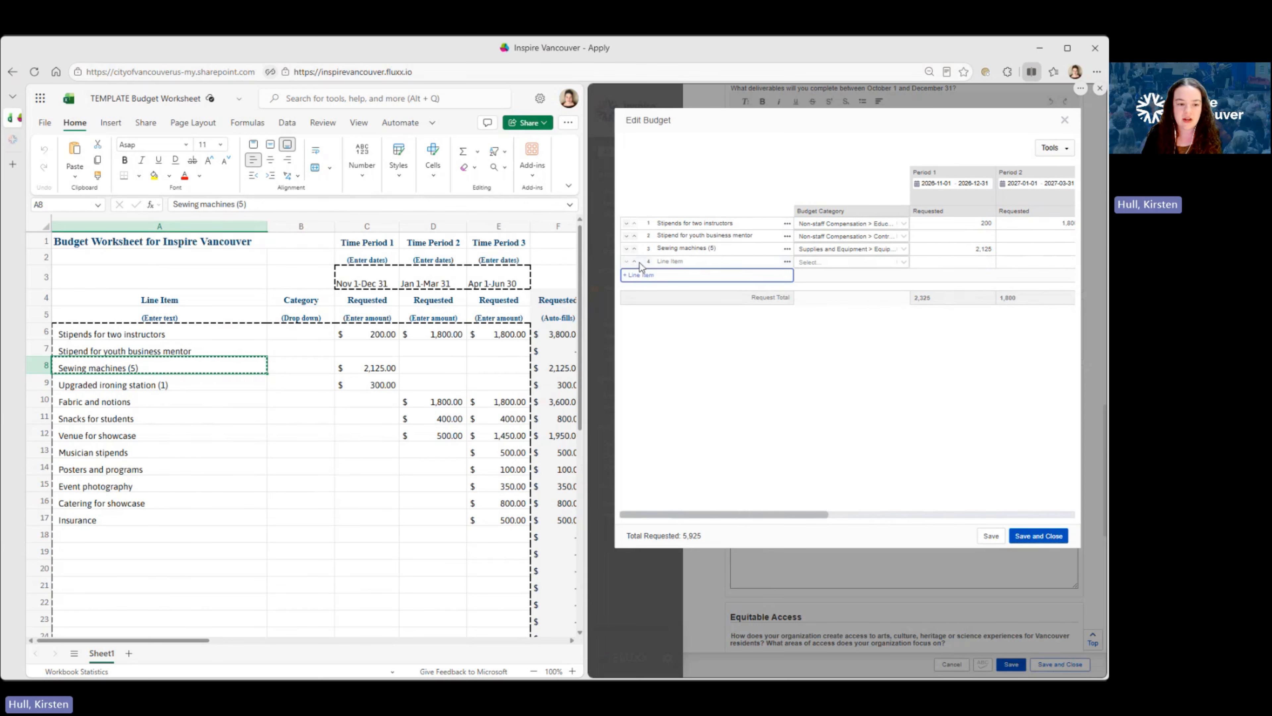
pyautogui.click(673, 275)
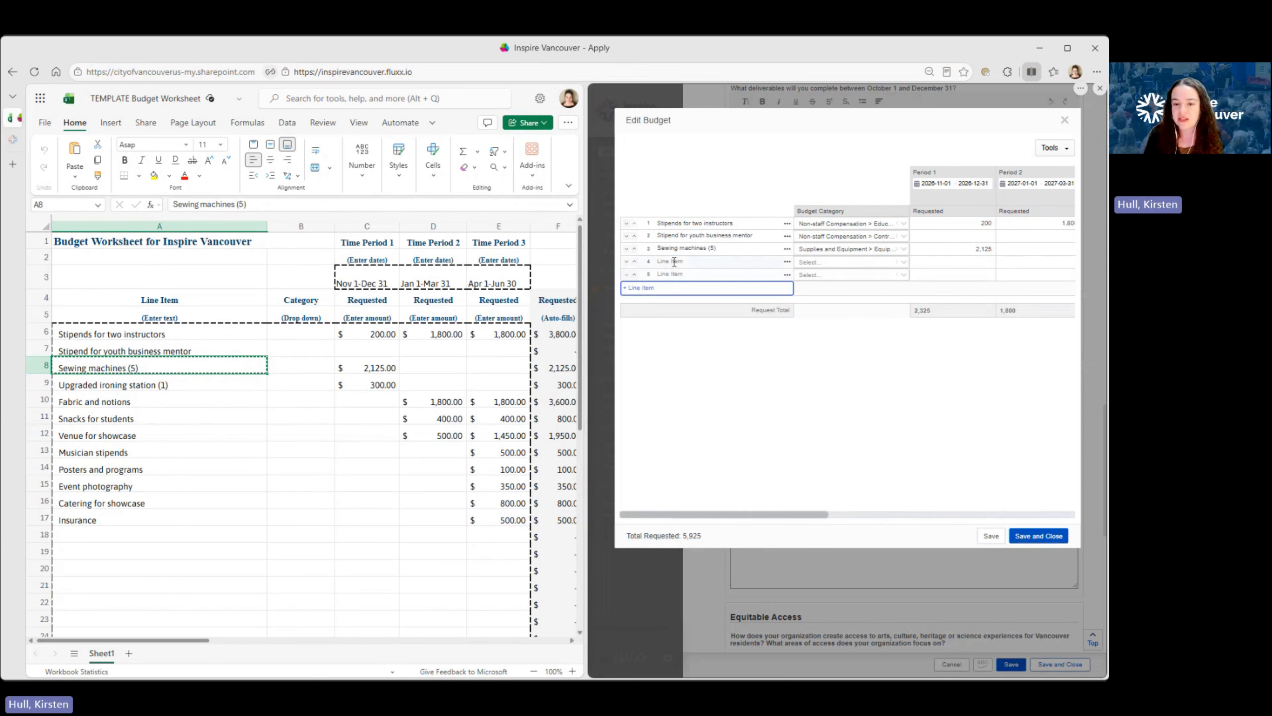
pyautogui.click(674, 261)
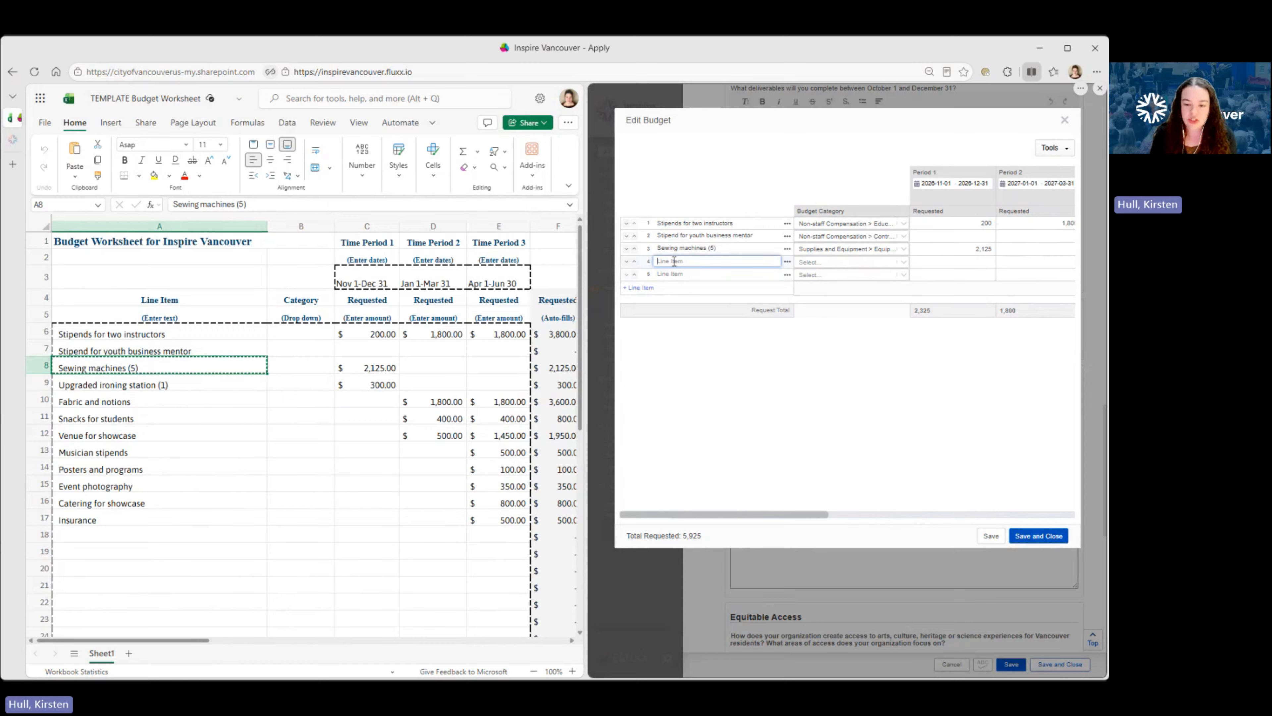
pyautogui.write('Upgraded')
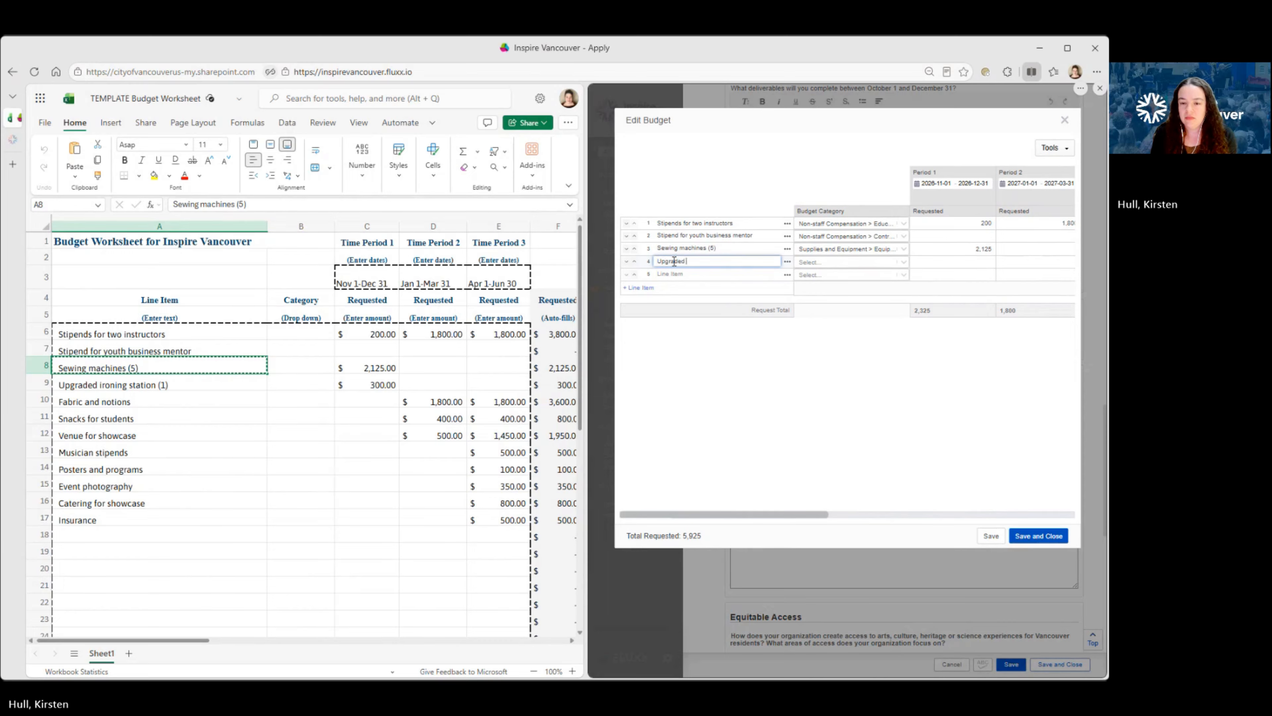
pyautogui.write('tion')
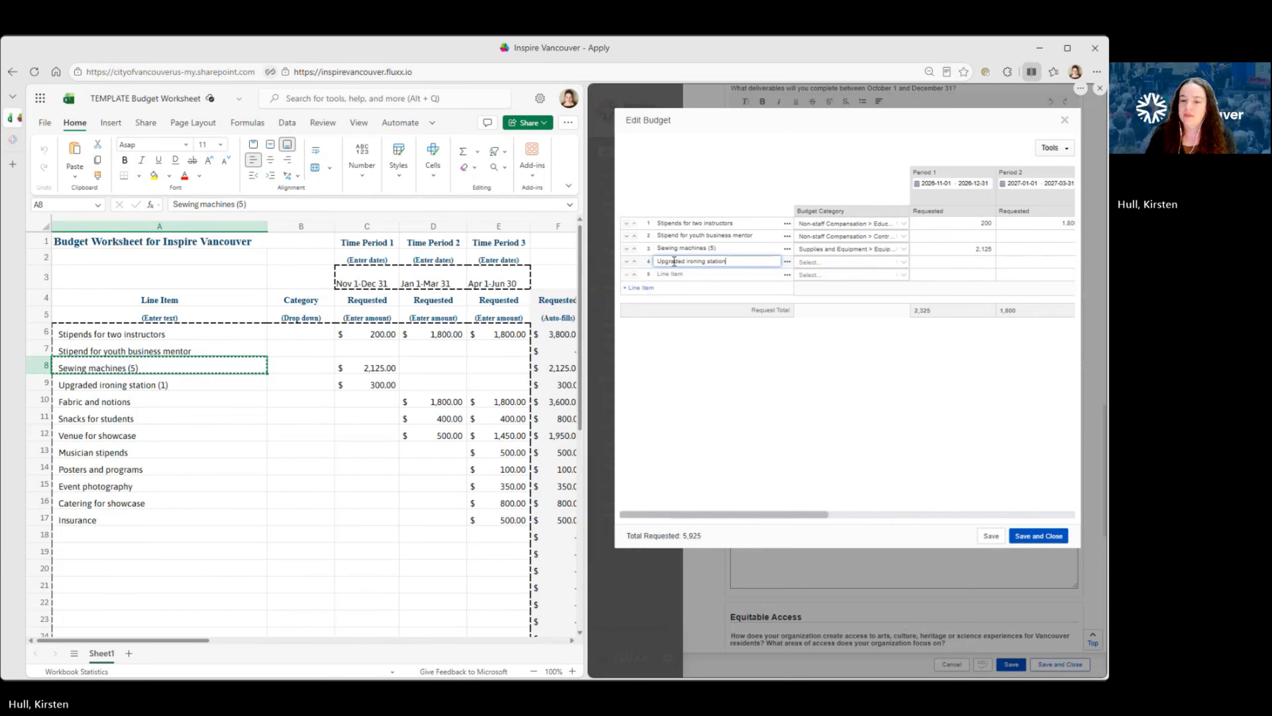
# - Assign the ironing station the category Supplies and Equipment > Equipment and set its Period 1 requested amount to 300
pyautogui.click(839, 263)
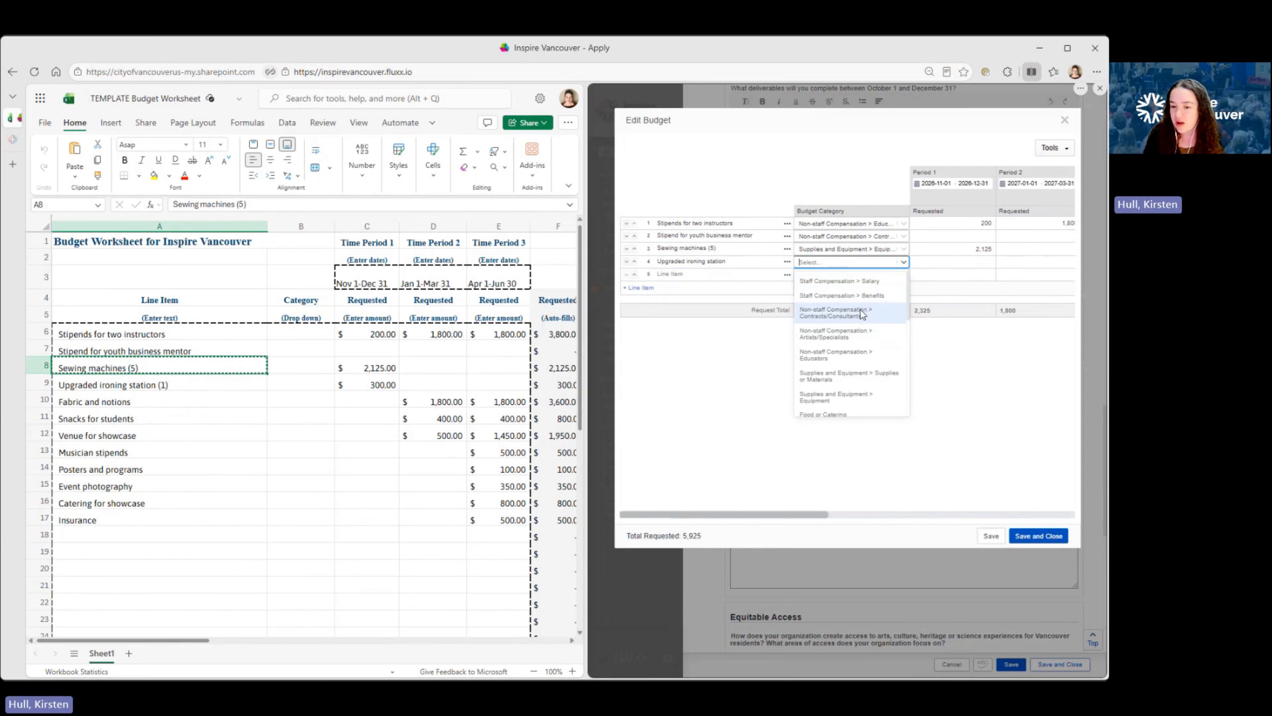
pyautogui.click(859, 404)
pyautogui.moveTo(743, 513); pyautogui.dragTo(801, 513)
pyautogui.click(843, 260)
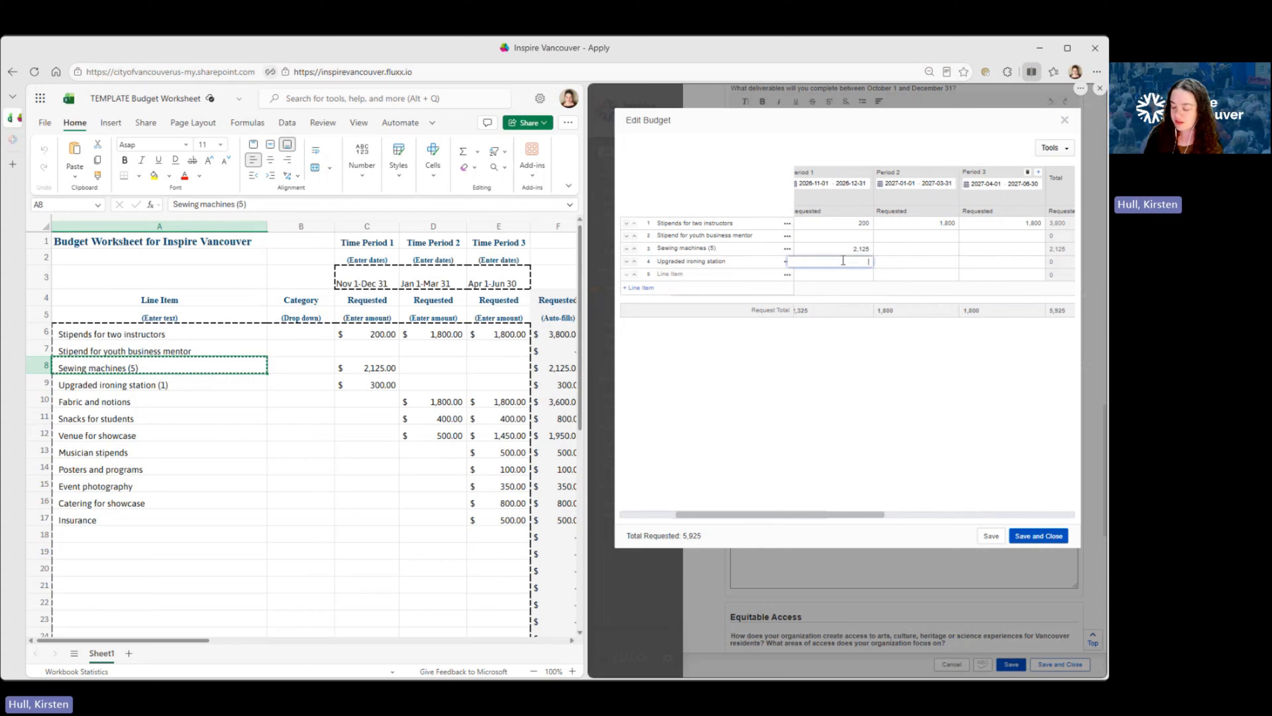
pyautogui.click(826, 451)
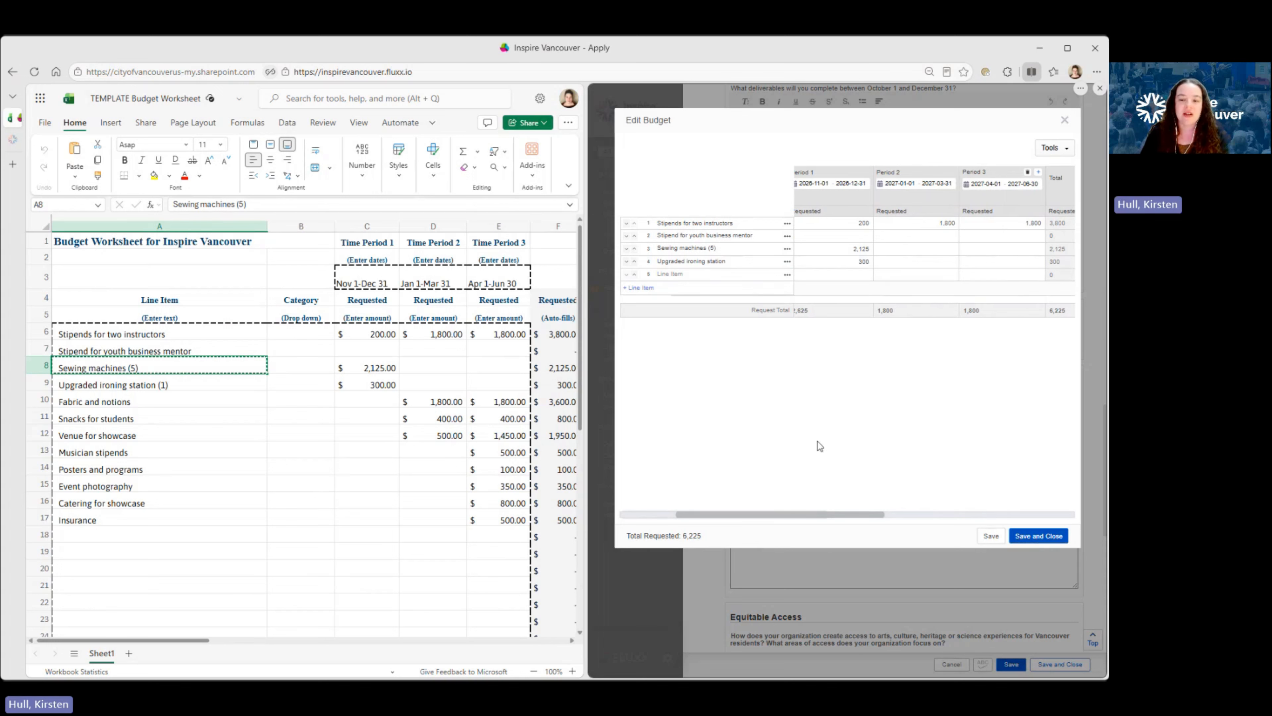
# - Name the fifth line item "Fabric and notions" and assign it the category Supplies and Equipment > Supplies or Materials
pyautogui.moveTo(781, 516); pyautogui.dragTo(706, 523)
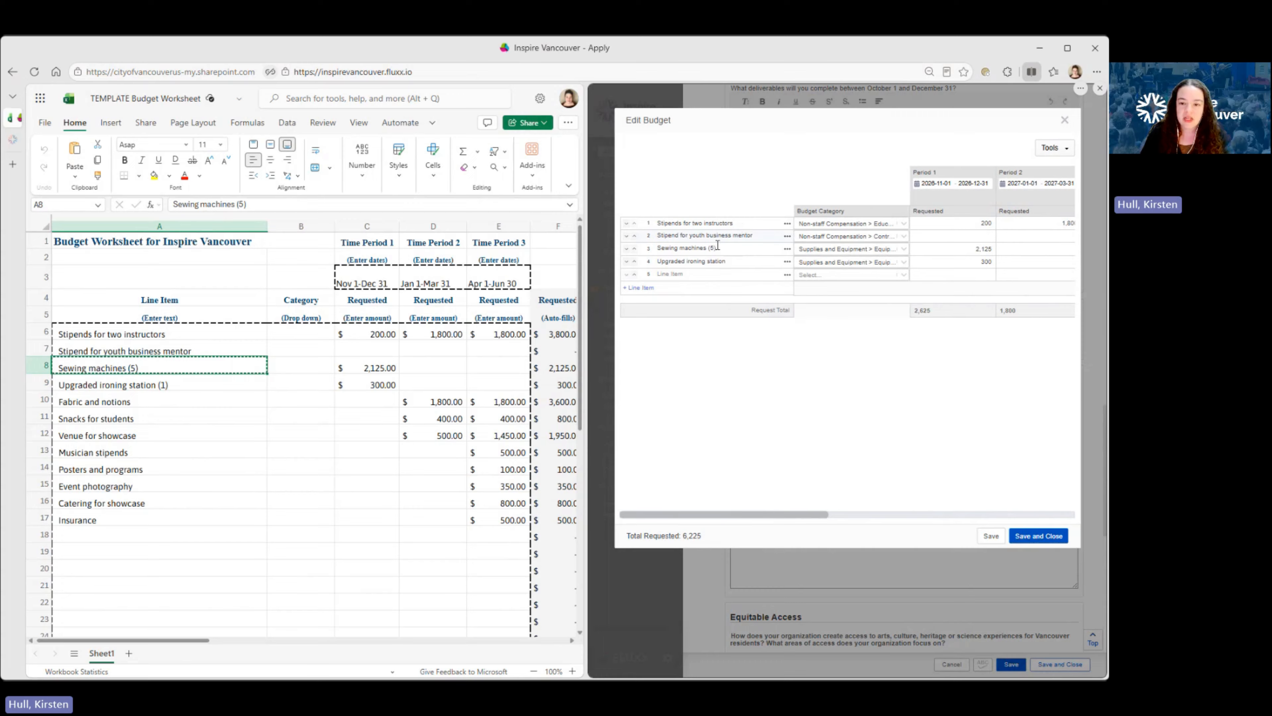
pyautogui.click(678, 274)
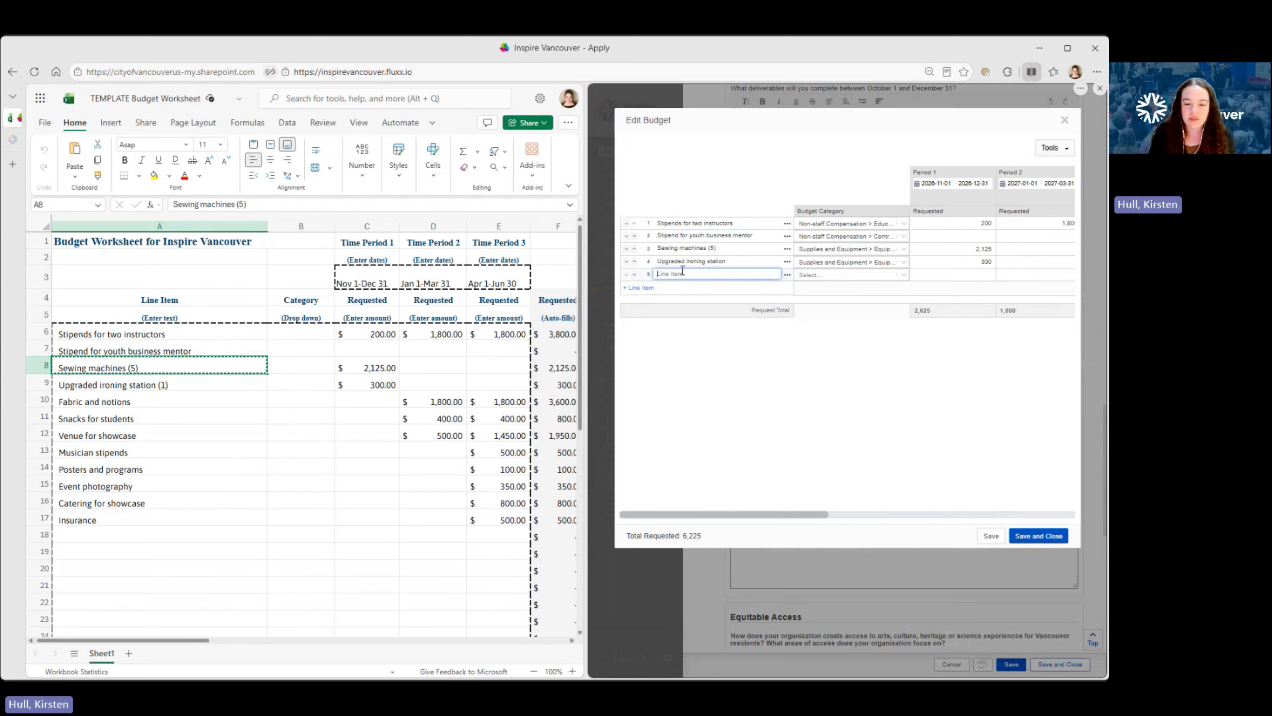
pyautogui.write('Fabric and notions')
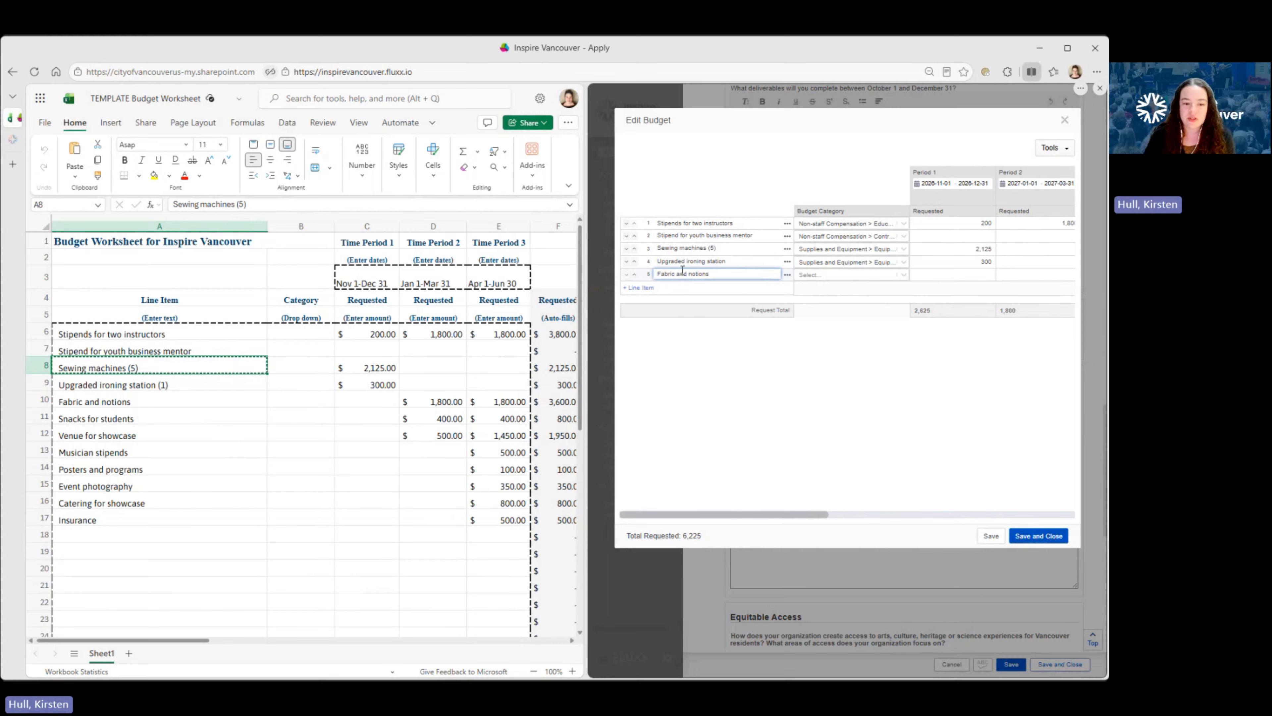
pyautogui.click(851, 274)
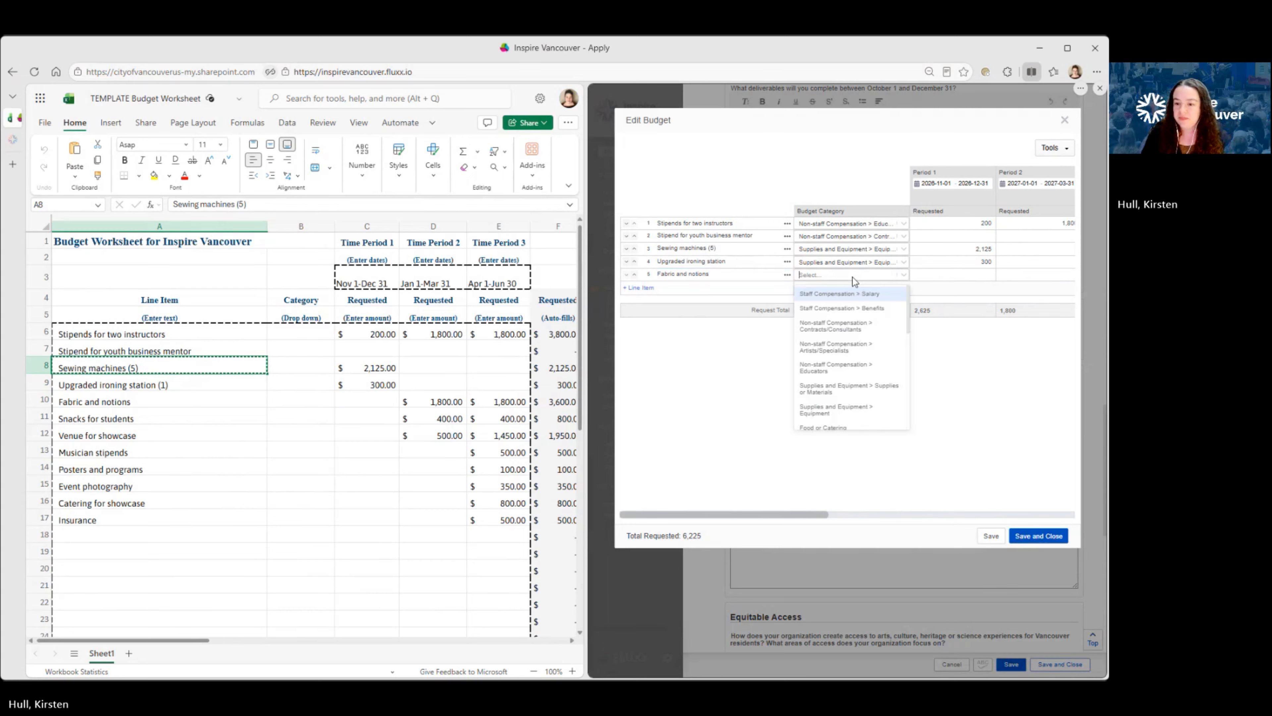
pyautogui.scroll(-3, 901, 321)
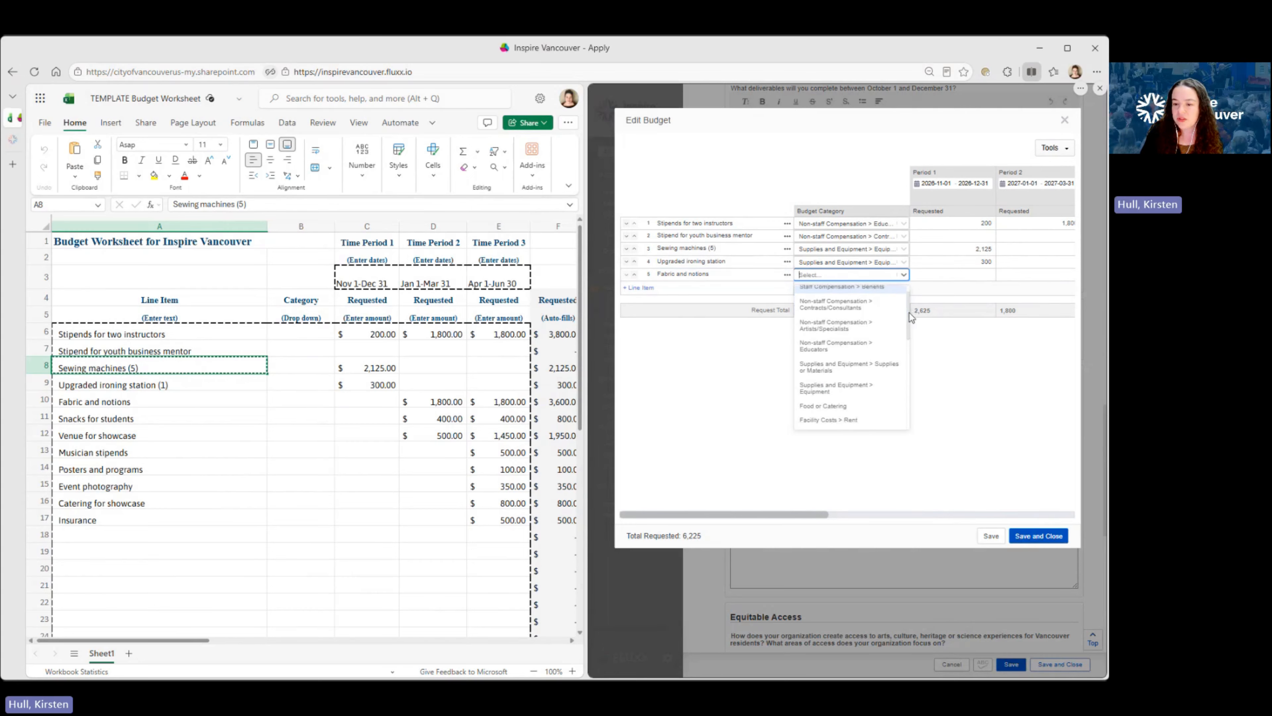
pyautogui.scroll(-1, 907, 326)
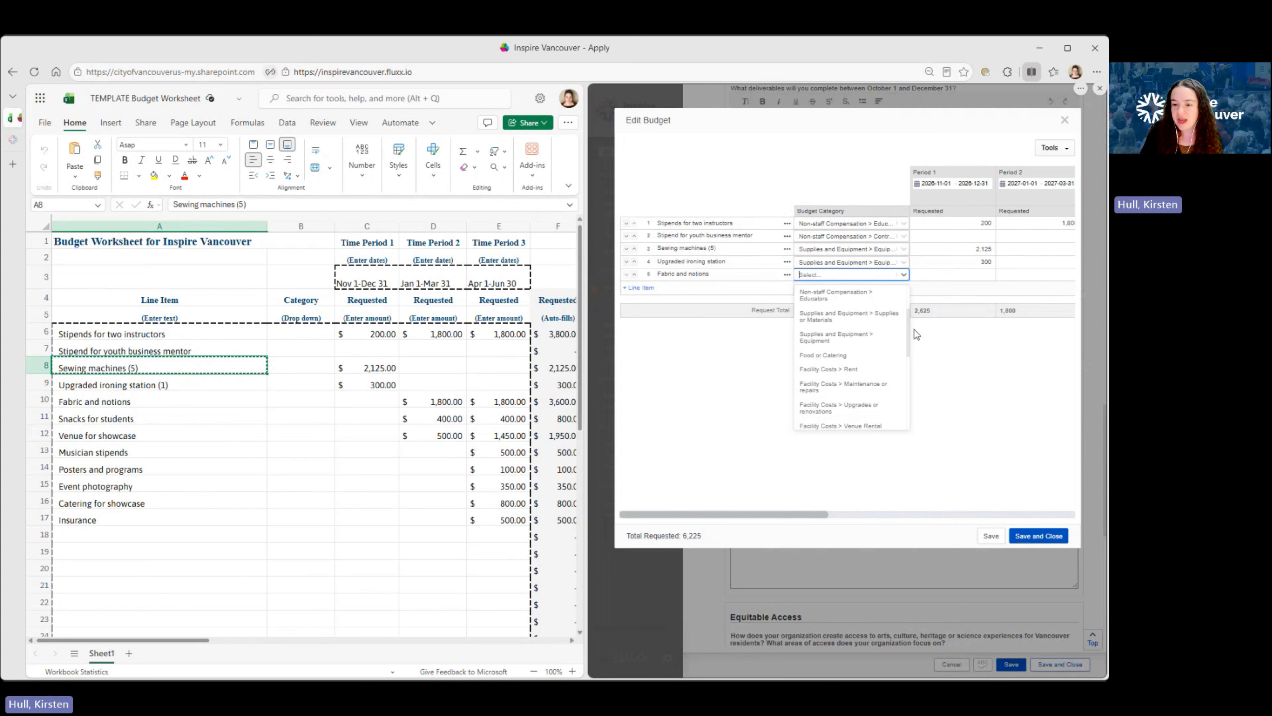
pyautogui.click(901, 314)
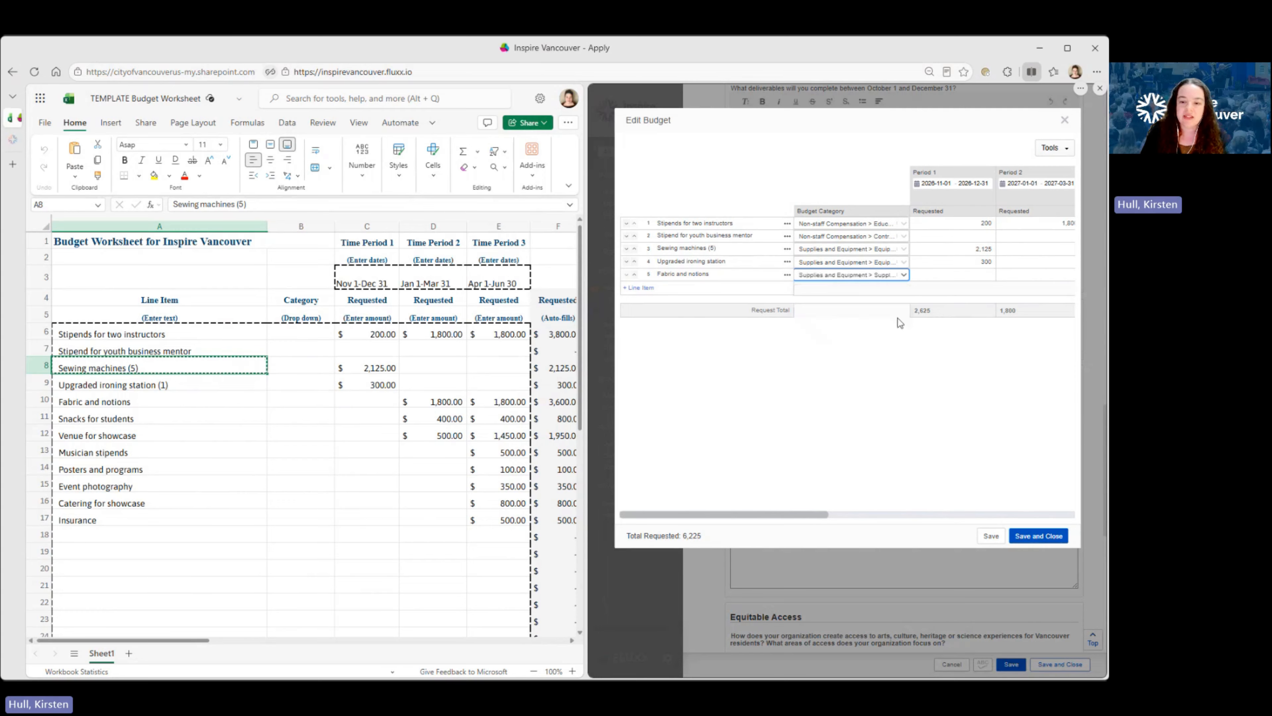
# - Set the requested amounts for fabric and notions to 1,800 in both Period 2 and Period 3
pyautogui.hscroll(5, 759, 520)
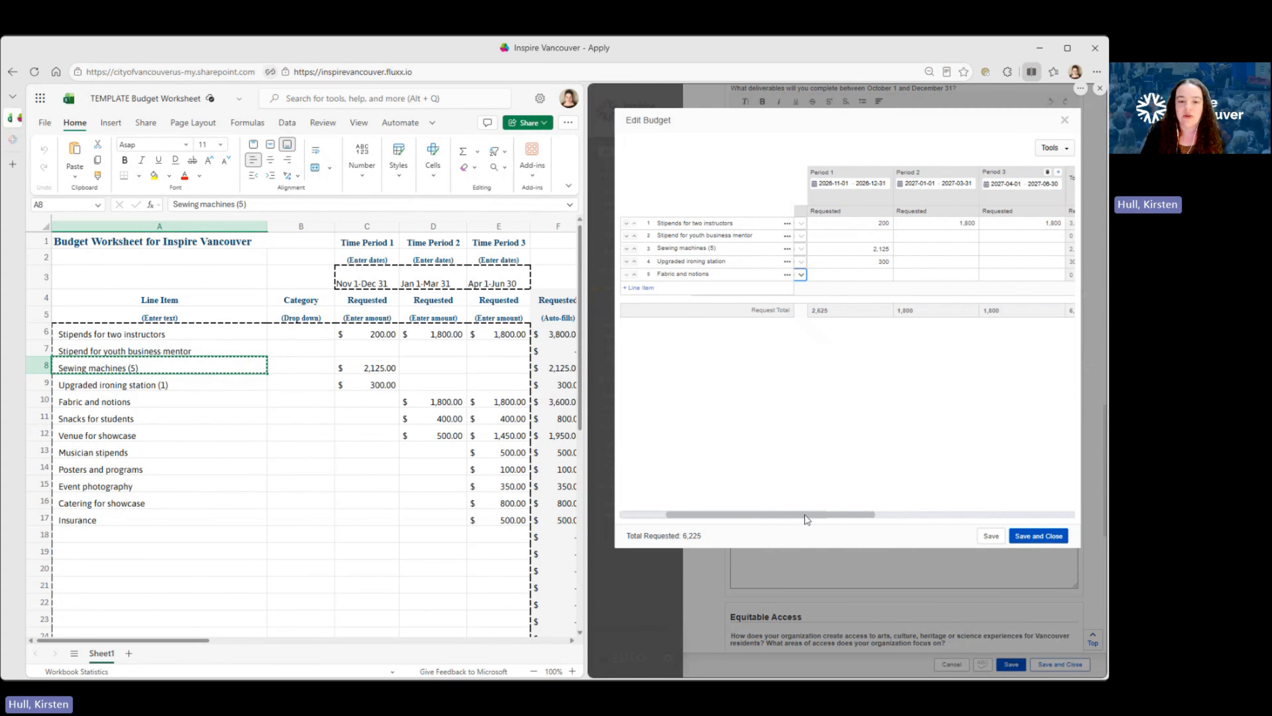
pyautogui.click(902, 275)
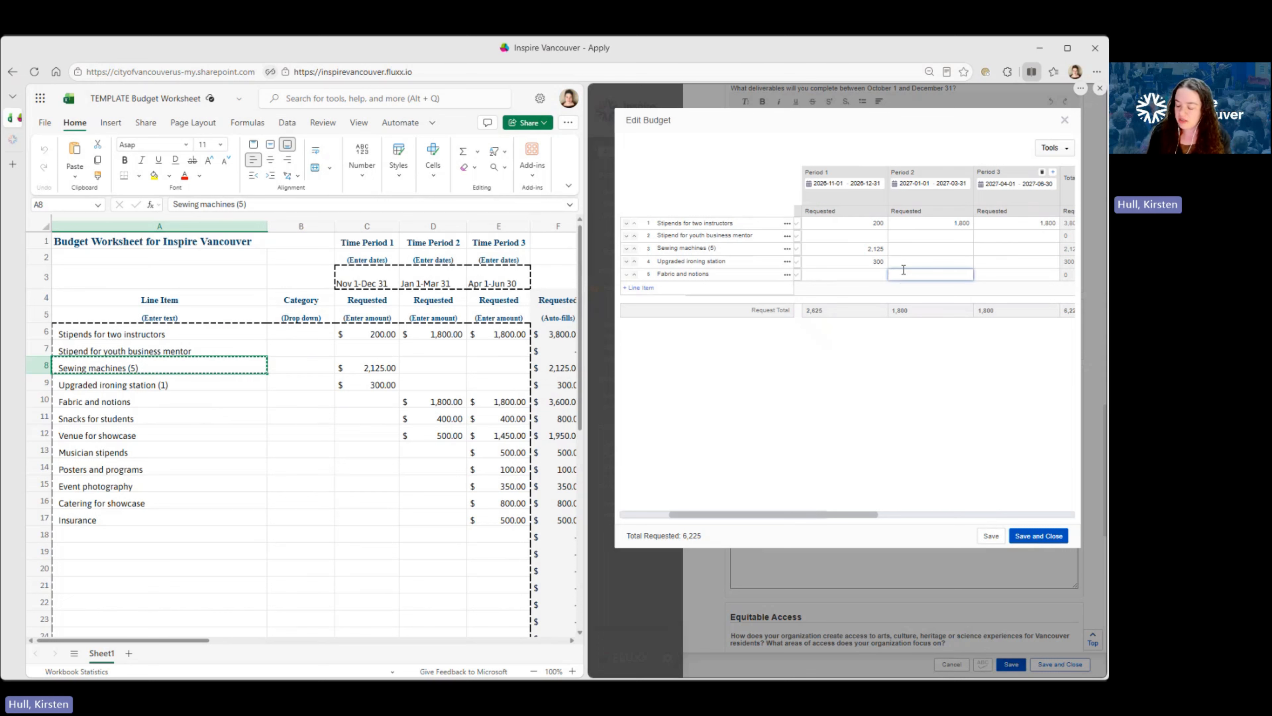
pyautogui.write('1,8')
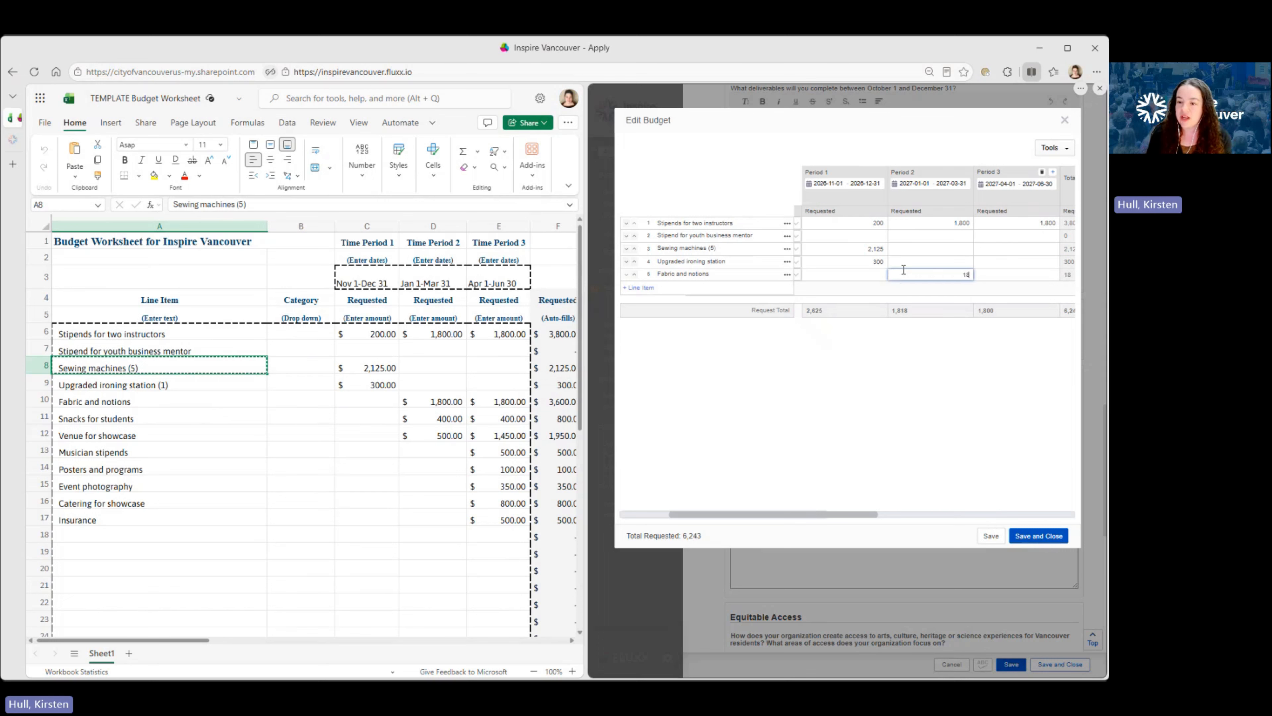
pyautogui.write('00')
pyautogui.press('Tab')
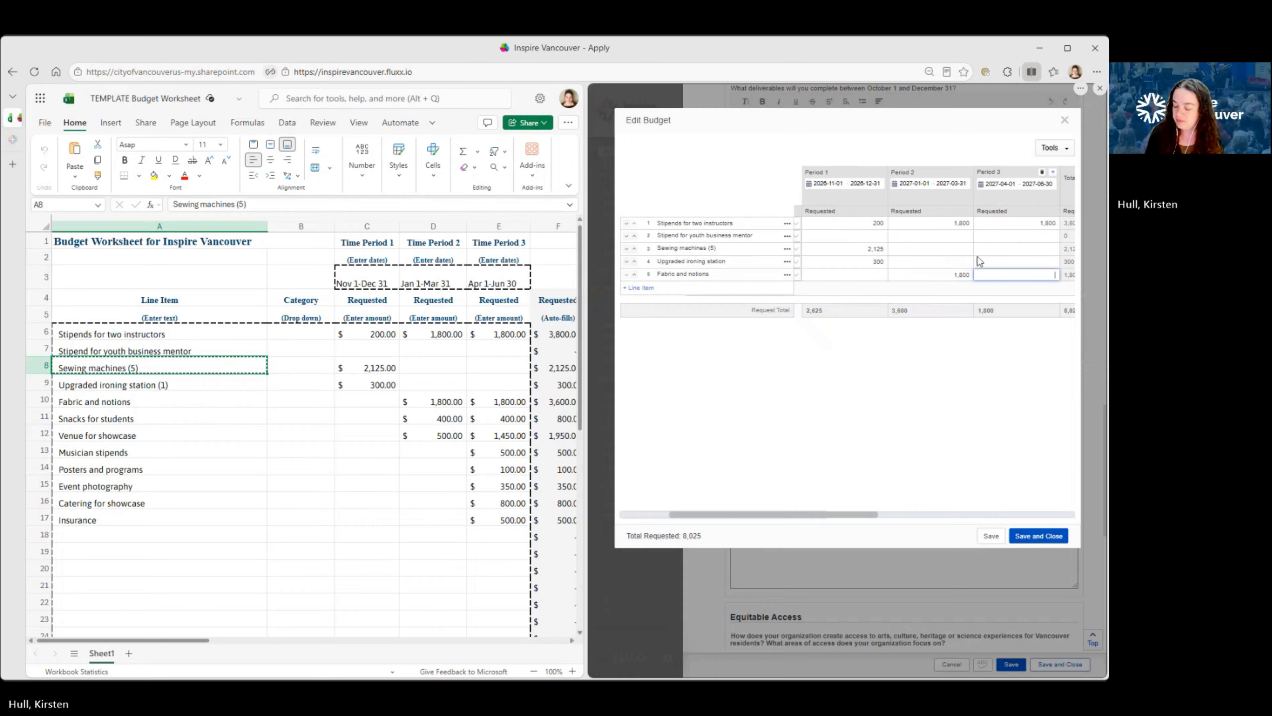
pyautogui.write('1,800')
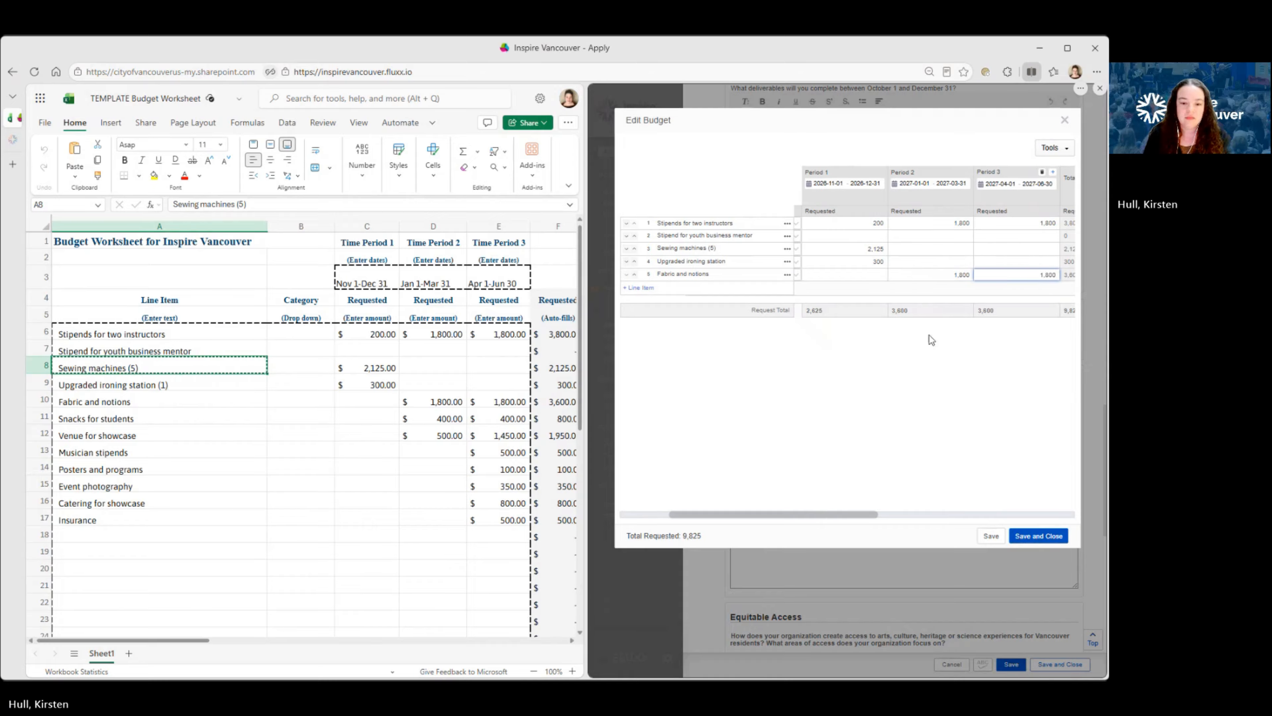
# - Add a sixth line item to the grant budget and name it "Snacks for students"
pyautogui.click(794, 351)
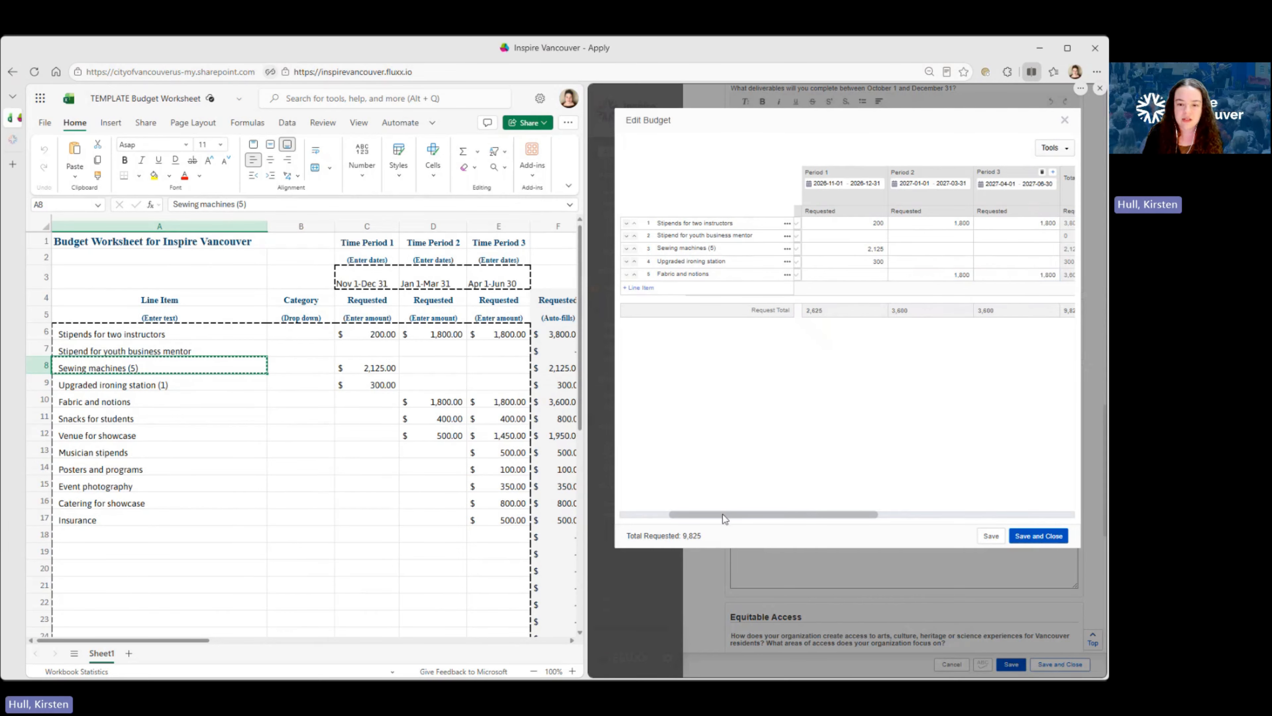
pyautogui.moveTo(723, 518); pyautogui.dragTo(666, 515)
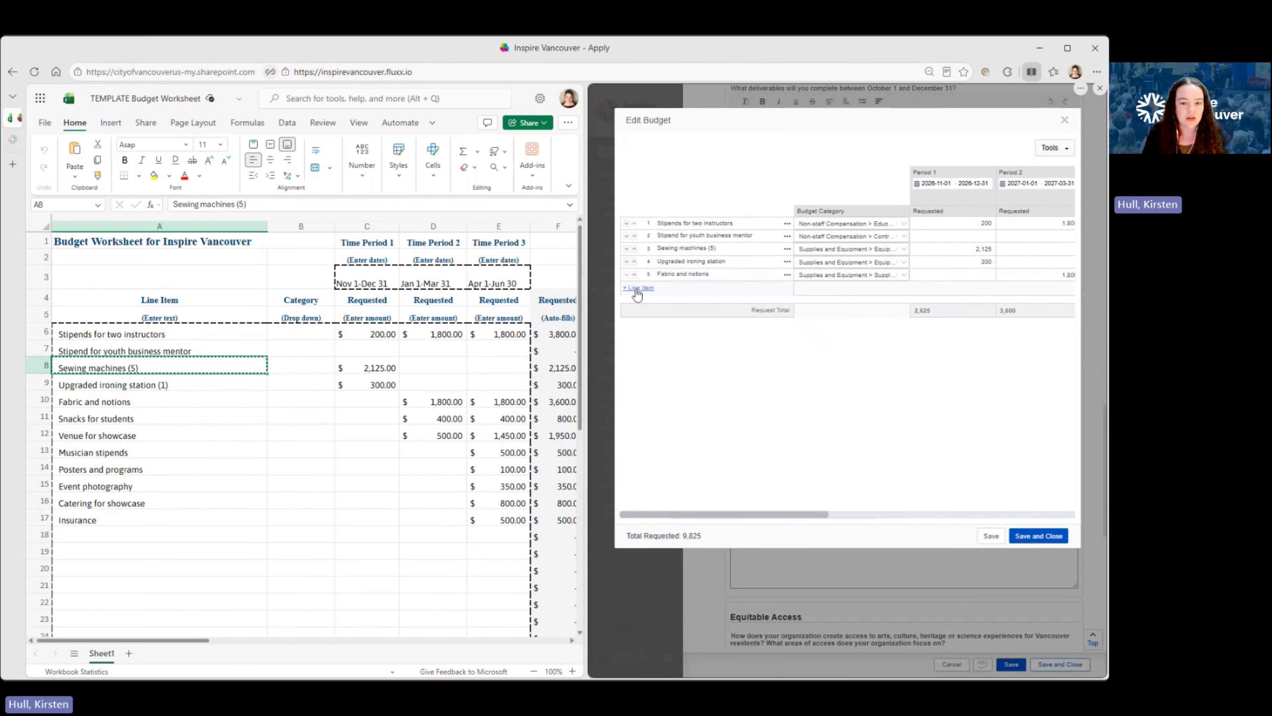
pyautogui.click(638, 288)
pyautogui.click(675, 288)
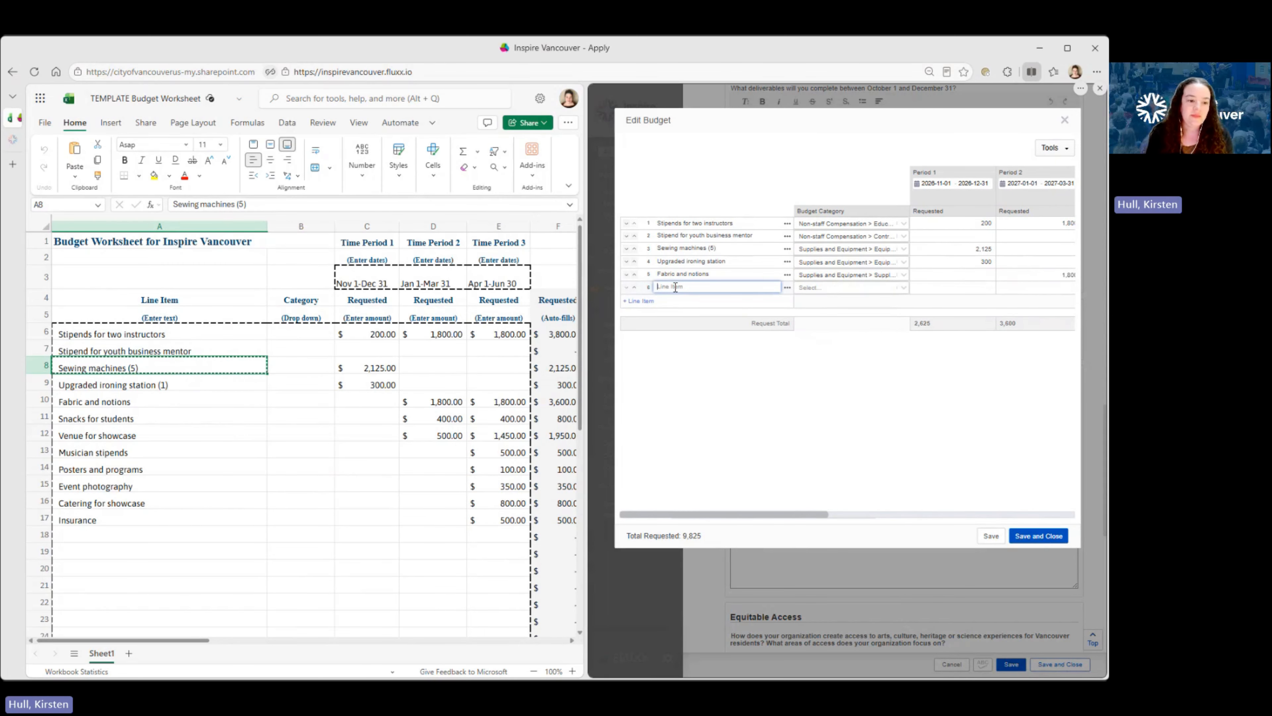
pyautogui.write('Snacks for studen')
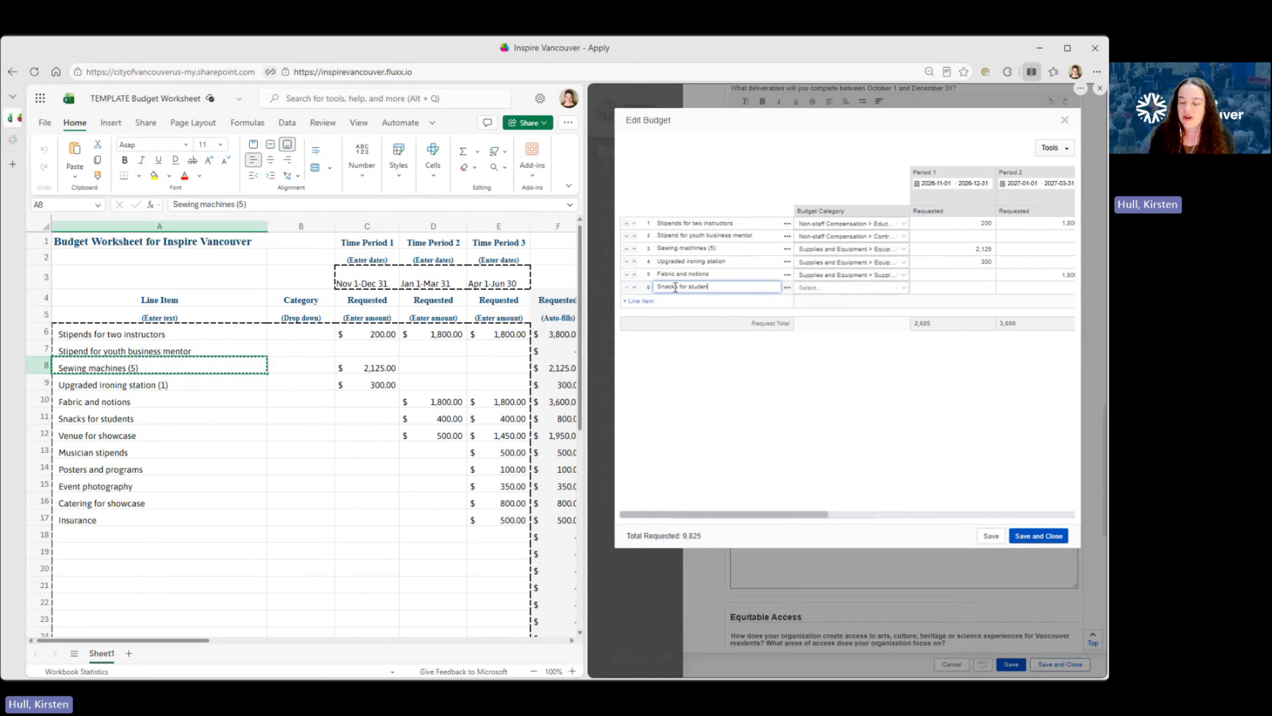
pyautogui.write('ts')
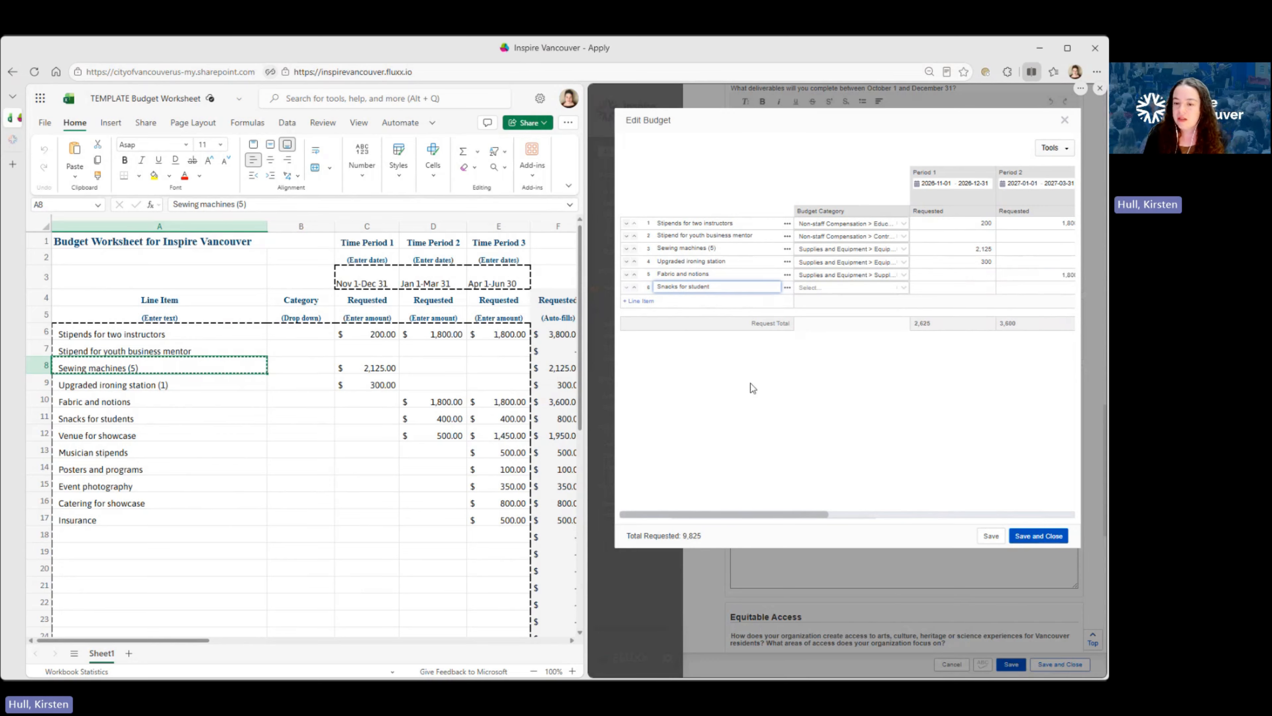
# - Assign the student snacks line item the budget category Food or Catering
pyautogui.click(831, 288)
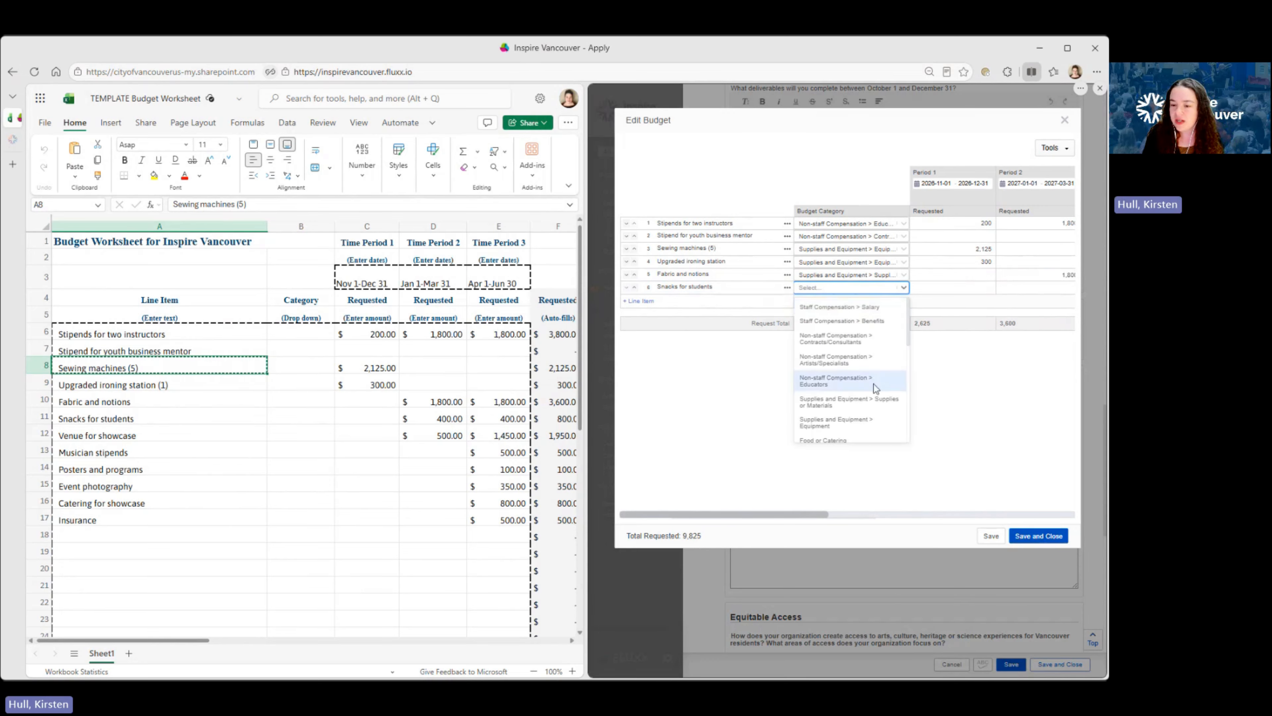
pyautogui.scroll(-2, 909, 333)
pyautogui.scroll(-3, 910, 337)
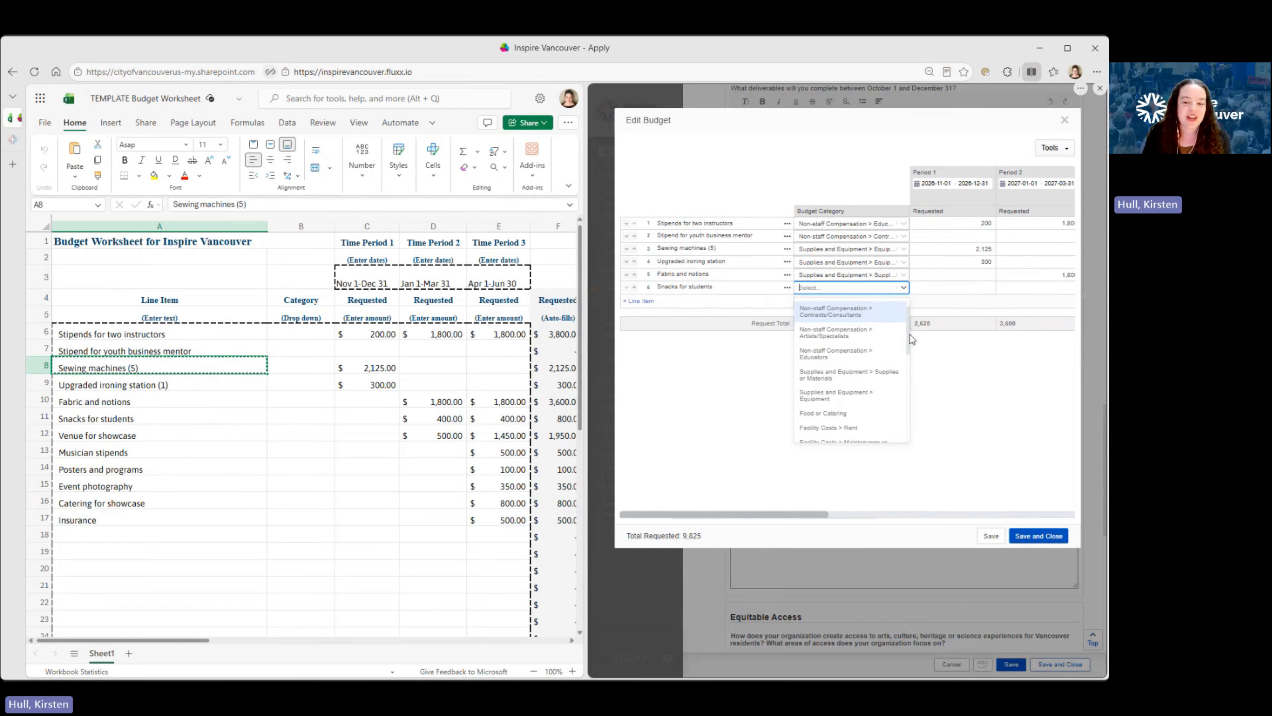
pyautogui.click(846, 364)
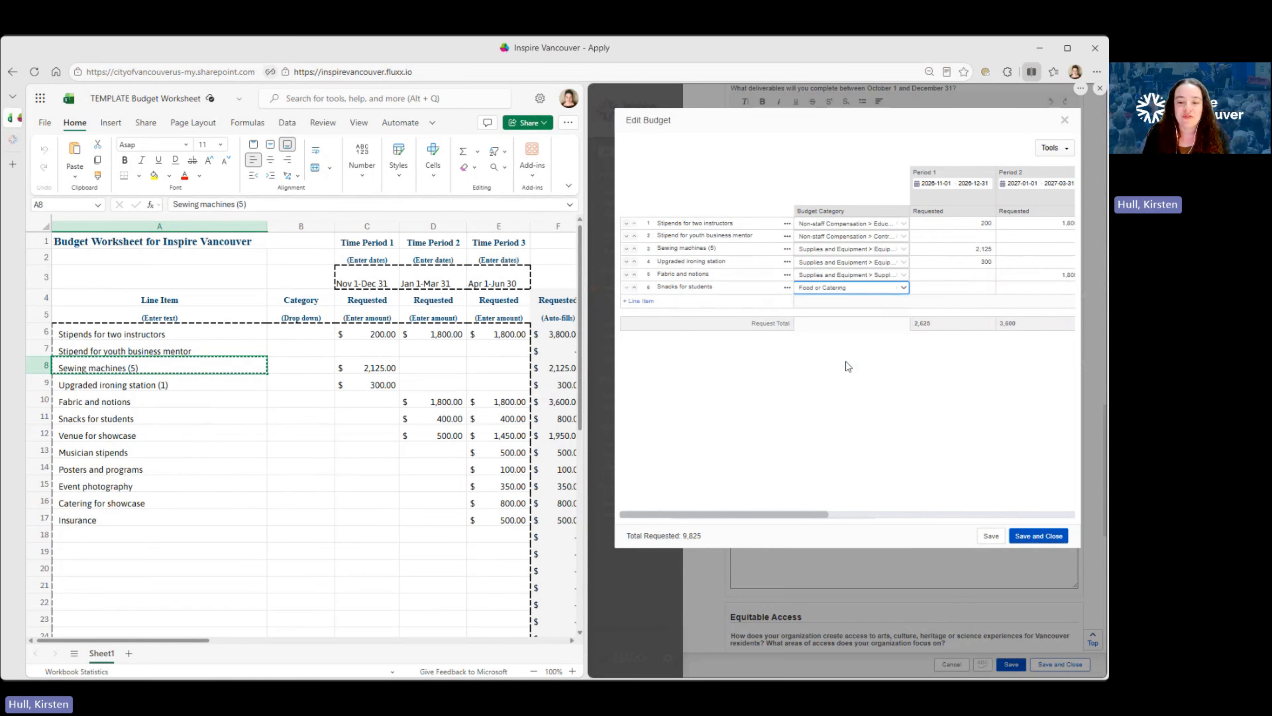
# - Set the requested amounts for student snacks to 400 in both Period 2 and Period 3
pyautogui.moveTo(782, 513); pyautogui.dragTo(865, 513)
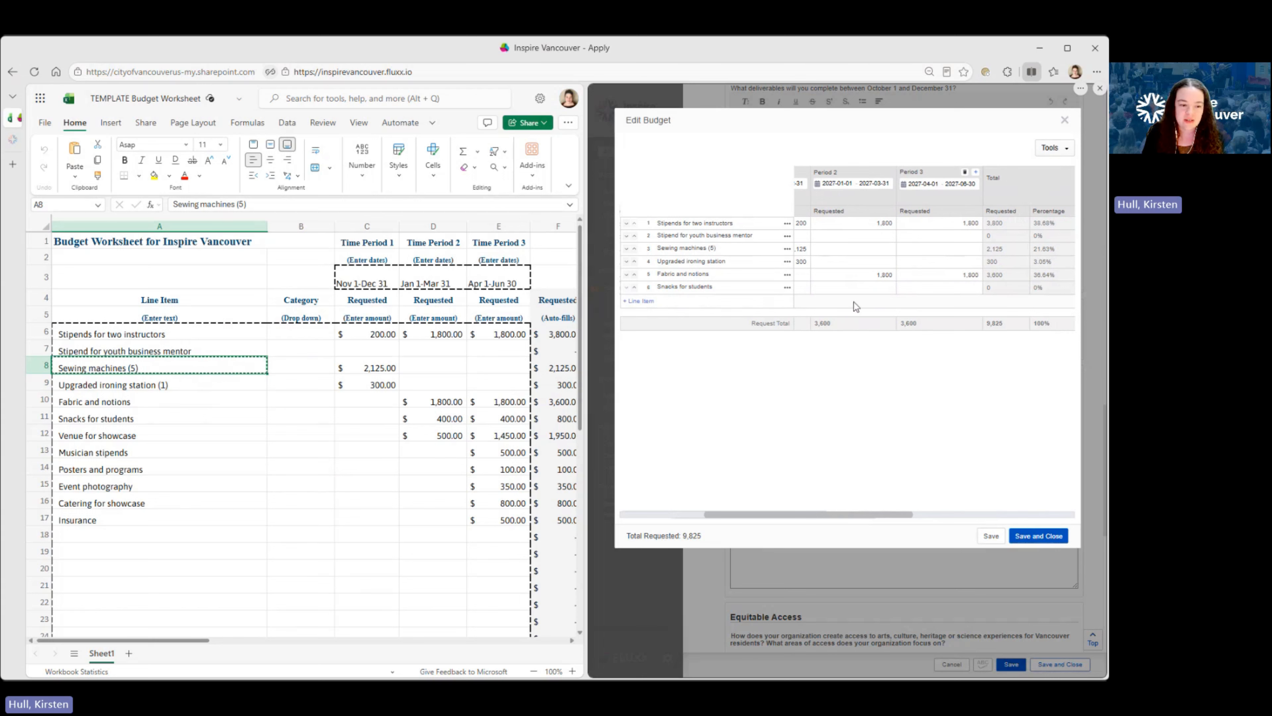
pyautogui.click(864, 288)
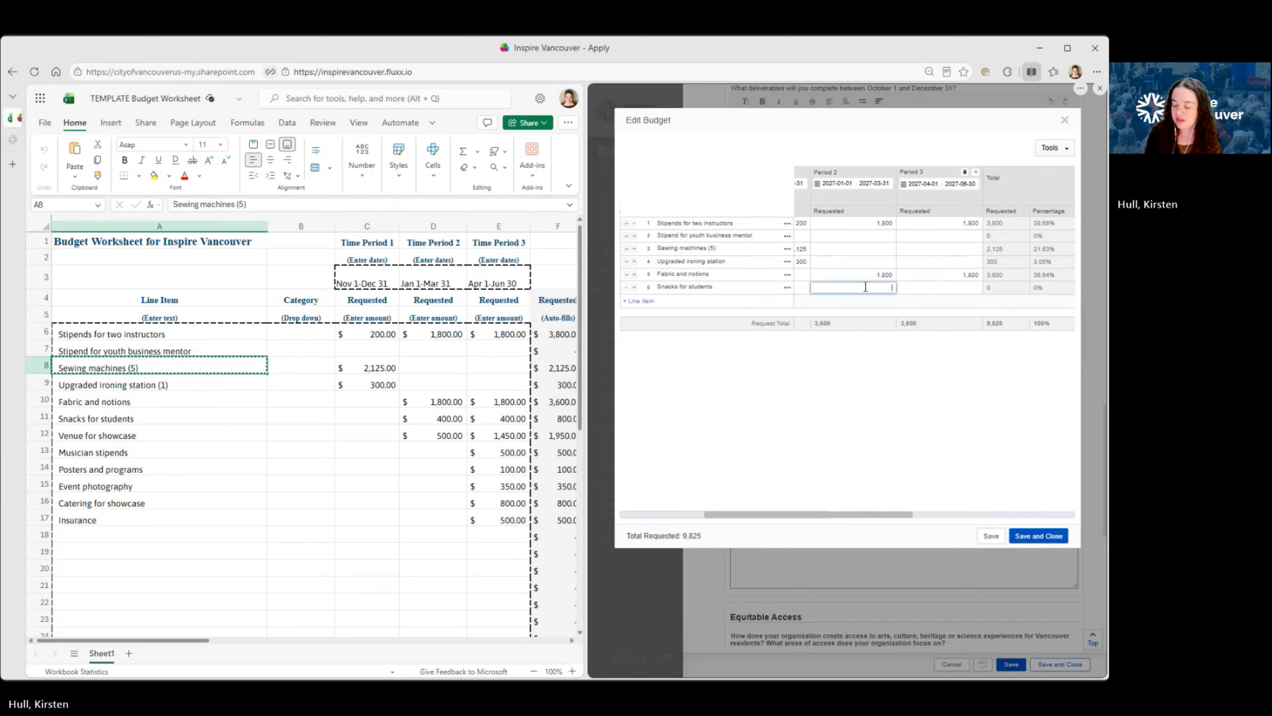
pyautogui.write('400')
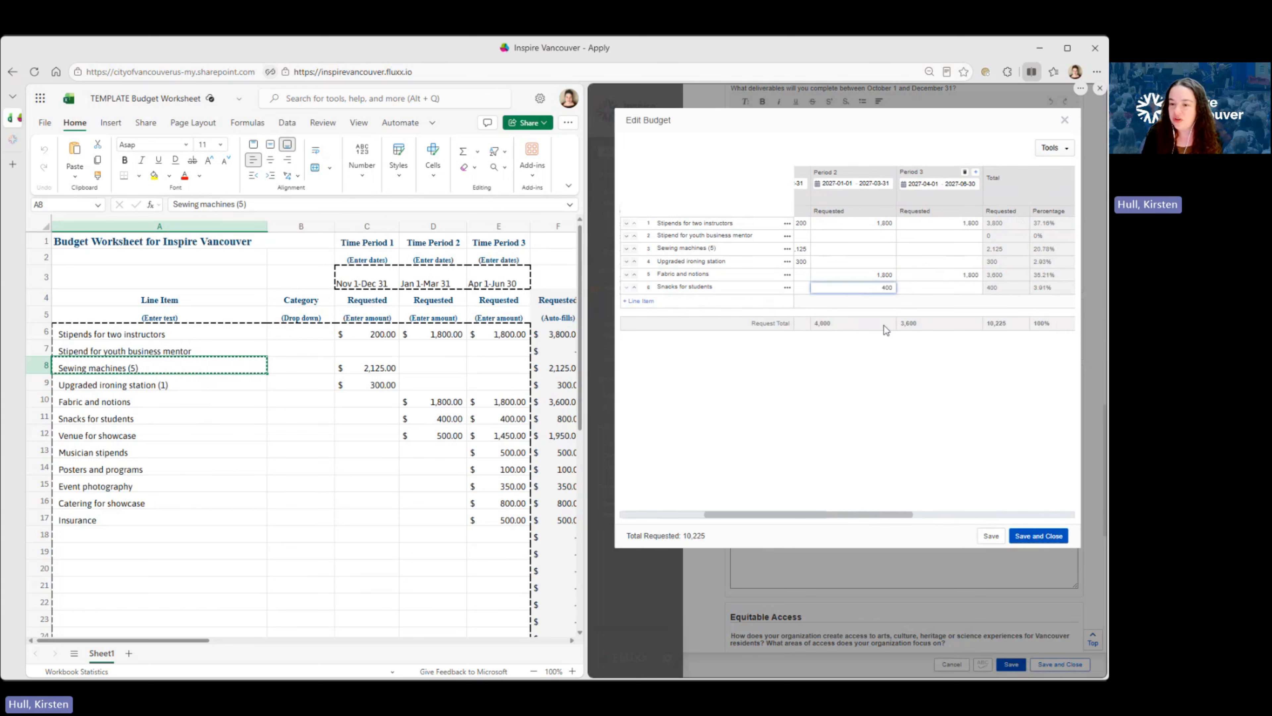
pyautogui.click(938, 284)
pyautogui.write('400')
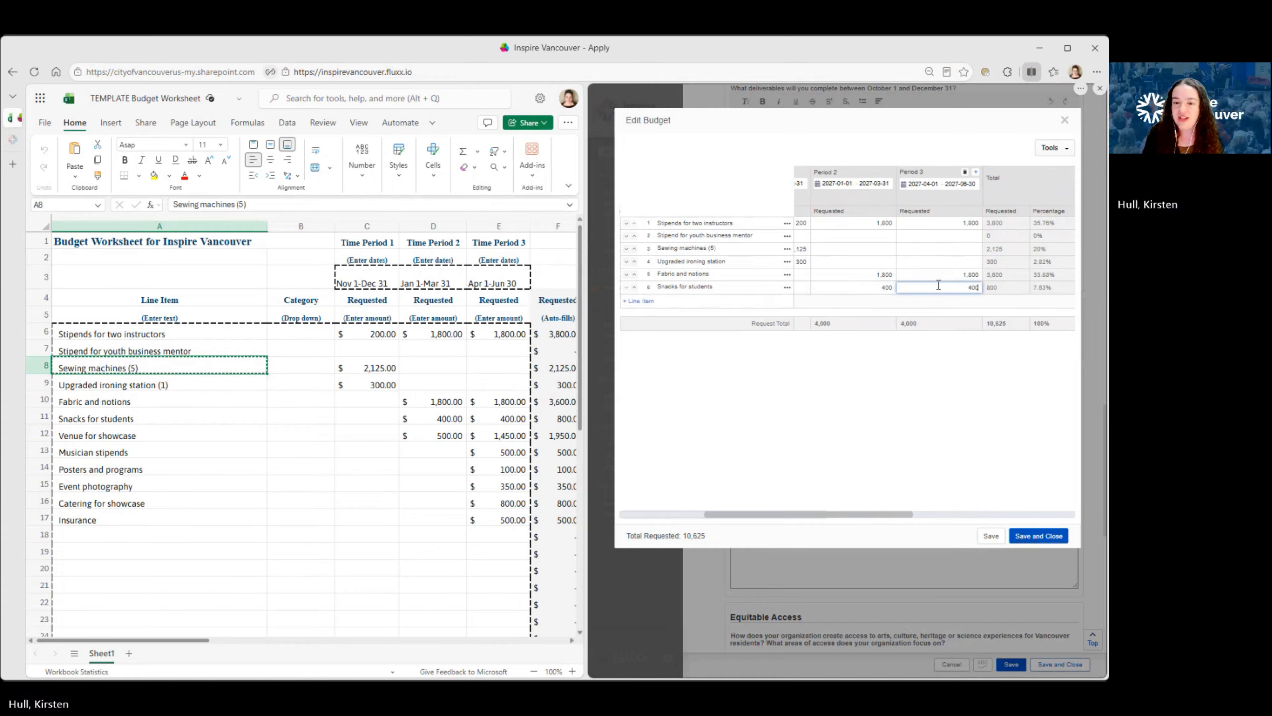
pyautogui.click(887, 417)
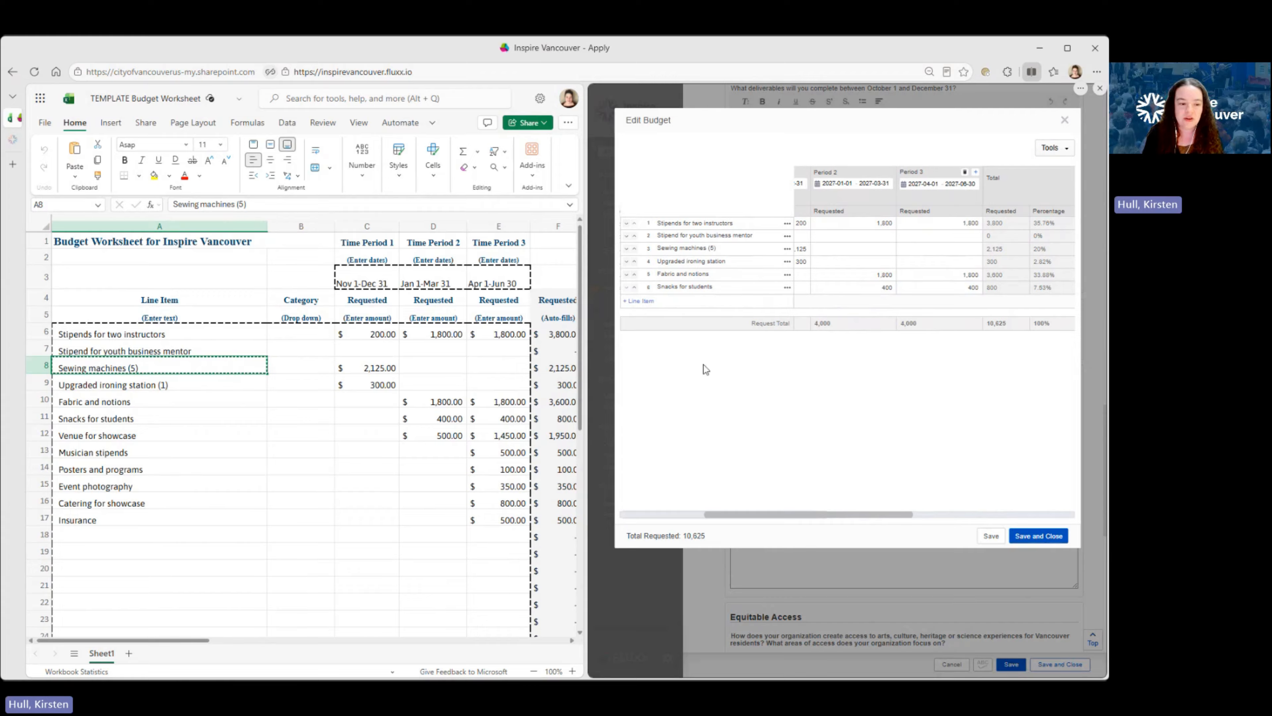
# - Add a seventh line item to the grant budget and name it "Venue for showcase", as in the worksheet
pyautogui.click(645, 301)
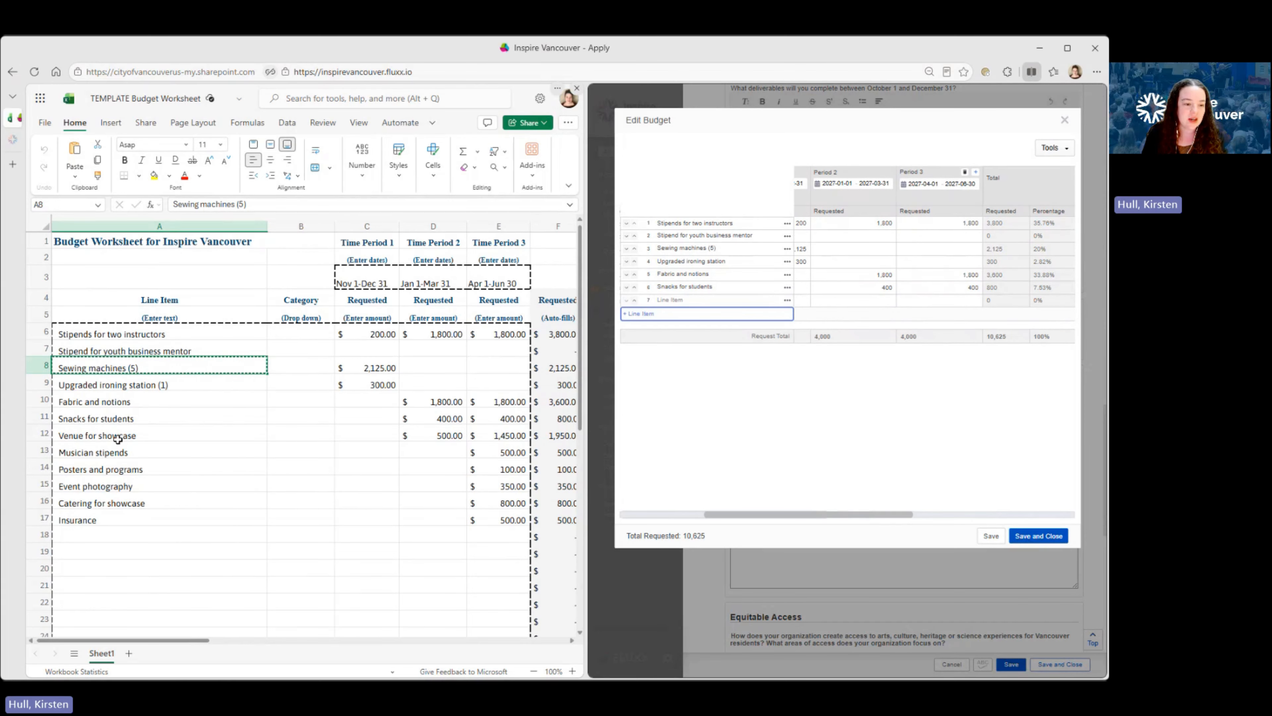
pyautogui.click(131, 434)
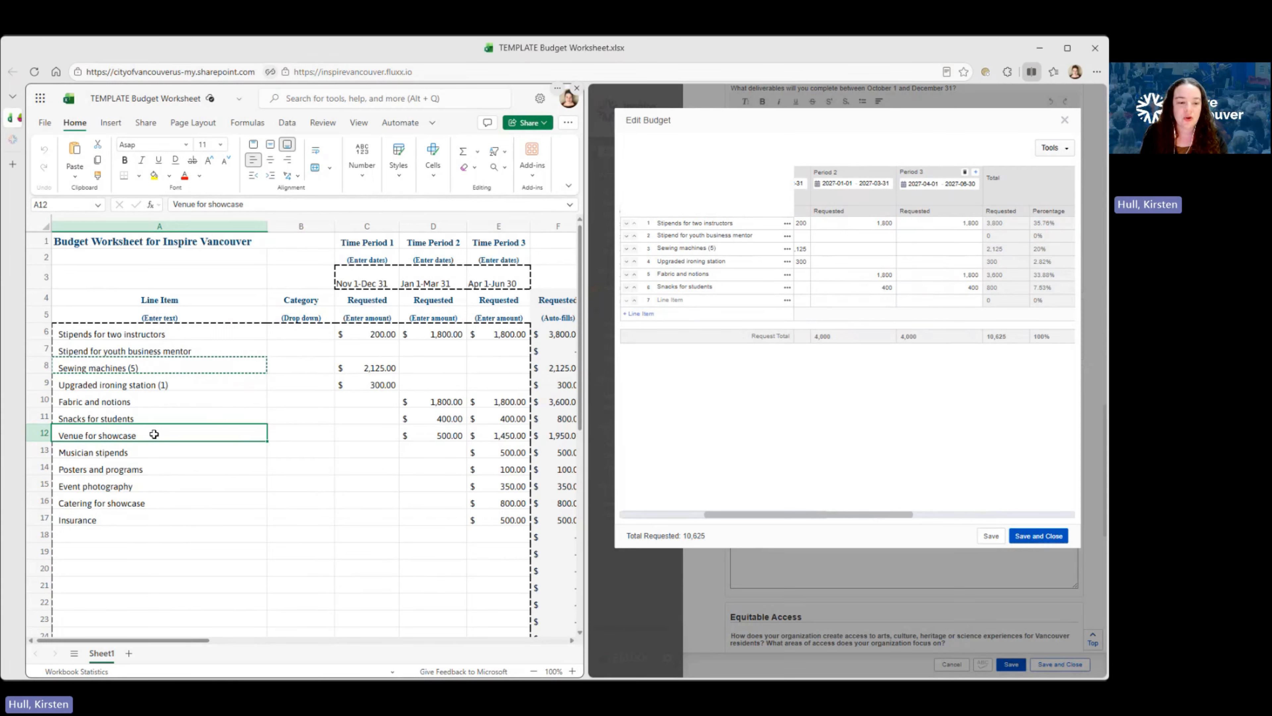
pyautogui.click(664, 300)
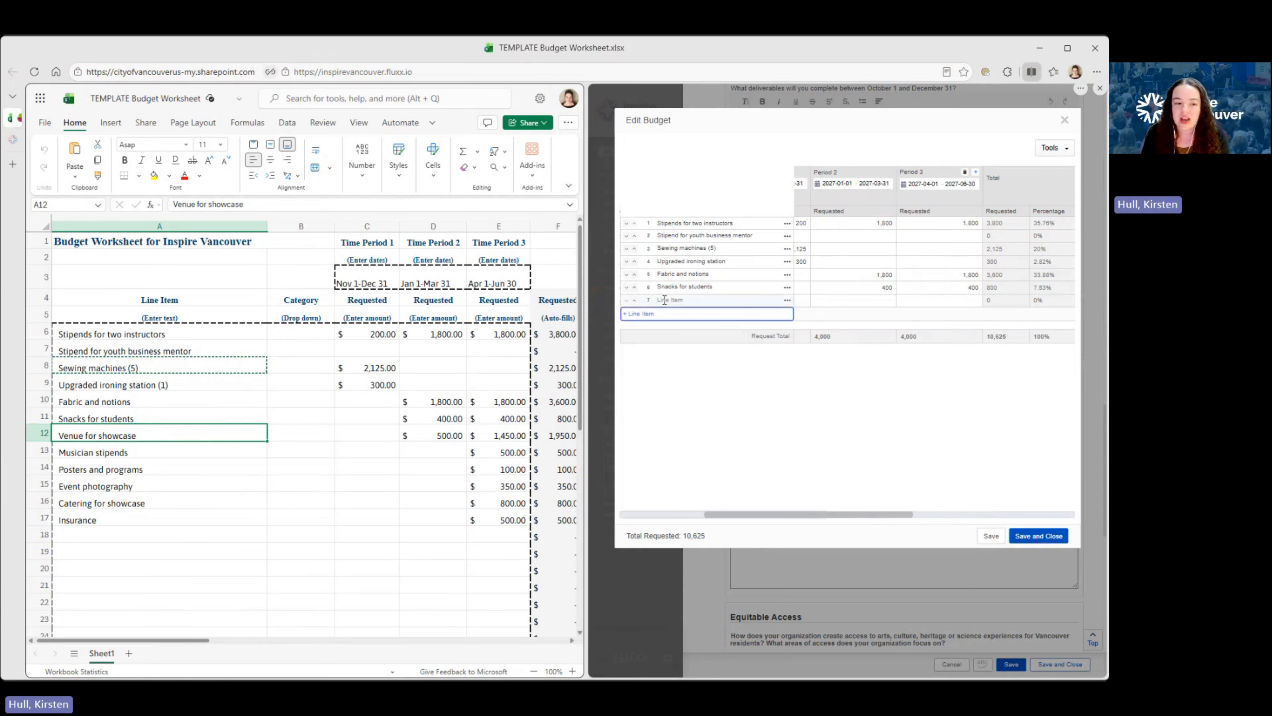
pyautogui.click(665, 299)
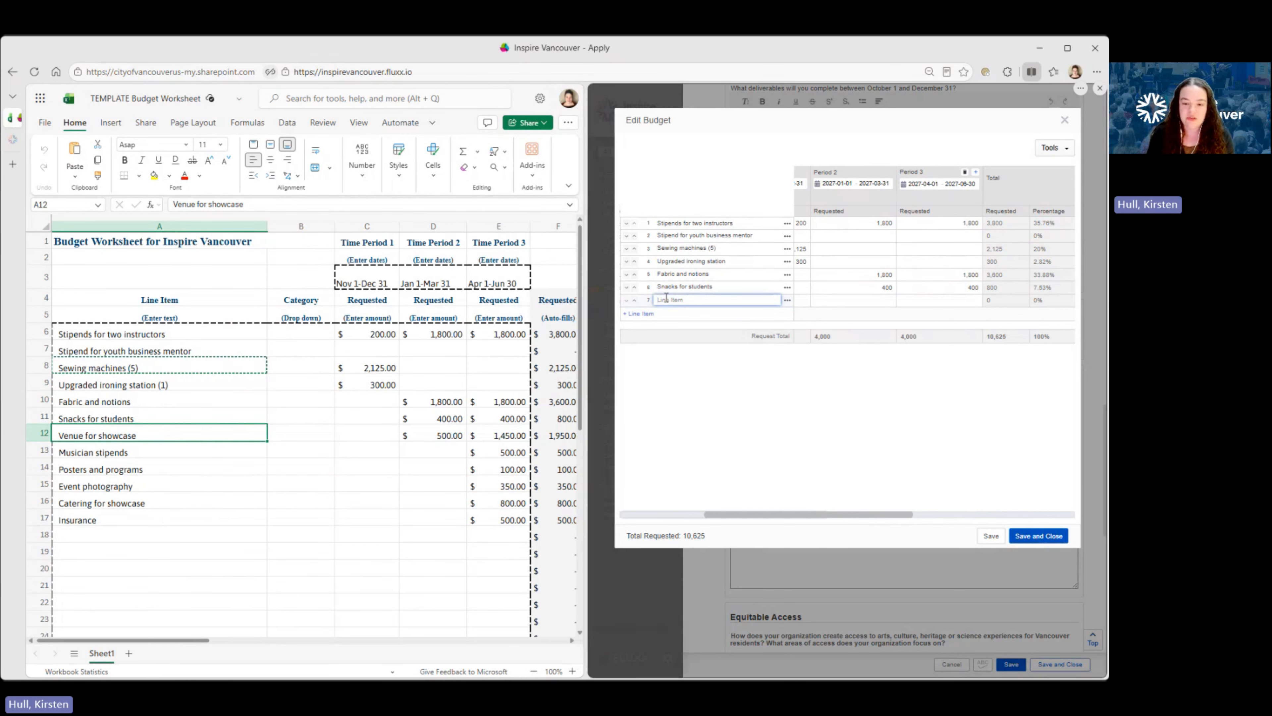
pyautogui.write('Venue')
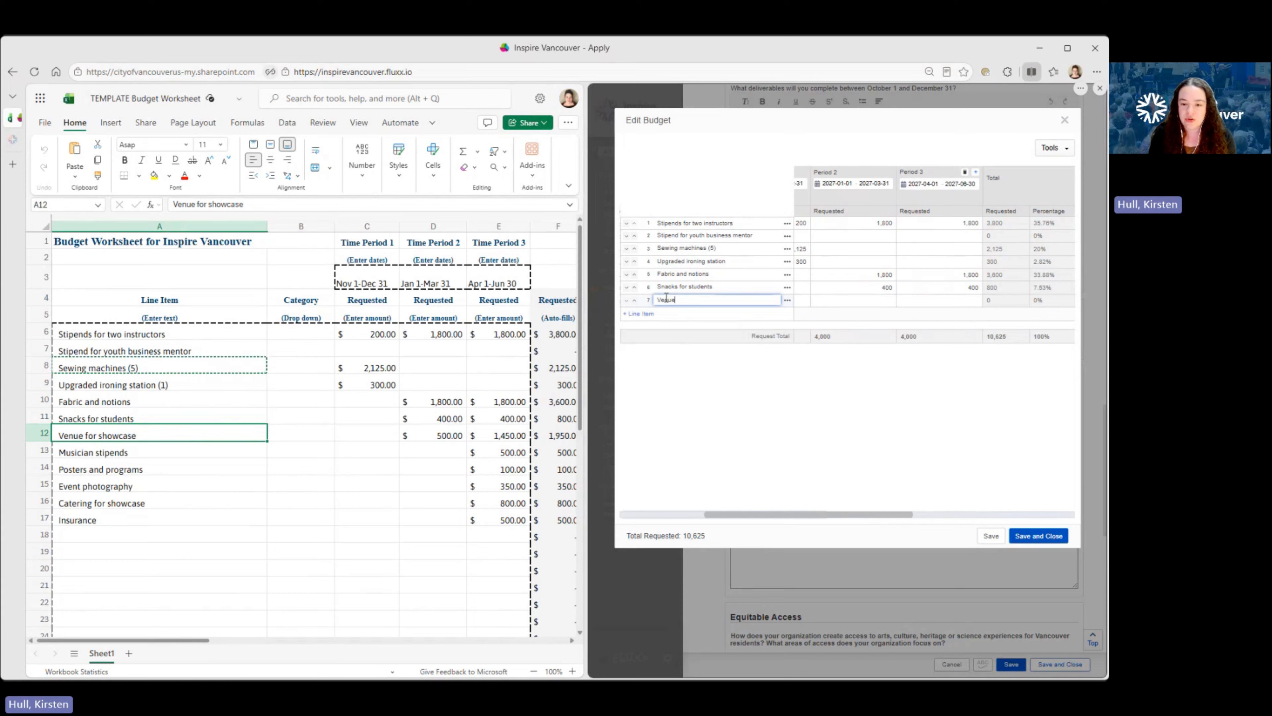
pyautogui.write(' for sho')
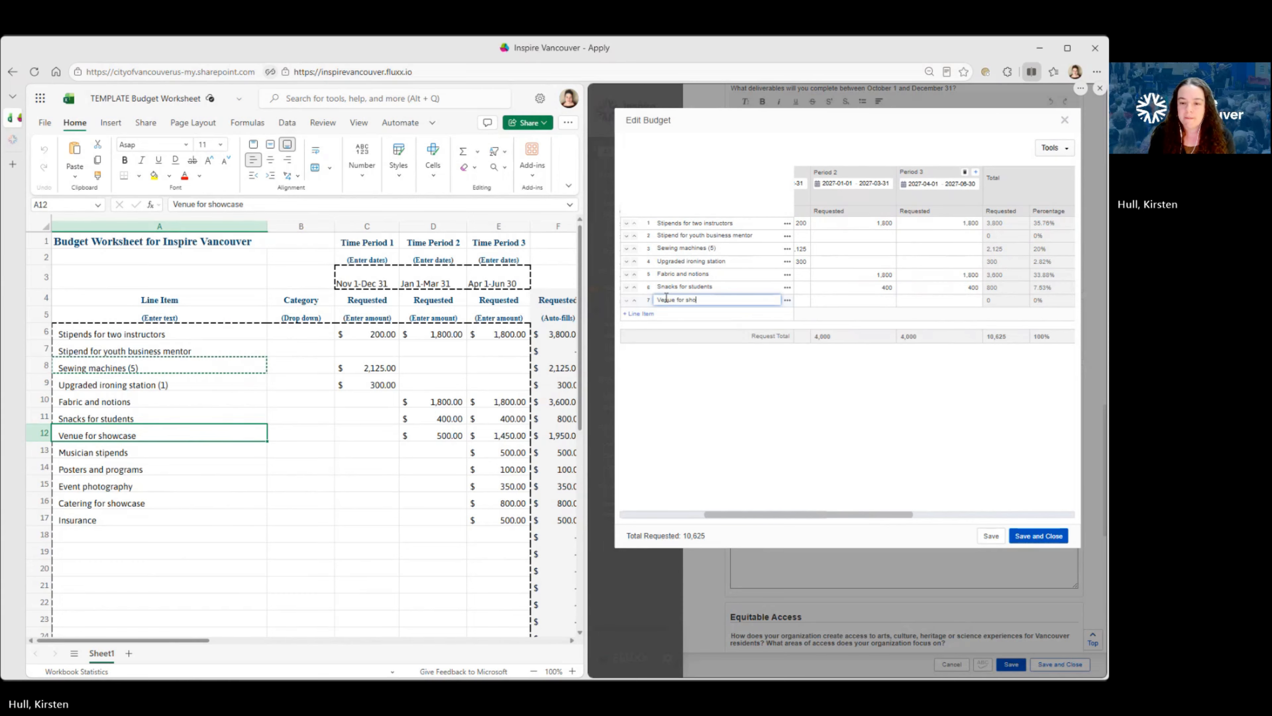
pyautogui.write('wcase')
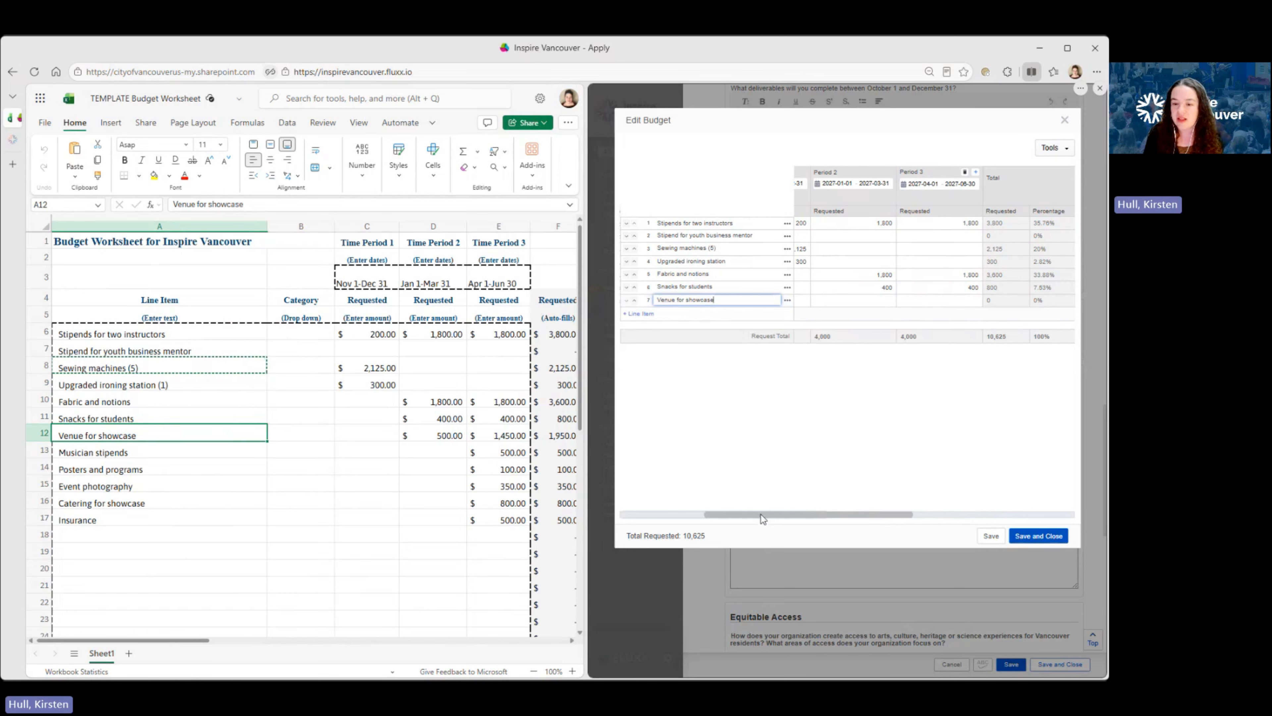
# - Assign the showcase venue line item the budget category Facility Costs > Venue Rental
pyautogui.moveTo(764, 515); pyautogui.dragTo(656, 541)
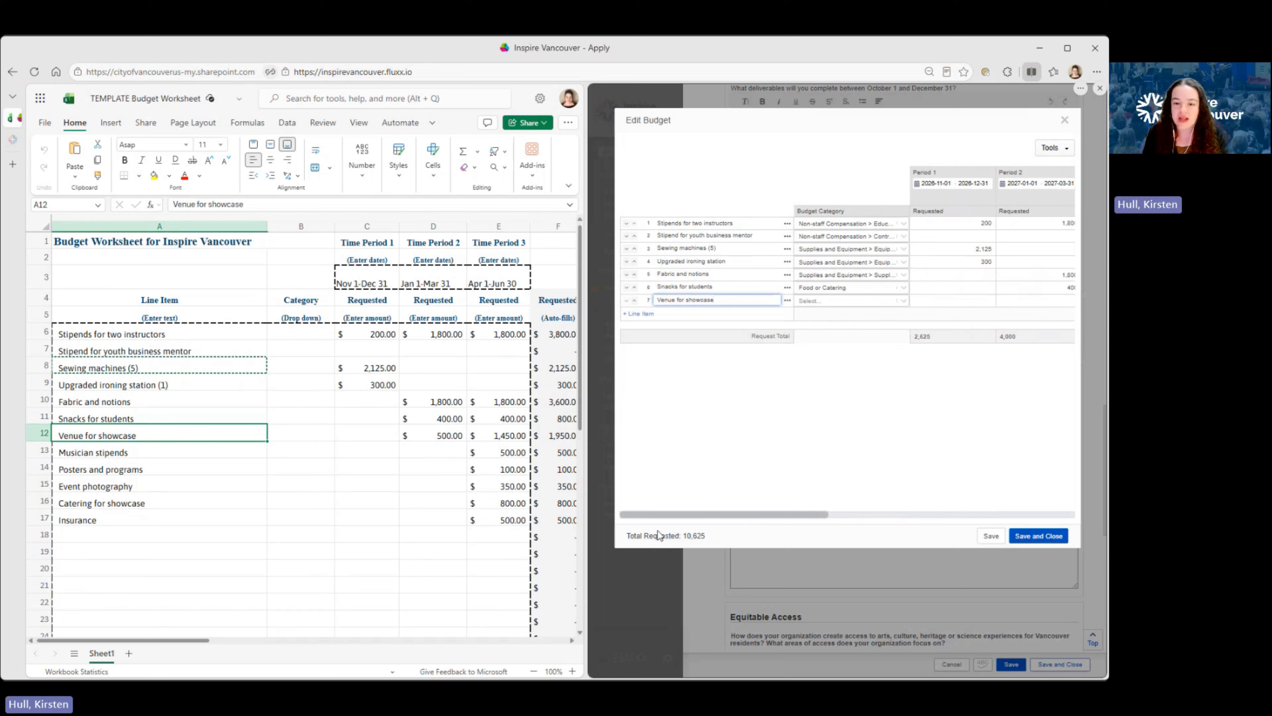
pyautogui.click(902, 300)
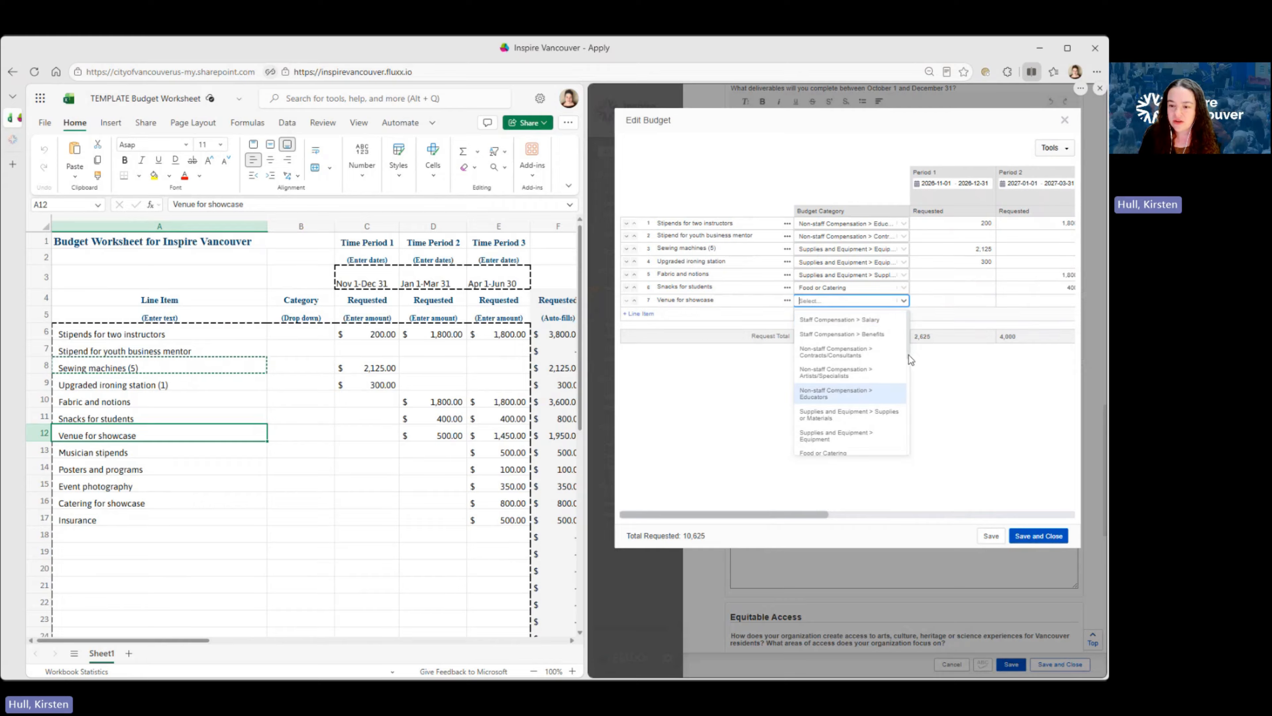
pyautogui.scroll(-3, 909, 391)
pyautogui.scroll(-2, 910, 391)
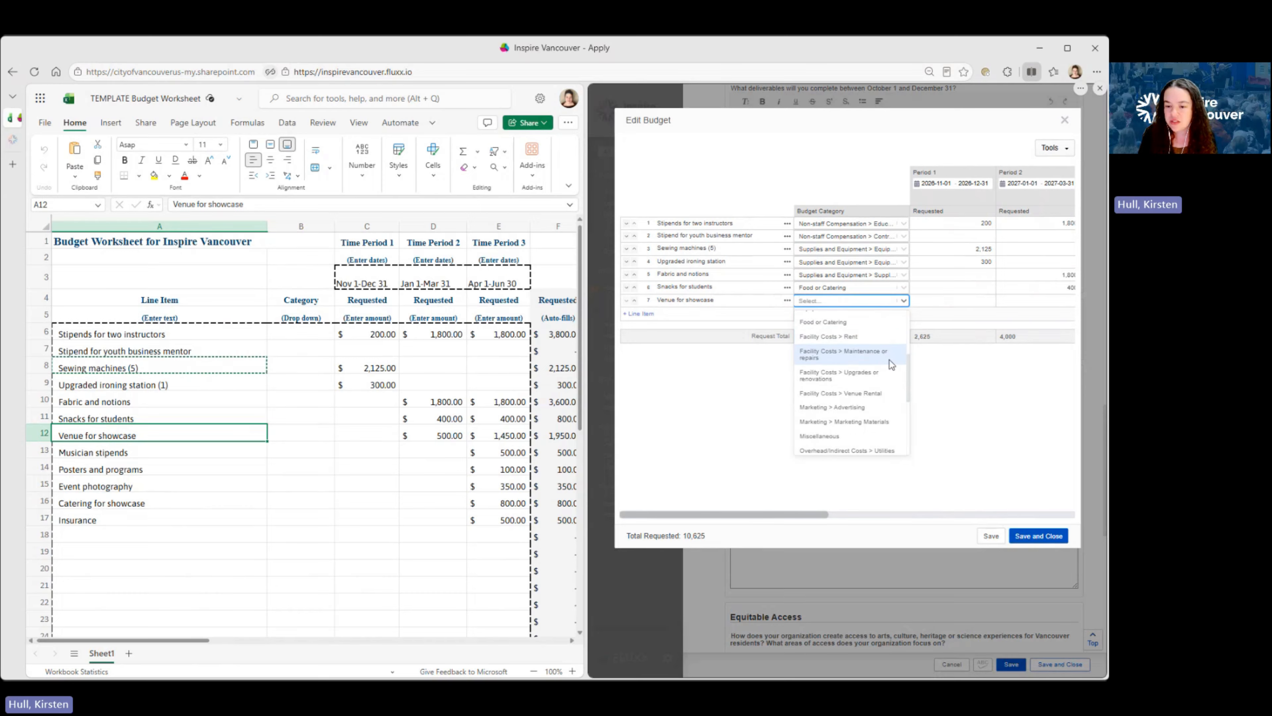
pyautogui.click(886, 397)
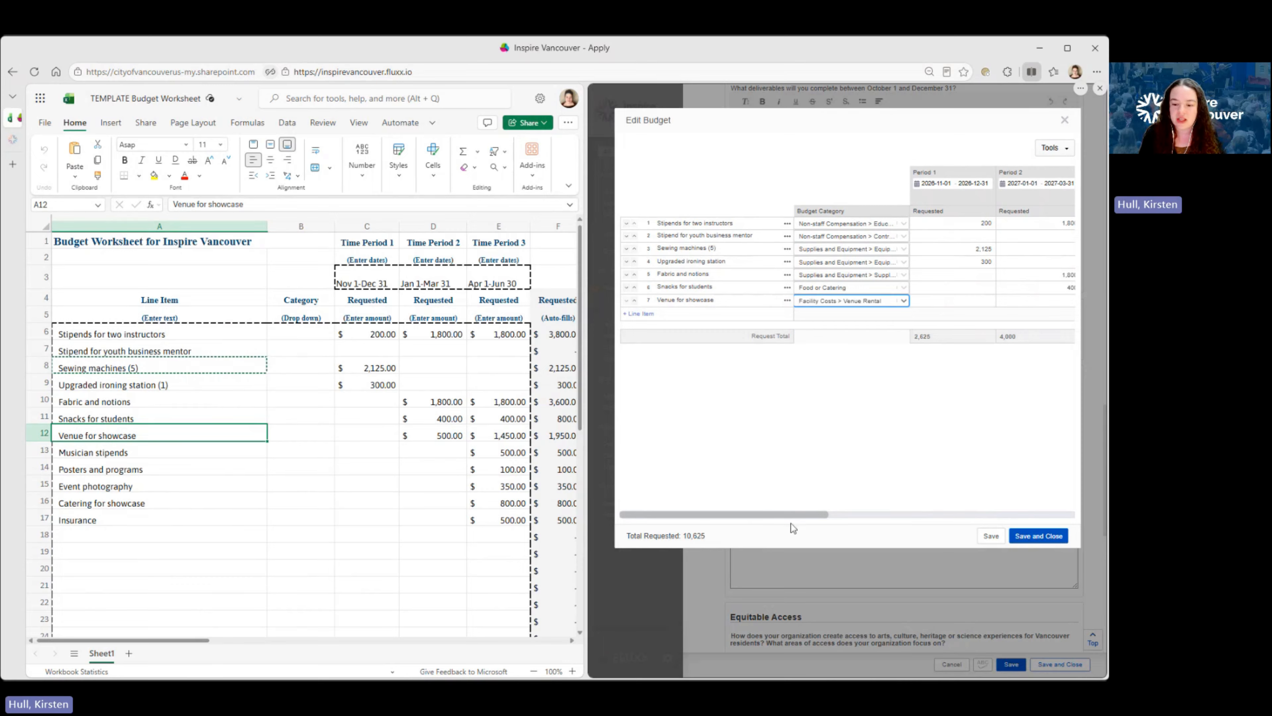
# - Set the requested amounts for the showcase venue to 500 in Period 2 and 1,450 in Period 3
pyautogui.hscroll(1, 798, 520)
pyautogui.moveTo(797, 517); pyautogui.dragTo(881, 510)
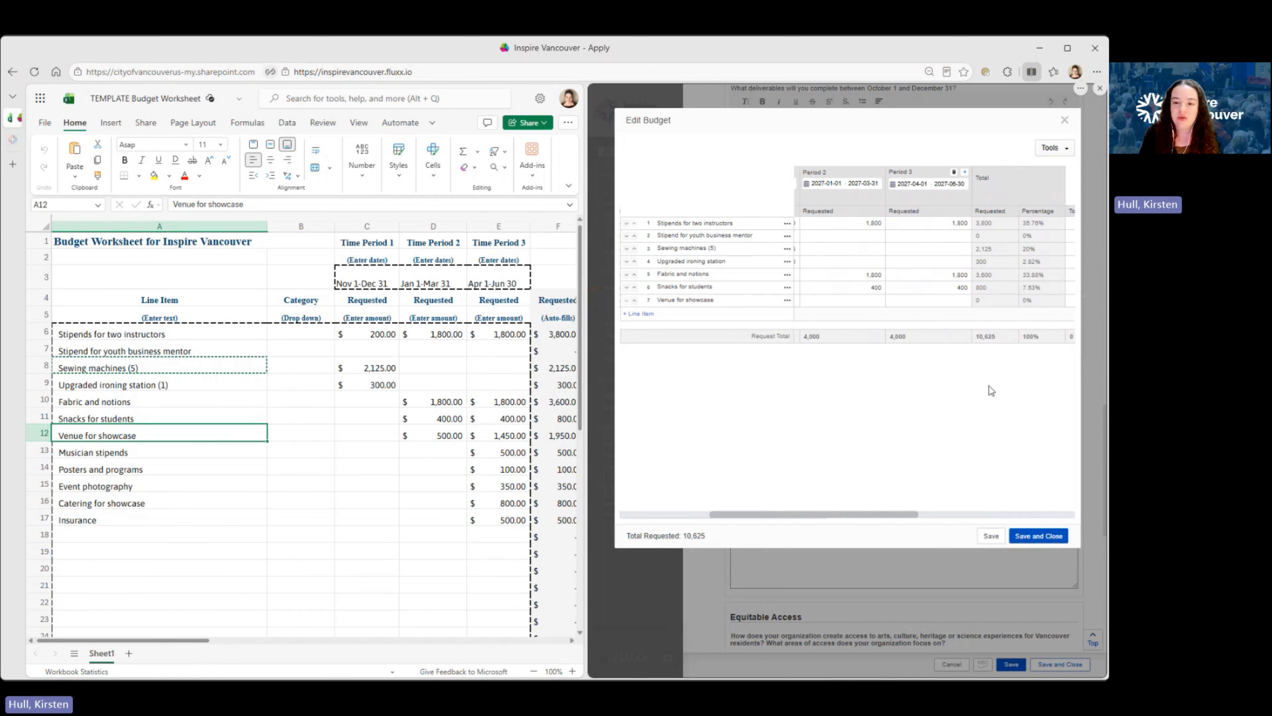
pyautogui.click(865, 301)
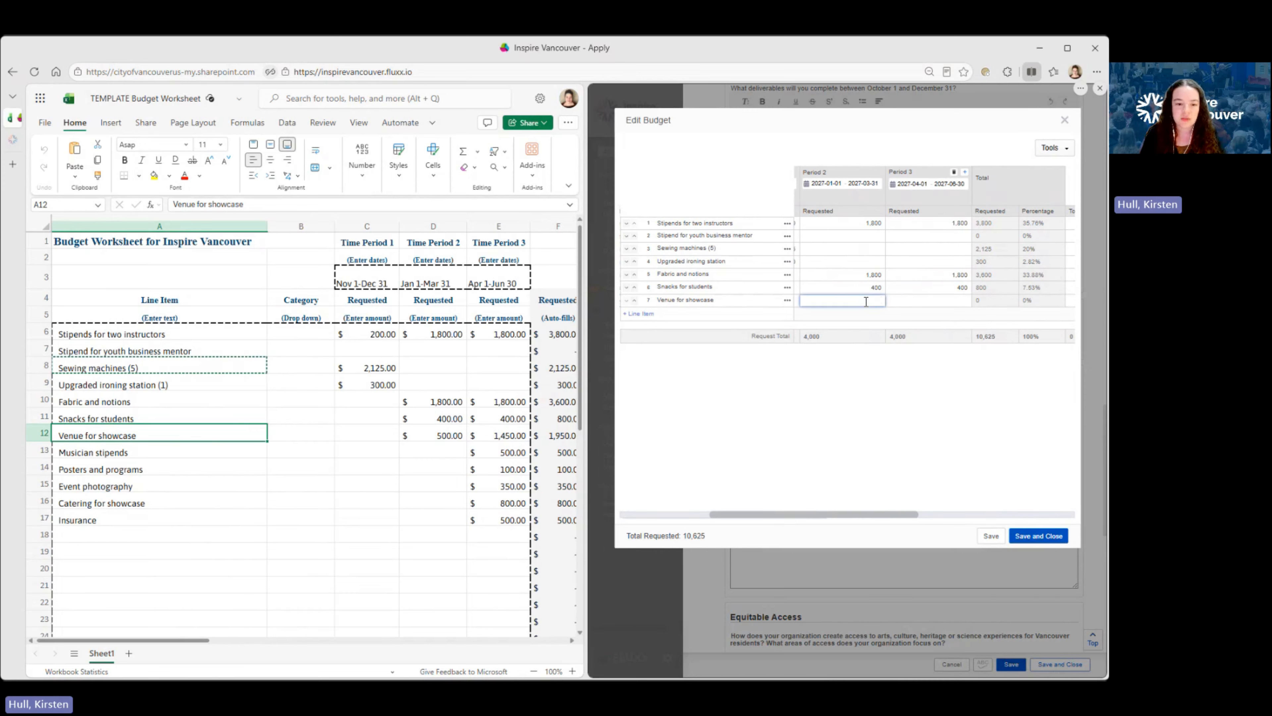
pyautogui.write('500')
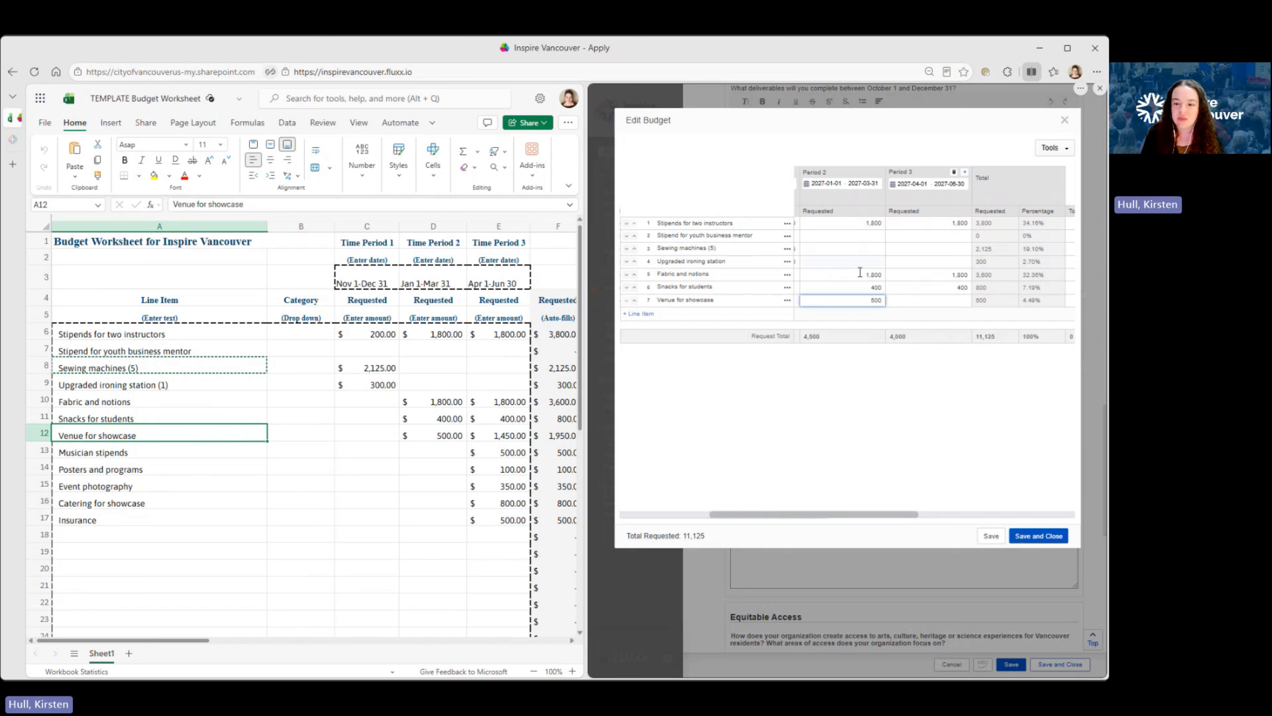
pyautogui.click(919, 297)
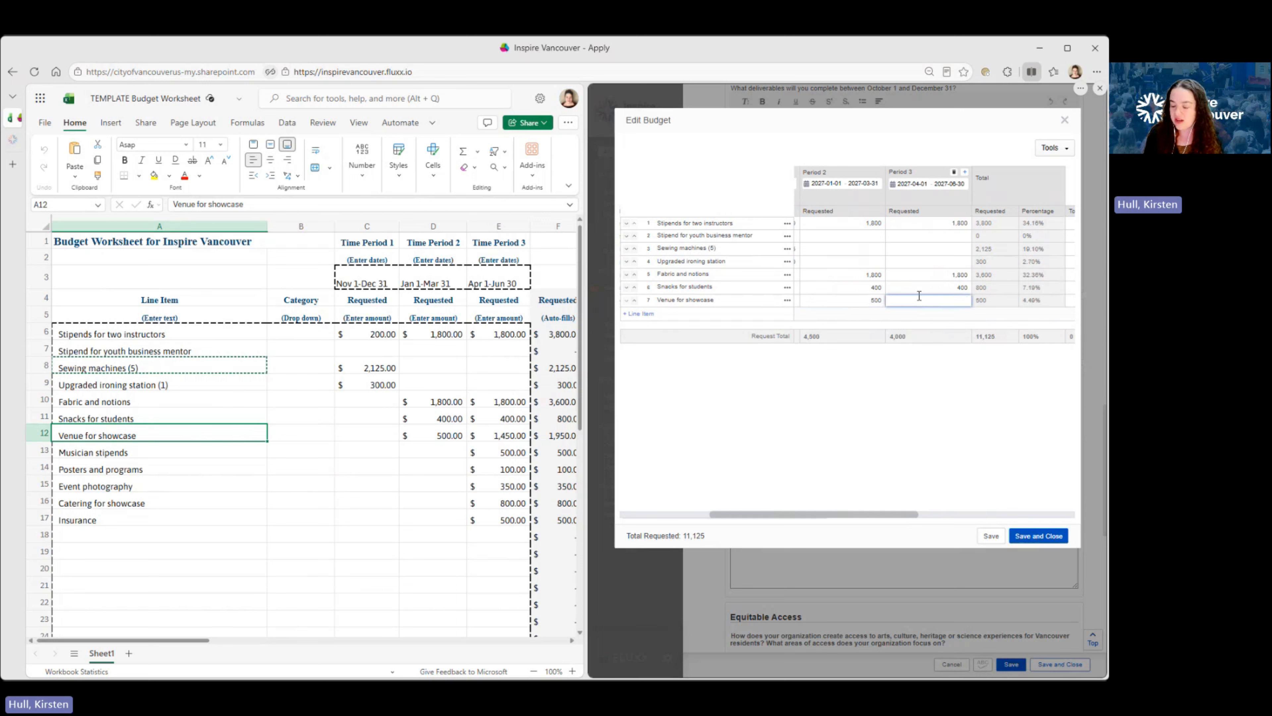
pyautogui.write('1,450')
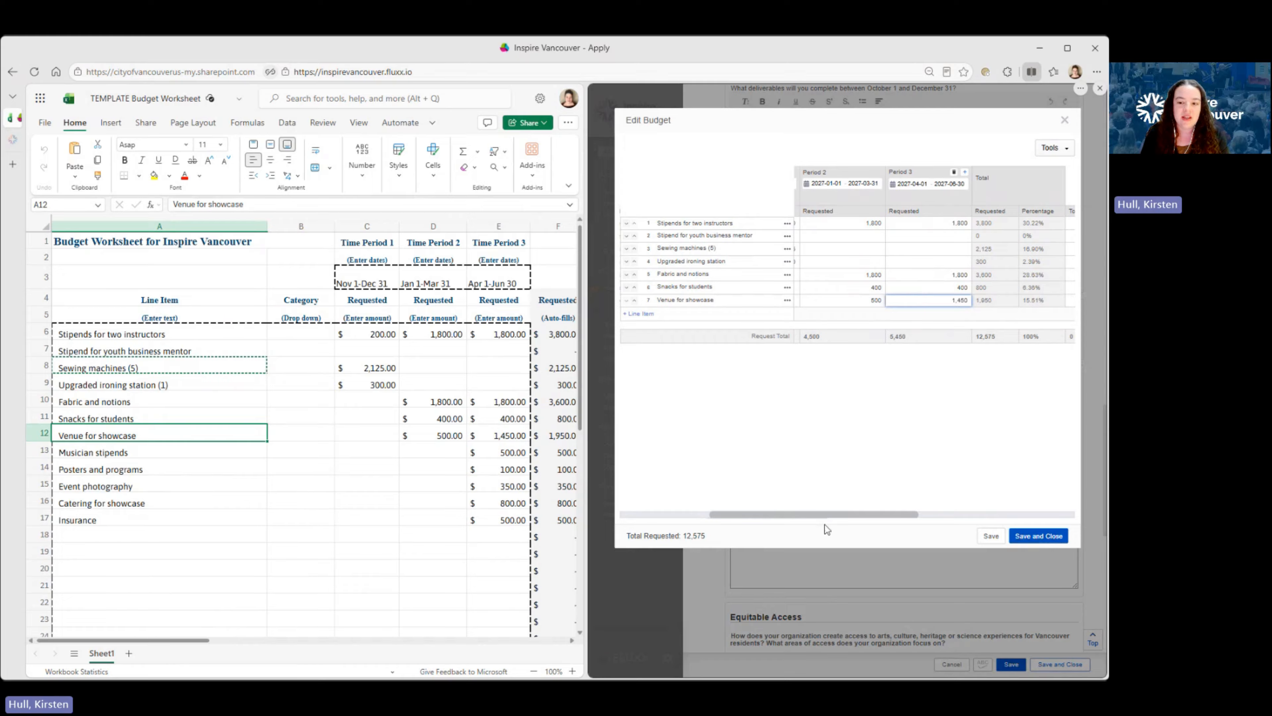
# - Add an eighth line item to the grant budget and name it "Musician stipends"
pyautogui.moveTo(823, 513); pyautogui.dragTo(801, 524)
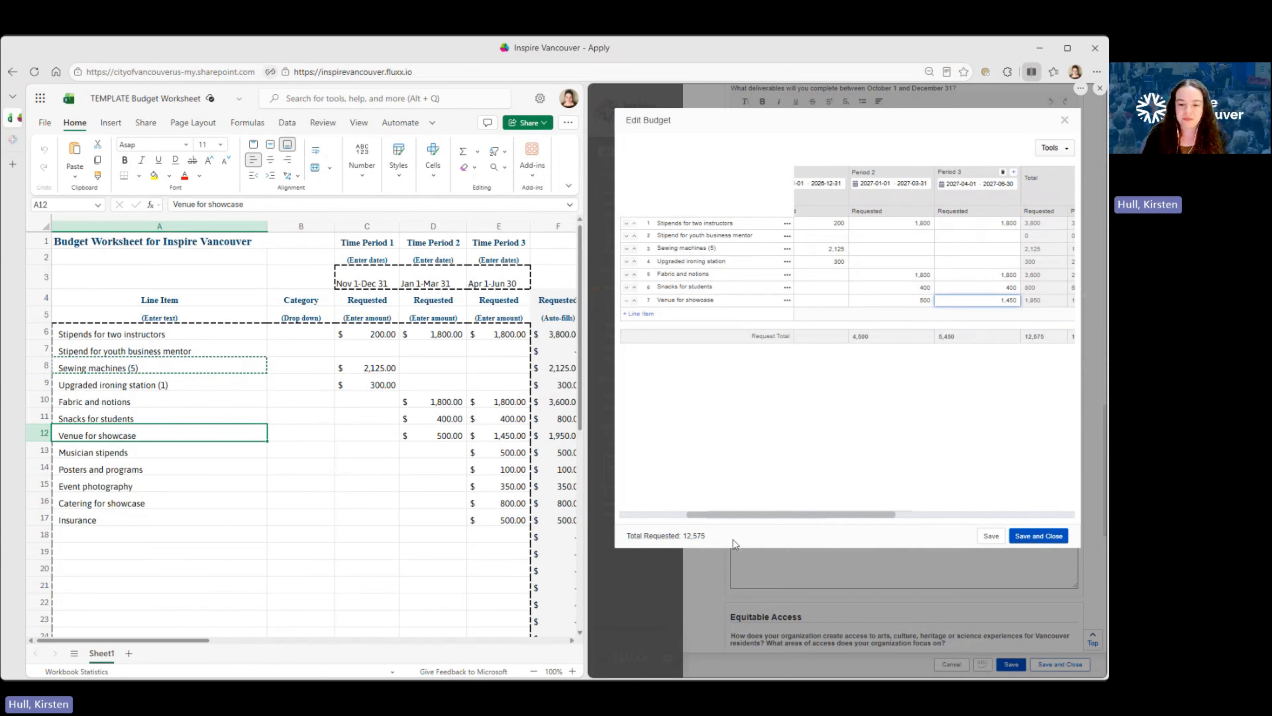
pyautogui.moveTo(751, 519); pyautogui.dragTo(719, 520)
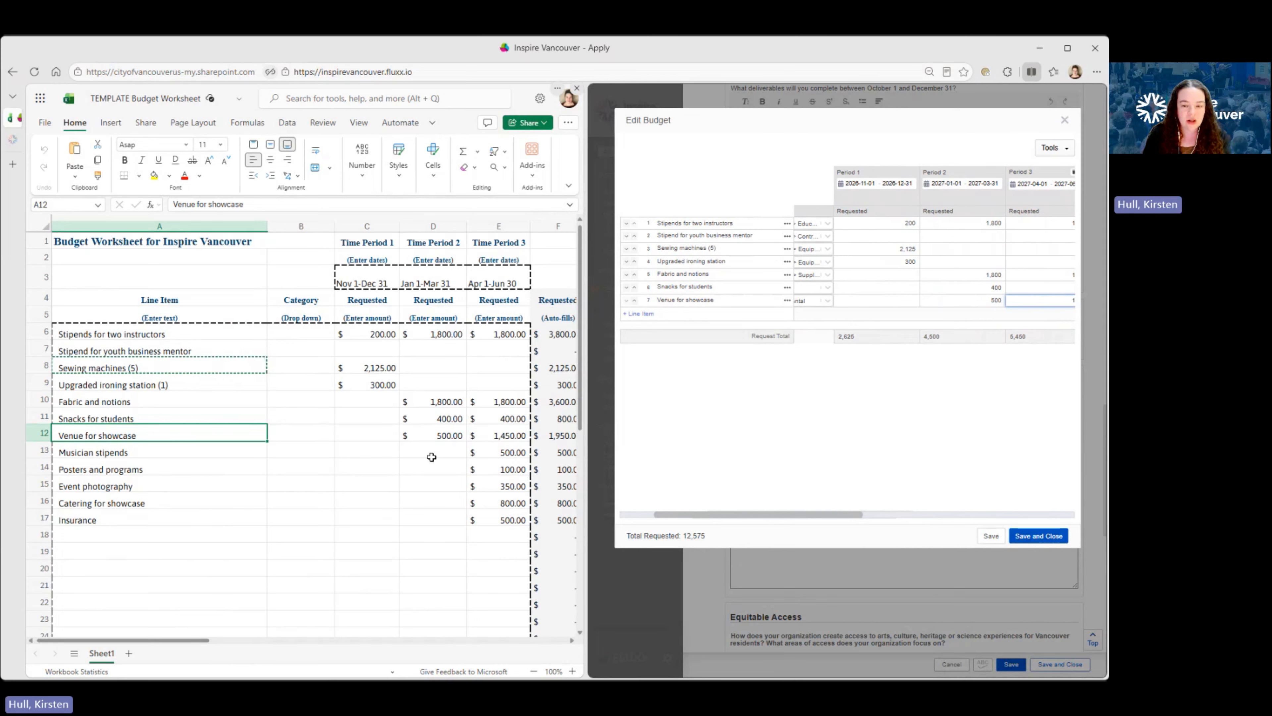
pyautogui.click(646, 315)
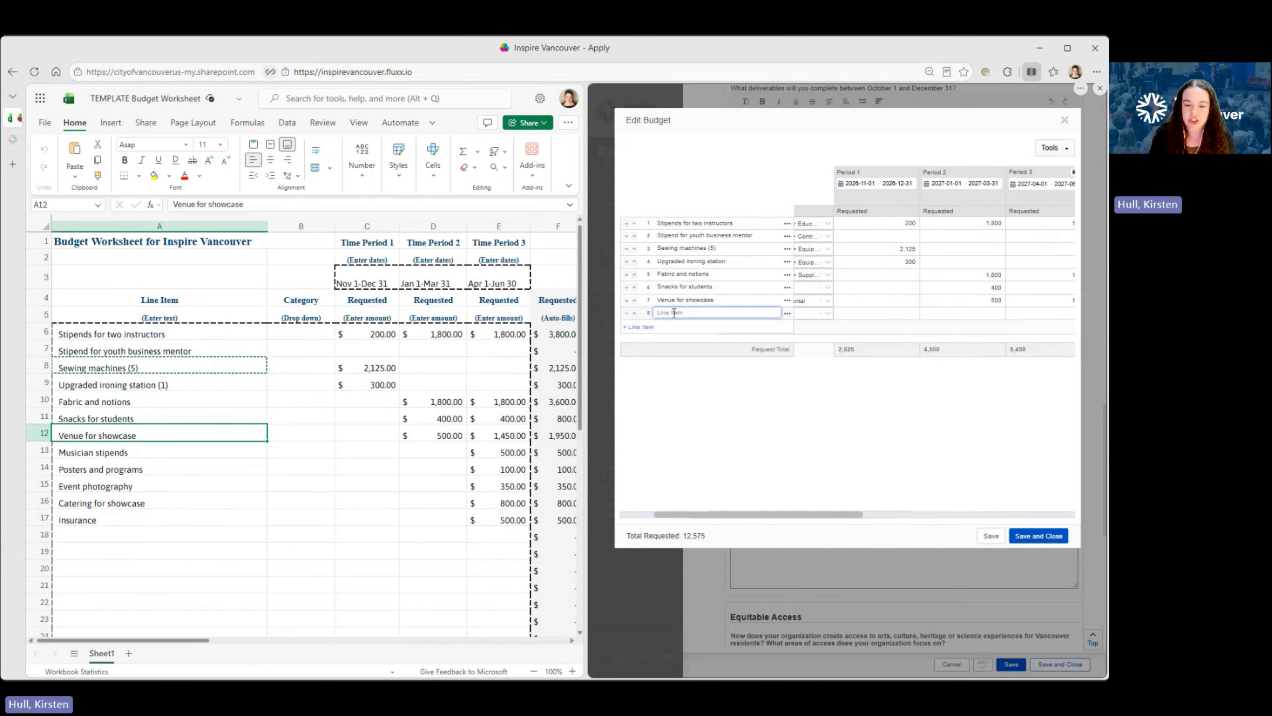
pyautogui.write('Mu')
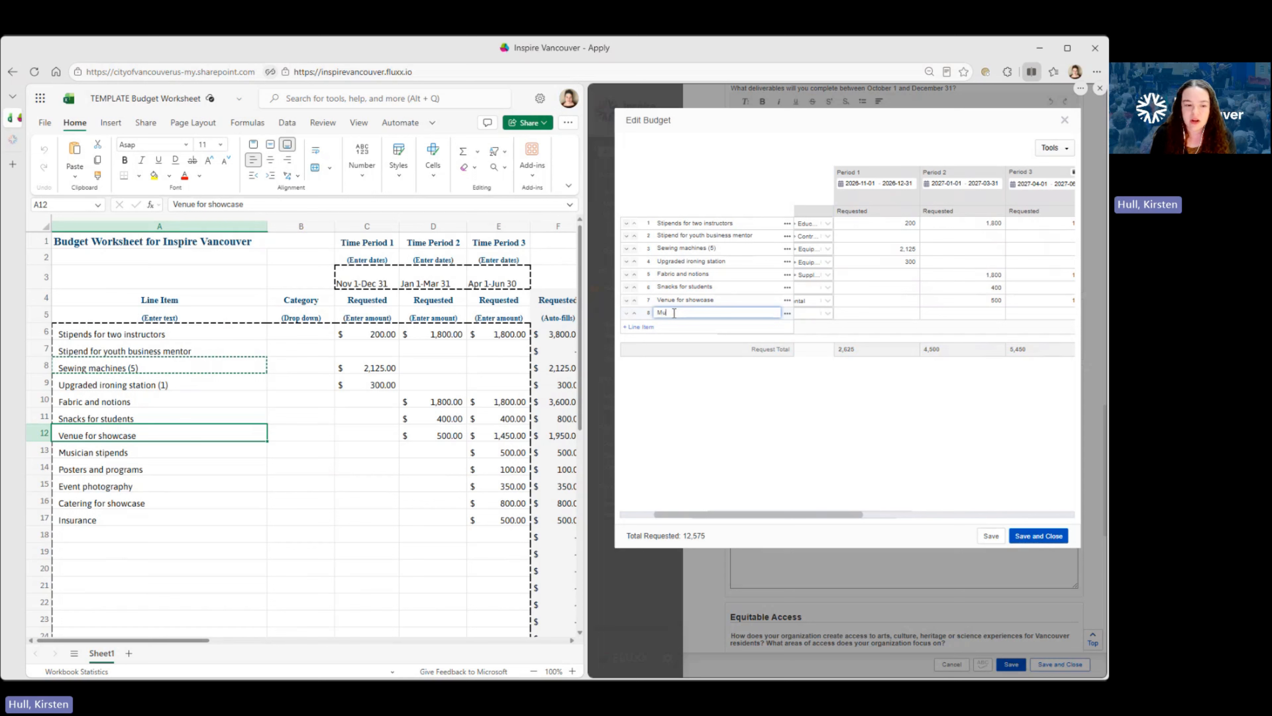
pyautogui.write('sician s')
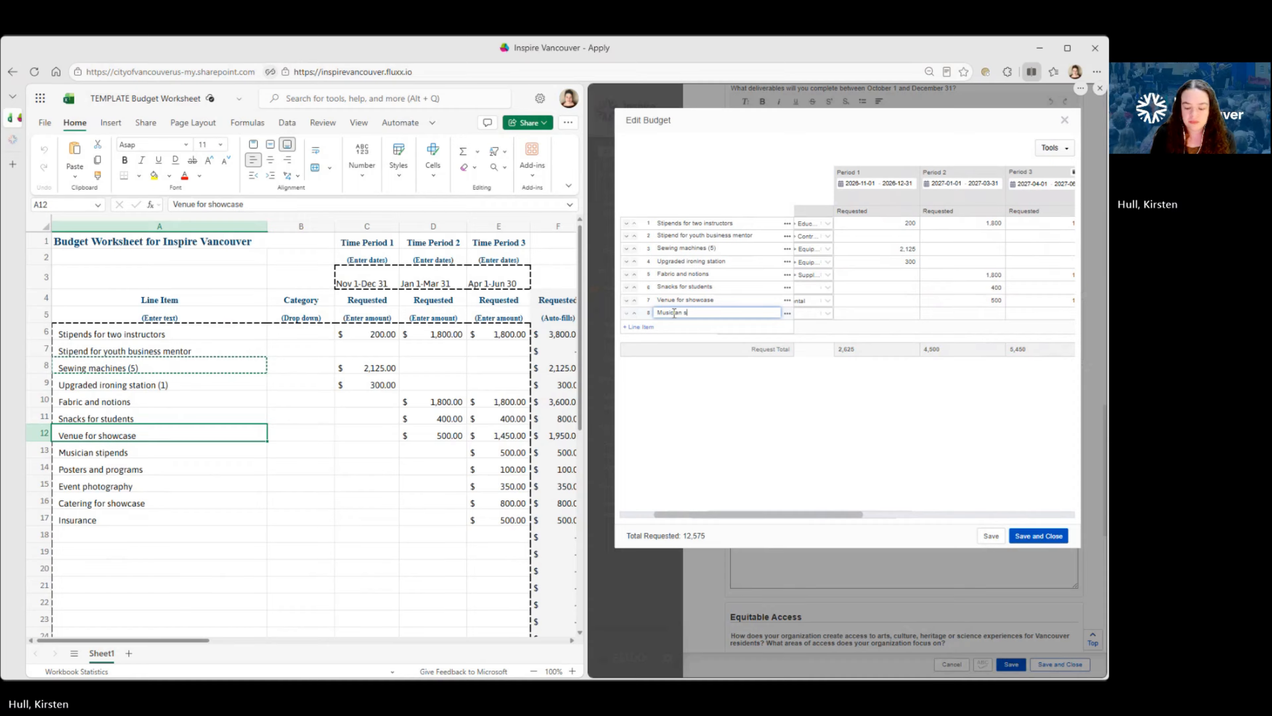
pyautogui.write('tipends')
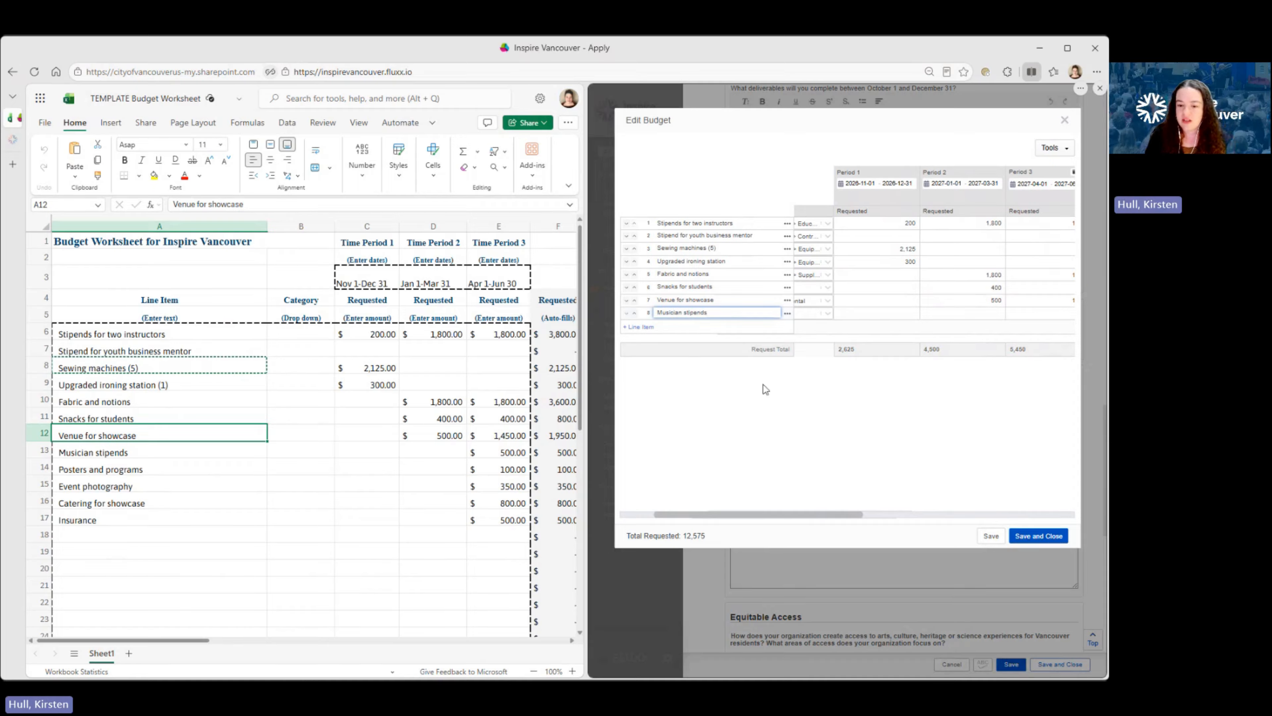
# - Assign the musician stipends line item the budget category Non-staff Compensation > Artists/Specialists
pyautogui.click(768, 512)
pyautogui.moveTo(767, 437); pyautogui.dragTo(740, 516)
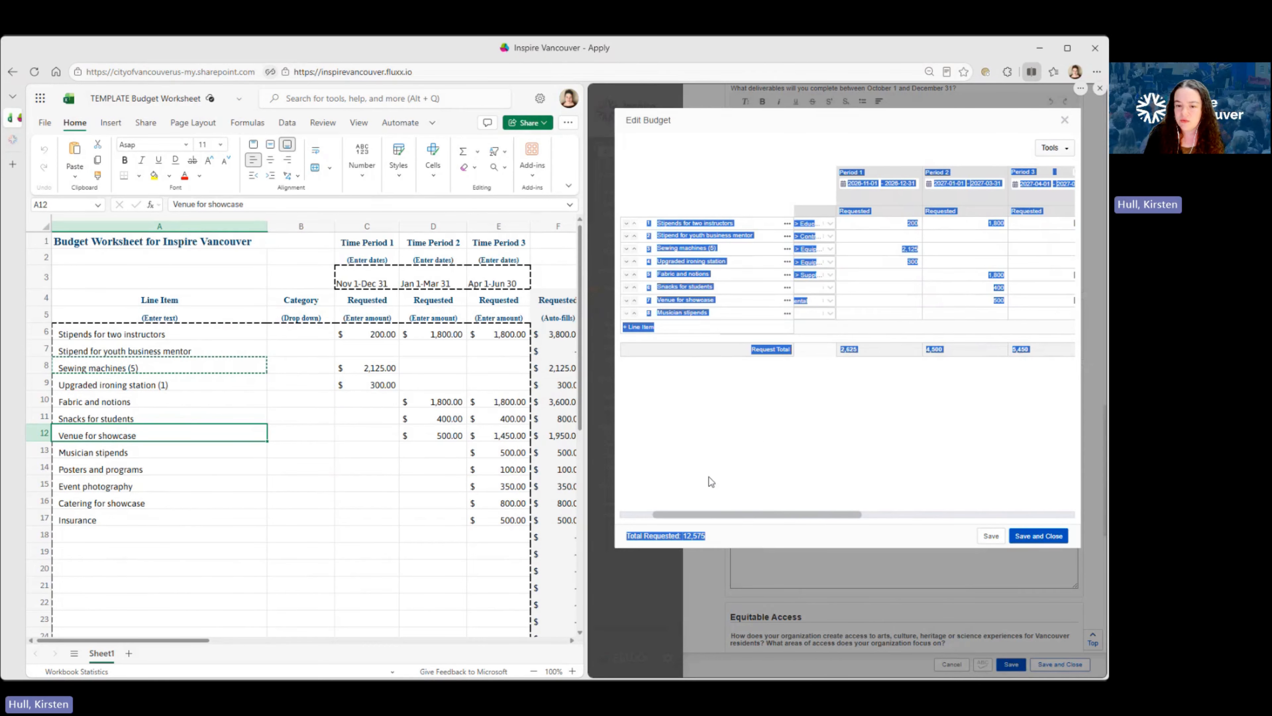
pyautogui.click(845, 311)
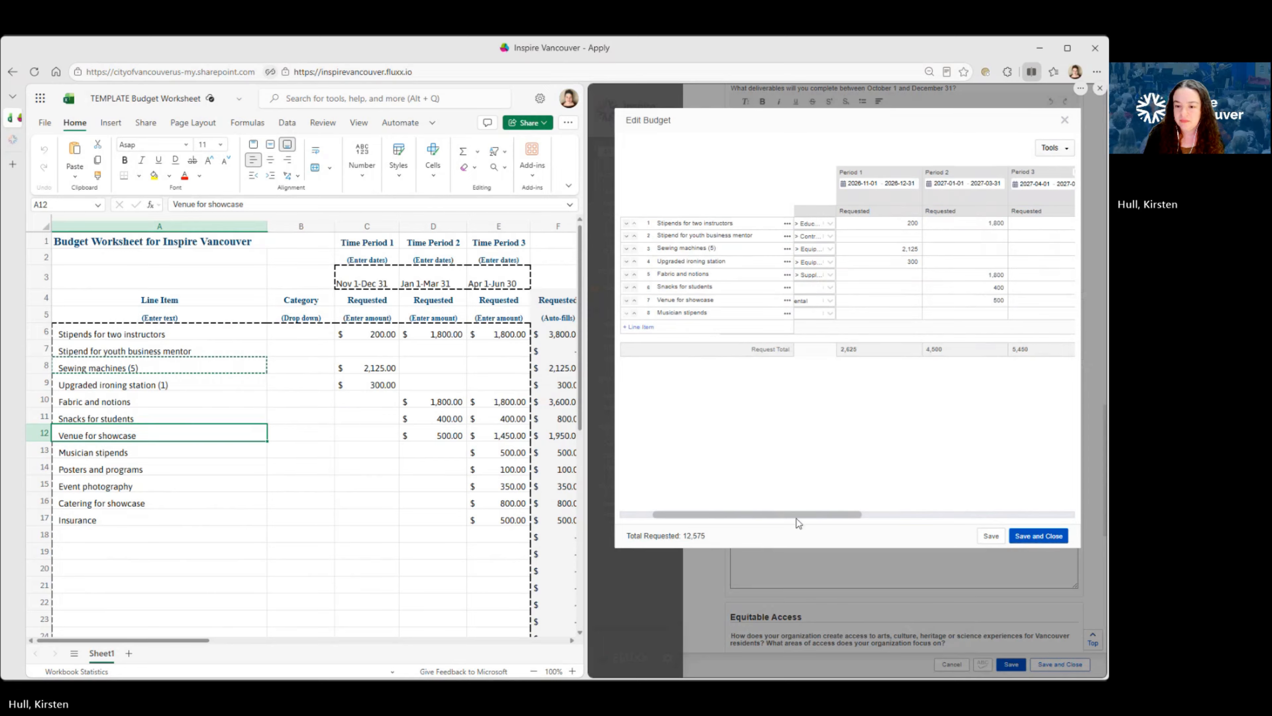
pyautogui.moveTo(786, 516); pyautogui.dragTo(713, 519)
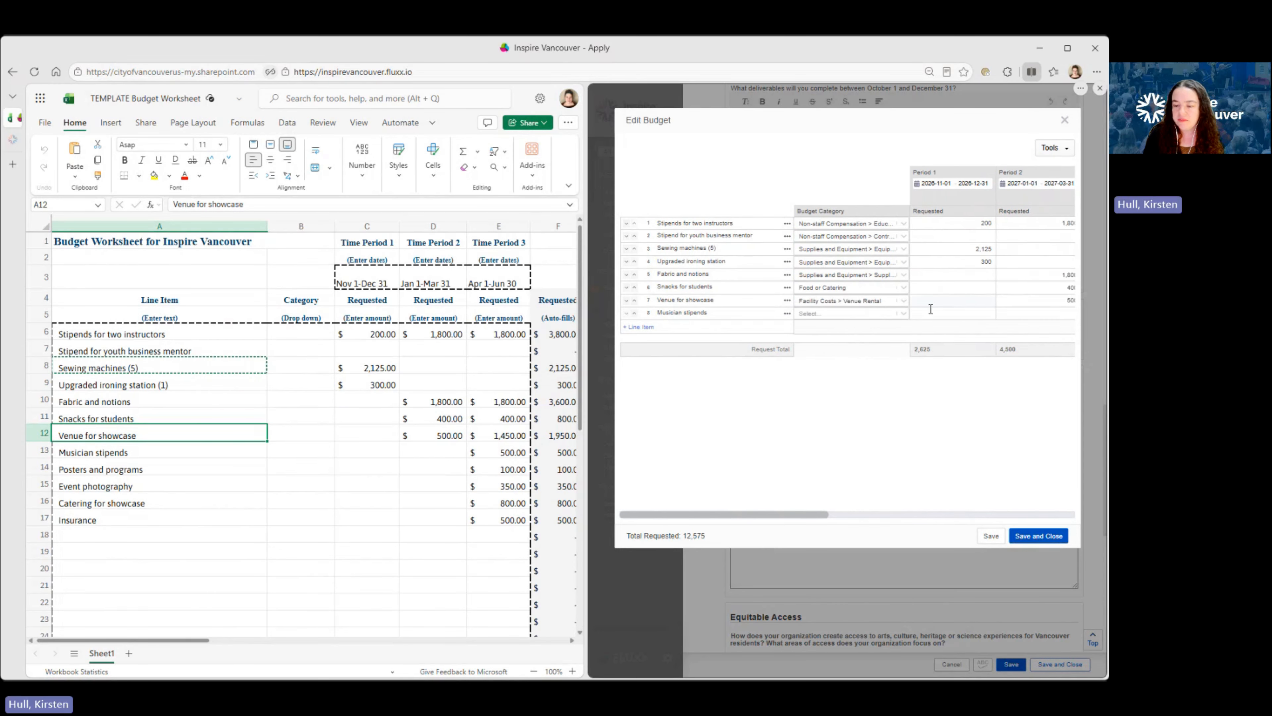
pyautogui.click(907, 314)
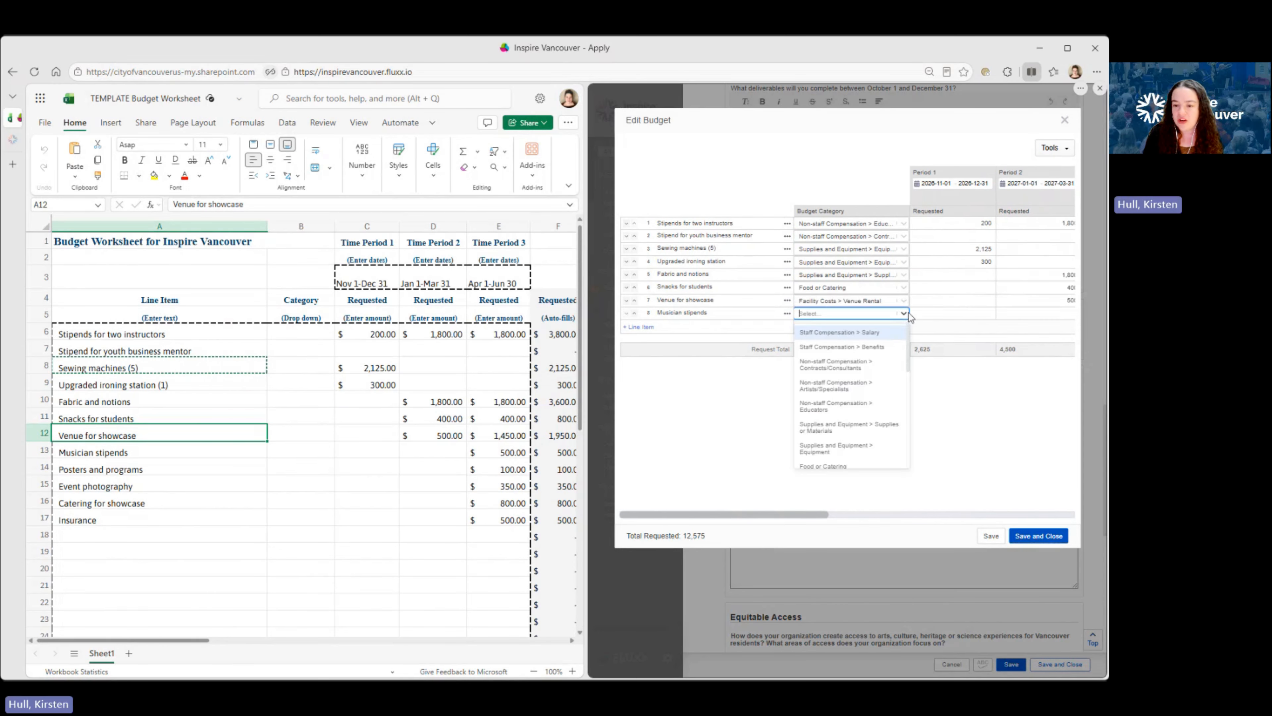
pyautogui.click(855, 386)
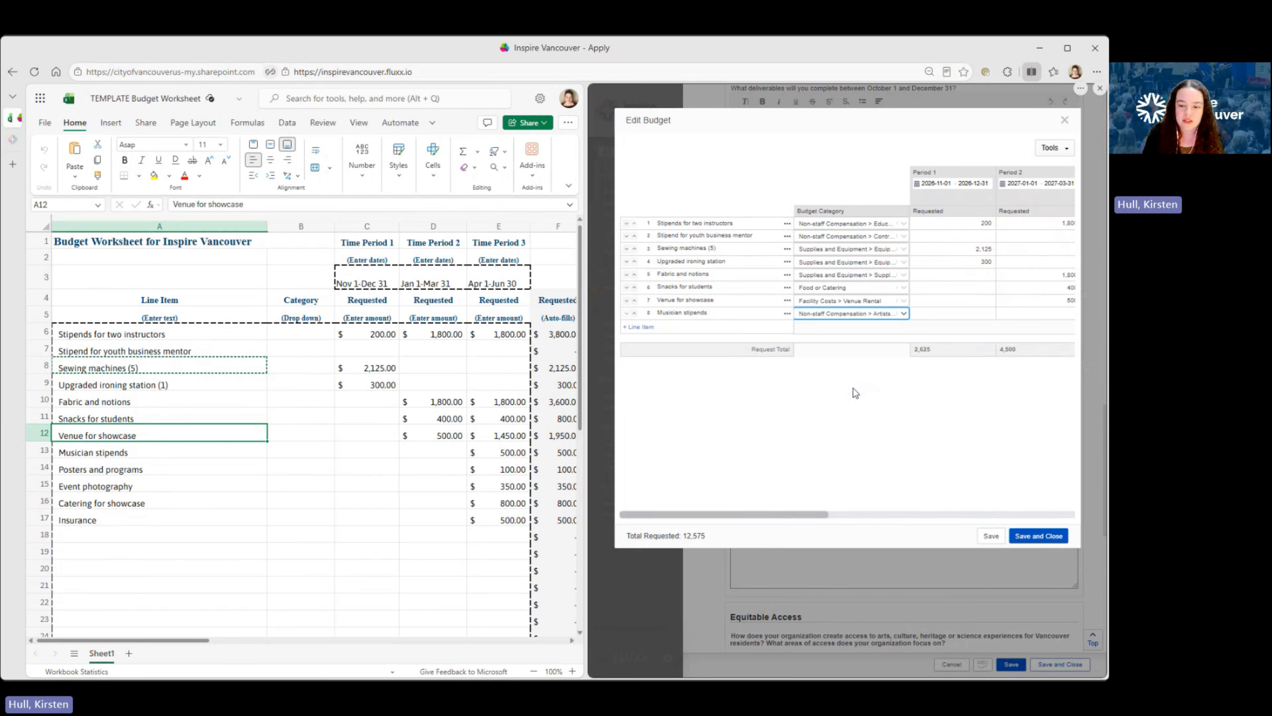
# - Set the requested amount for the musician stipends to 500 in Period 3, as in the worksheet
pyautogui.moveTo(793, 516); pyautogui.dragTo(867, 511)
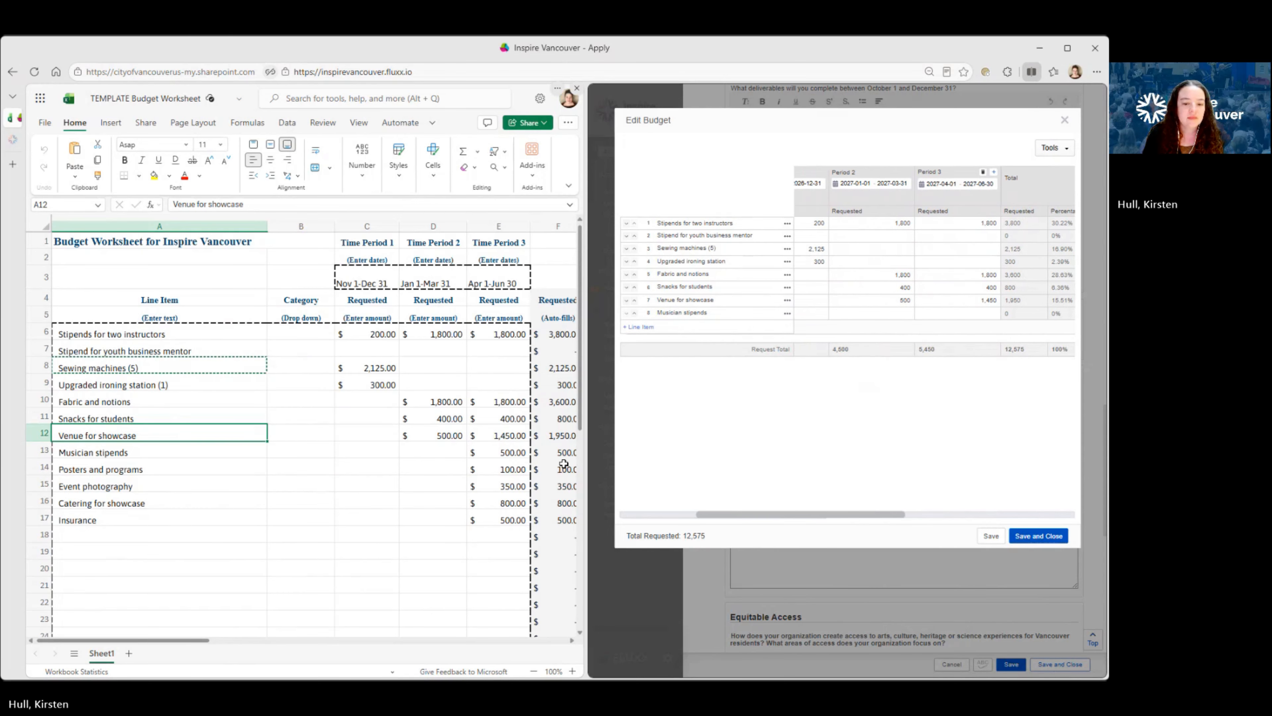
pyautogui.click(515, 453)
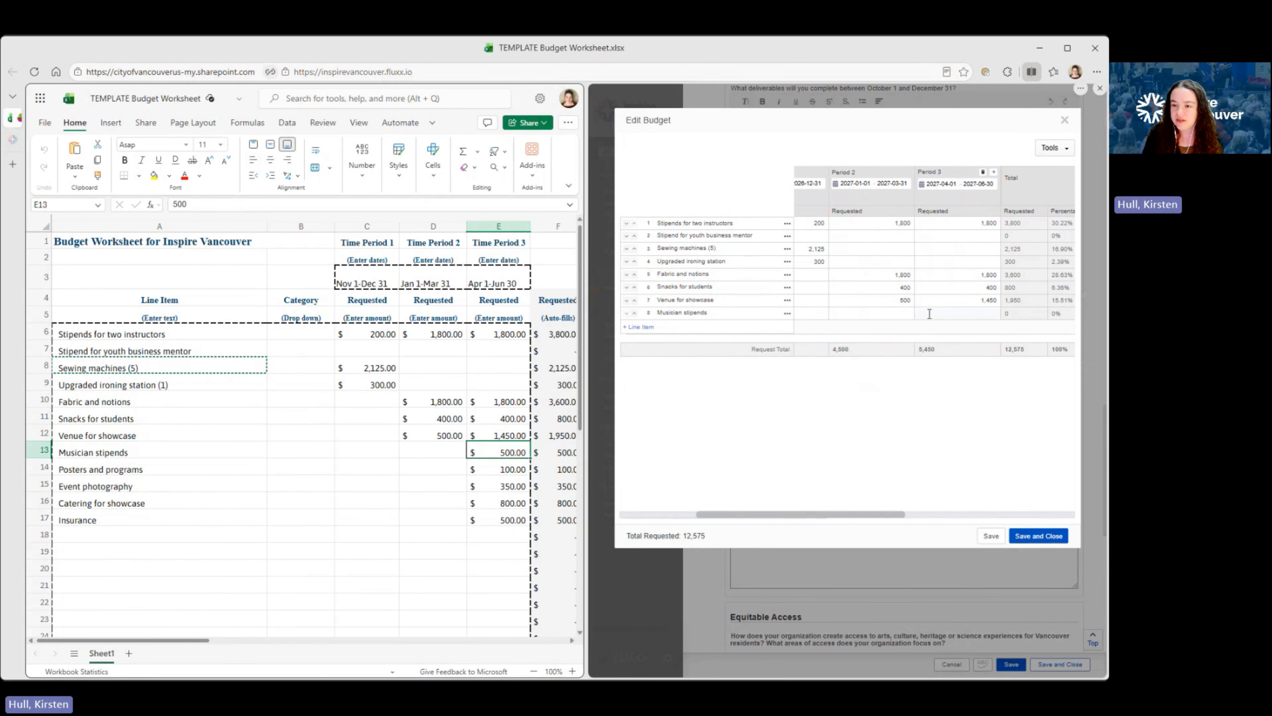
pyautogui.click(970, 312)
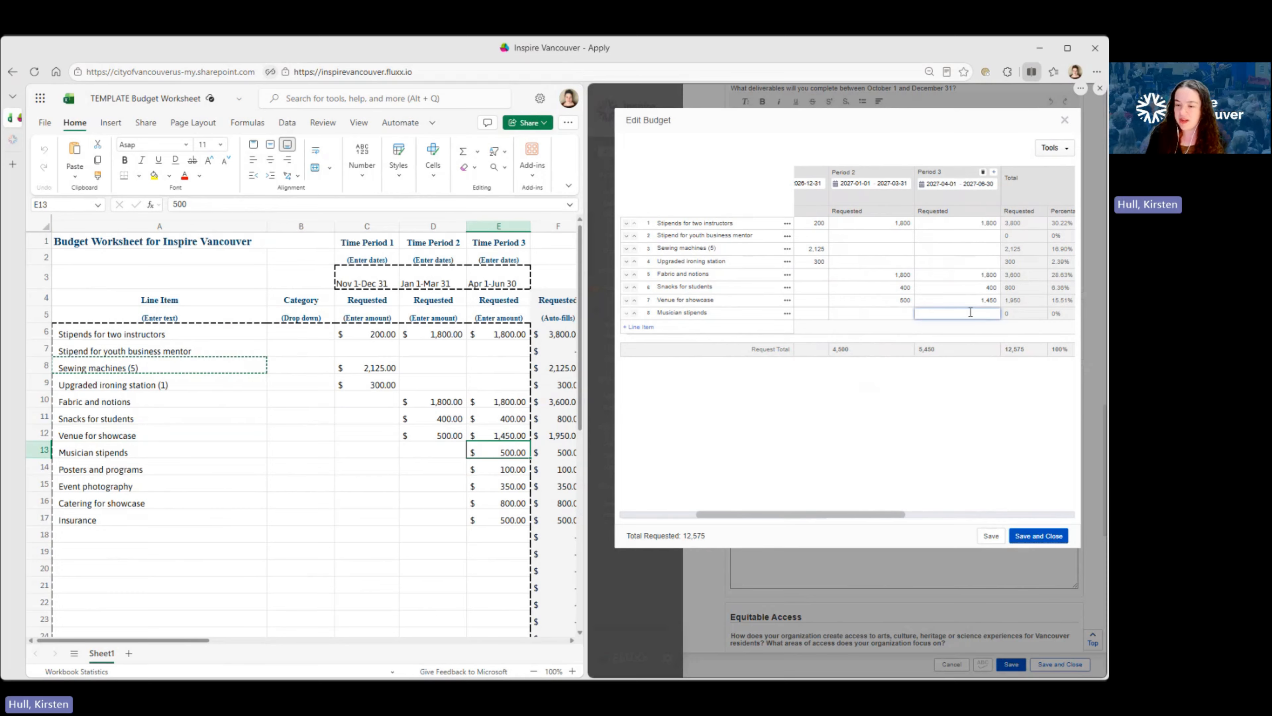
pyautogui.write('500')
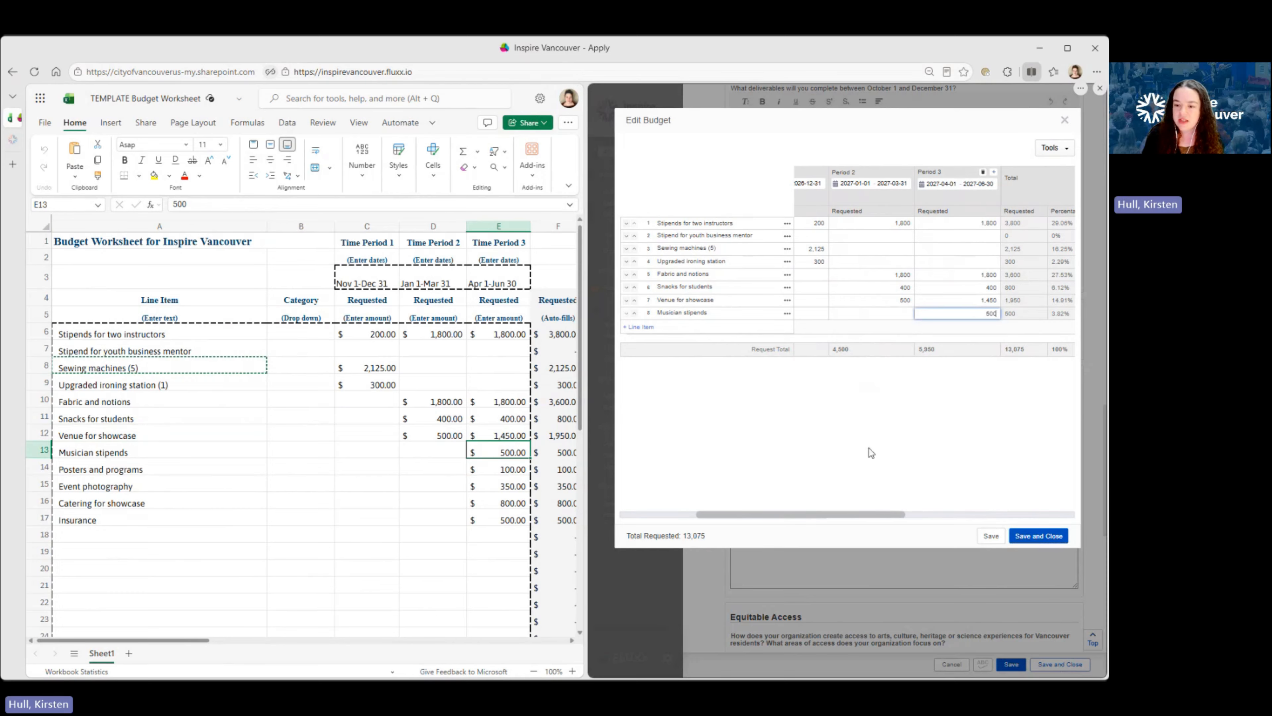
pyautogui.click(854, 431)
# - Add a ninth line item named "Printing - posters and programs" and request 100 for it in Period 3
pyautogui.click(656, 329)
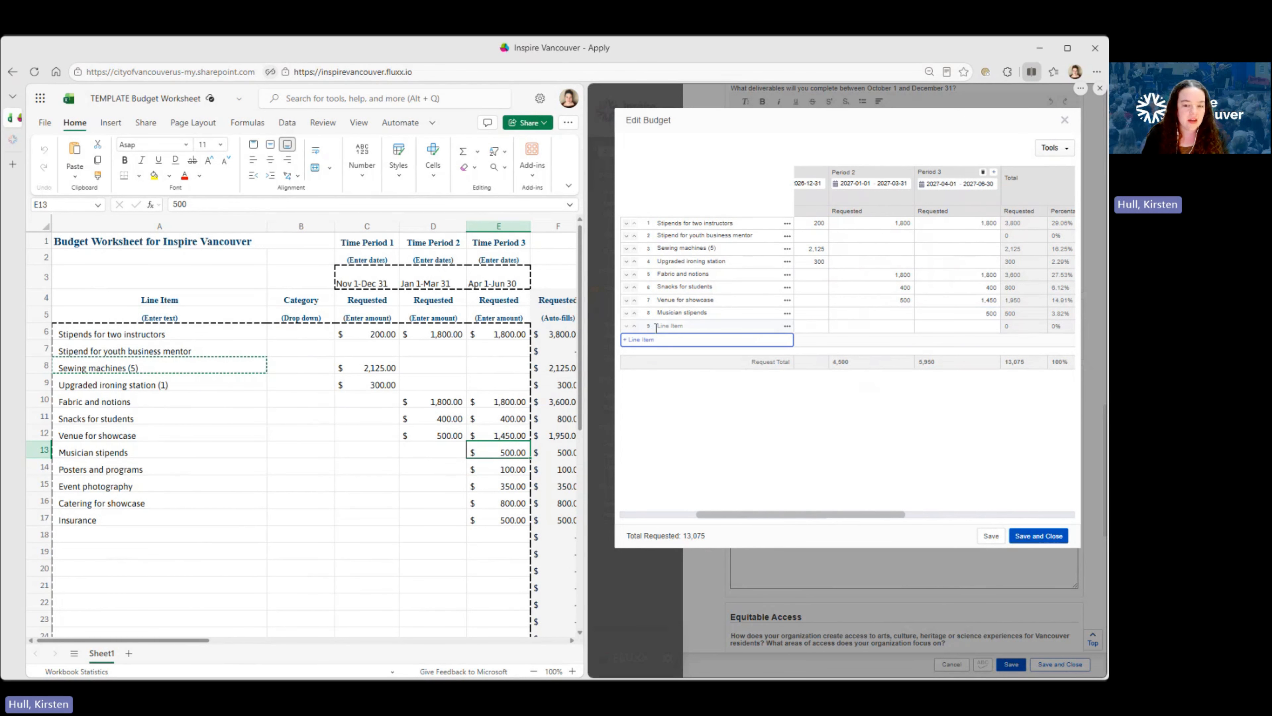
pyautogui.click(692, 326)
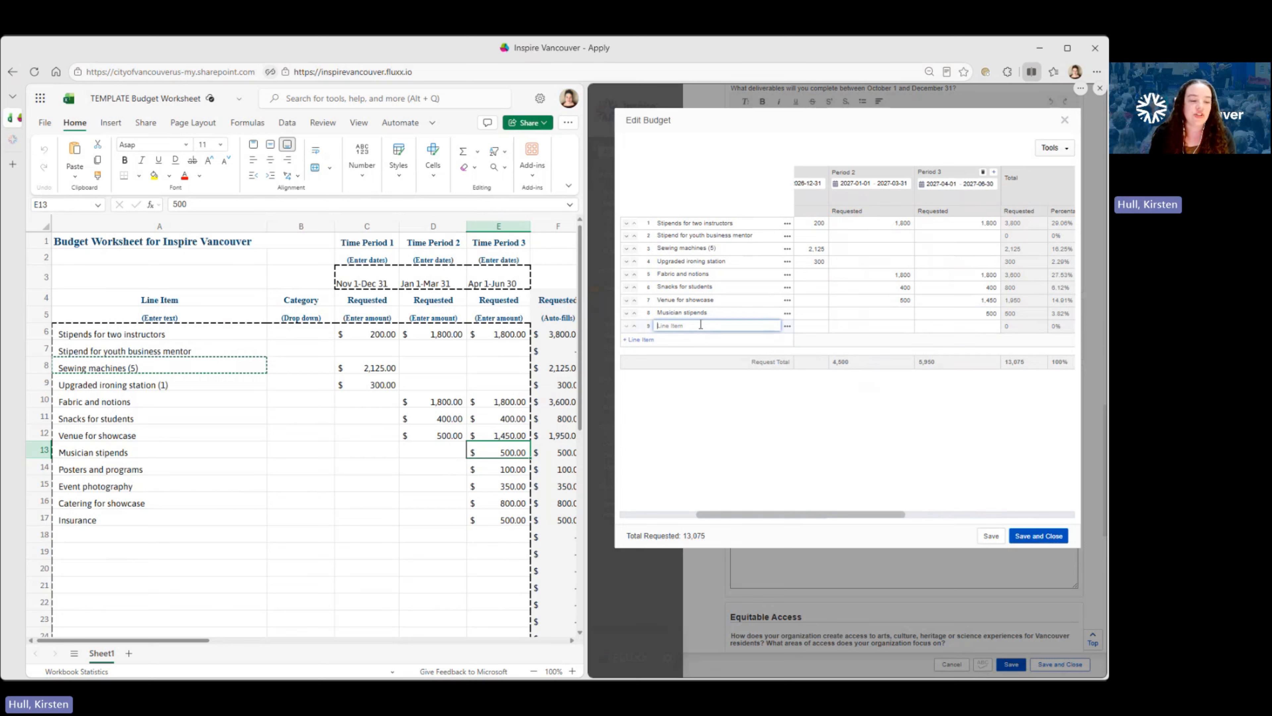
pyautogui.write('Prin')
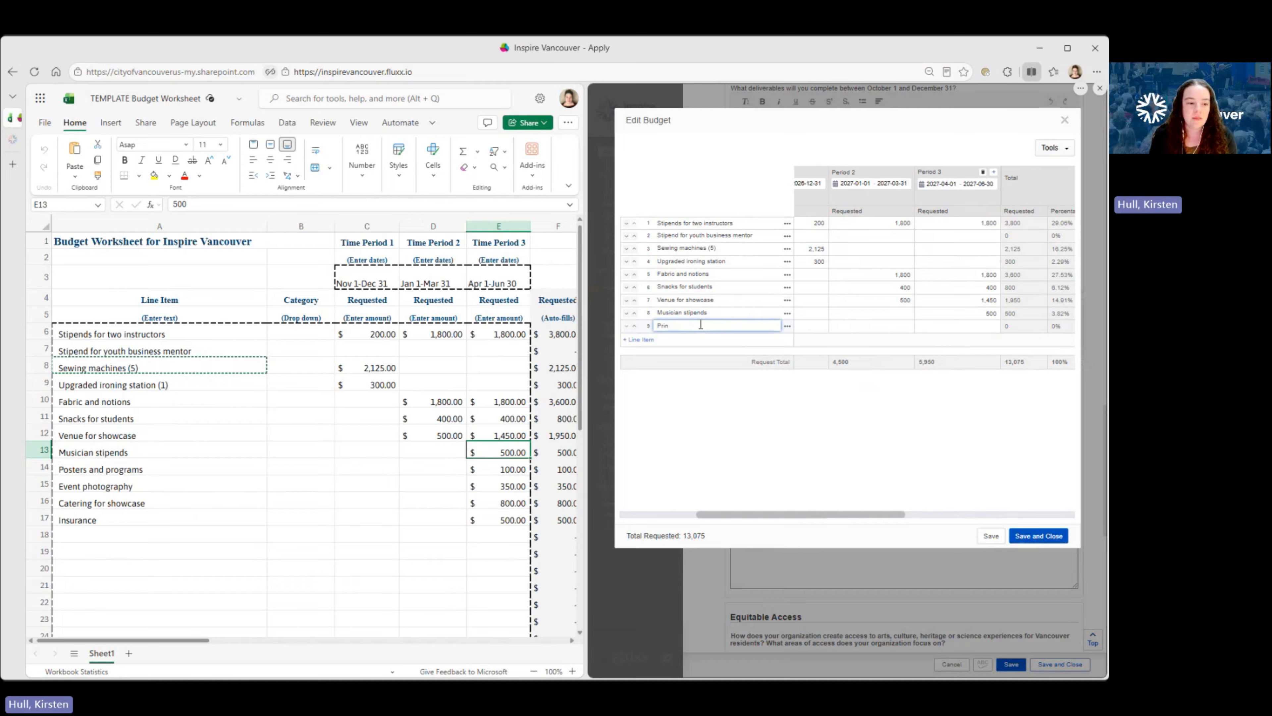
pyautogui.write('ting - posters and programs')
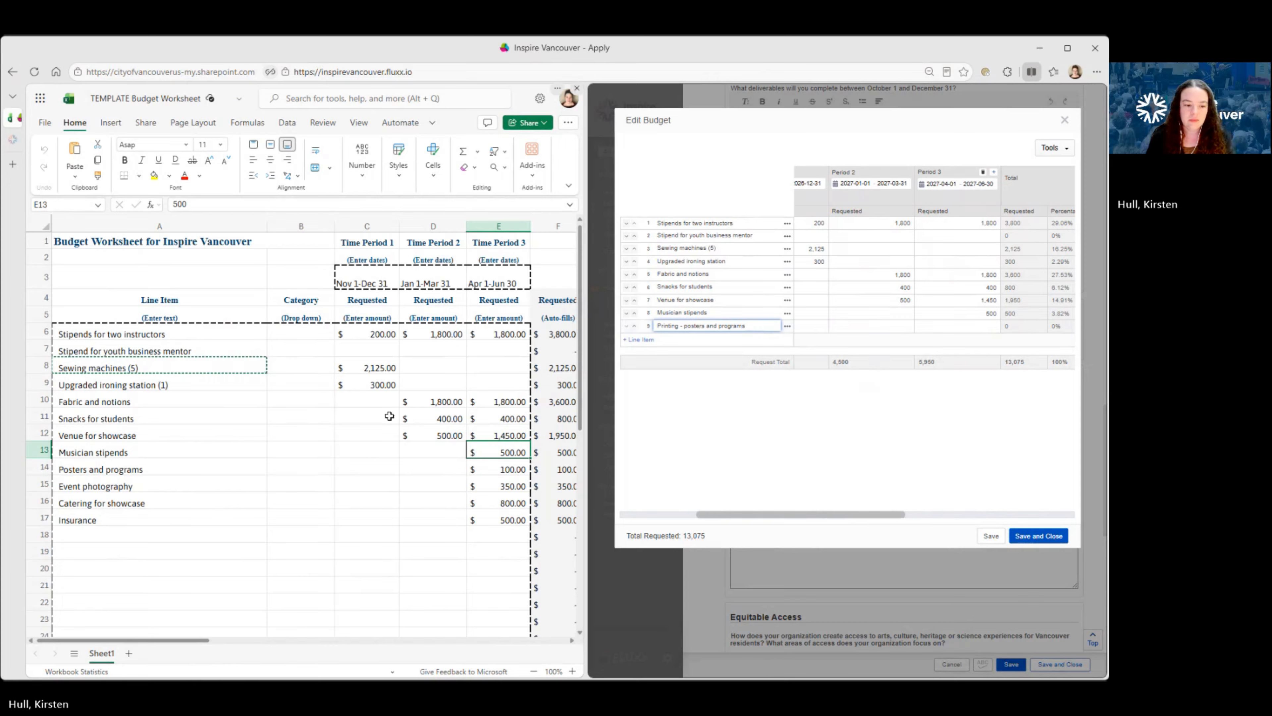
pyautogui.click(992, 326)
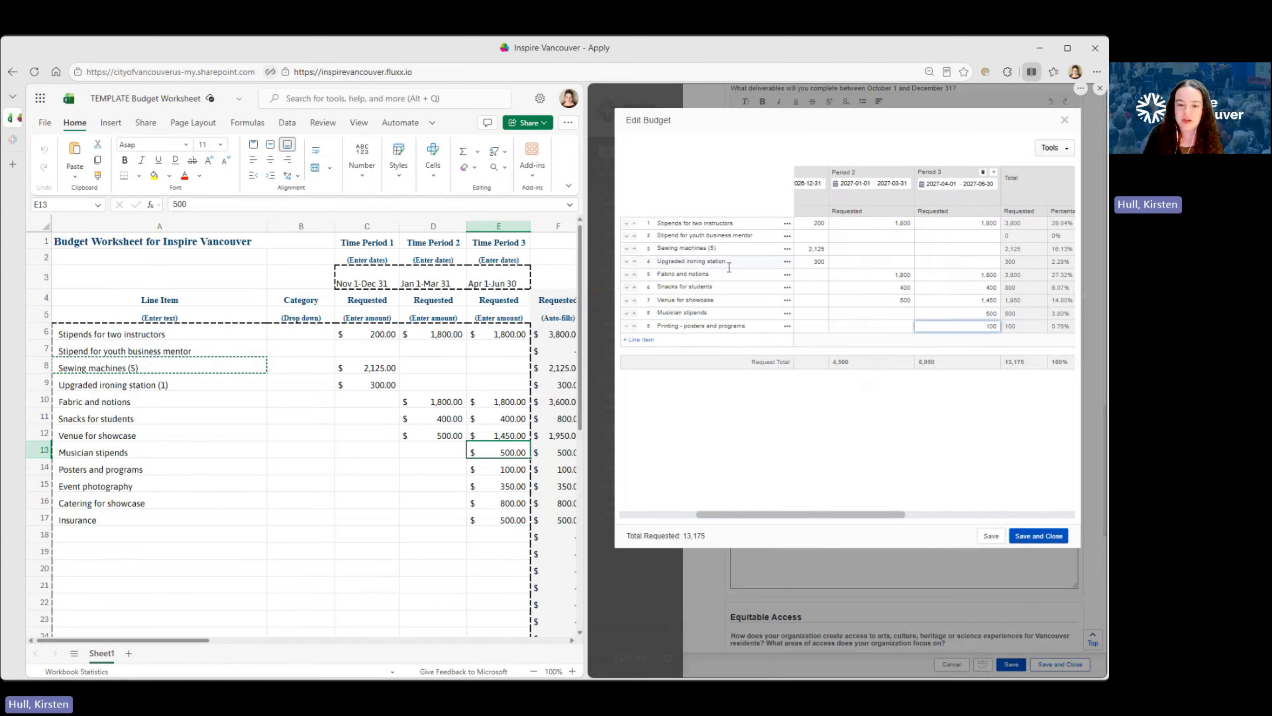
# - Add a tenth line item named "Event photography" and request 350 for it in Period 3
pyautogui.click(641, 339)
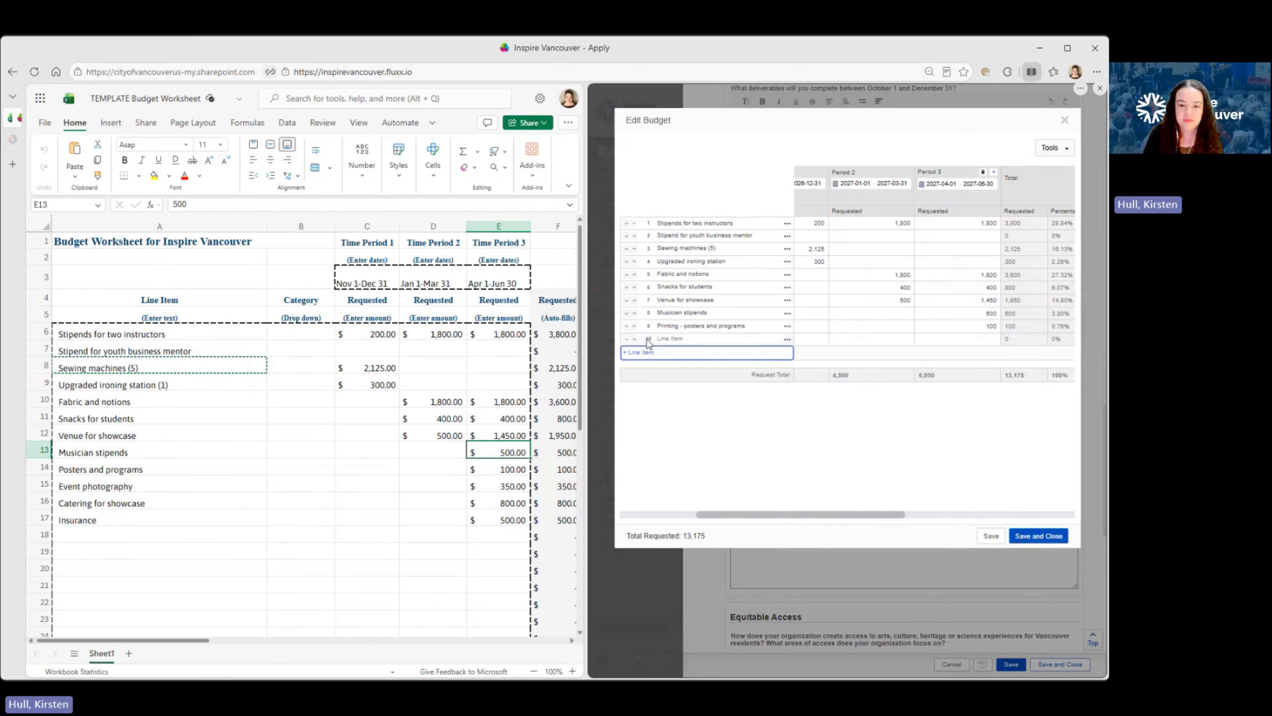
pyautogui.click(666, 338)
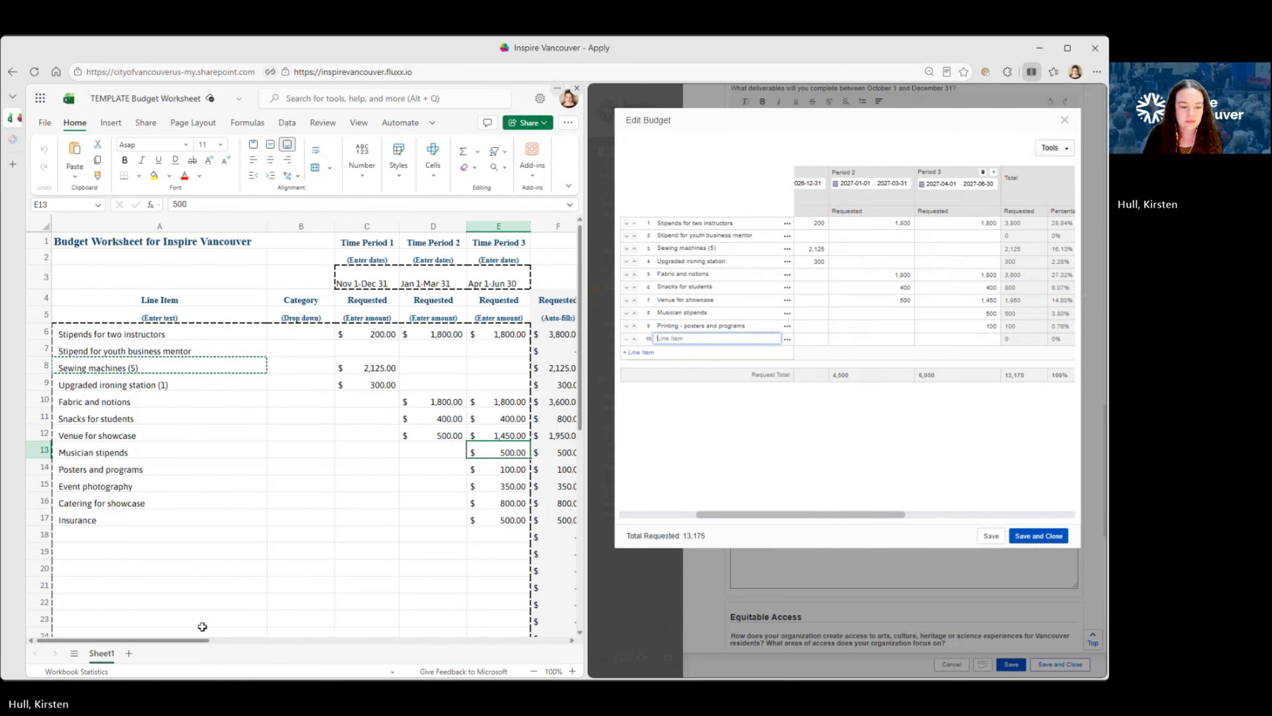
pyautogui.moveTo(186, 642)
pyautogui.mouseDown()
pyautogui.moveTo(294, 637)
pyautogui.moveTo(193, 640)
pyautogui.moveTo(169, 658)
pyautogui.moveTo(301, 650)
pyautogui.moveTo(181, 655)
pyautogui.mouseUp()
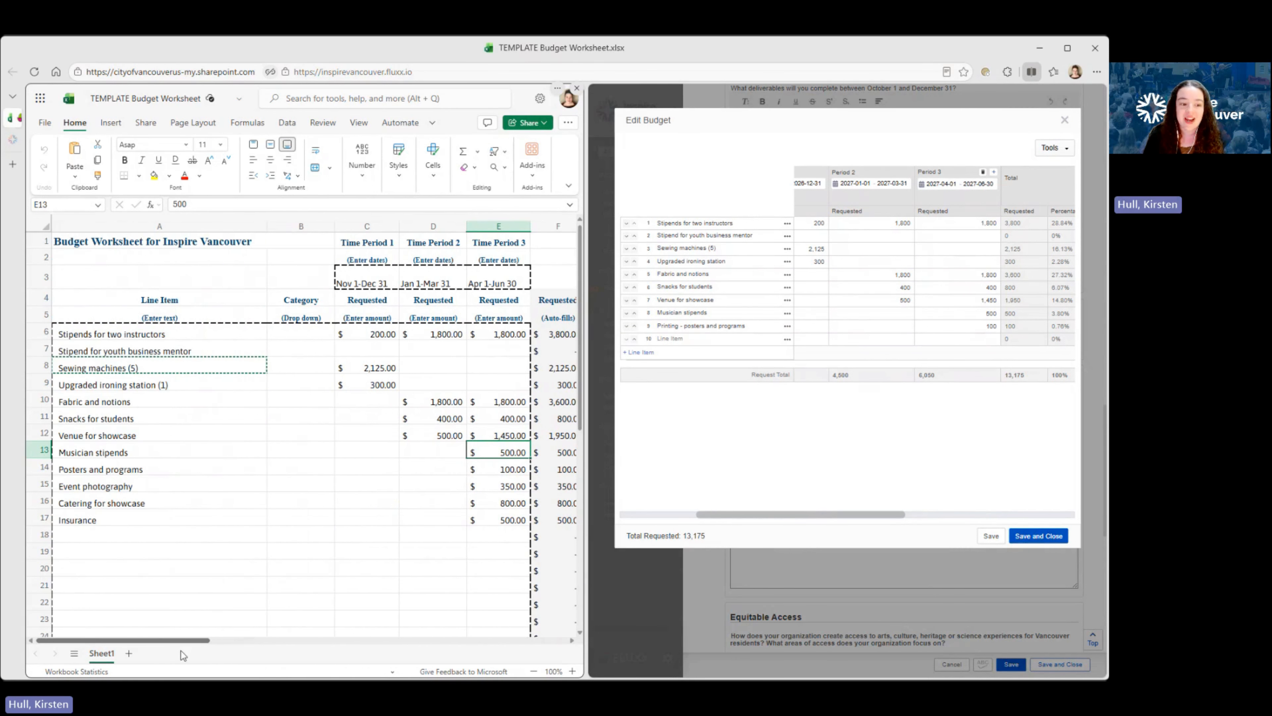
pyautogui.click(663, 337)
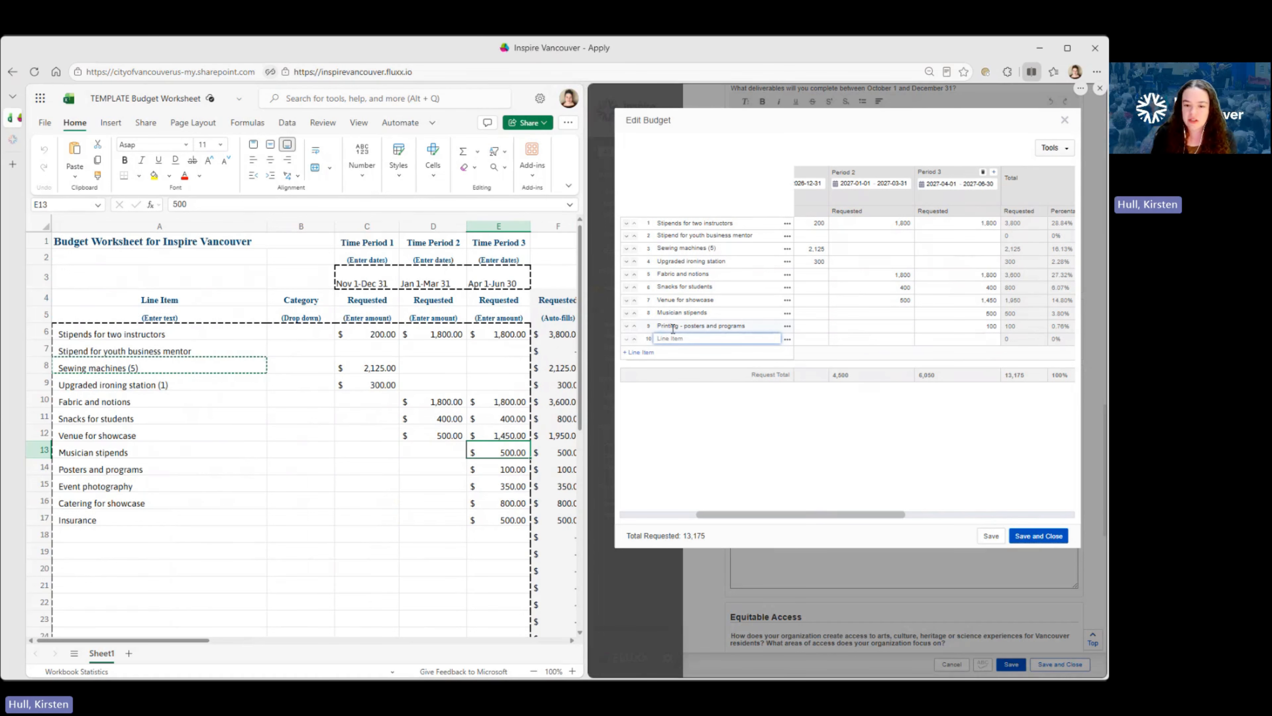
pyautogui.write('Event')
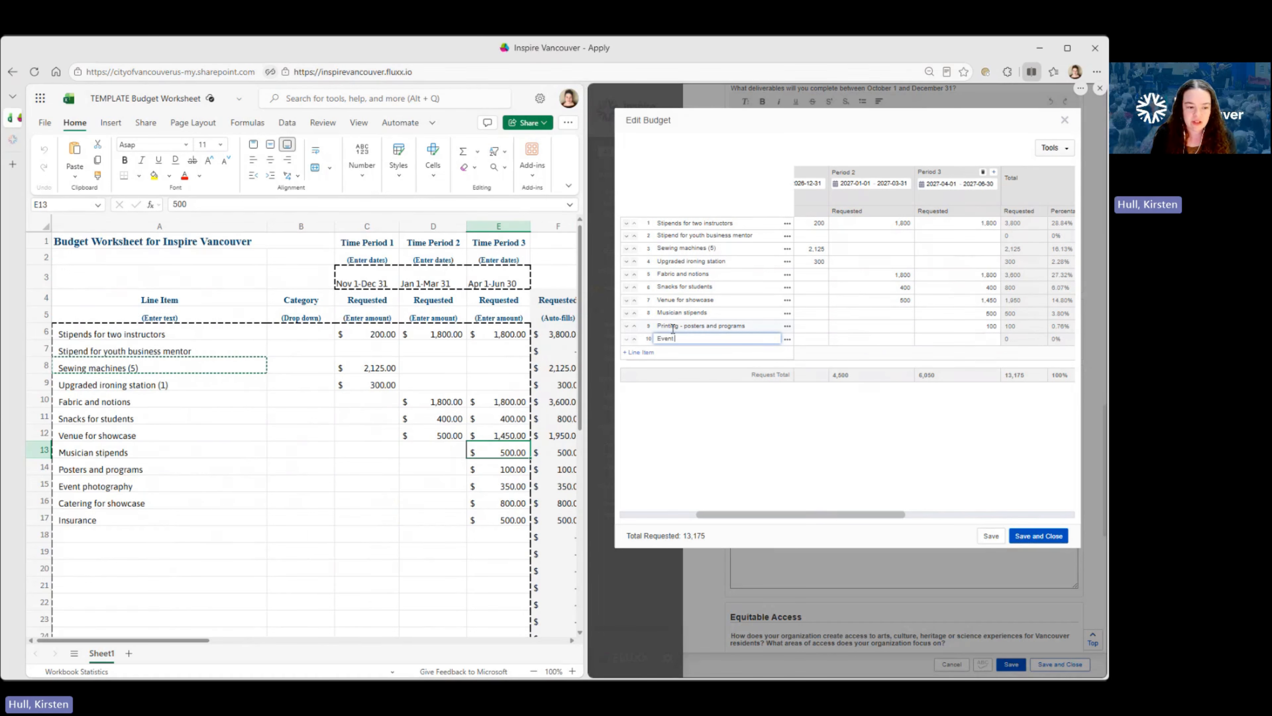
pyautogui.write(' p')
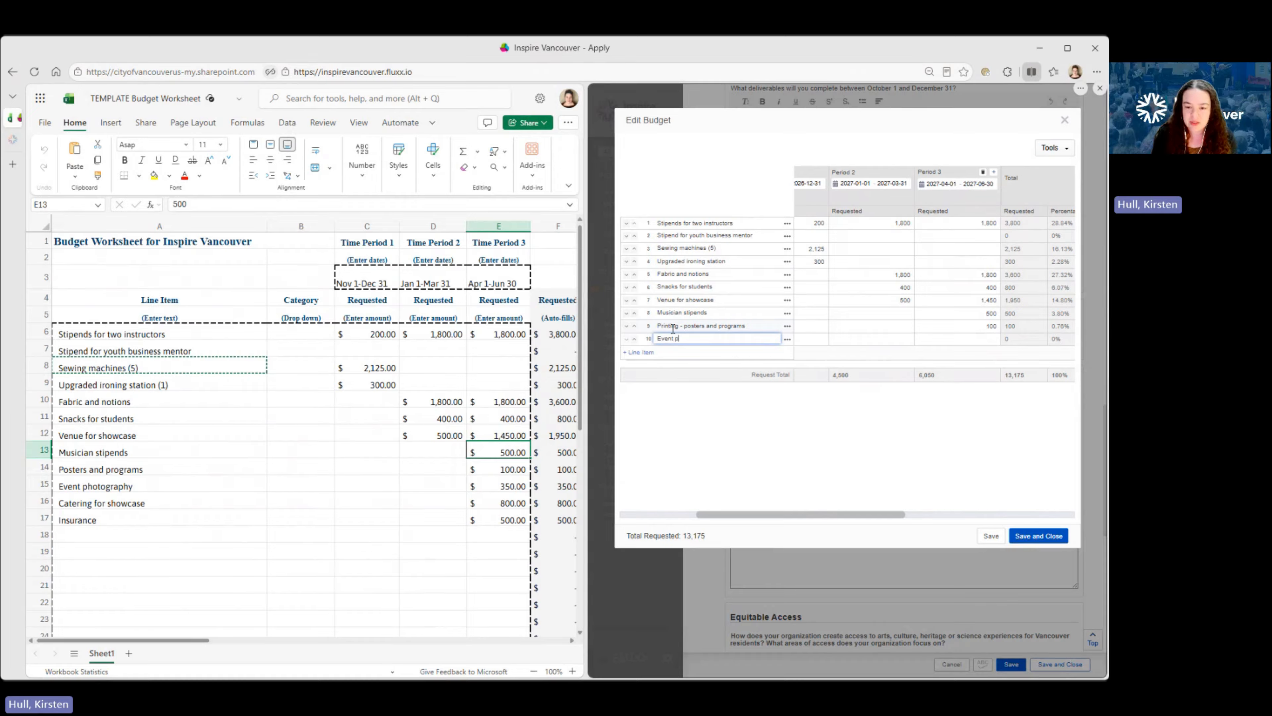
pyautogui.write('hotography')
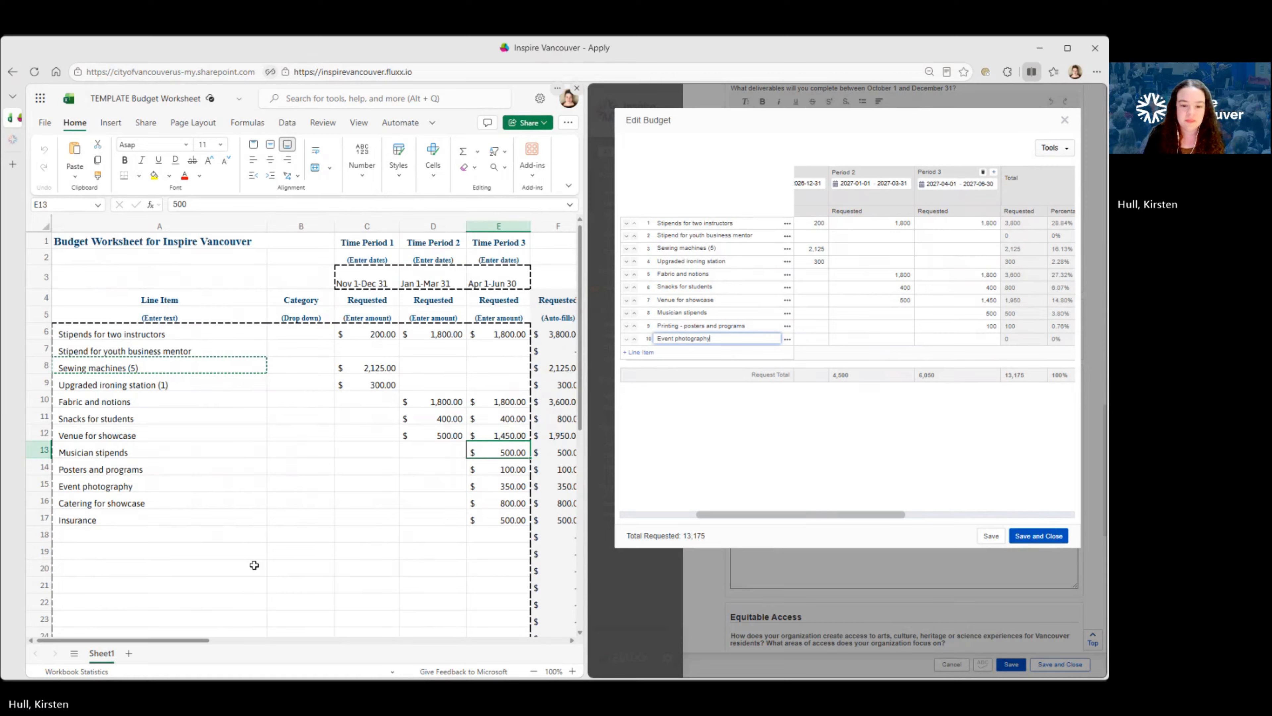
pyautogui.click(981, 338)
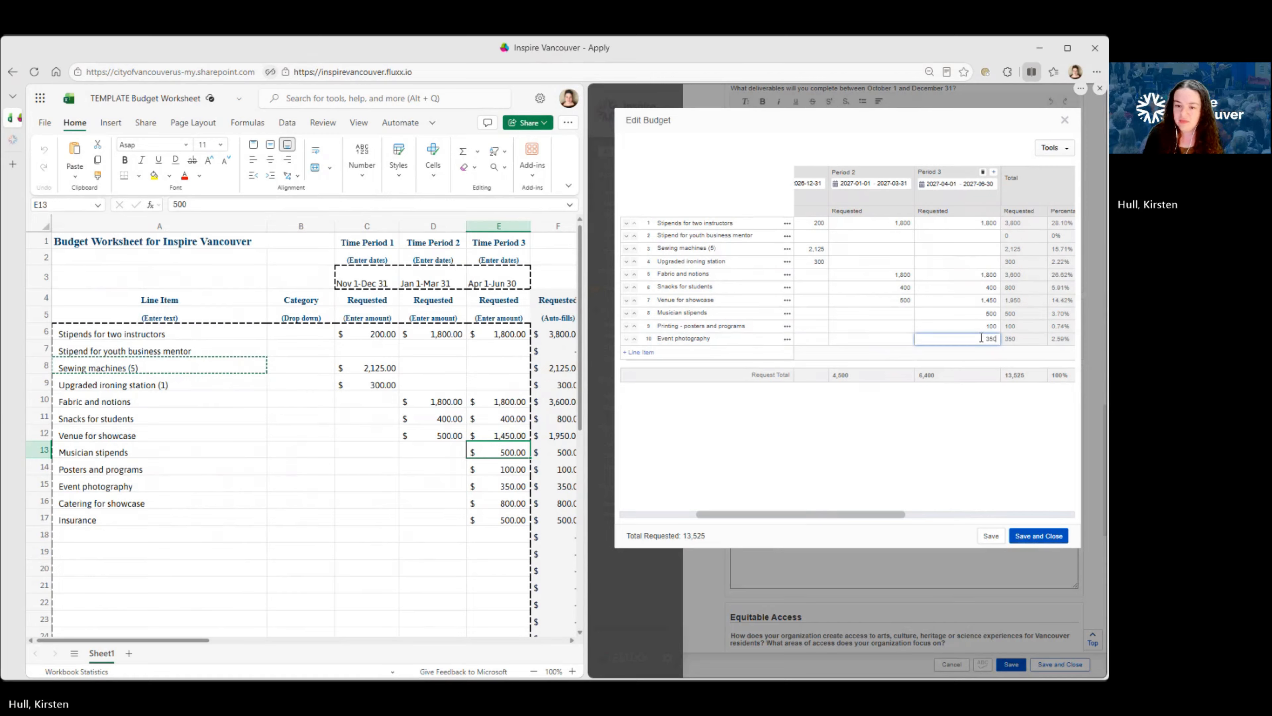
# - Add an empty eleventh line item and assign the printing line item the budget category Marketing > Marketing Materials
pyautogui.click(645, 353)
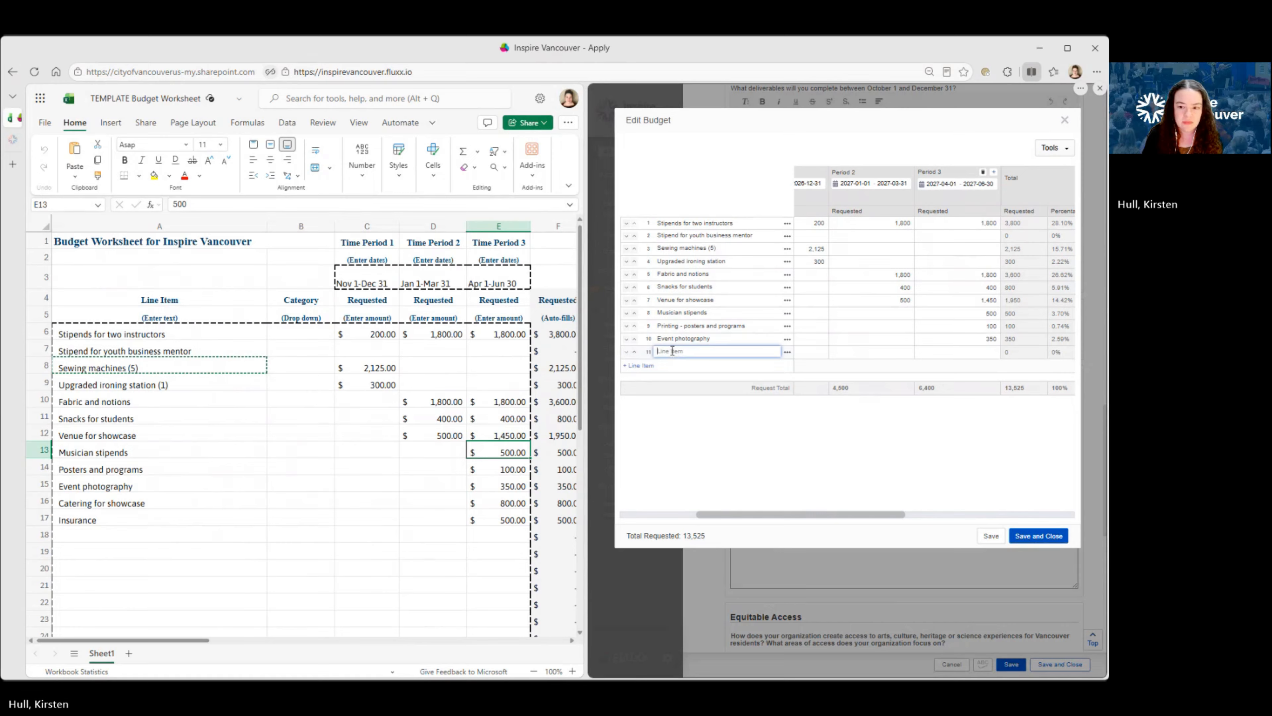
pyautogui.moveTo(786, 514); pyautogui.dragTo(688, 524)
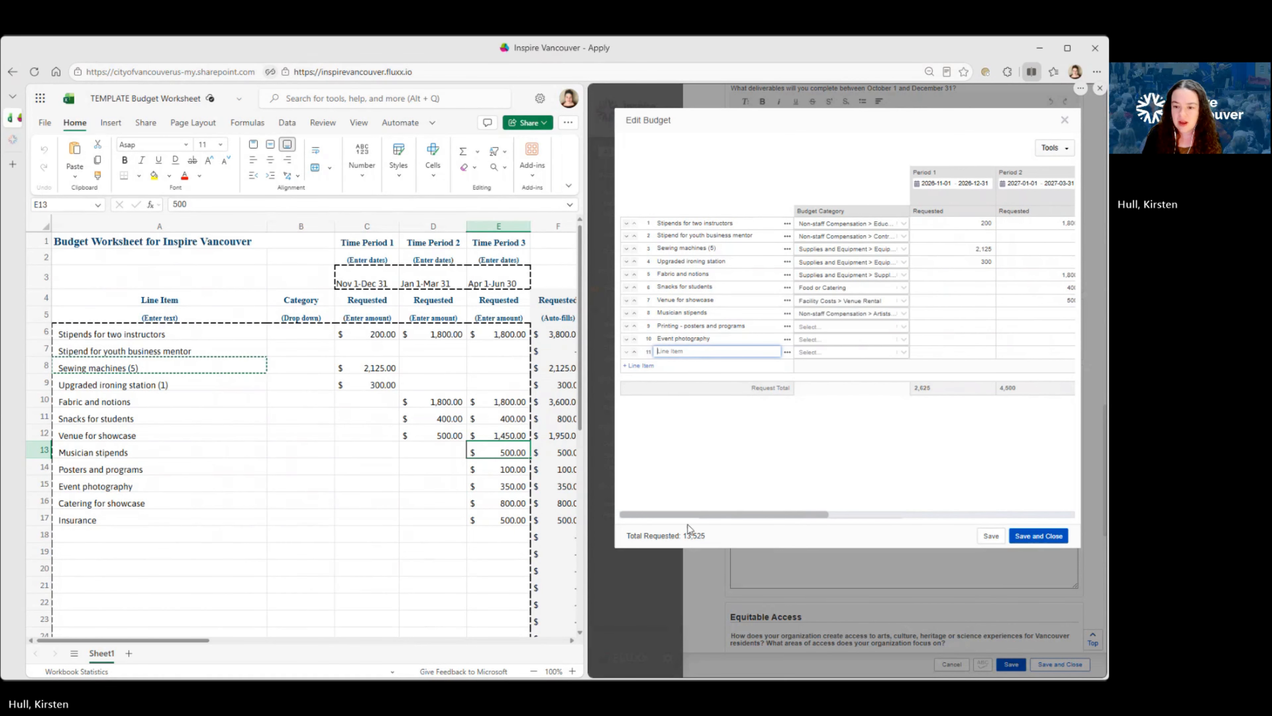
pyautogui.click(901, 327)
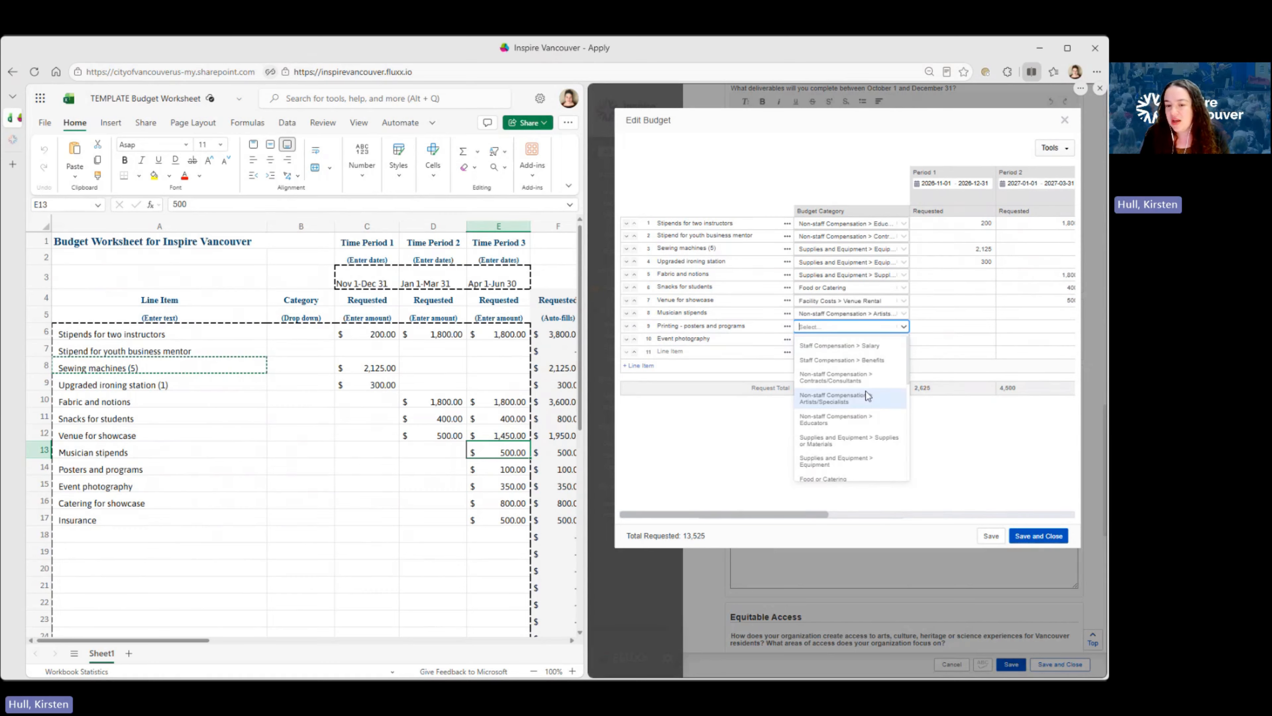
pyautogui.scroll(-3, 871, 464)
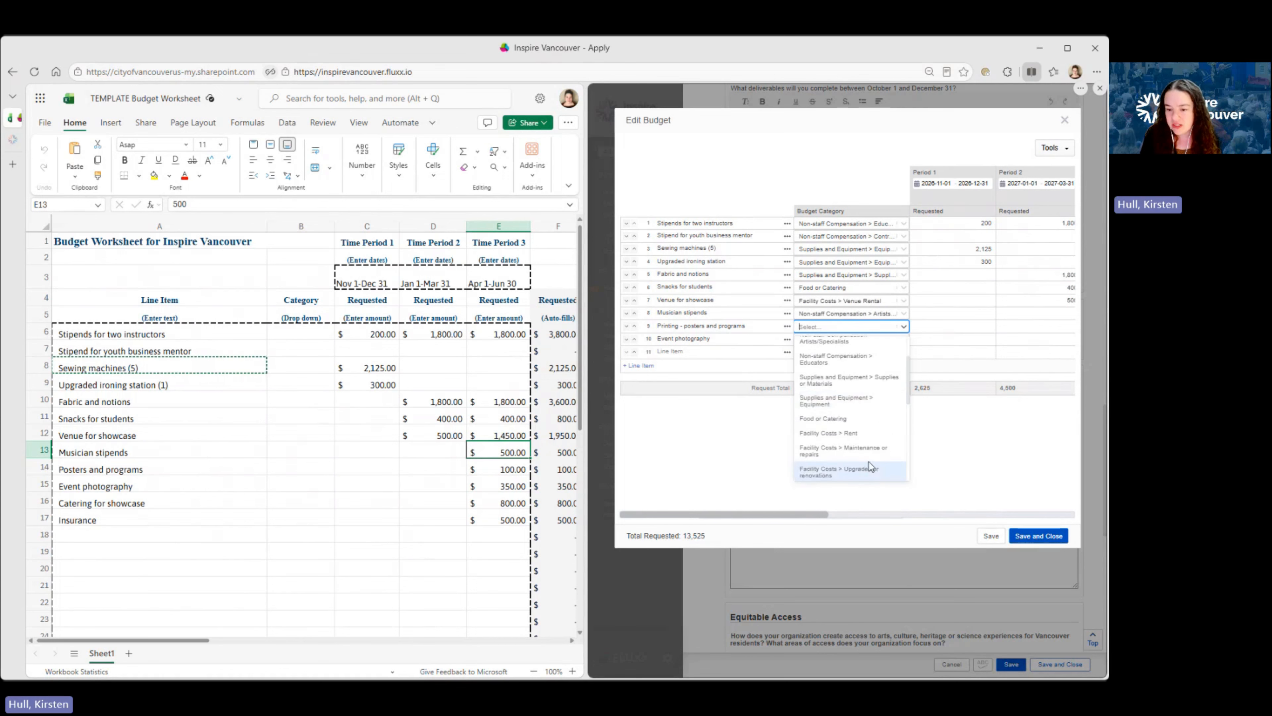
pyautogui.scroll(-4, 874, 463)
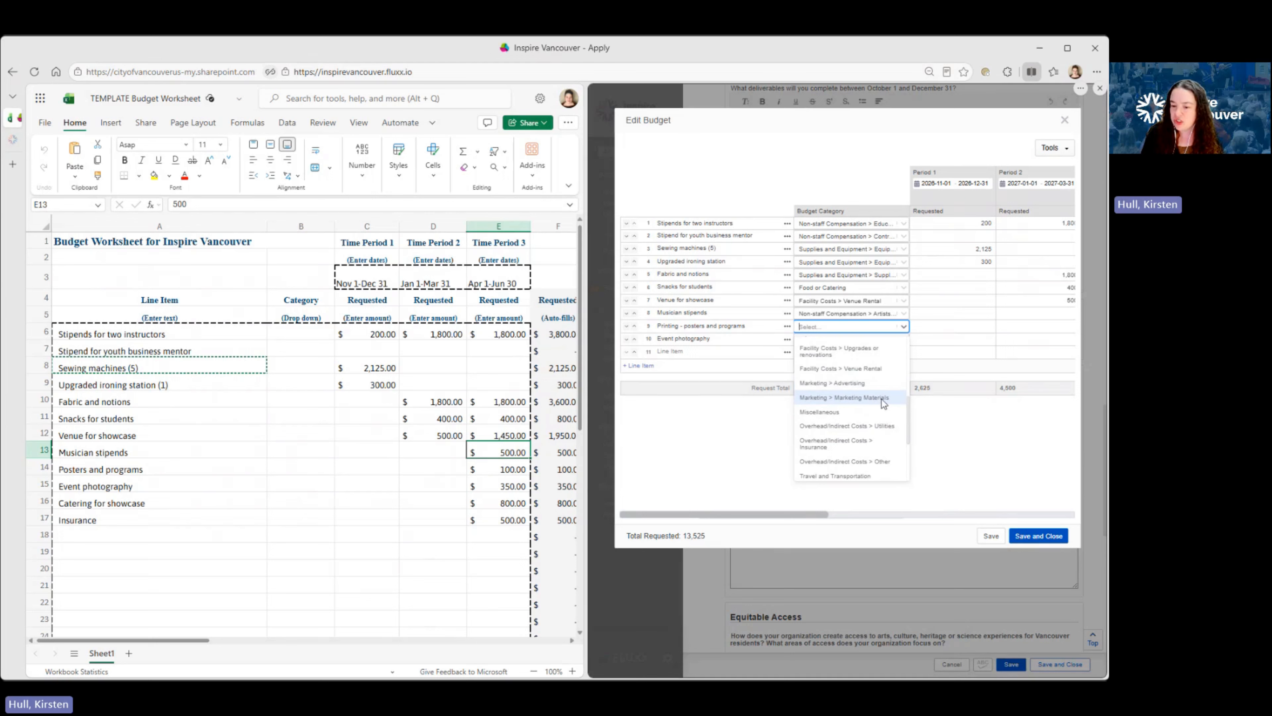
pyautogui.scroll(-2, 887, 397)
pyautogui.scroll(2, 888, 399)
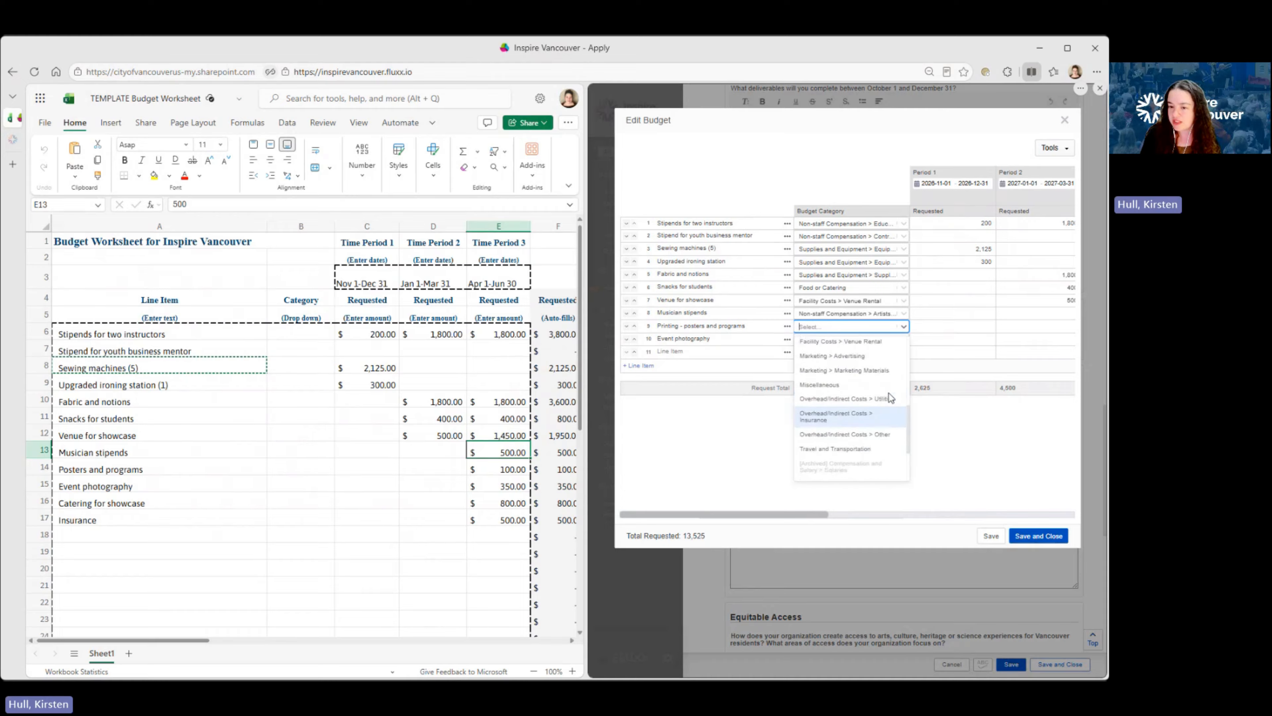
pyautogui.click(887, 398)
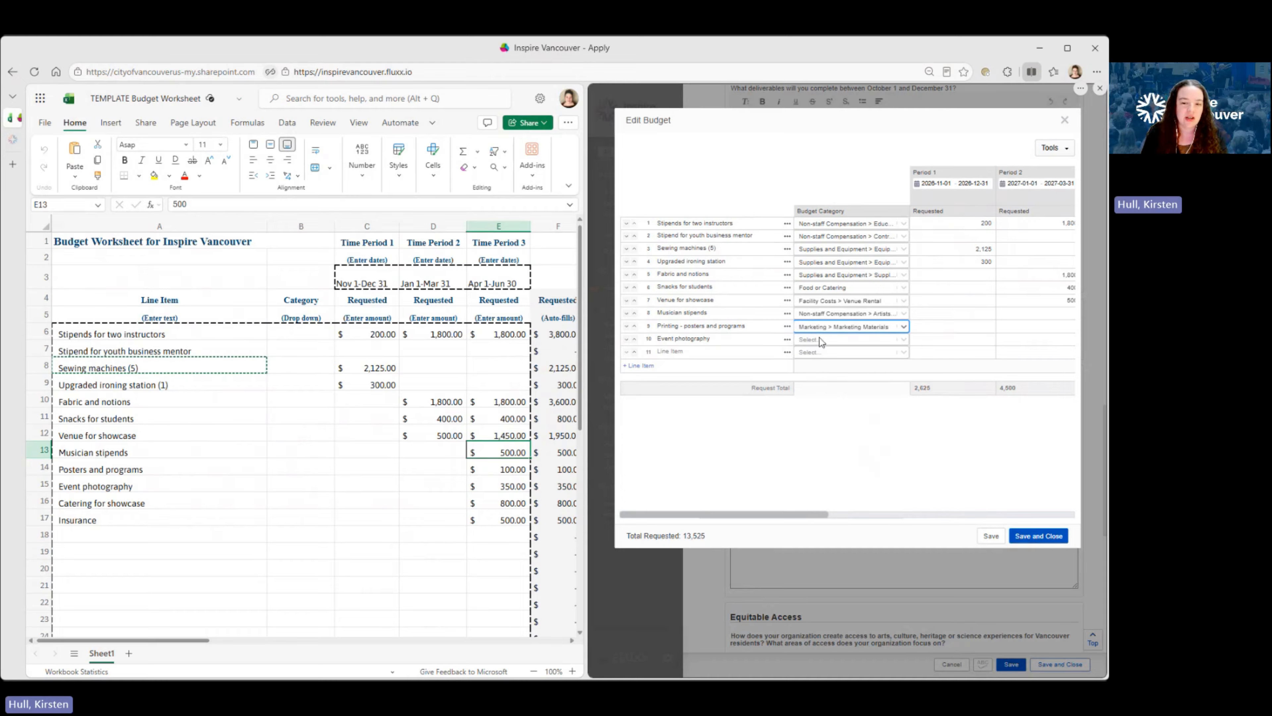
# - Assign the event photography line item the budget category Non-staff Compensation > Artists/Specialists
pyautogui.click(827, 340)
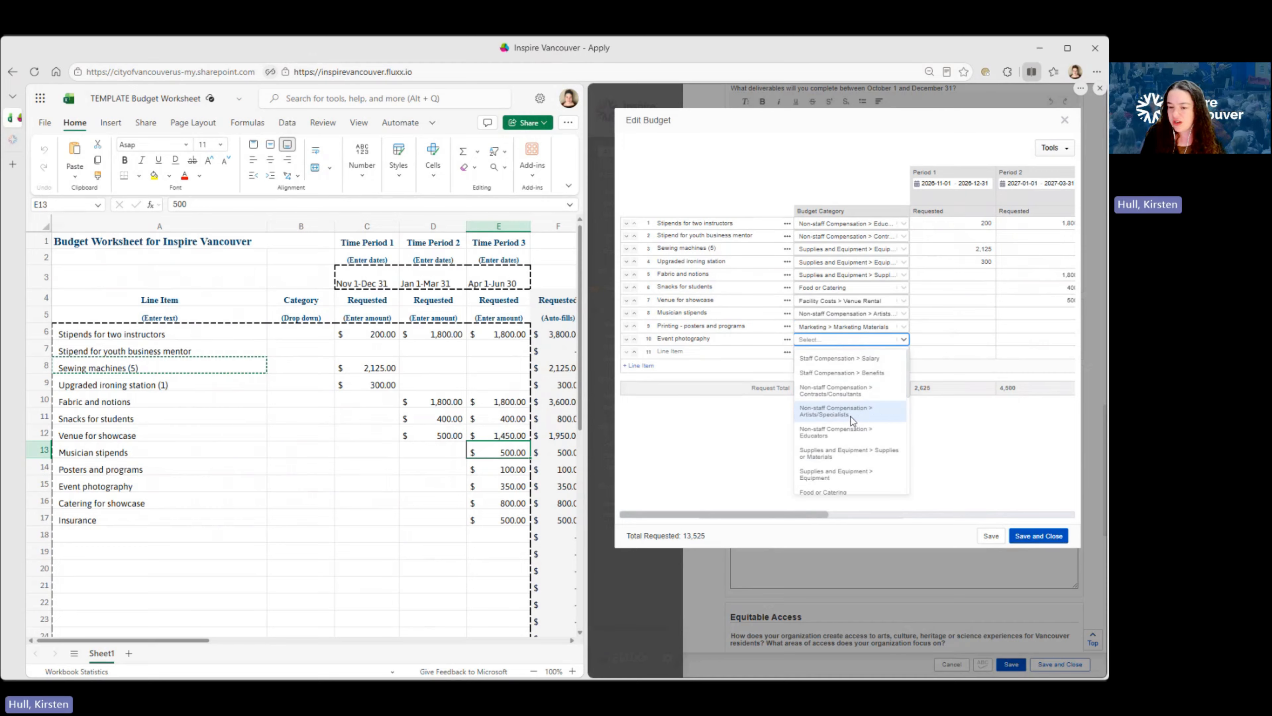
pyautogui.click(831, 406)
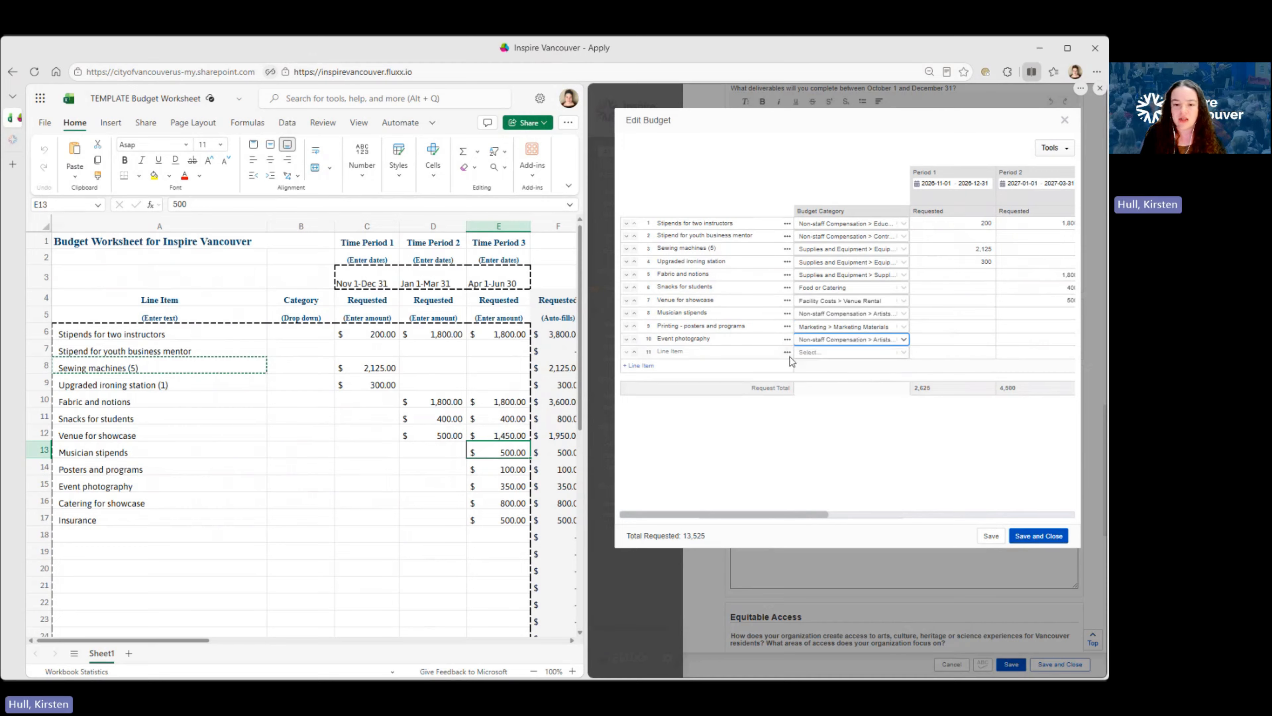
# - Name the empty eleventh line item "Catering for showcase", as in the worksheet
pyautogui.click(746, 353)
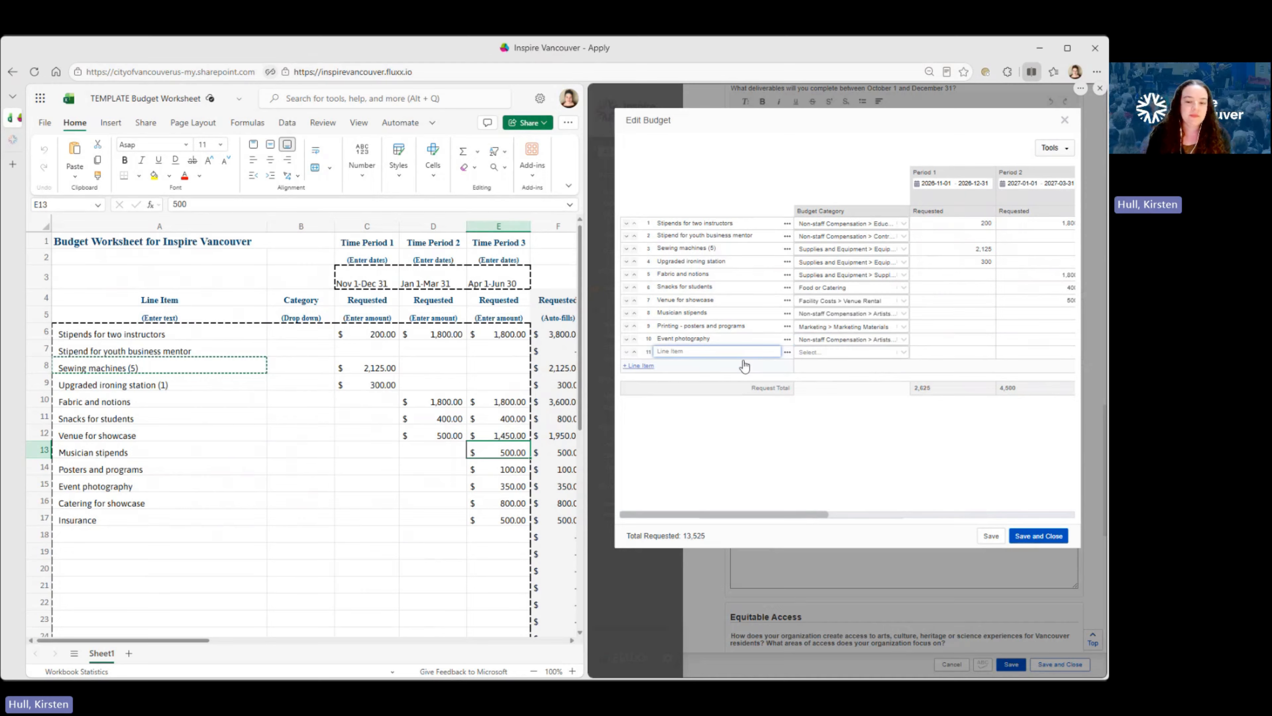
pyautogui.write('Cater')
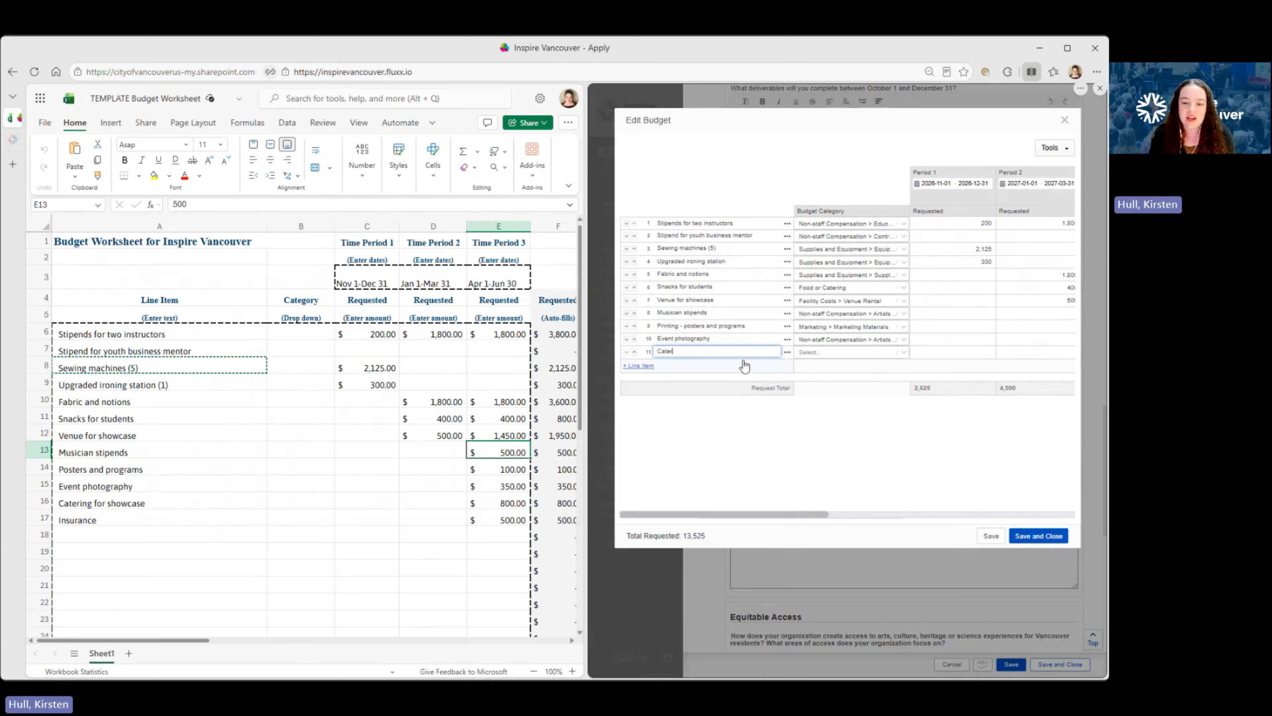
pyautogui.write('ing f')
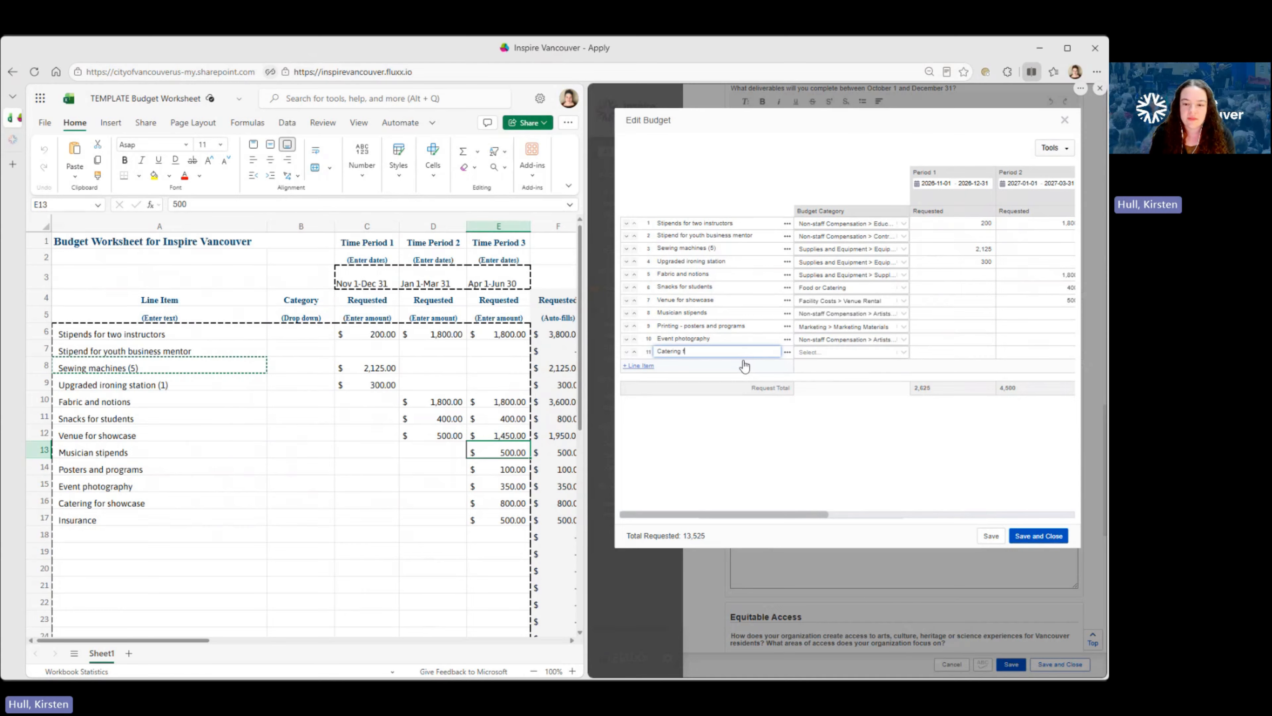
pyautogui.write('or showcase')
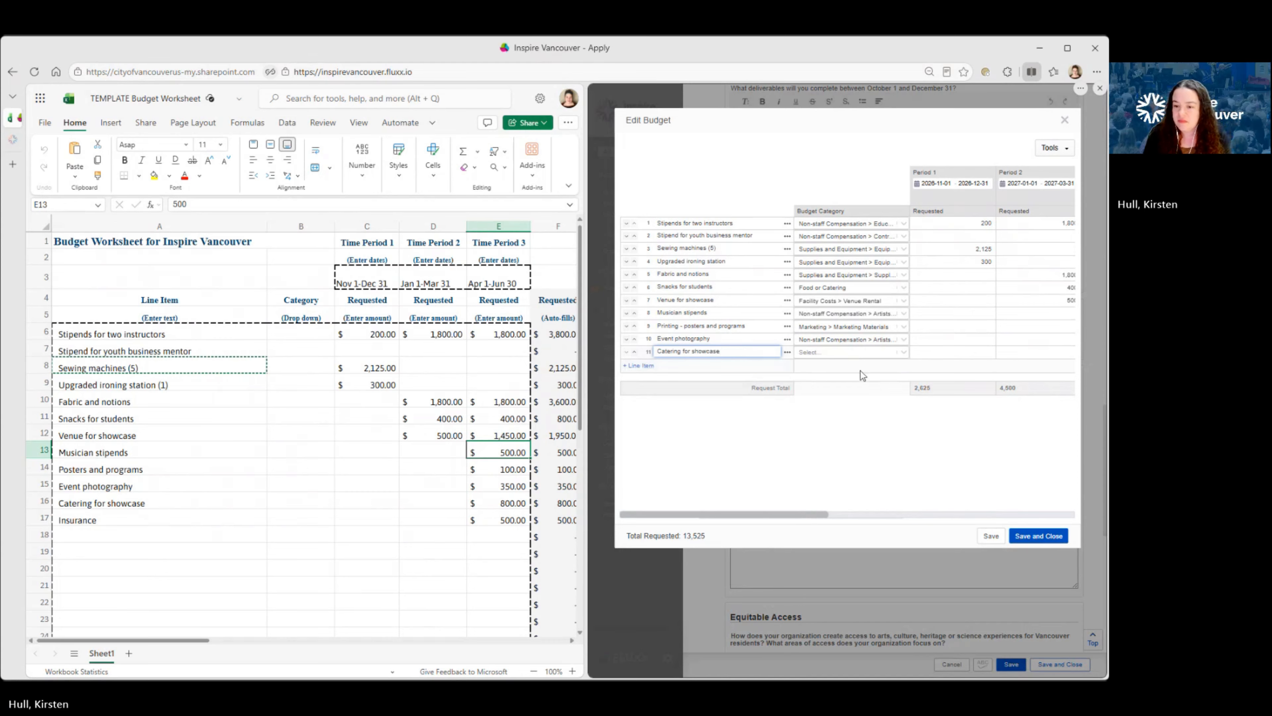
# - Assign the showcase catering line item the budget category Food or Catering and request 800 for it in Period 3
pyautogui.click(904, 352)
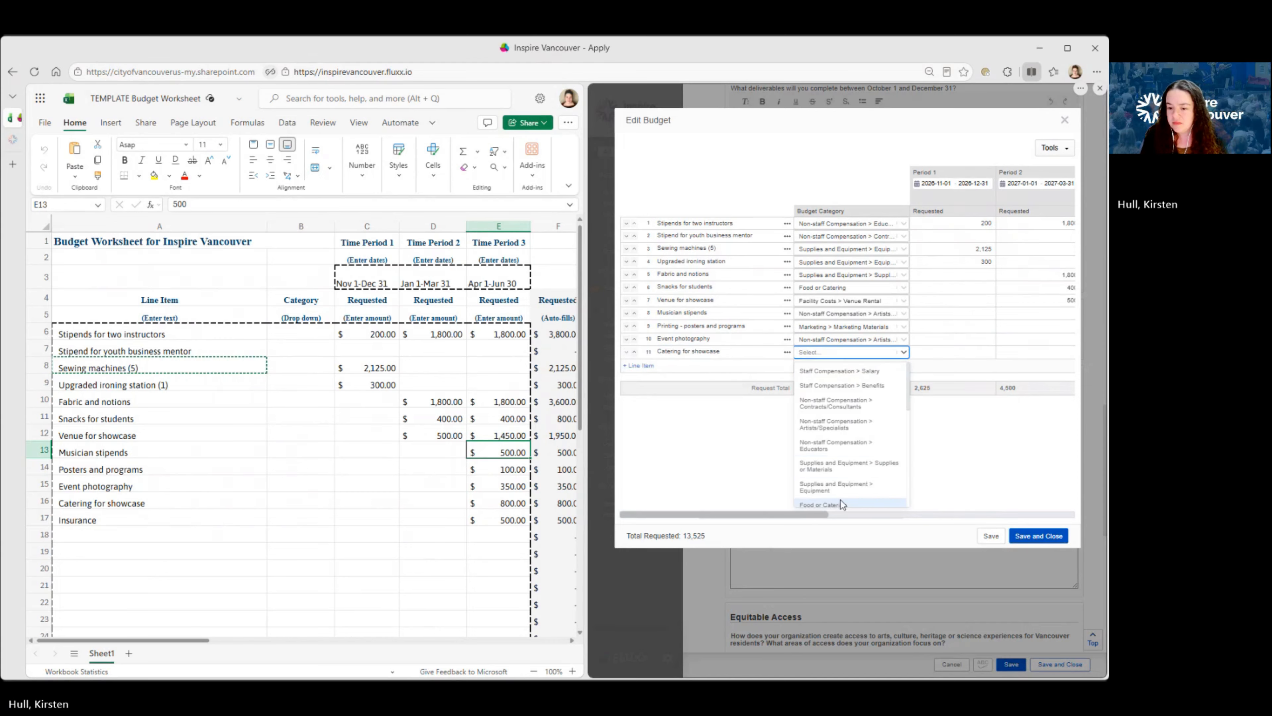
pyautogui.scroll(-2, 839, 496)
pyautogui.click(836, 449)
pyautogui.moveTo(794, 516); pyautogui.dragTo(888, 518)
pyautogui.click(931, 355)
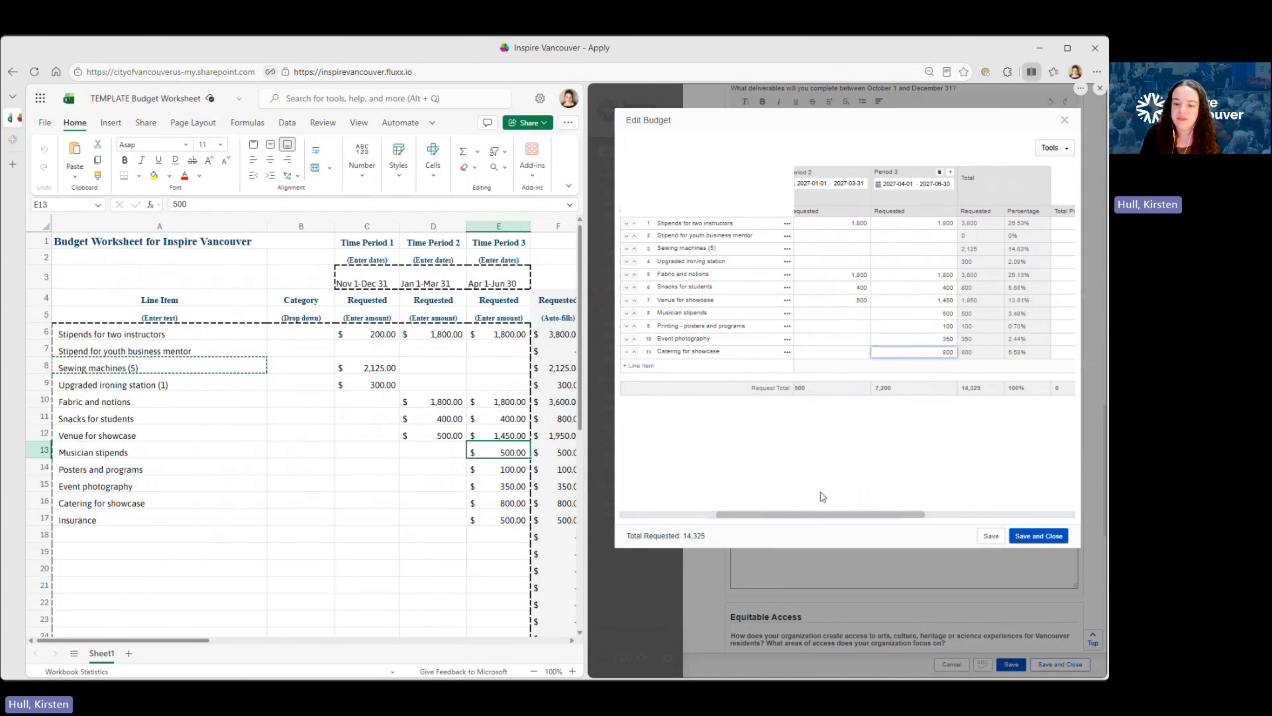
# - Add a twelfth line item named "Insurance" and assign it the budget category Overhead/Indirect Costs > Insurance
pyautogui.click(804, 518)
pyautogui.moveTo(794, 521); pyautogui.dragTo(684, 519)
pyautogui.click(641, 366)
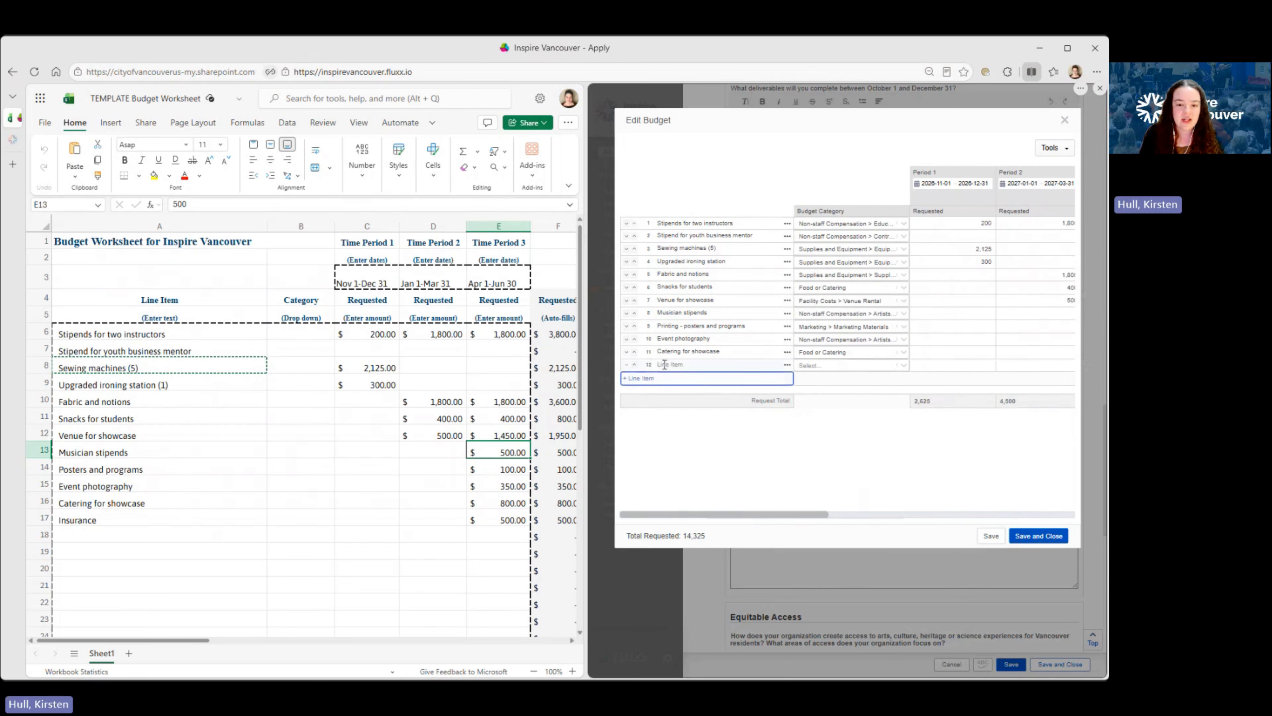
pyautogui.click(677, 364)
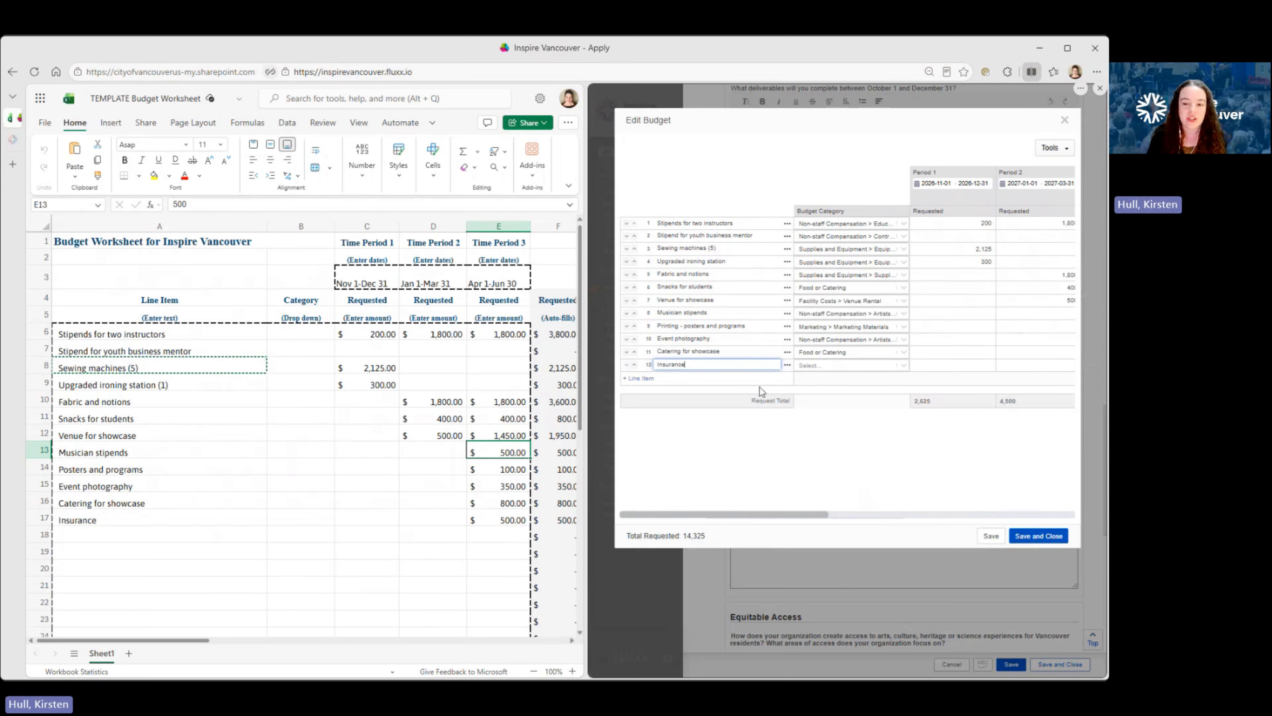
pyautogui.click(850, 366)
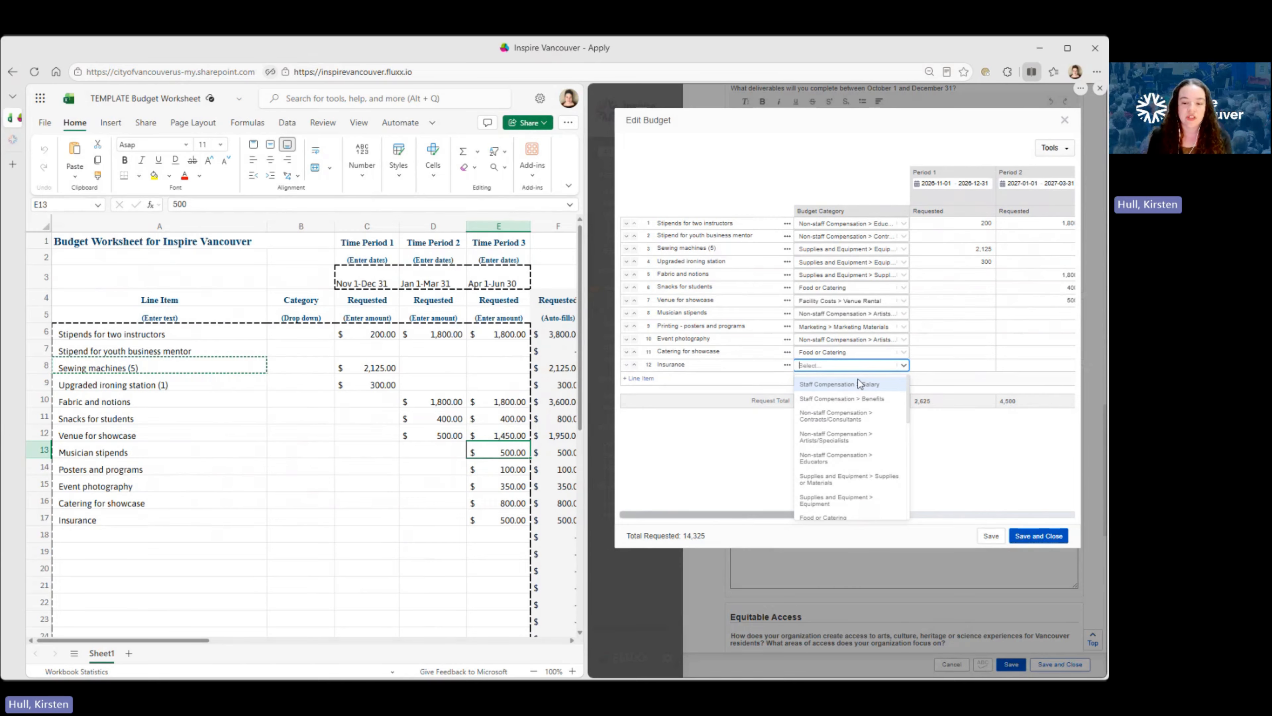
pyautogui.scroll(-4, 875, 453)
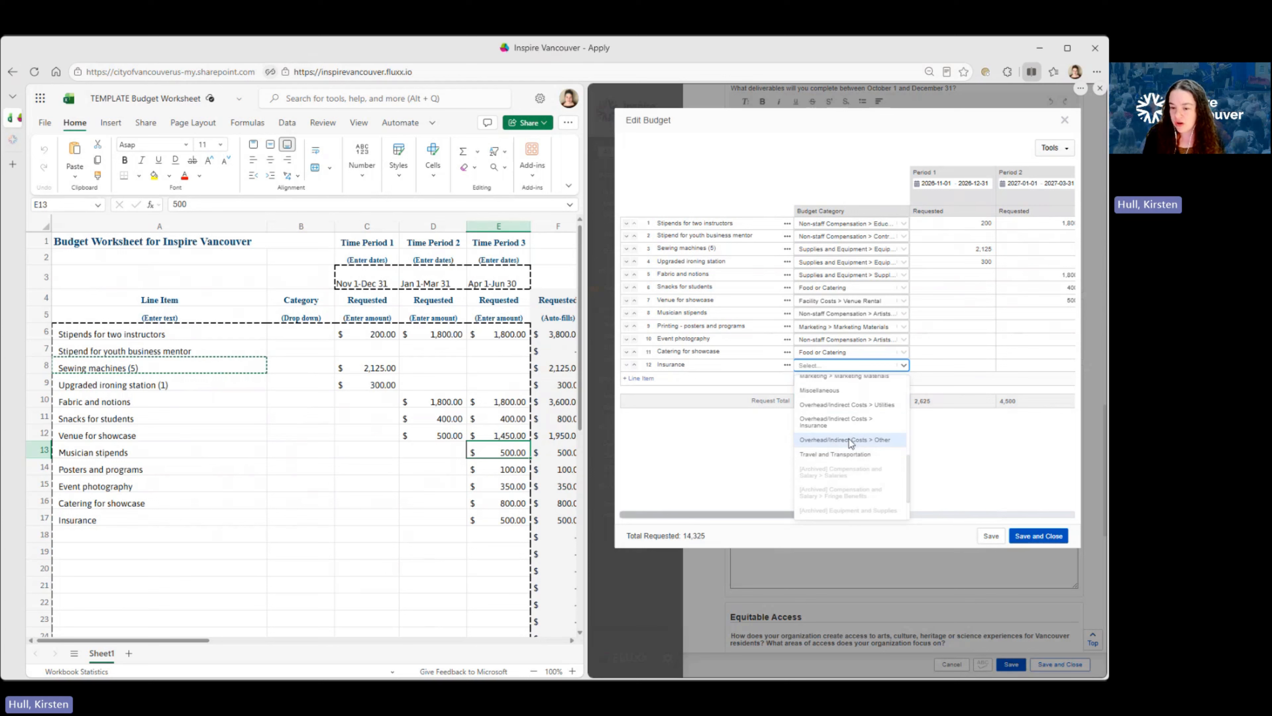
pyautogui.scroll(2, 847, 430)
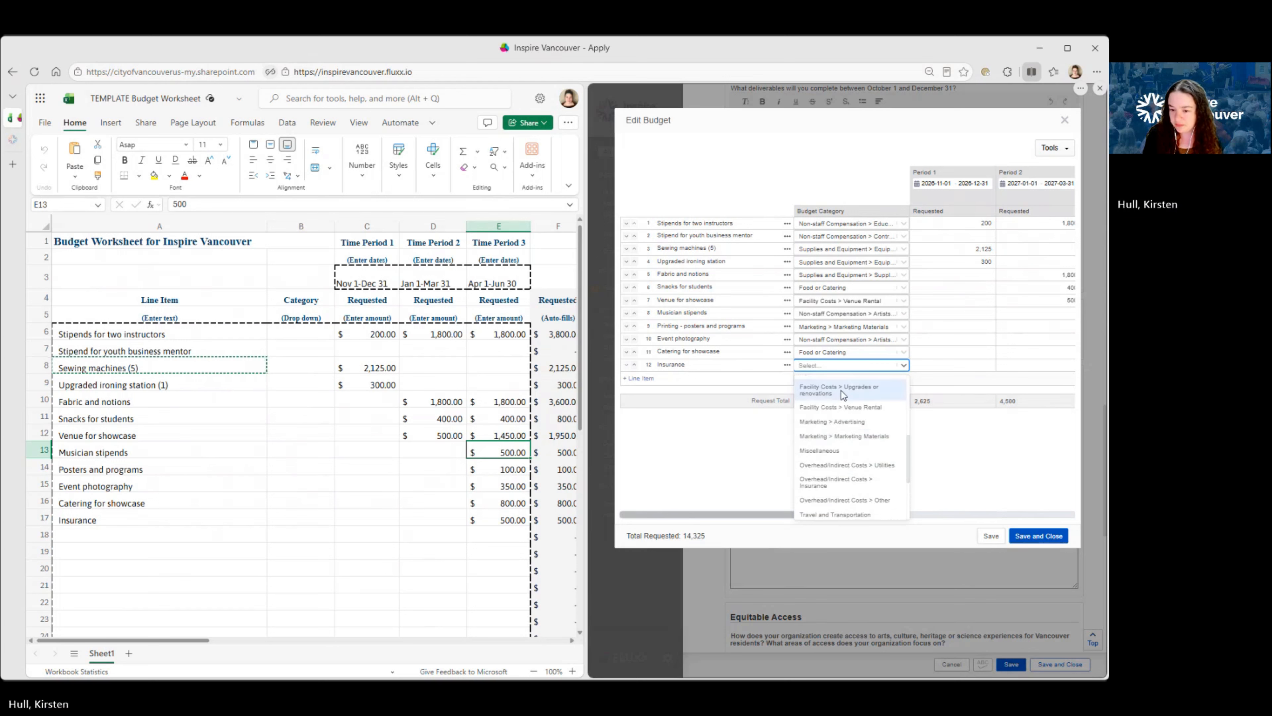
pyautogui.click(874, 484)
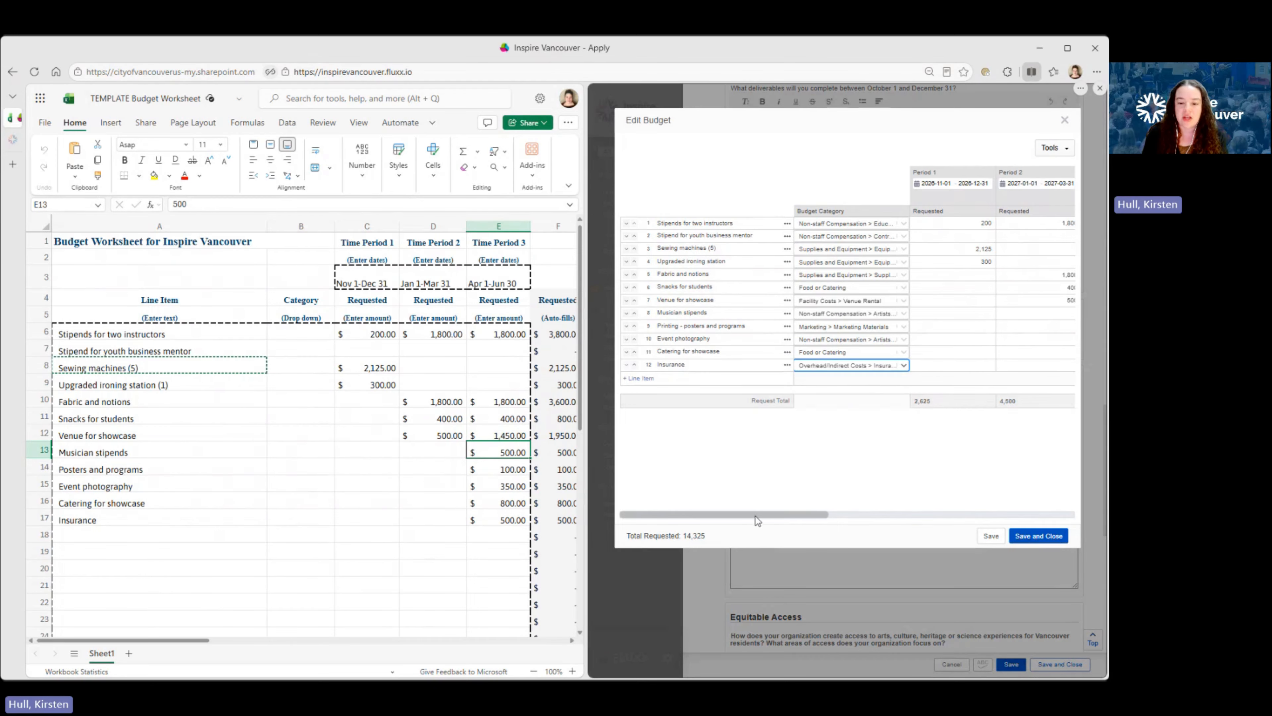
# - Request 500 for the insurance line item in Period 3
pyautogui.moveTo(756, 521); pyautogui.dragTo(855, 519)
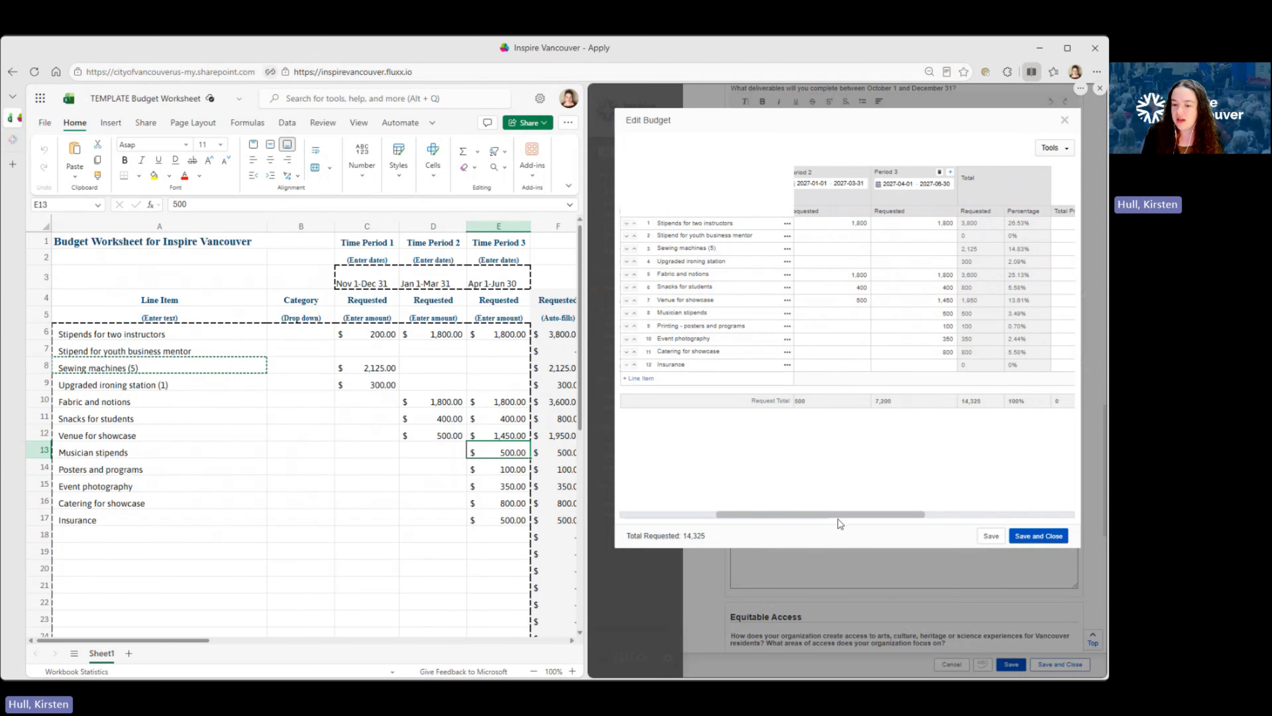
pyautogui.moveTo(840, 523); pyautogui.dragTo(790, 537)
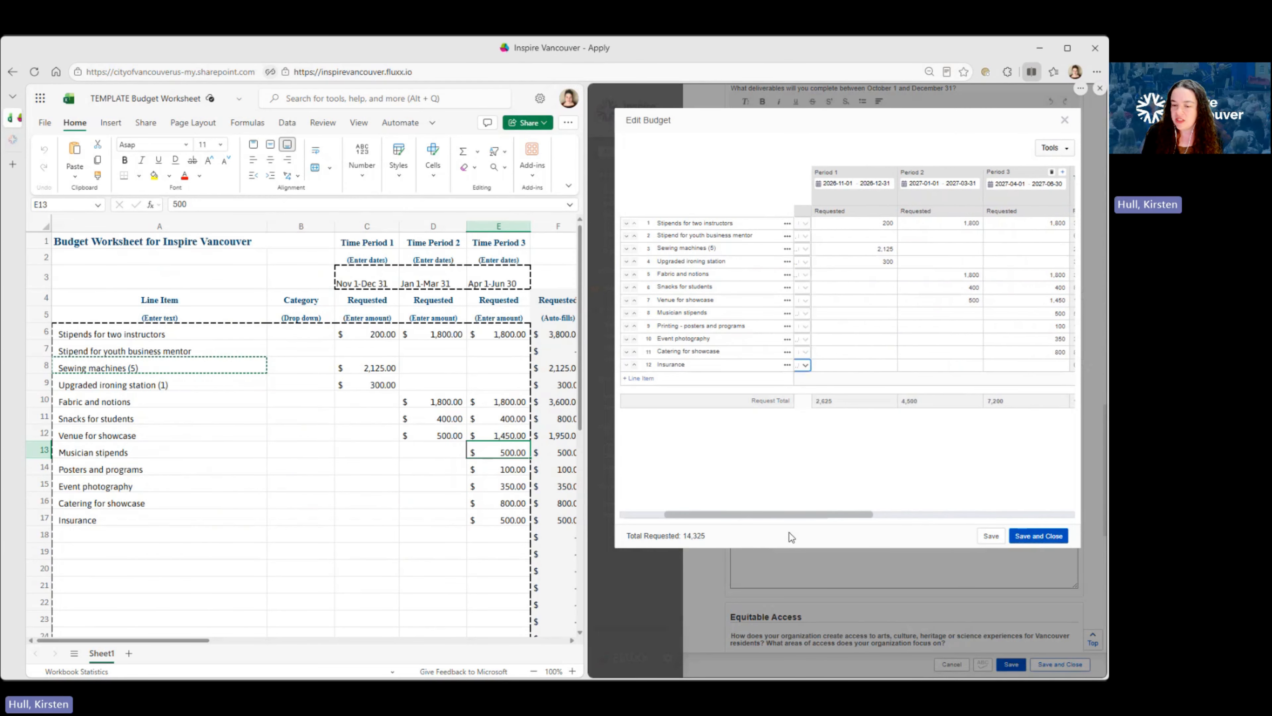
pyautogui.click(851, 364)
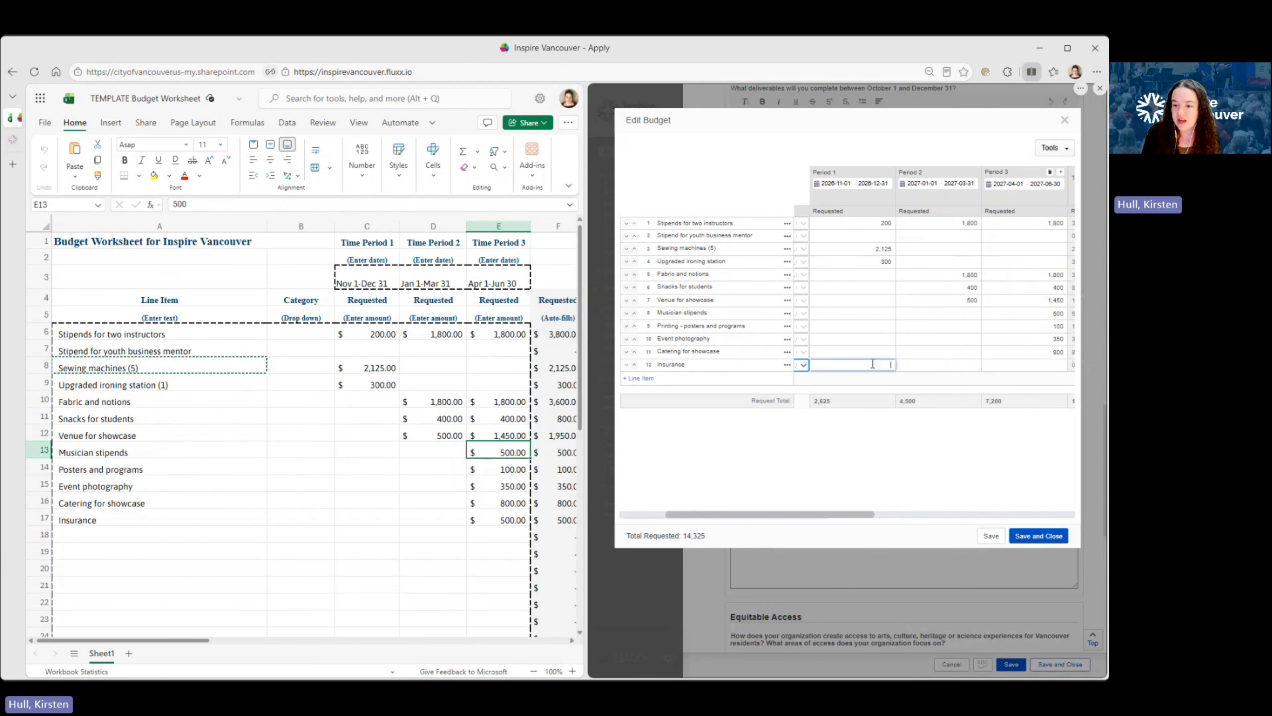
pyautogui.click(1022, 363)
pyautogui.write('500')
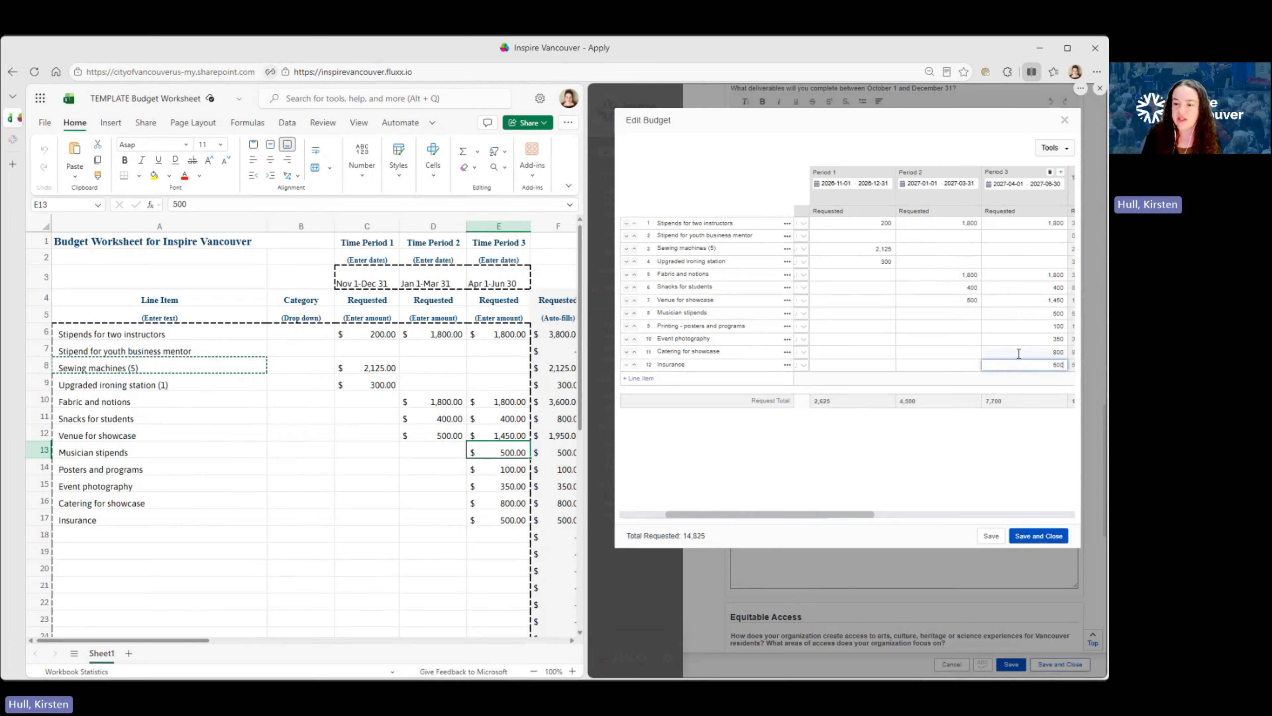
pyautogui.click(954, 442)
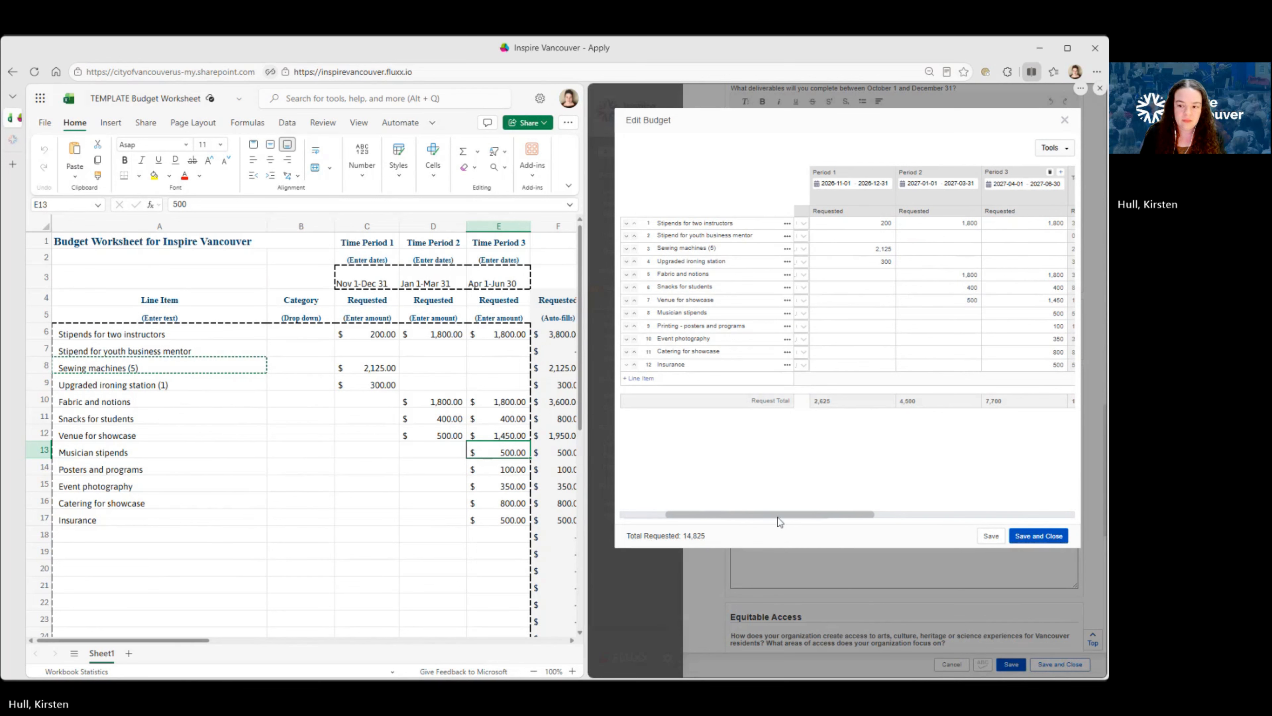
# - Check the requested total against the worksheet and set the Total Project Budget of the instructor stipends to 3,800
pyautogui.moveTo(777, 516); pyautogui.dragTo(883, 504)
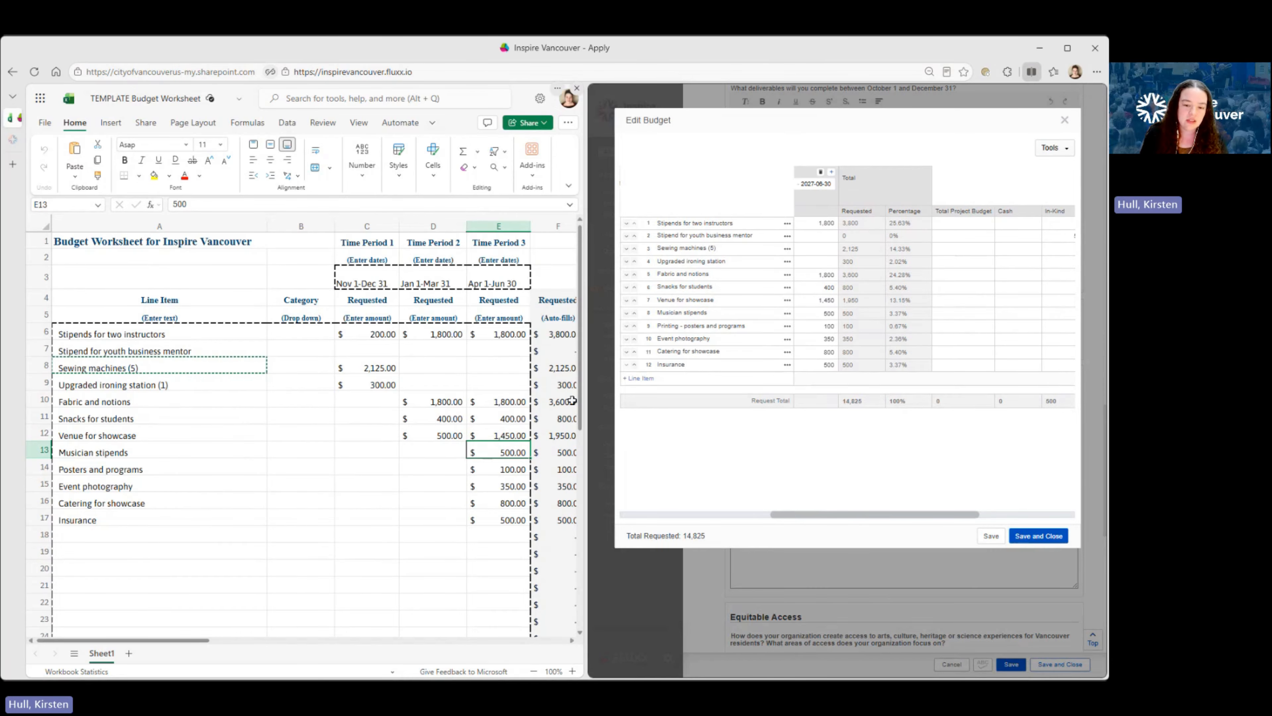
pyautogui.moveTo(580, 385); pyautogui.dragTo(588, 447)
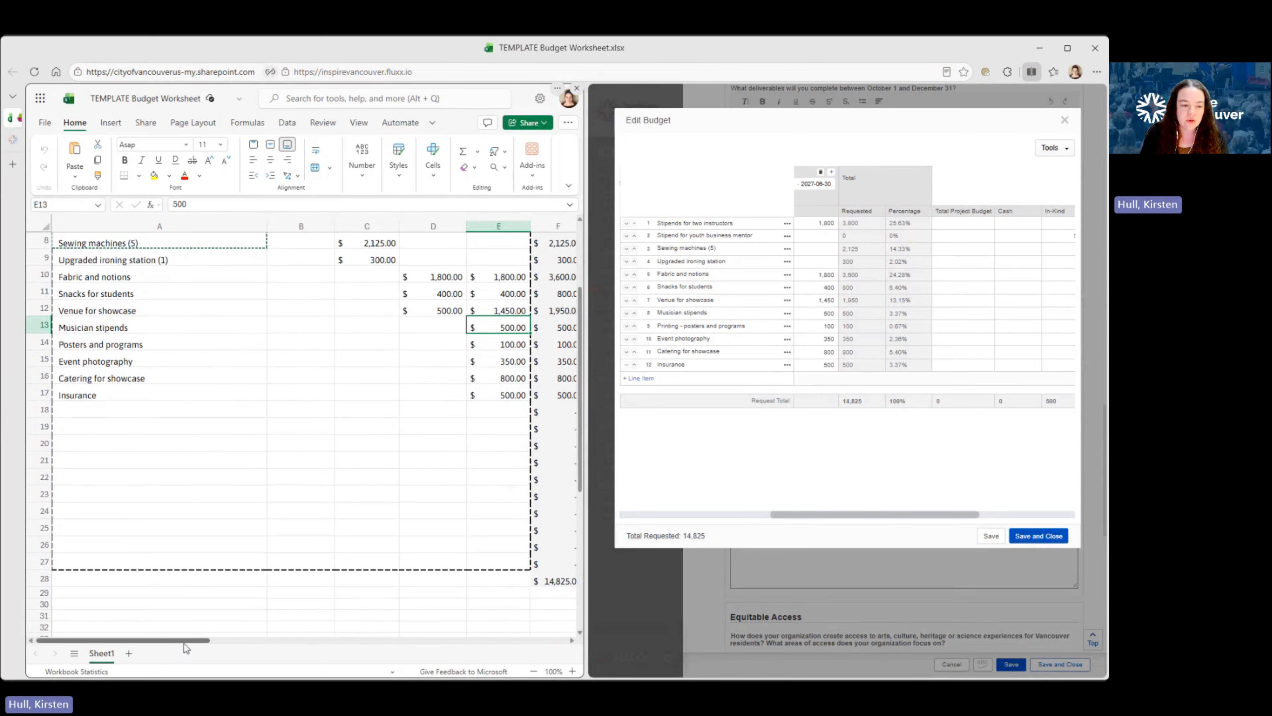
pyautogui.moveTo(186, 641); pyautogui.dragTo(283, 641)
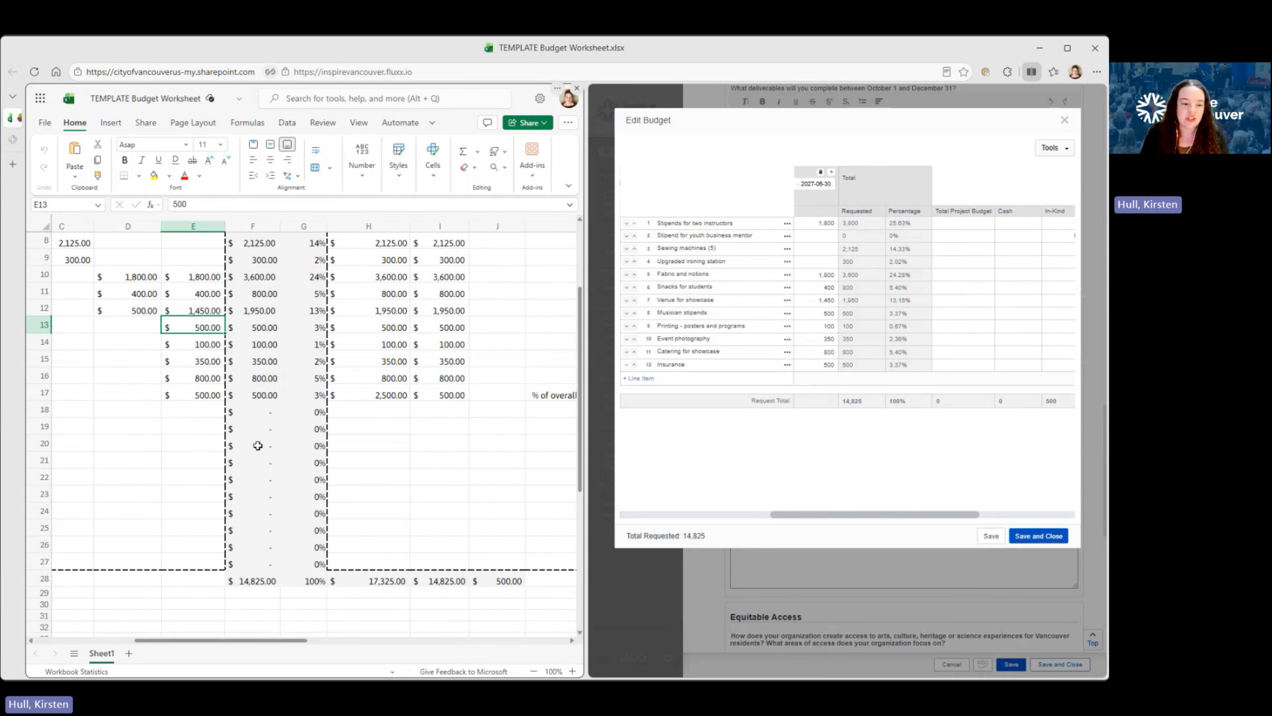
pyautogui.scroll(3, 260, 596)
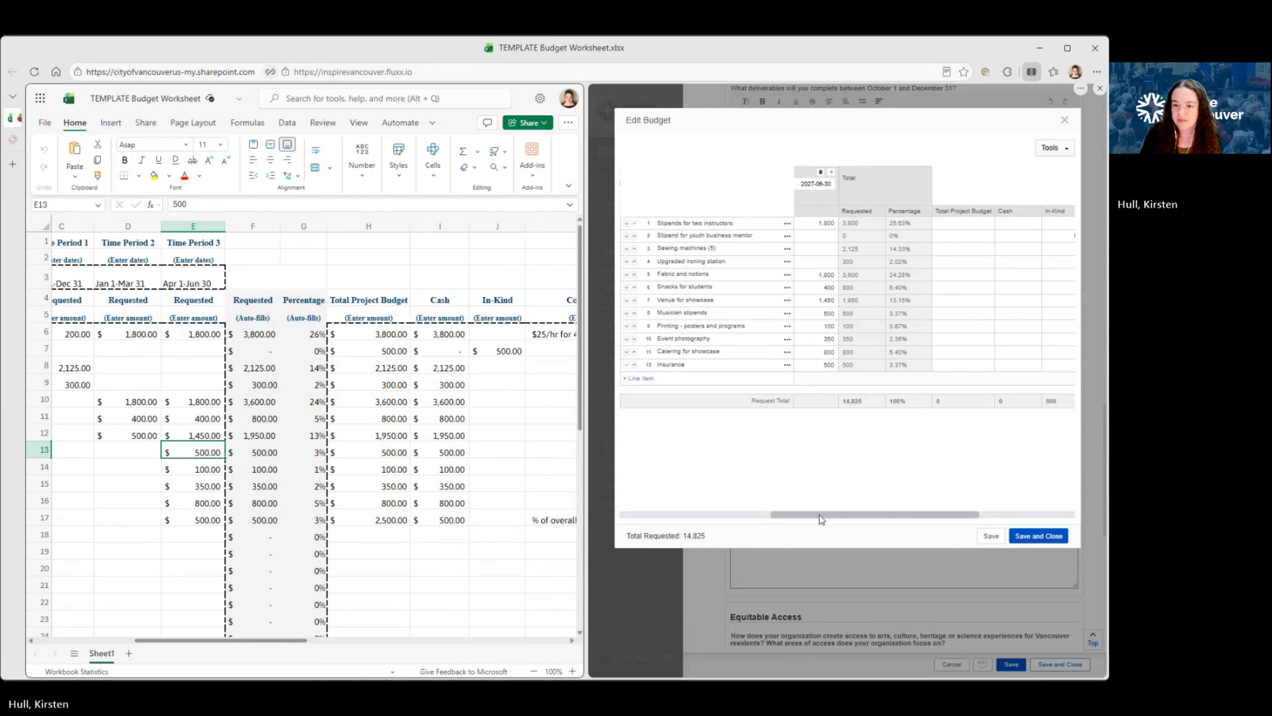
pyautogui.moveTo(821, 518)
pyautogui.mouseDown()
pyautogui.moveTo(651, 532)
pyautogui.moveTo(846, 522)
pyautogui.mouseUp()
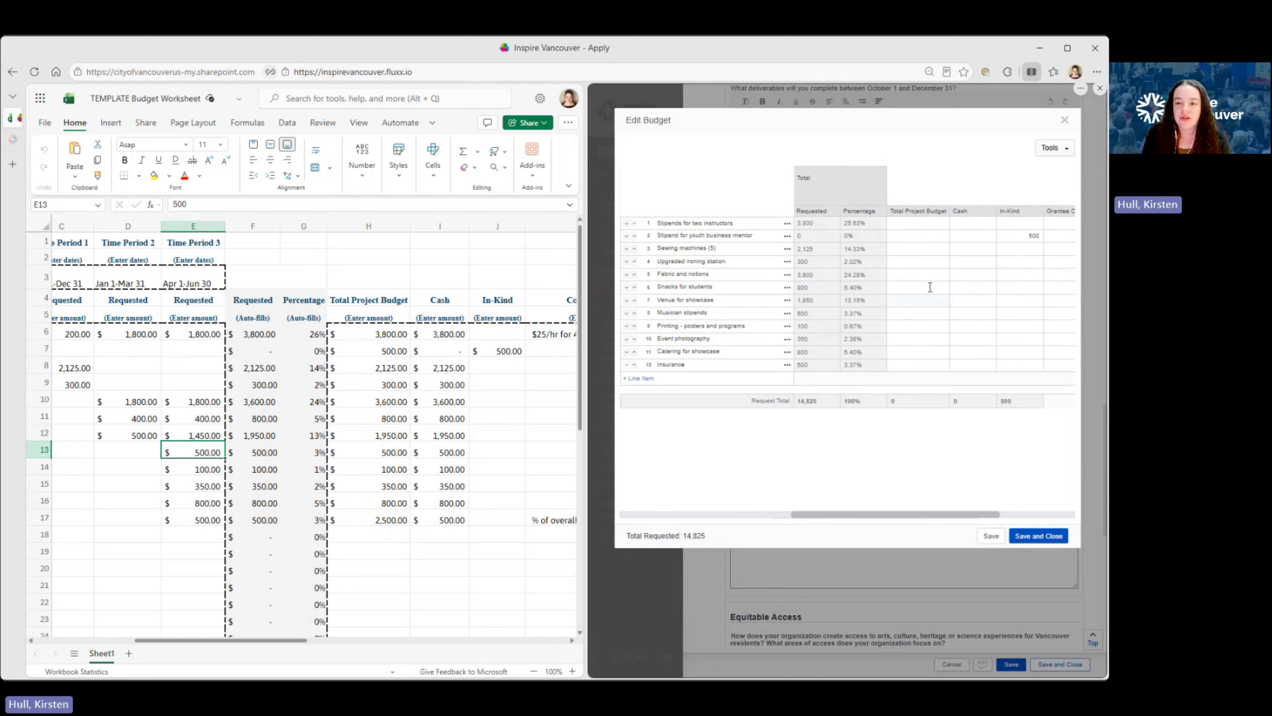
pyautogui.click(933, 224)
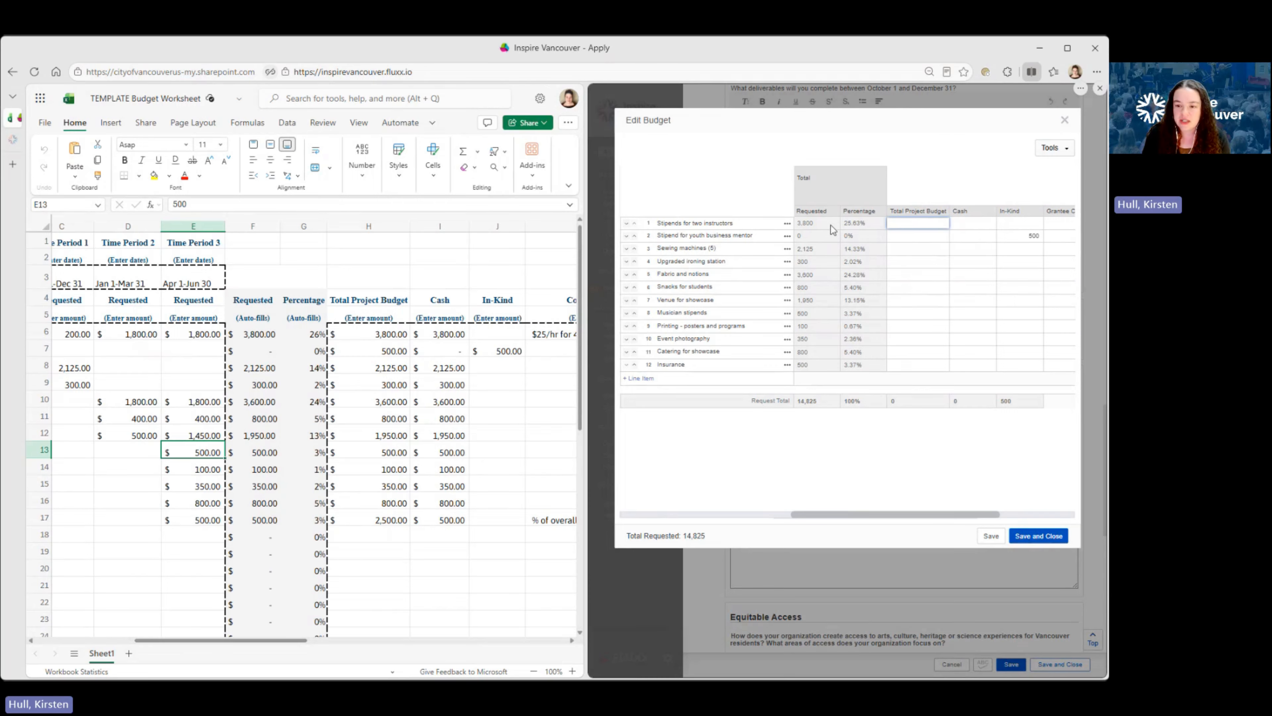
pyautogui.click(818, 223)
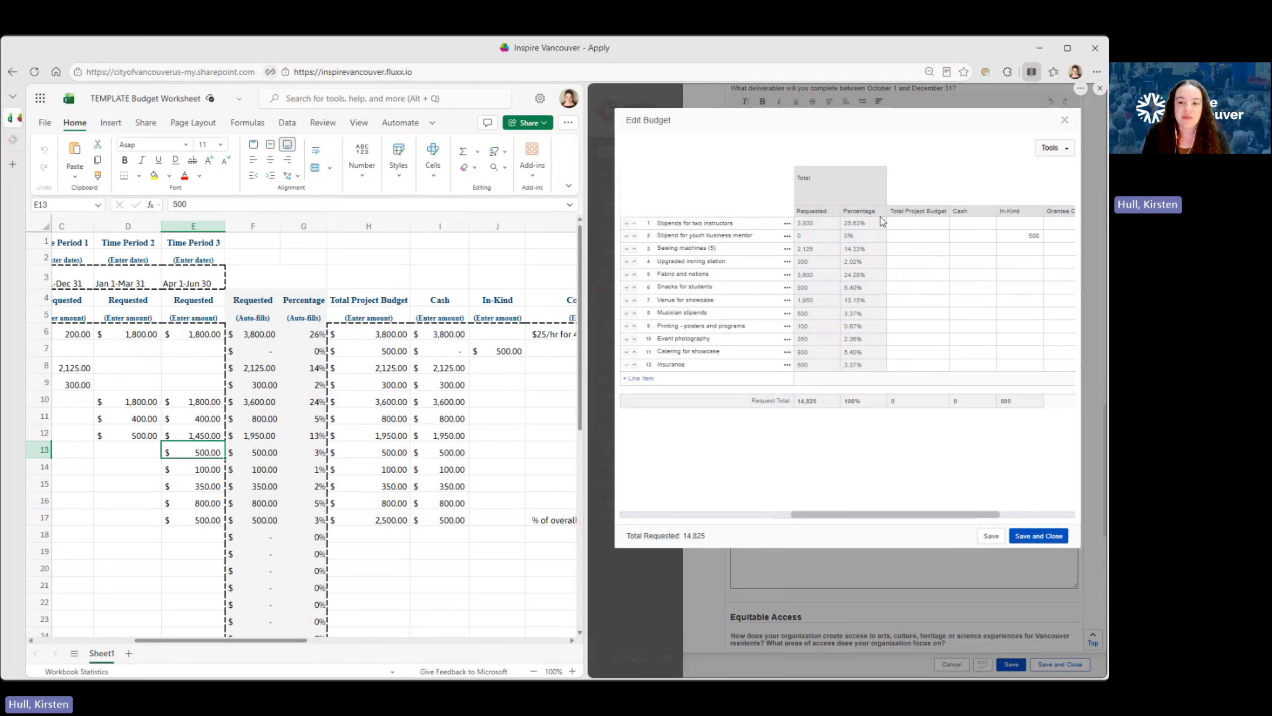
pyautogui.click(916, 222)
pyautogui.write('3')
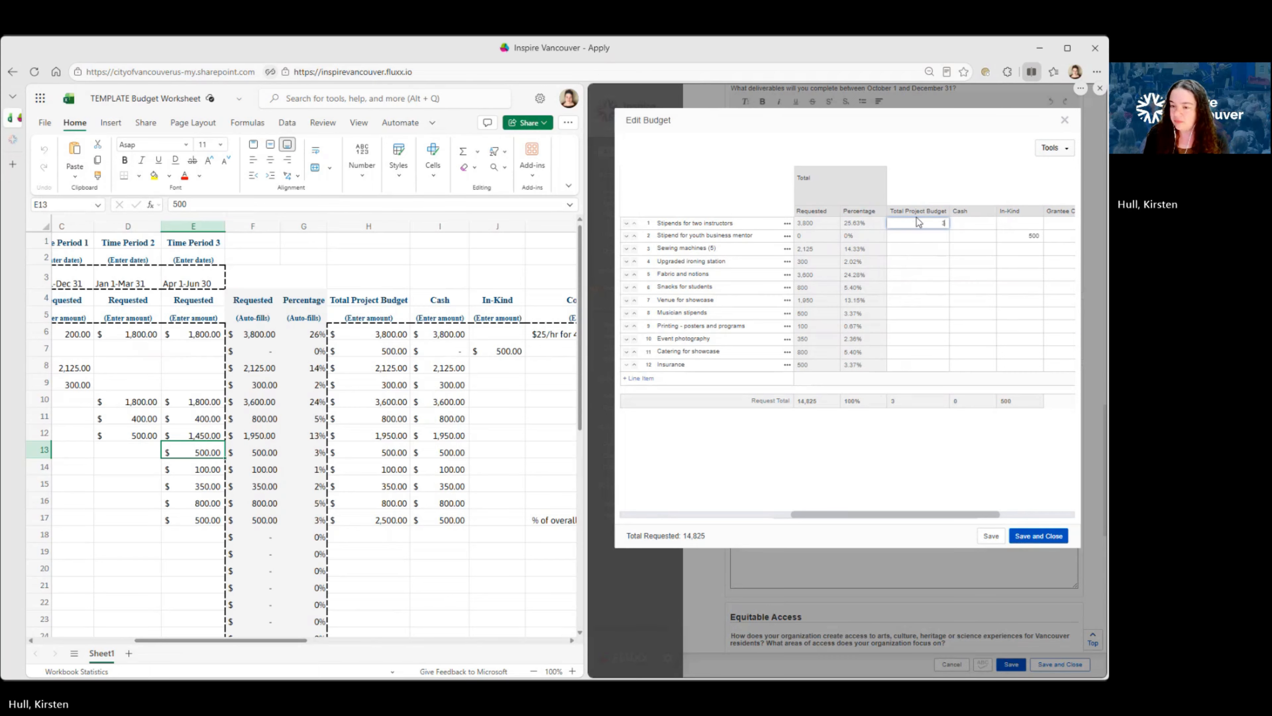
pyautogui.write('8,000')
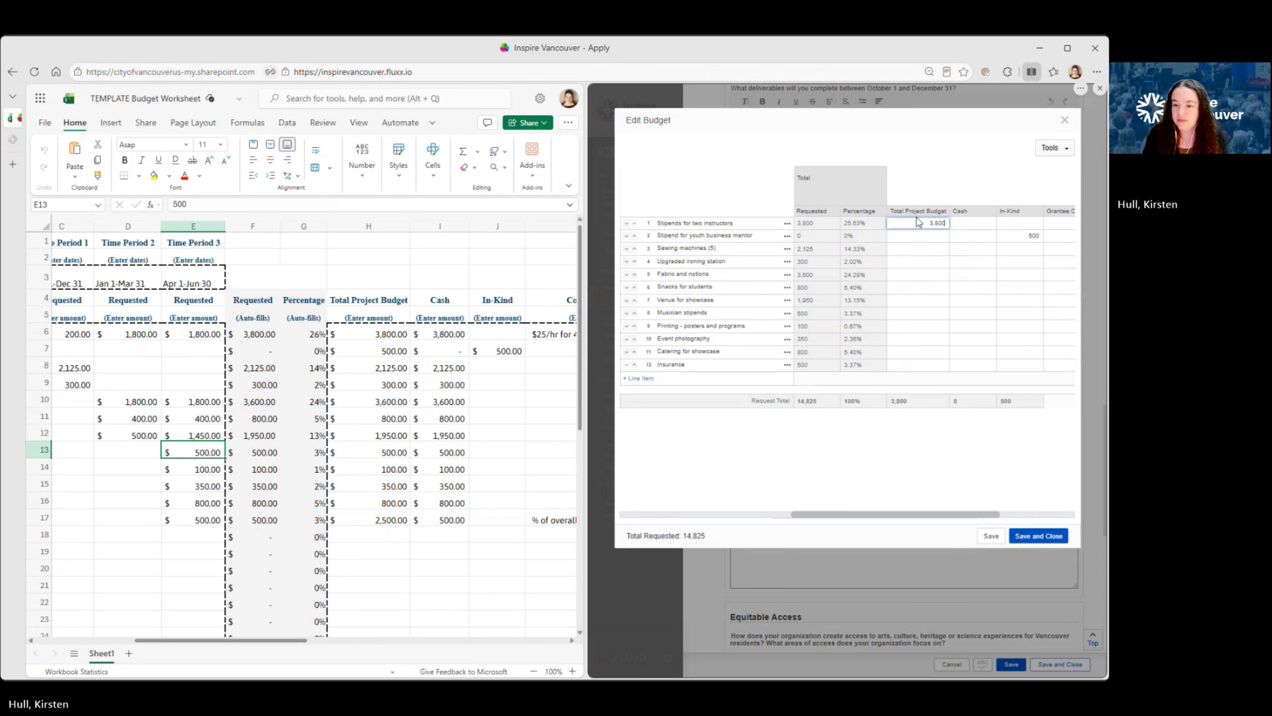
# - Enter Total Project Budget amounts of 500 for the youth business mentor, 2,125 for sewing machines, 300 for the ironing station and 3,600 for fabric and notions
pyautogui.click(926, 238)
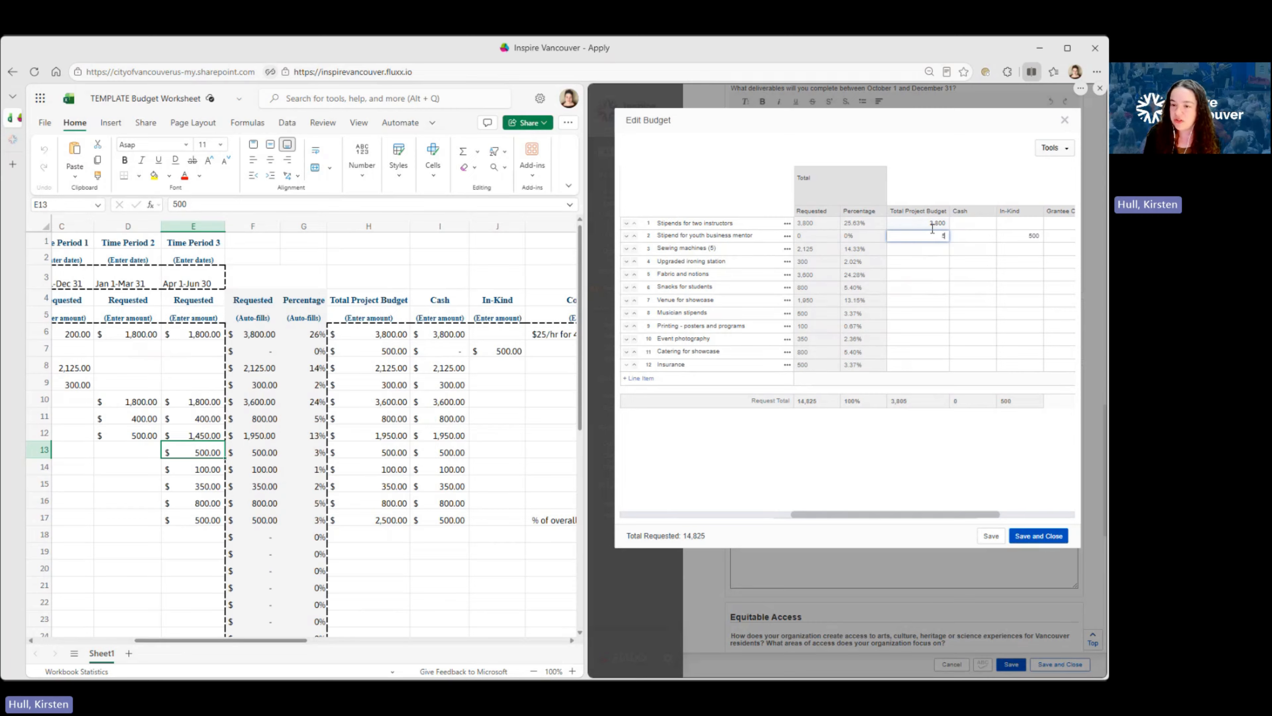
pyautogui.click(922, 255)
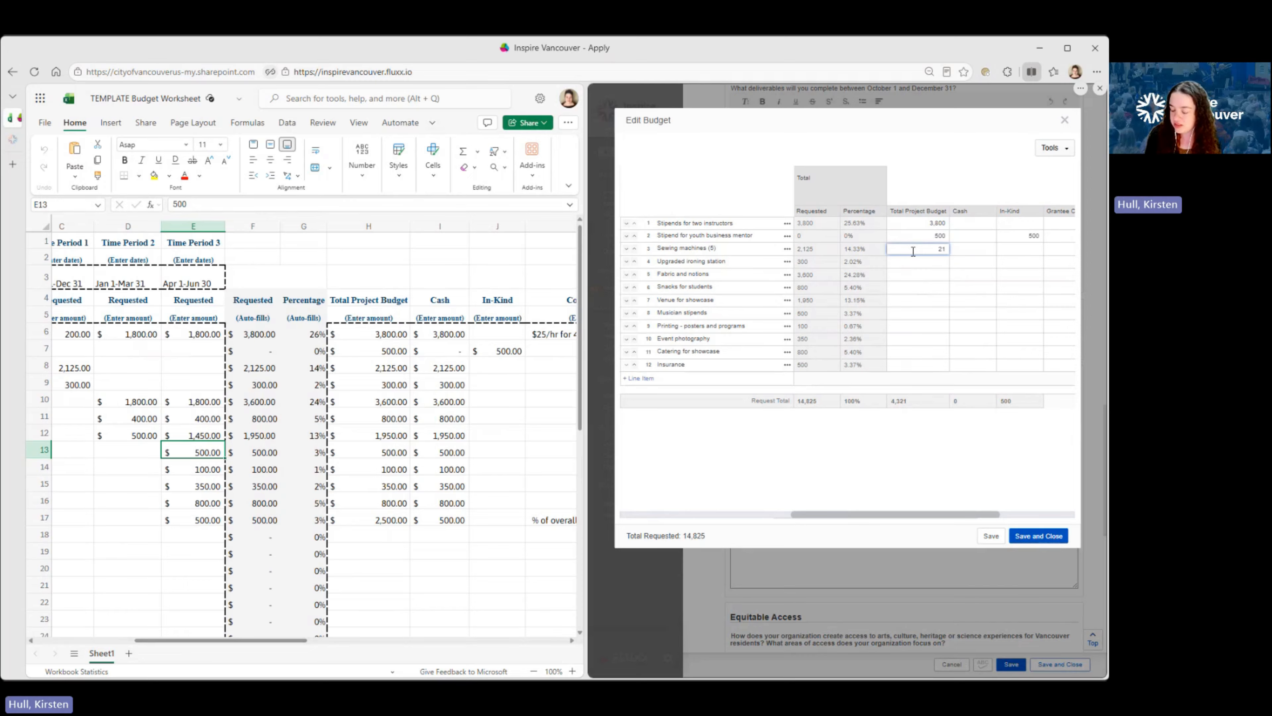
pyautogui.click(918, 261)
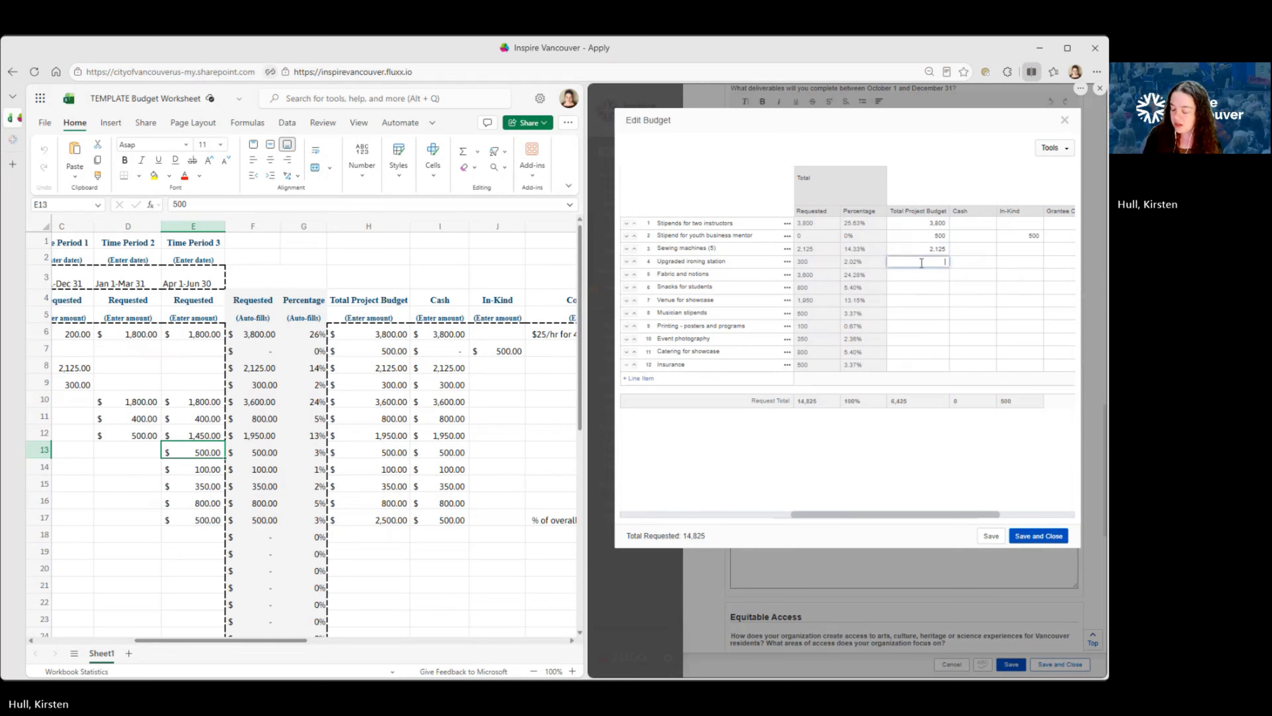
pyautogui.write('300')
pyautogui.press('Return')
pyautogui.write('3,600')
pyautogui.press('Return')
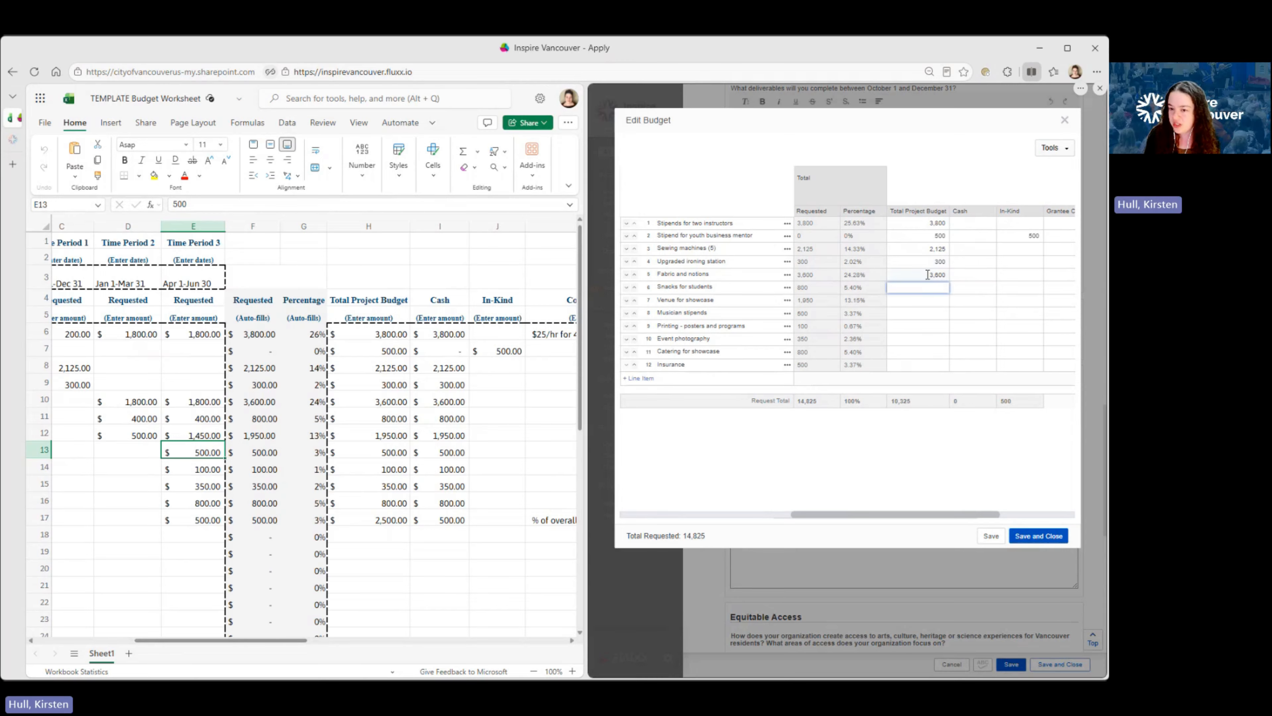
# - Enter Total Project Budget amounts of 800 for snacks, 1,950 for the venue, 500 for musician stipends and 100 for printing
pyautogui.write('800')
pyautogui.click(940, 301)
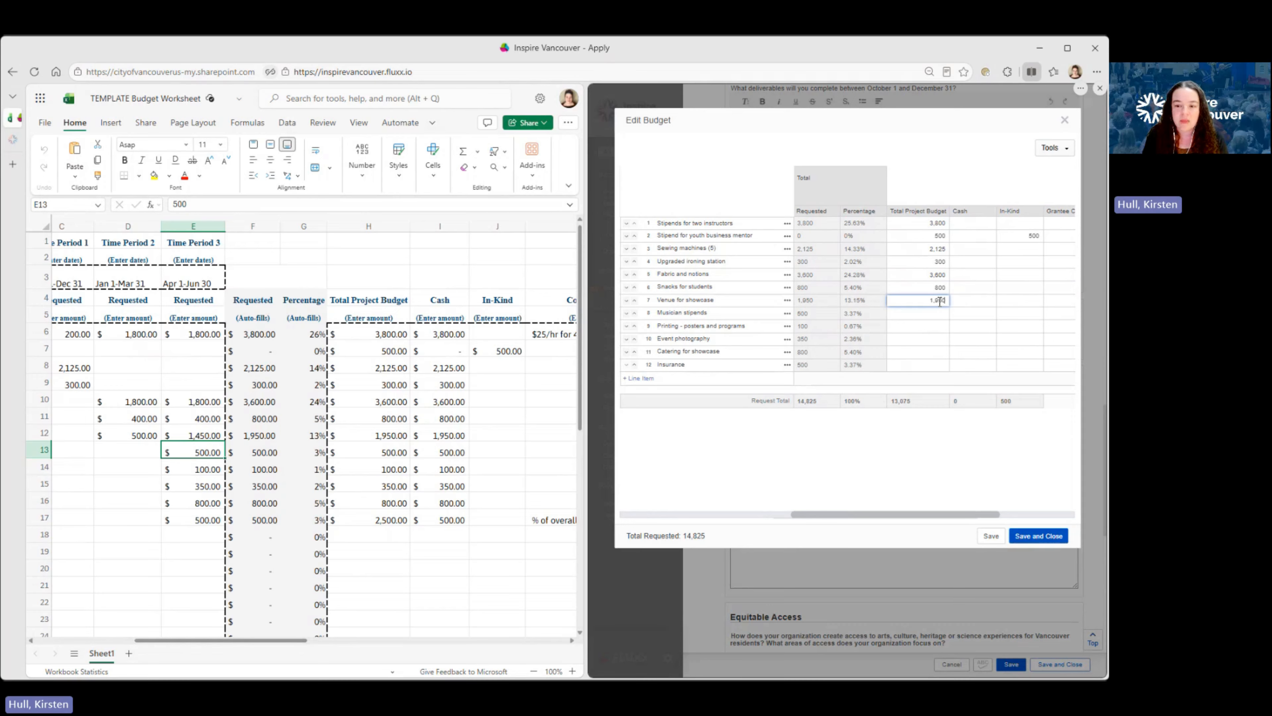
pyautogui.click(939, 312)
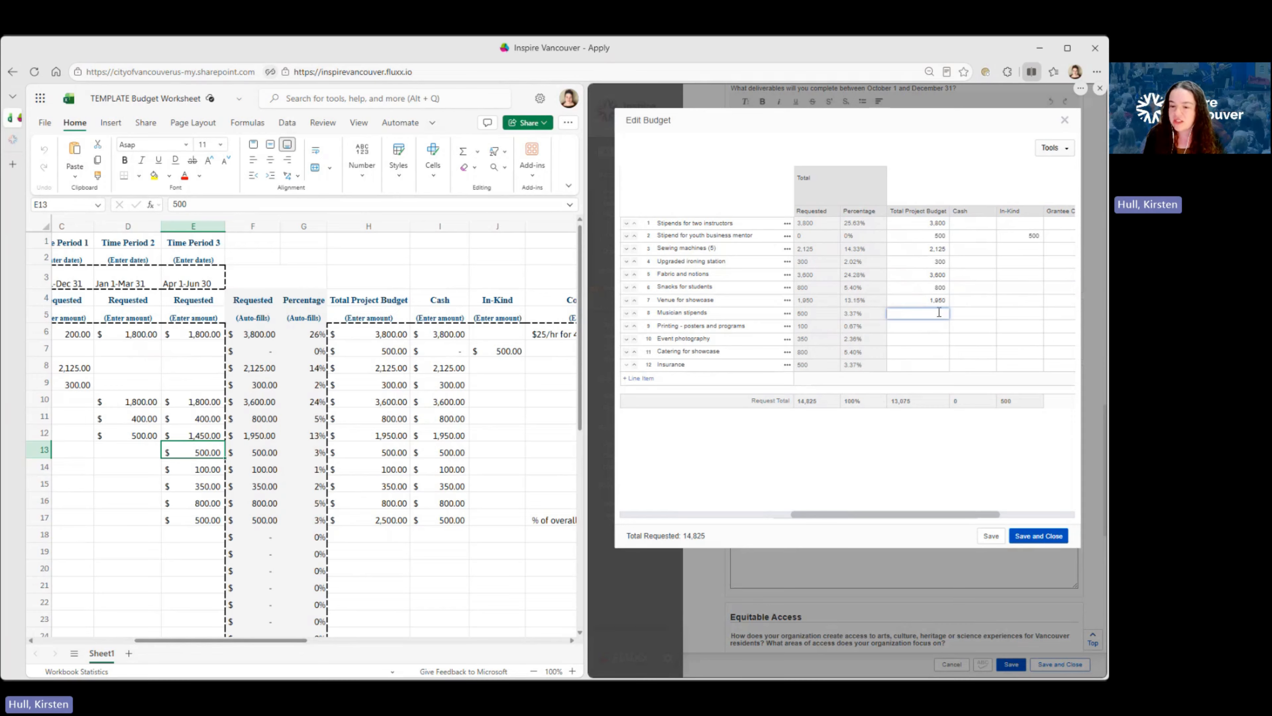
pyautogui.click(945, 326)
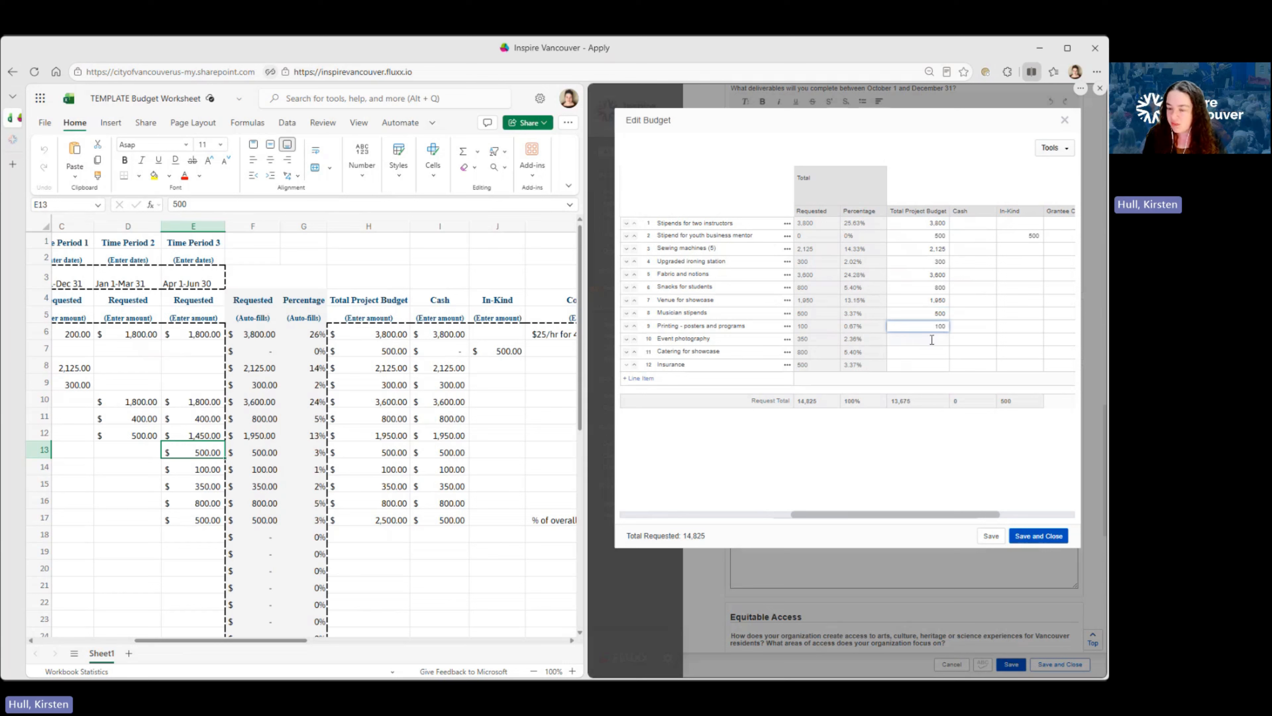
# - Enter Total Project Budget amounts of 350 for event photography, 800 for catering and 2,500 for insurance
pyautogui.click(938, 336)
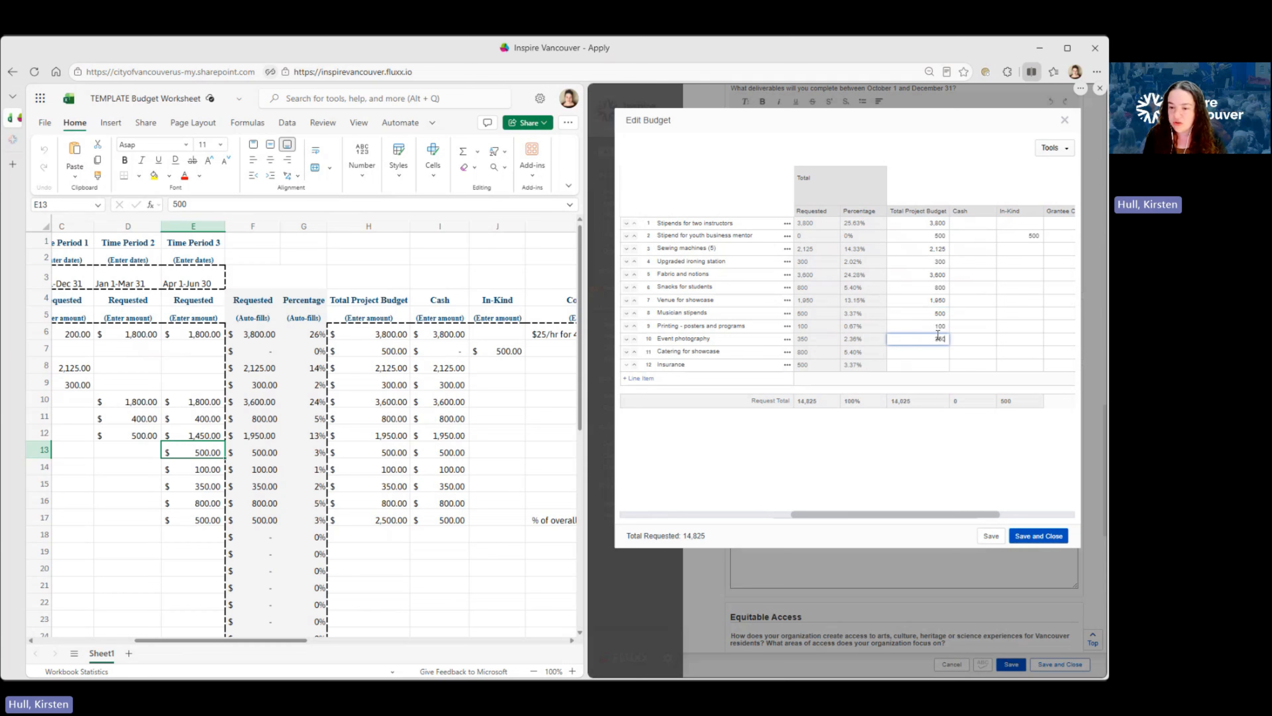
pyautogui.click(944, 350)
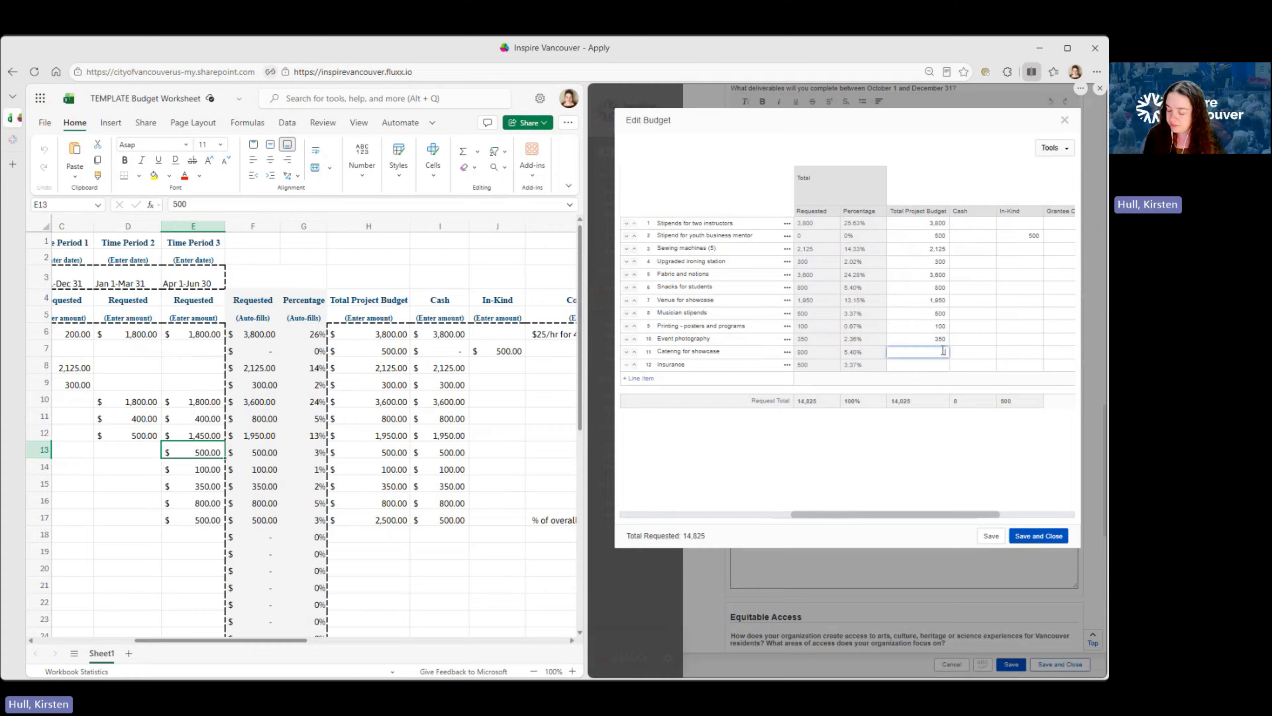
pyautogui.click(939, 364)
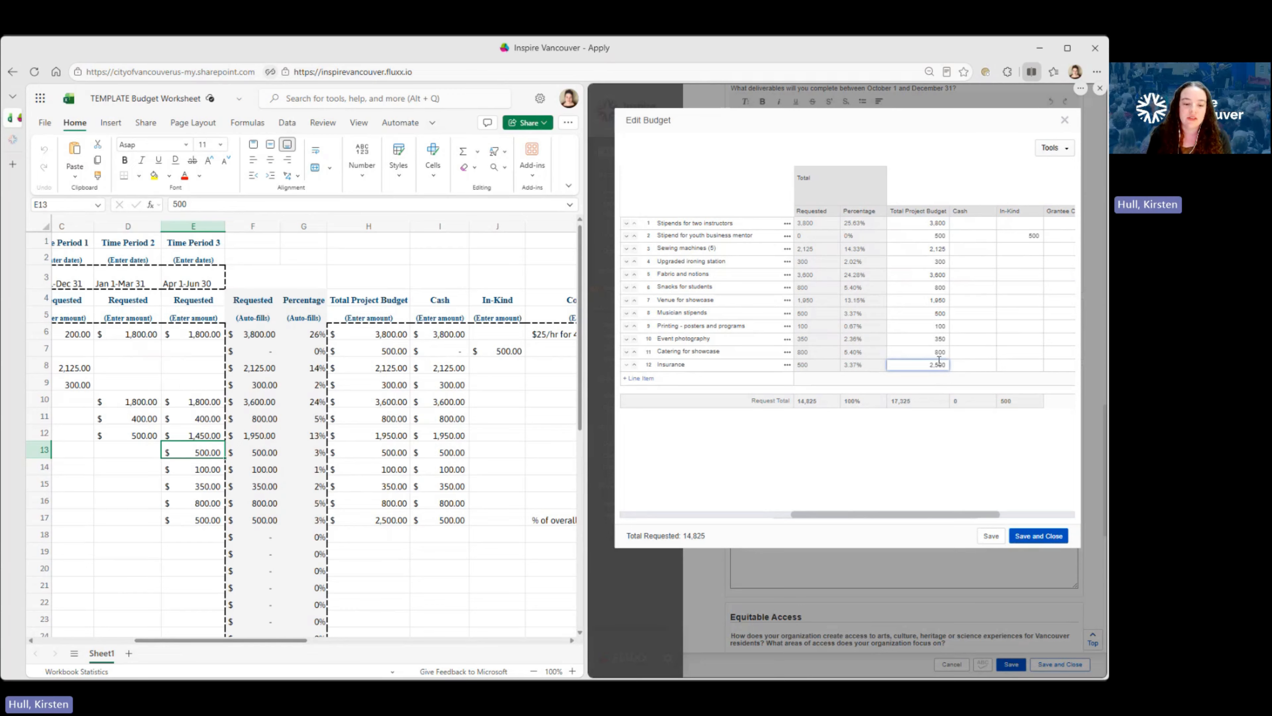
pyautogui.click(953, 450)
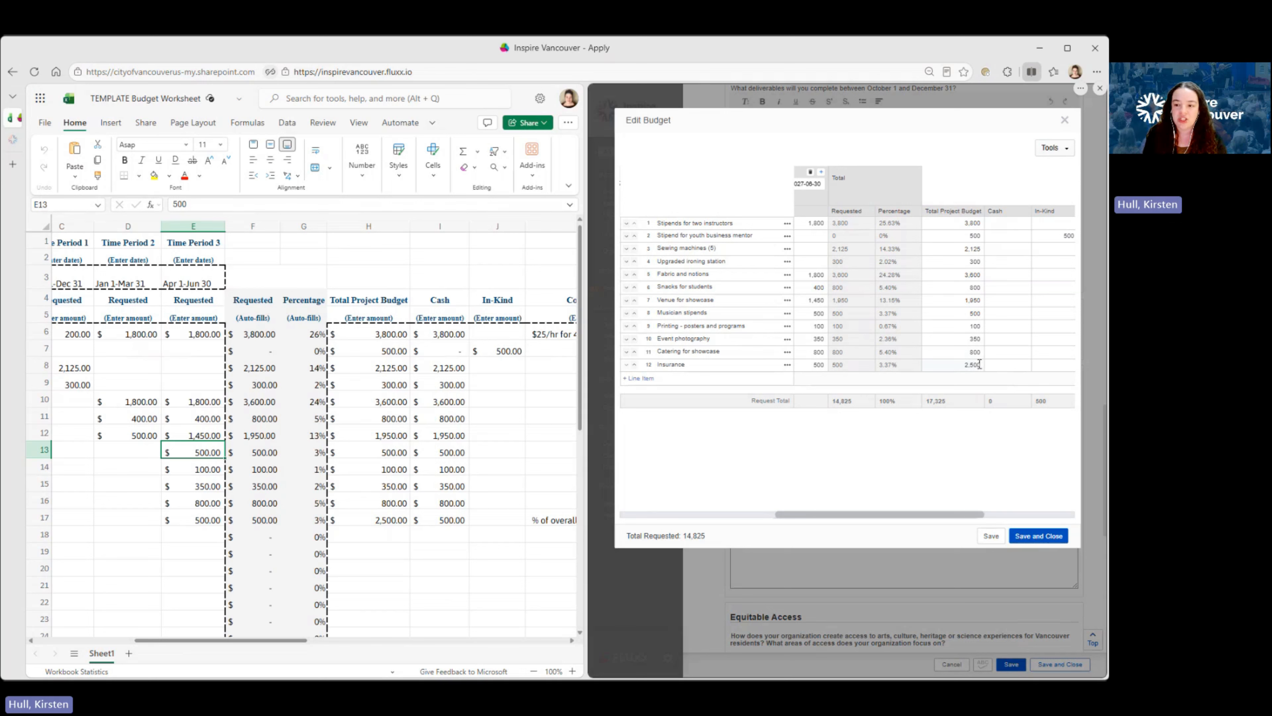
pyautogui.moveTo(871, 519); pyautogui.dragTo(884, 516)
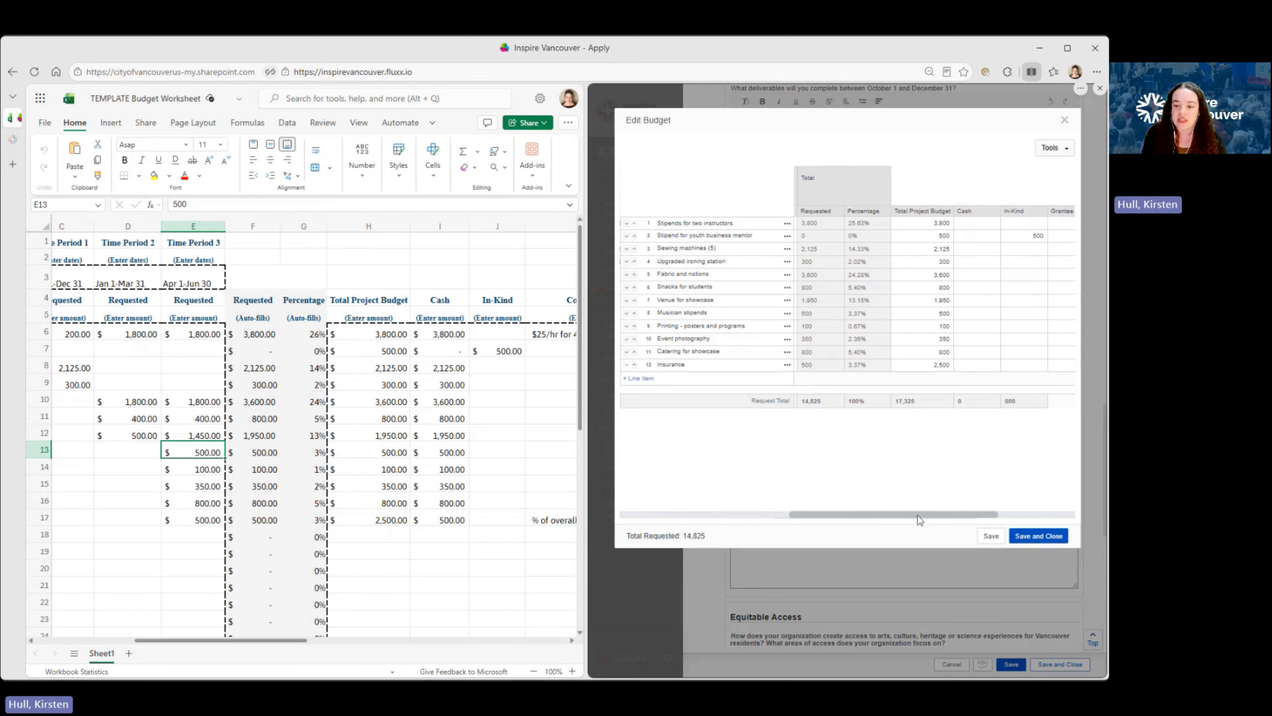
pyautogui.moveTo(919, 520); pyautogui.dragTo(910, 522)
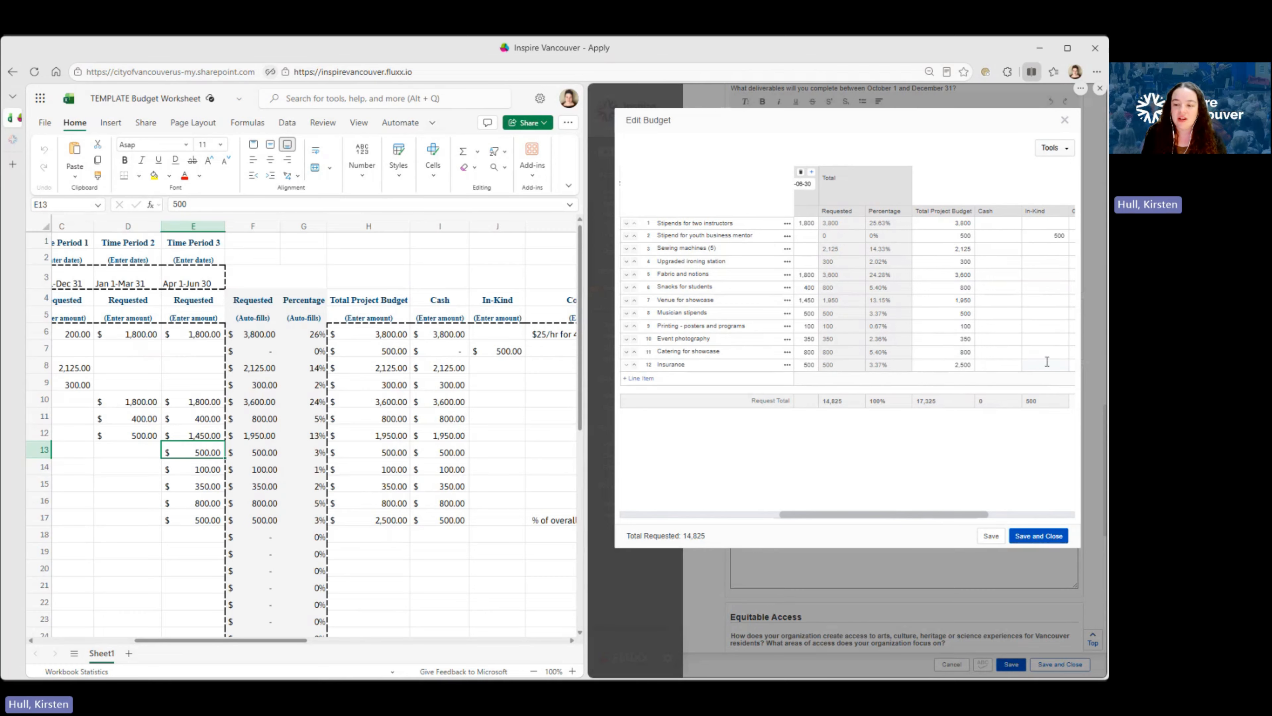
# - Enter Cash amounts of 2,500 for insurance, 3,800 for the instructor stipends and 0 for the youth business mentor
pyautogui.moveTo(1006, 365); pyautogui.dragTo(1011, 376)
pyautogui.click(1009, 365)
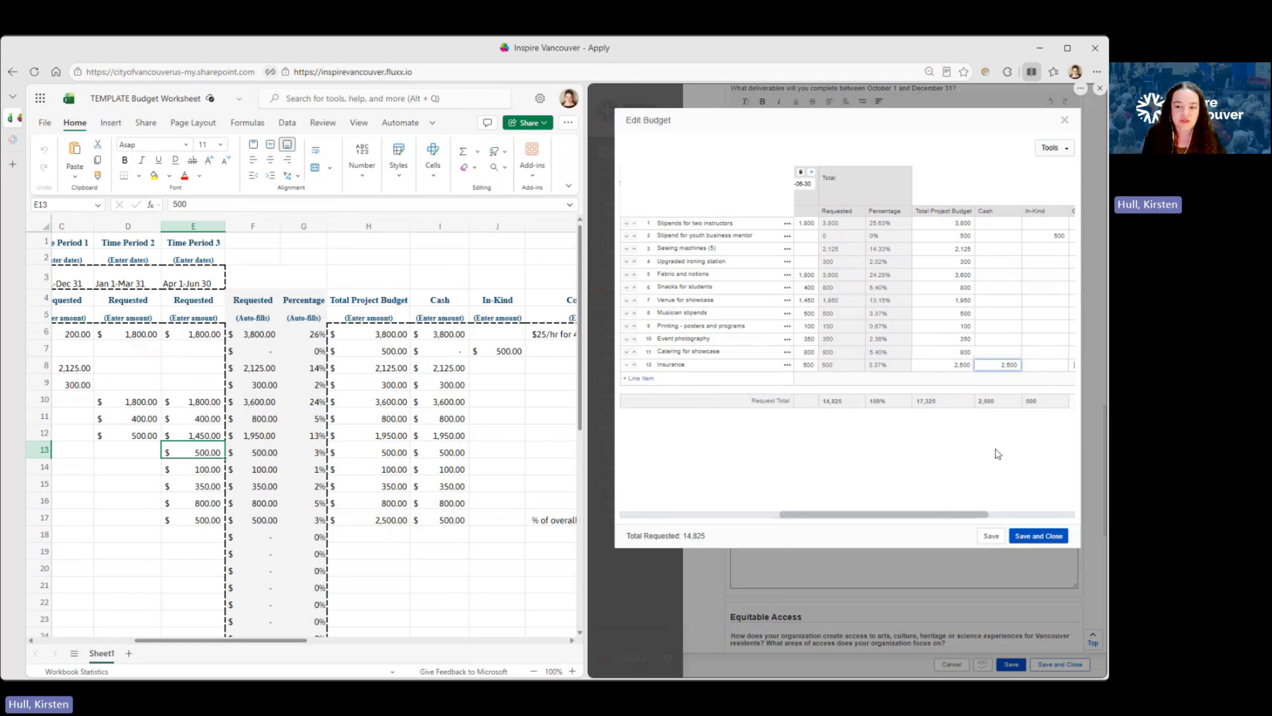
pyautogui.click(927, 456)
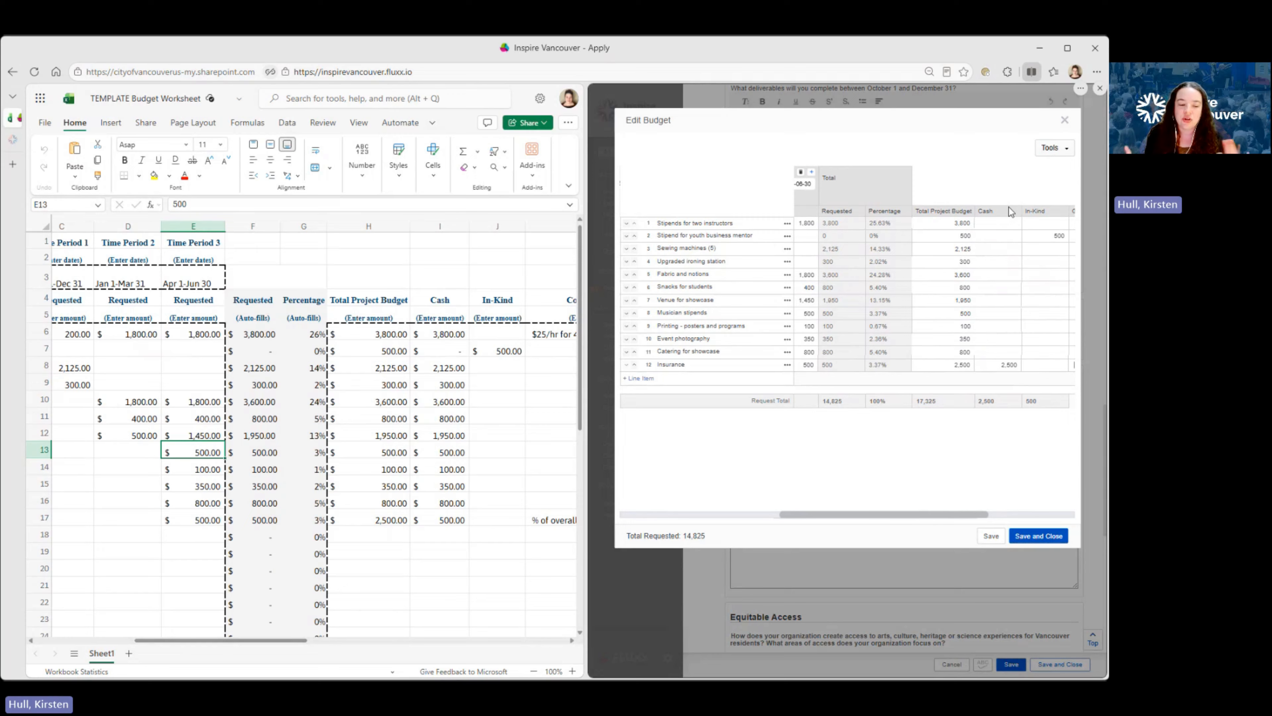
pyautogui.click(993, 221)
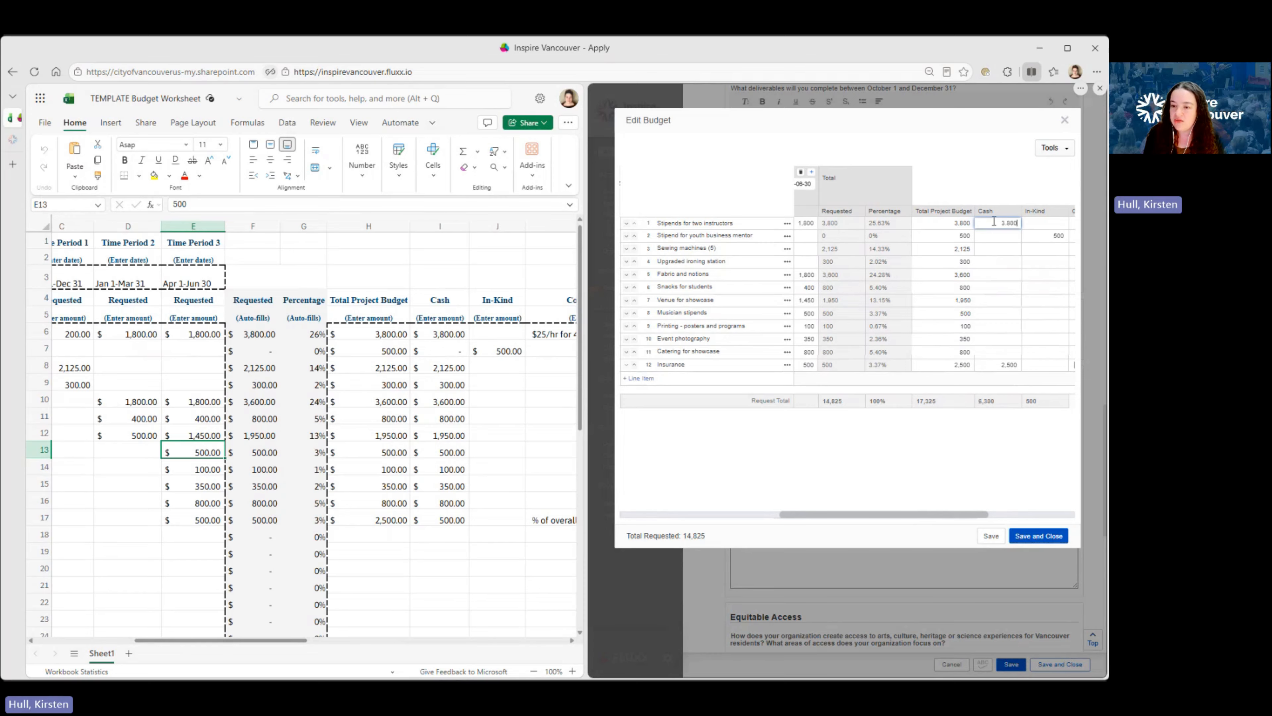
pyautogui.click(1012, 234)
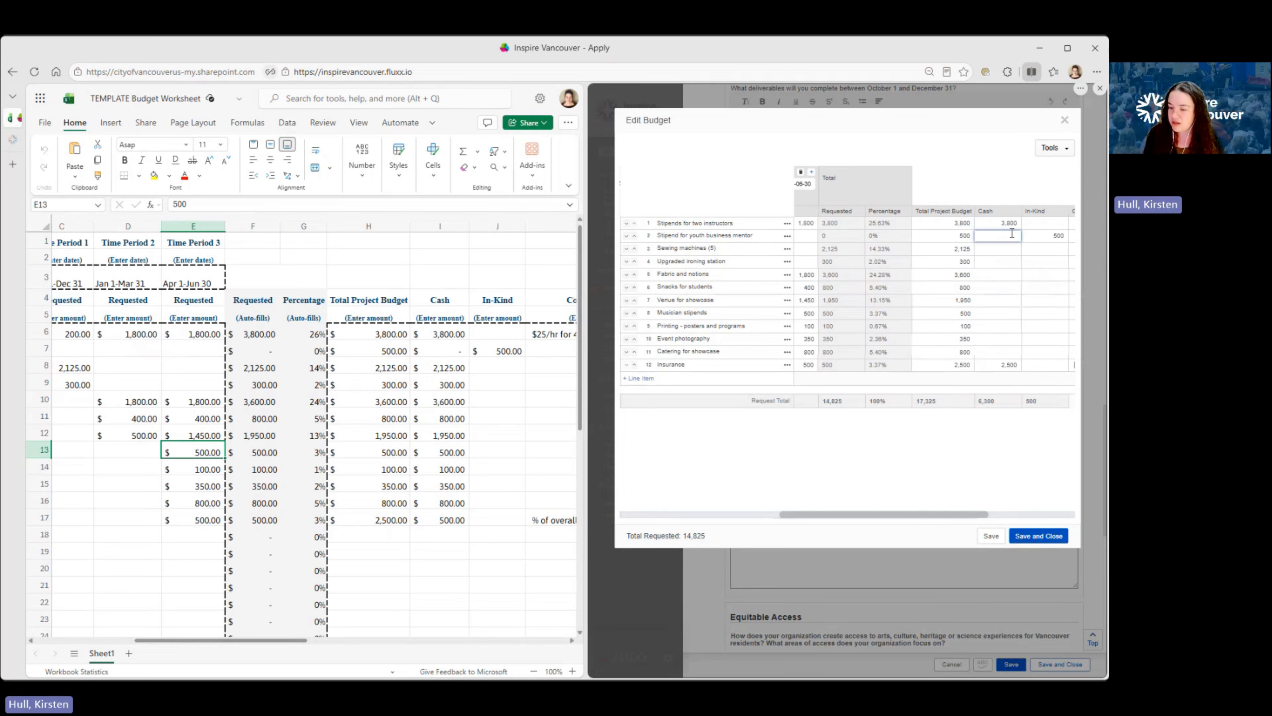
pyautogui.write('0')
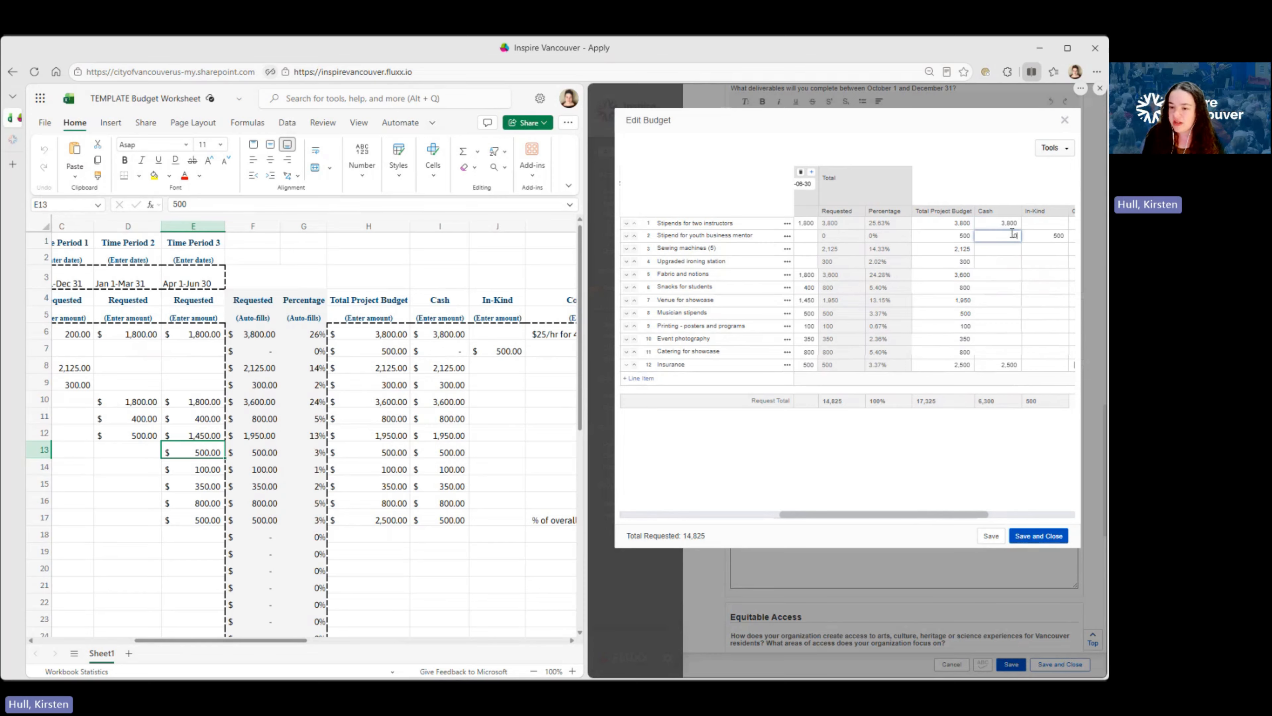
# - Enter Cash amounts of 2,125 for sewing machines, 300 for the ironing station, 3,600 for fabric and notions and 800 for snacks
pyautogui.click(1006, 250)
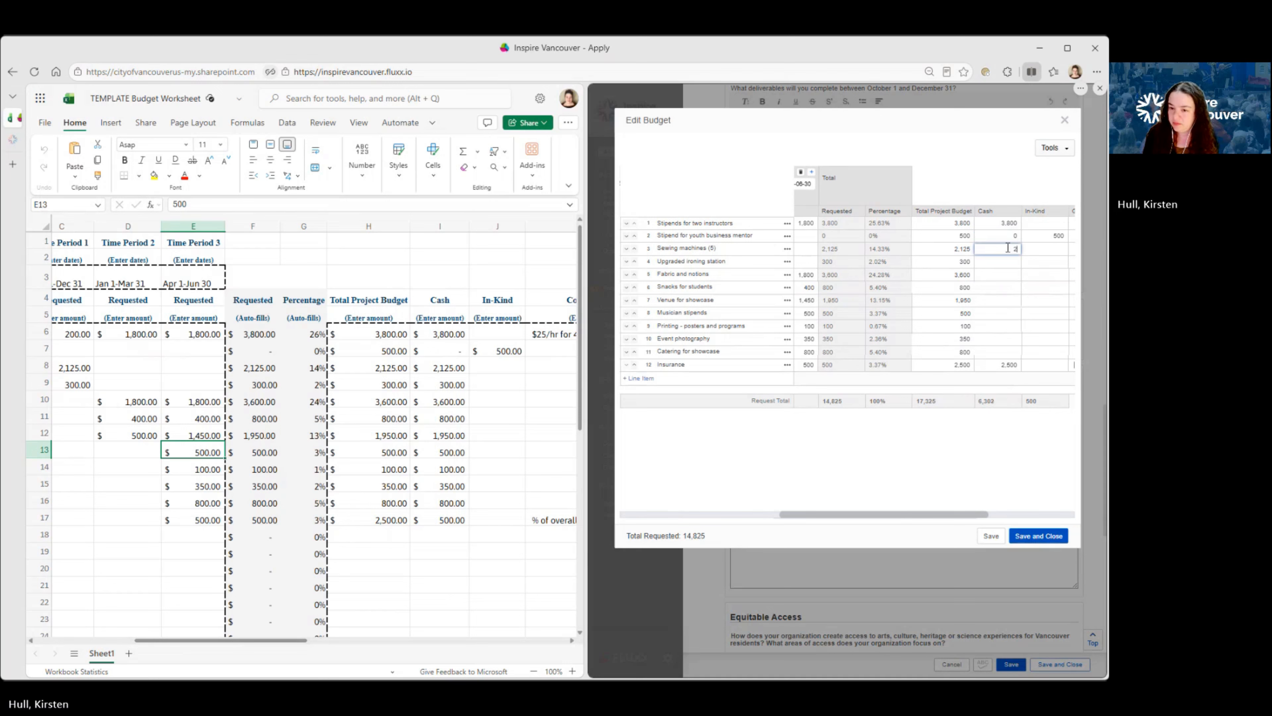
pyautogui.write('2,125')
pyautogui.click(1010, 261)
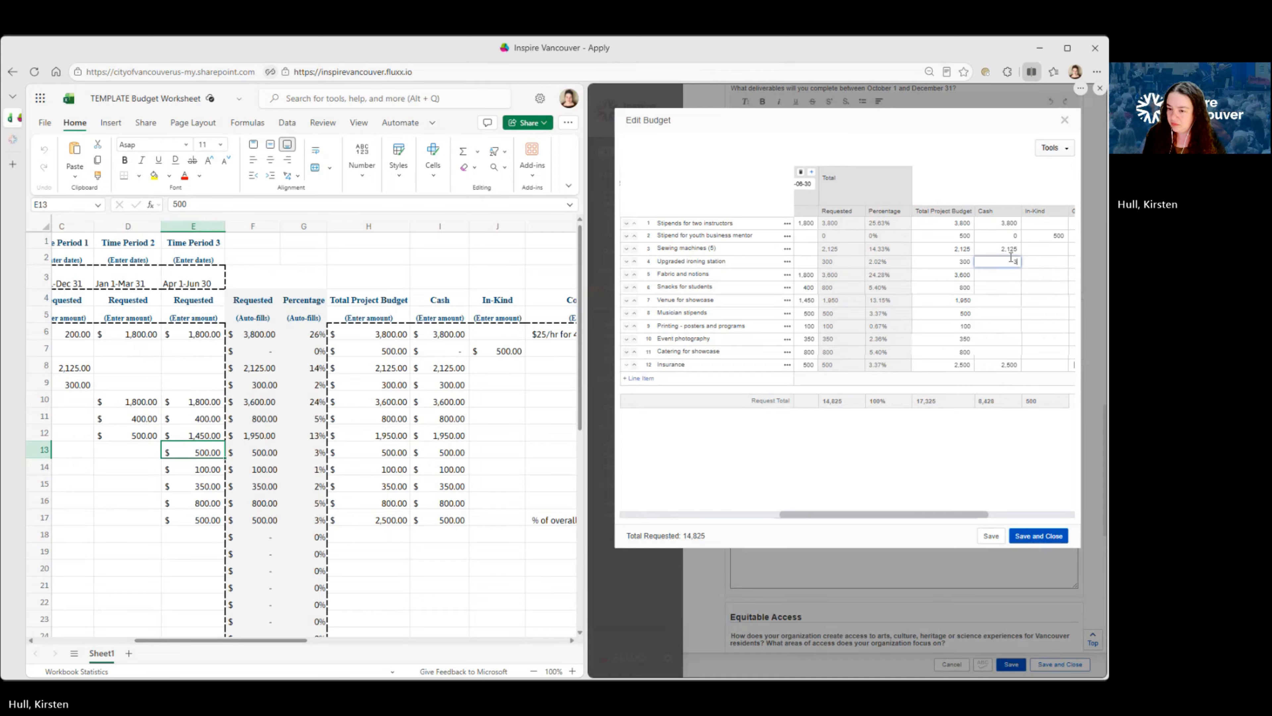
pyautogui.click(1006, 274)
pyautogui.write('3,6')
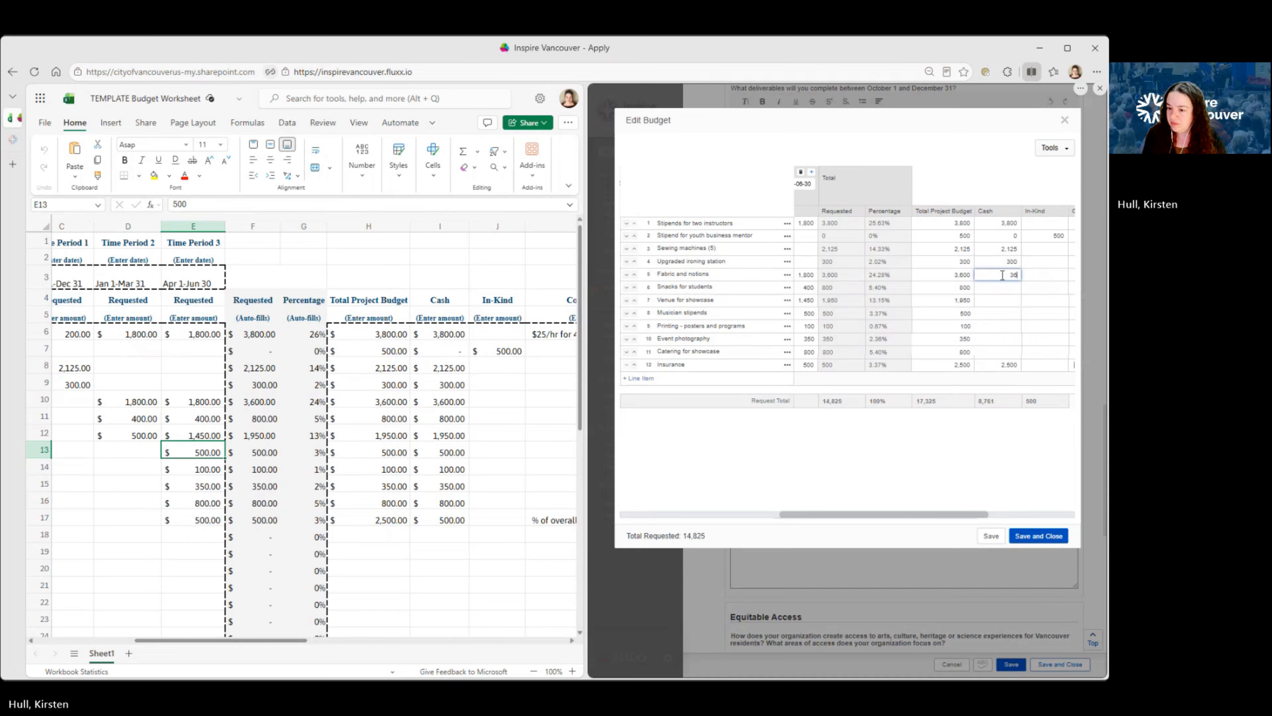
pyautogui.write('00')
pyautogui.click(1002, 286)
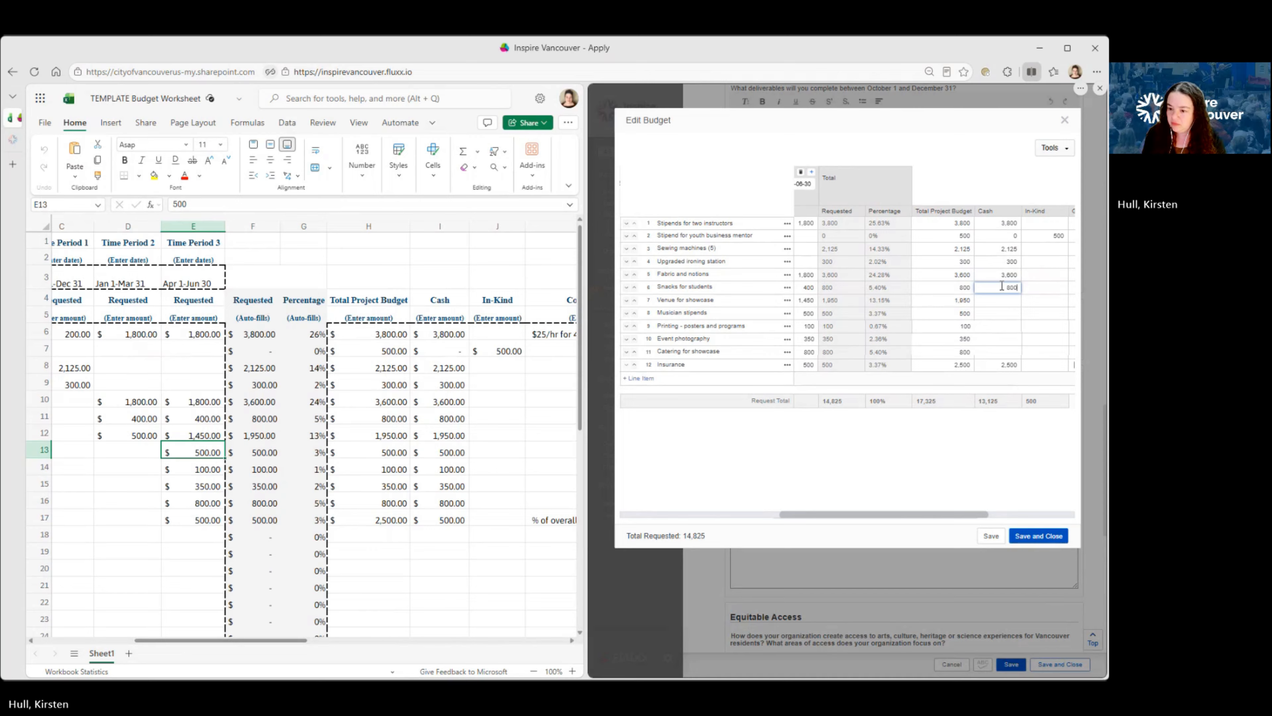
# - Enter Cash amounts of 1,950 for the venue, 500 for musician stipends, 100 for printing, 350 for event photography and 800 for catering
pyautogui.click(1012, 303)
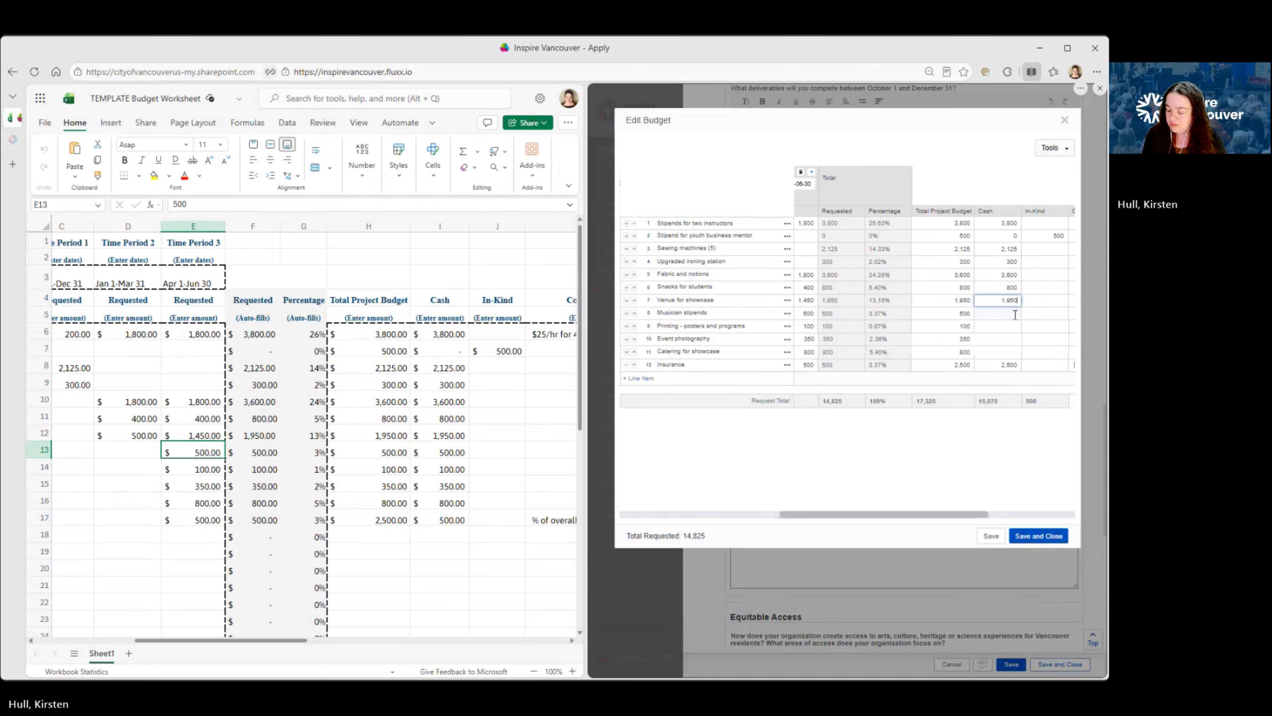
pyautogui.click(1015, 315)
pyautogui.write('500')
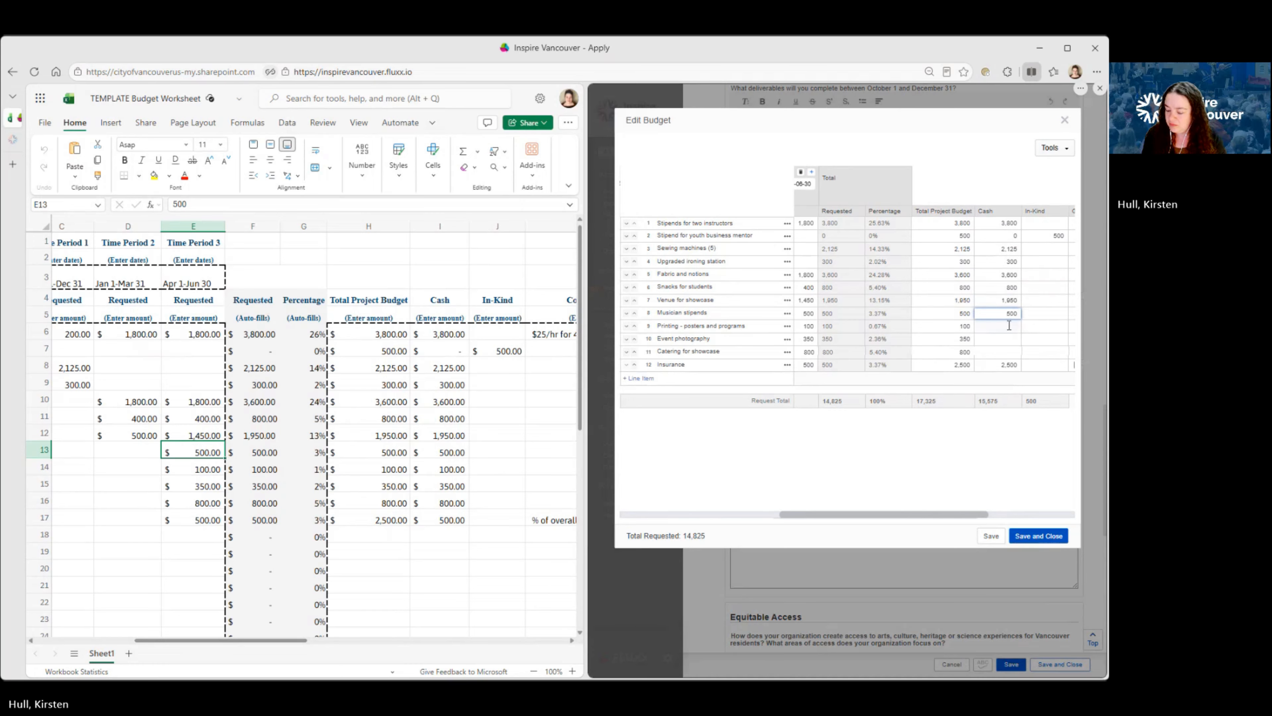
pyautogui.click(1010, 325)
pyautogui.write('100')
pyautogui.click(1002, 339)
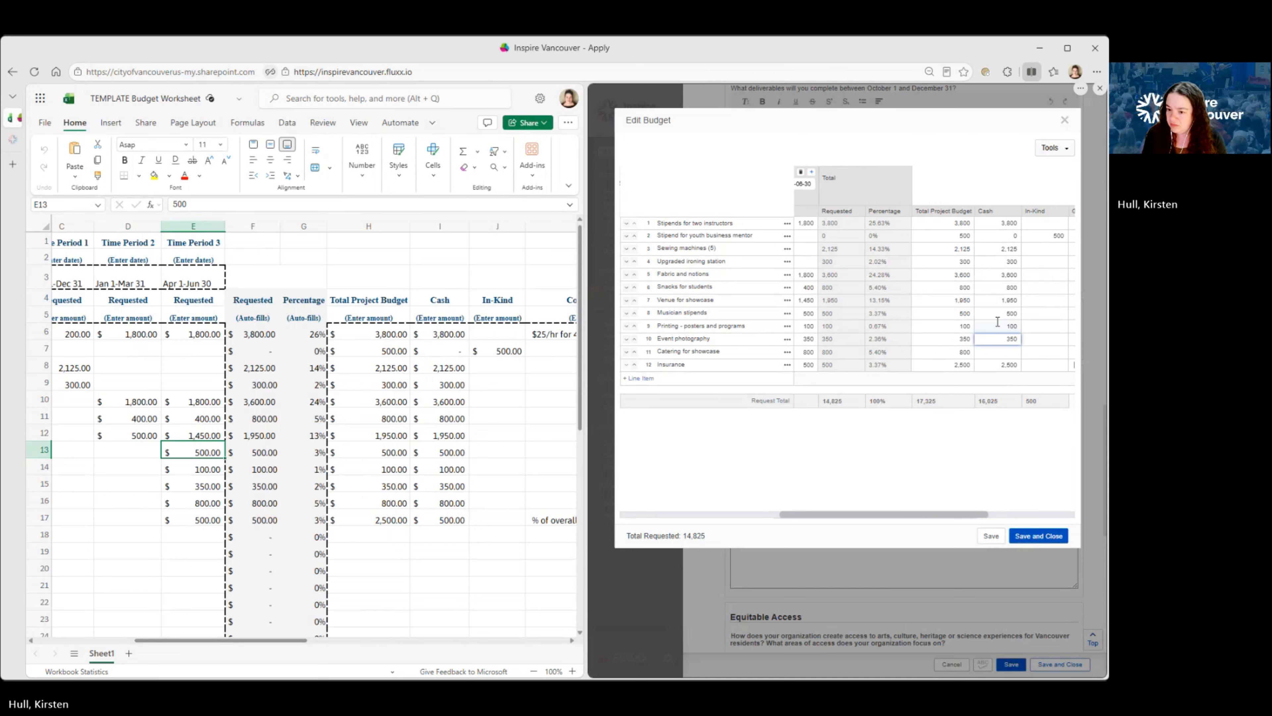
pyautogui.click(998, 349)
pyautogui.click(1005, 476)
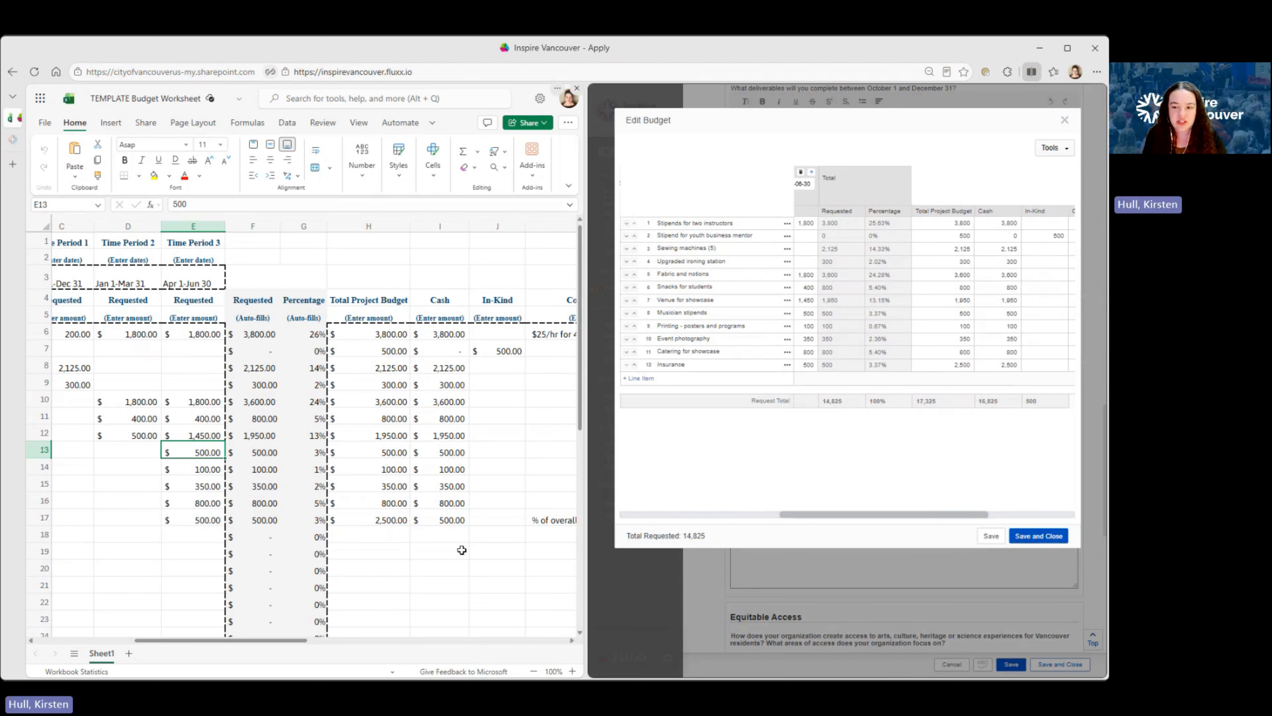
# - Compare the worksheet's Total Project Budget, Cash and In-Kind amounts and totals with those in the application budget
pyautogui.scroll(-2, 408, 551)
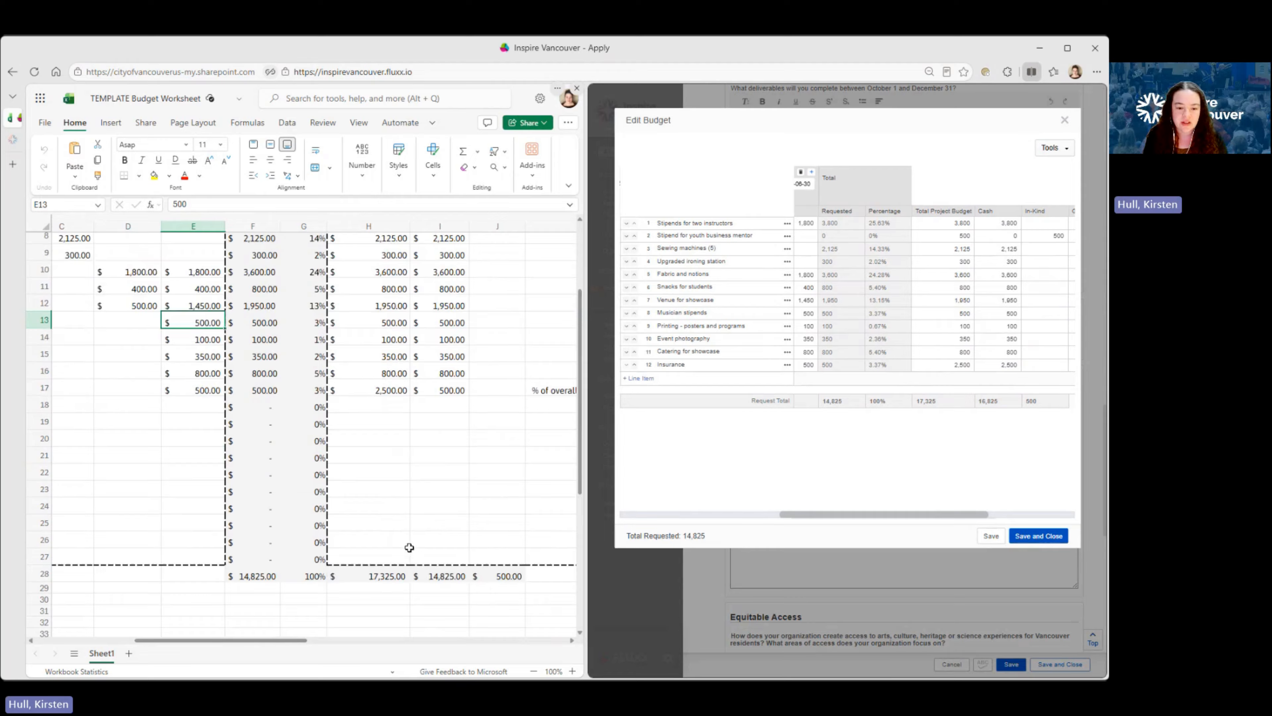
pyautogui.scroll(2, 396, 478)
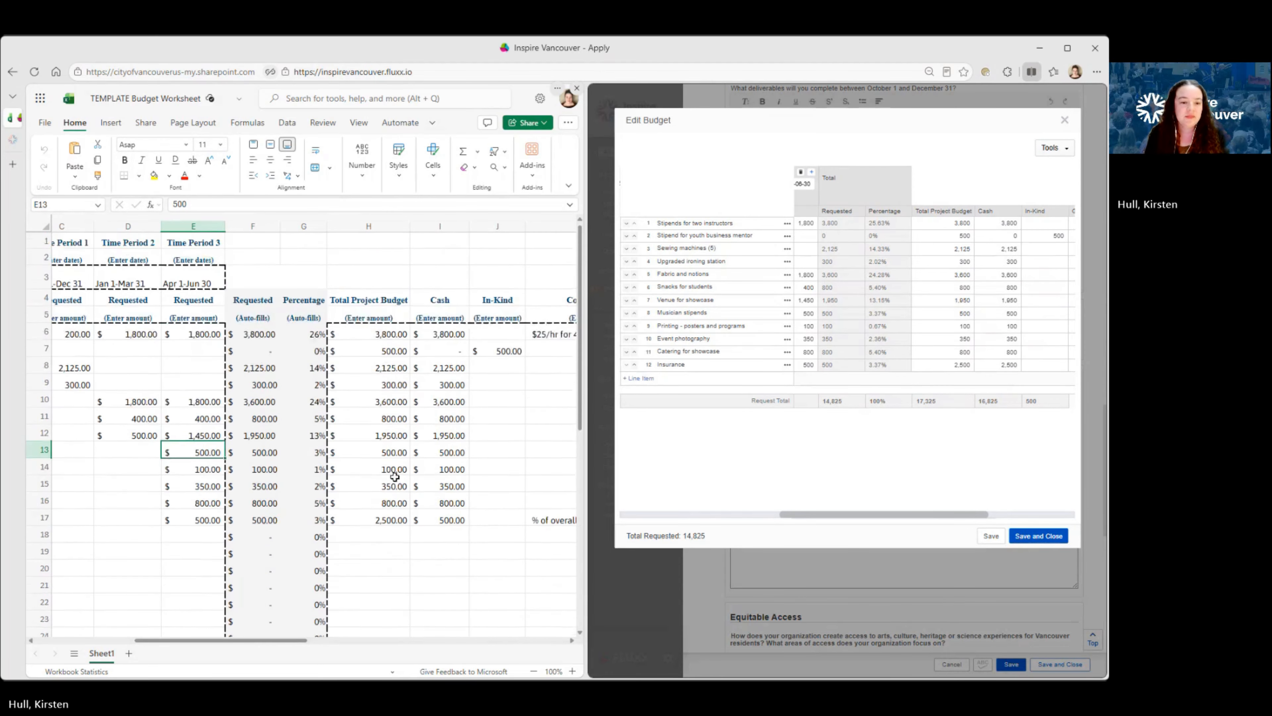
pyautogui.scroll(-3, 395, 479)
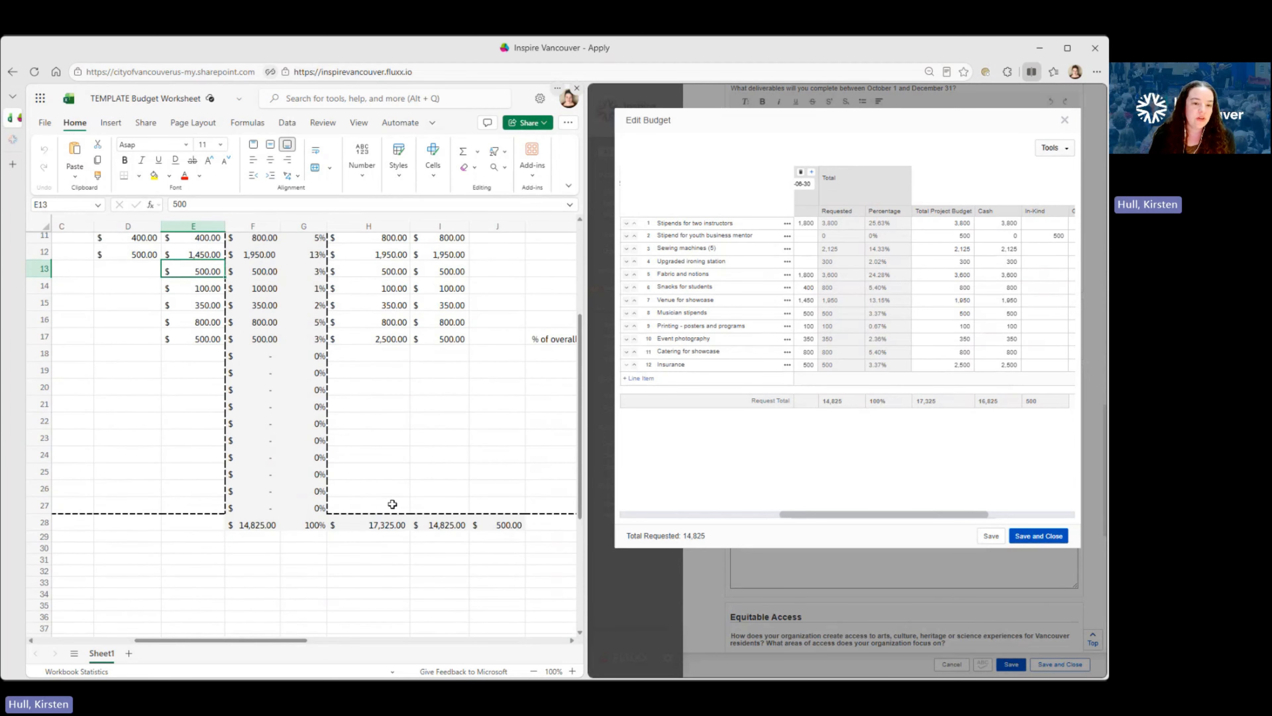
pyautogui.scroll(1, 390, 498)
pyautogui.scroll(1, 401, 496)
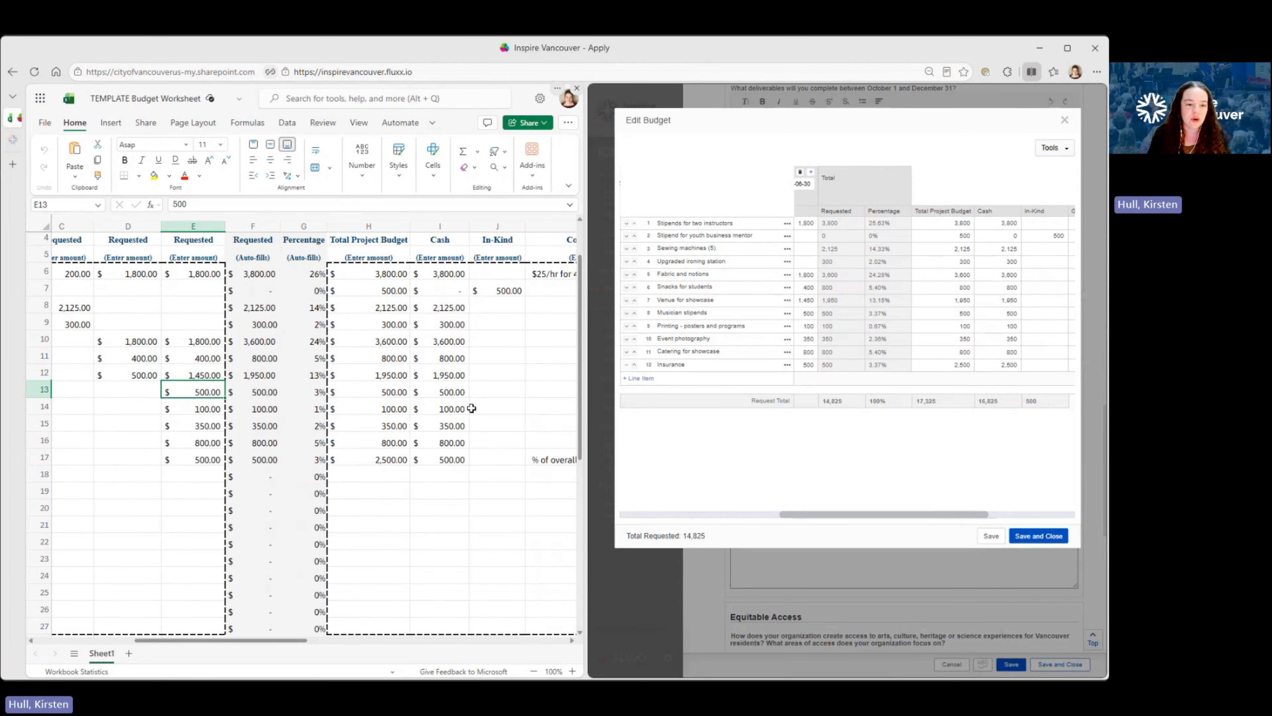
pyautogui.scroll(-1, 439, 386)
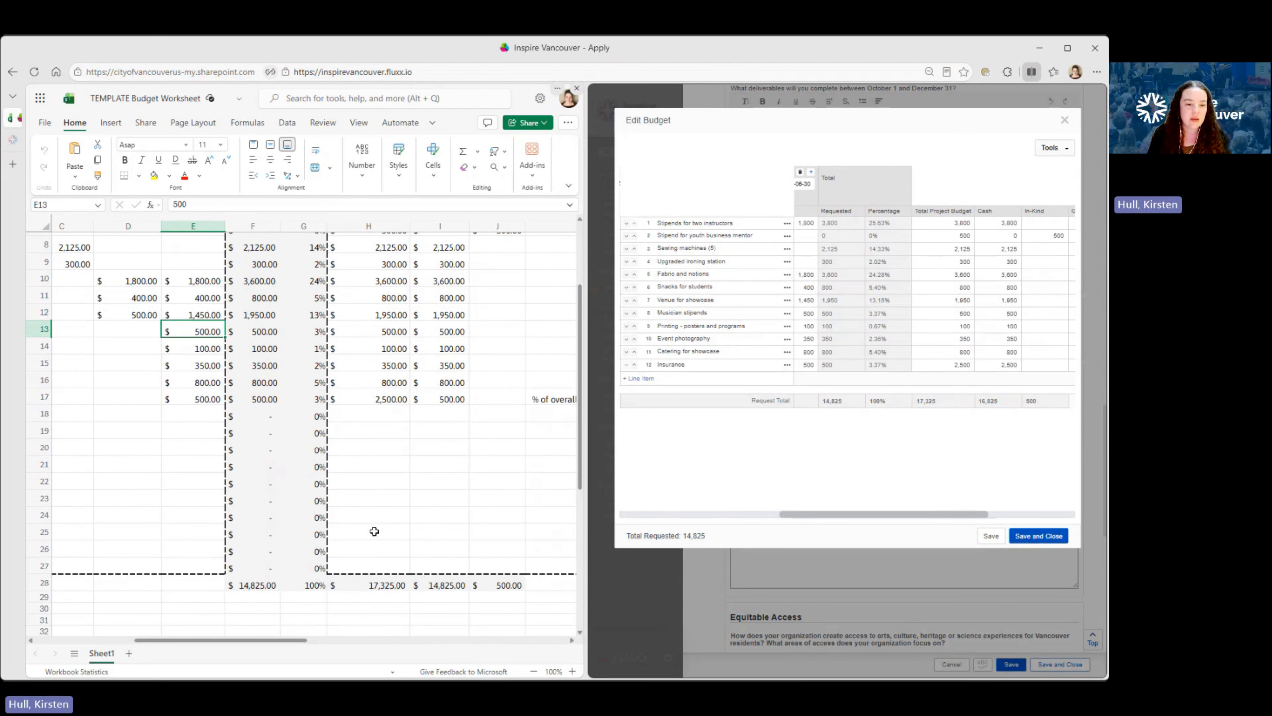
pyautogui.scroll(1, 374, 531)
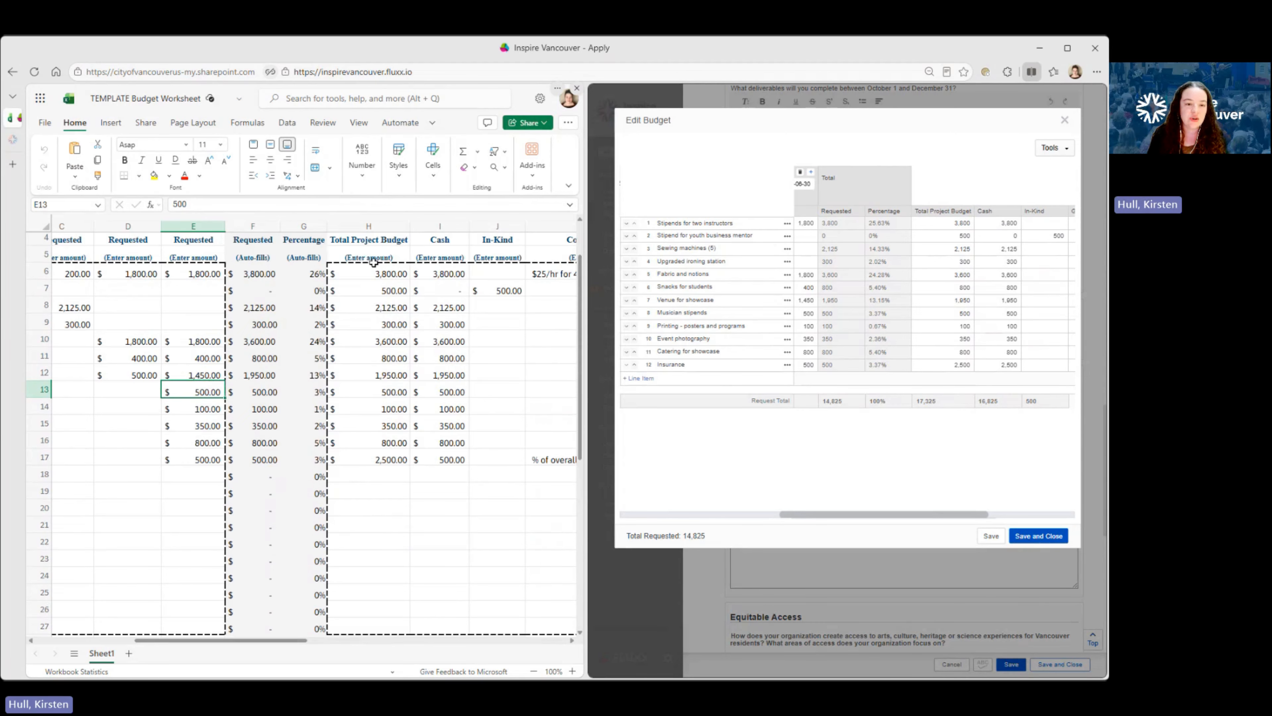
pyautogui.scroll(-1, 391, 487)
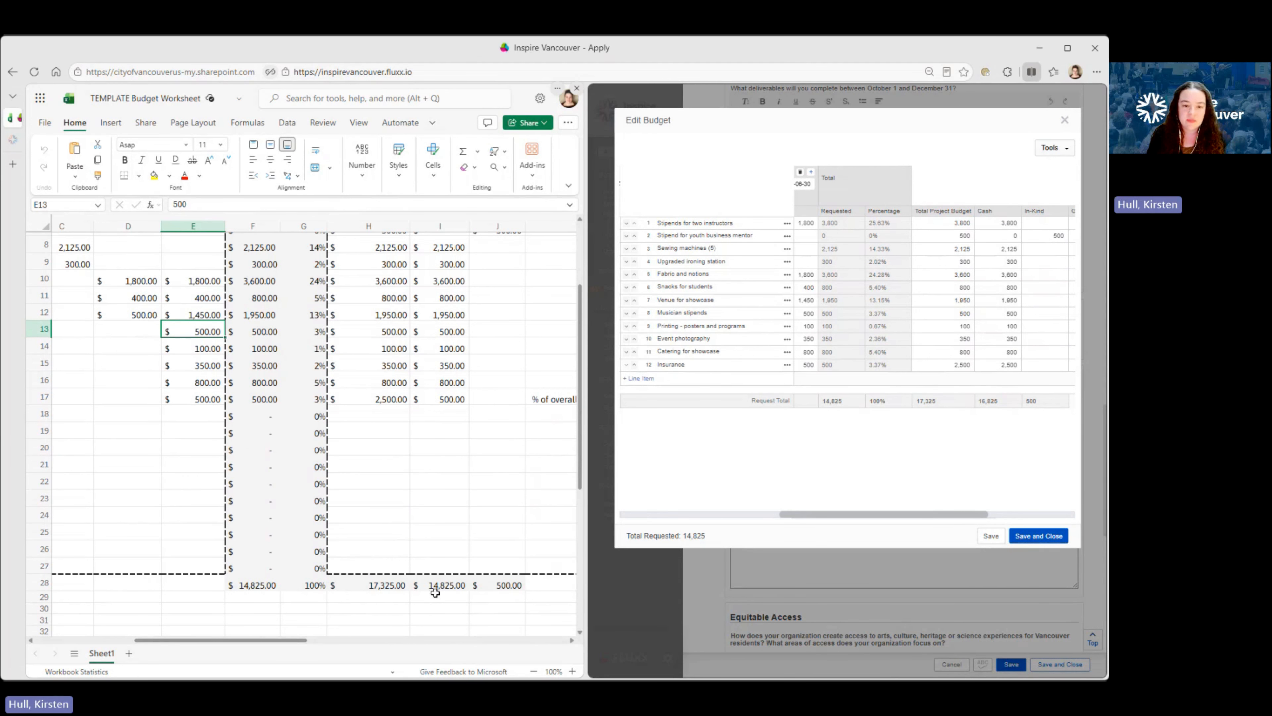
pyautogui.scroll(3, 434, 592)
pyautogui.scroll(-1, 446, 529)
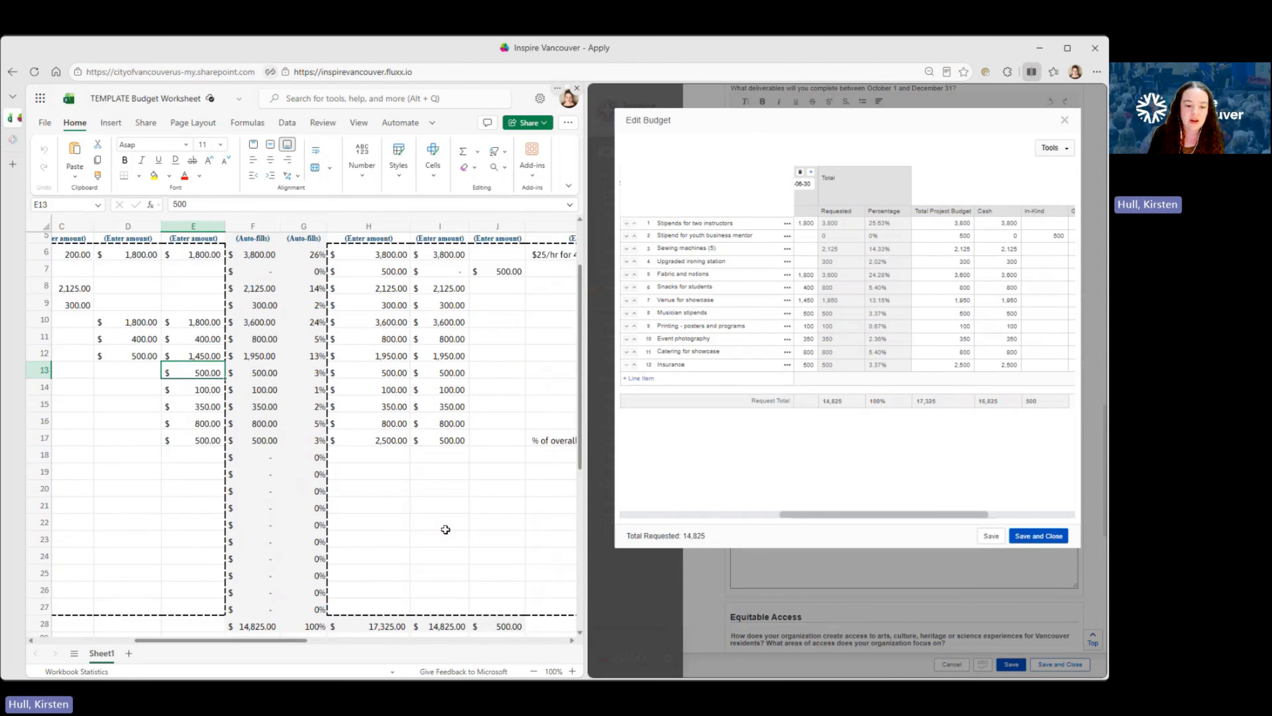
pyautogui.scroll(-2, 445, 529)
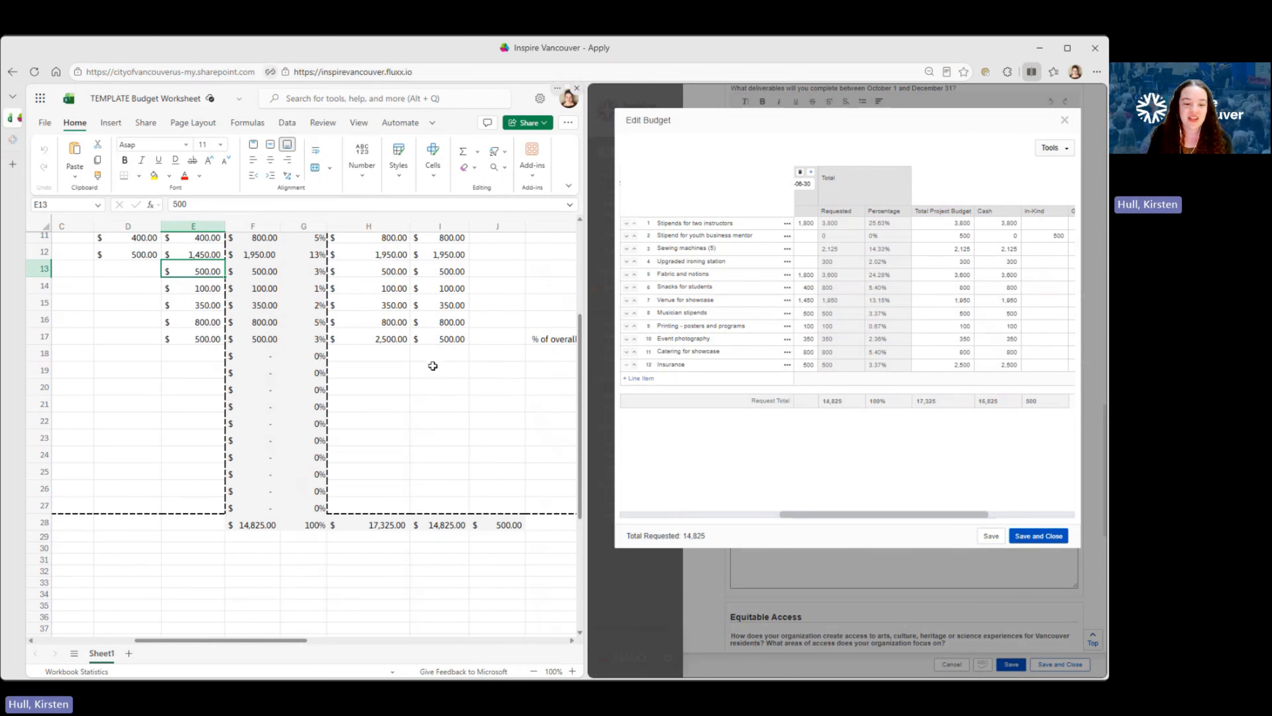
pyautogui.scroll(3, 451, 375)
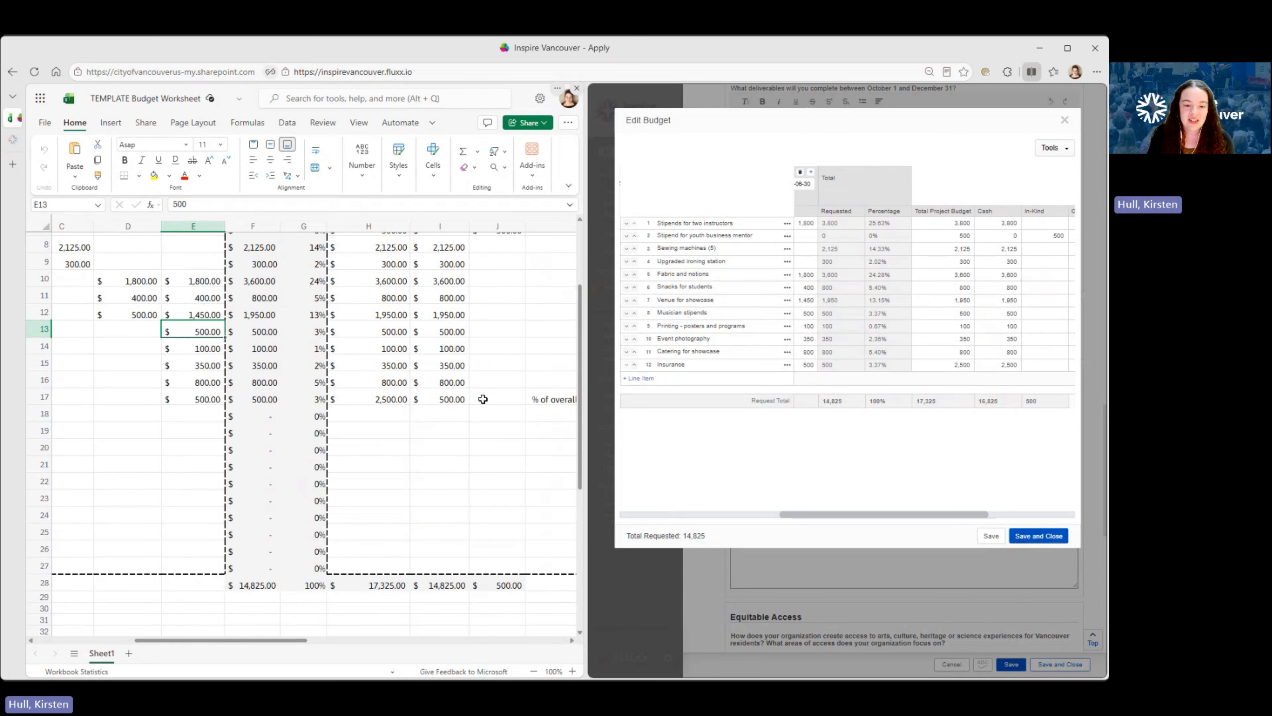
pyautogui.scroll(2, 468, 390)
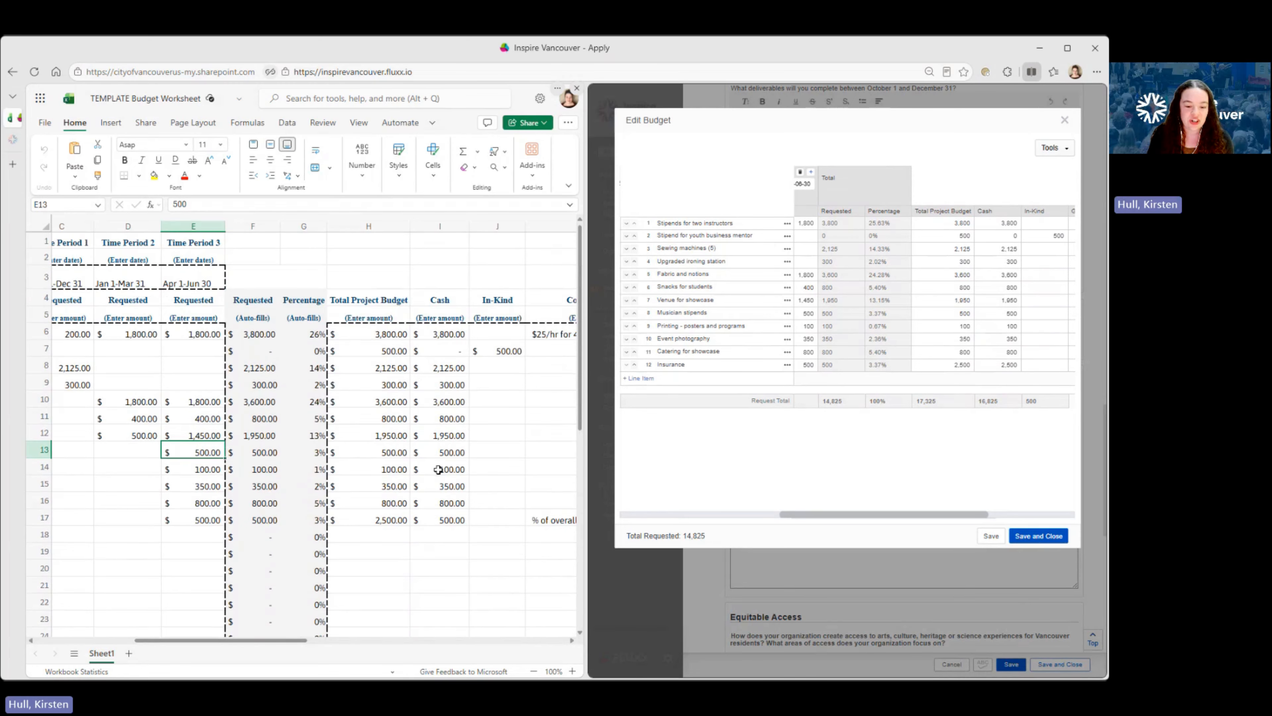
# - Correct the insurance Cash amount in worksheet cell I17 to 2,500
pyautogui.scroll(-3, 445, 484)
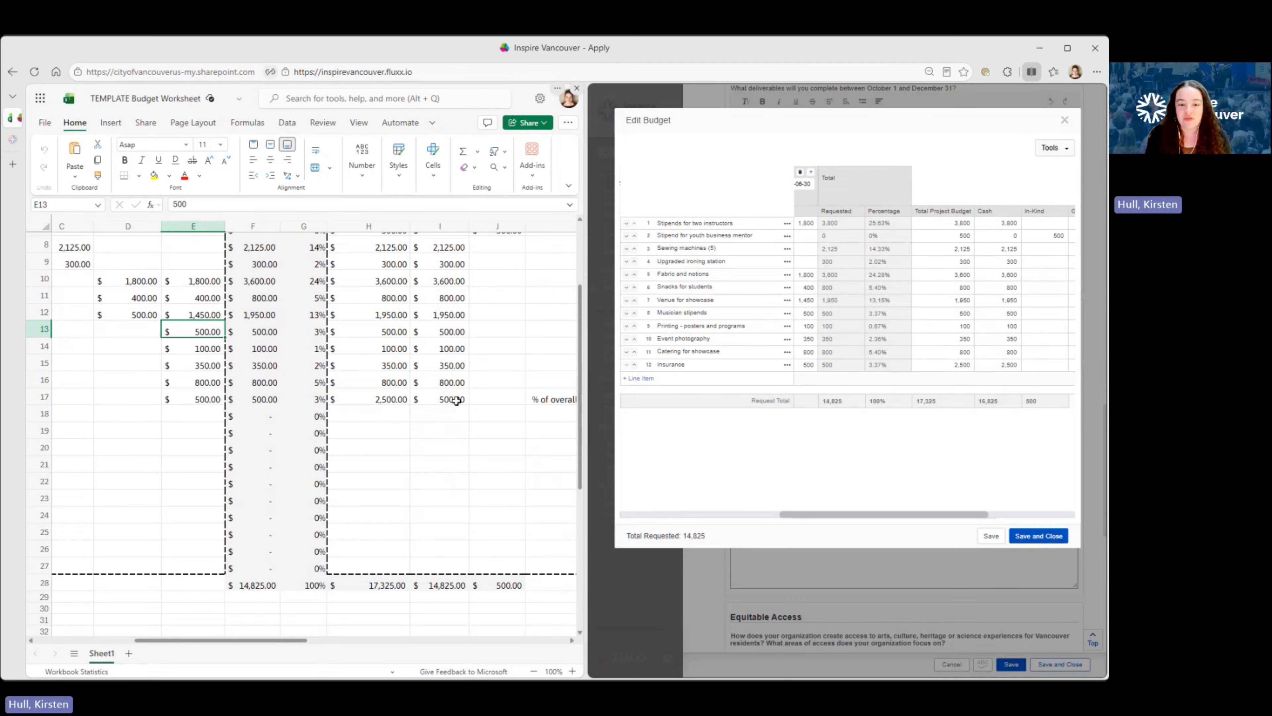
pyautogui.click(456, 401)
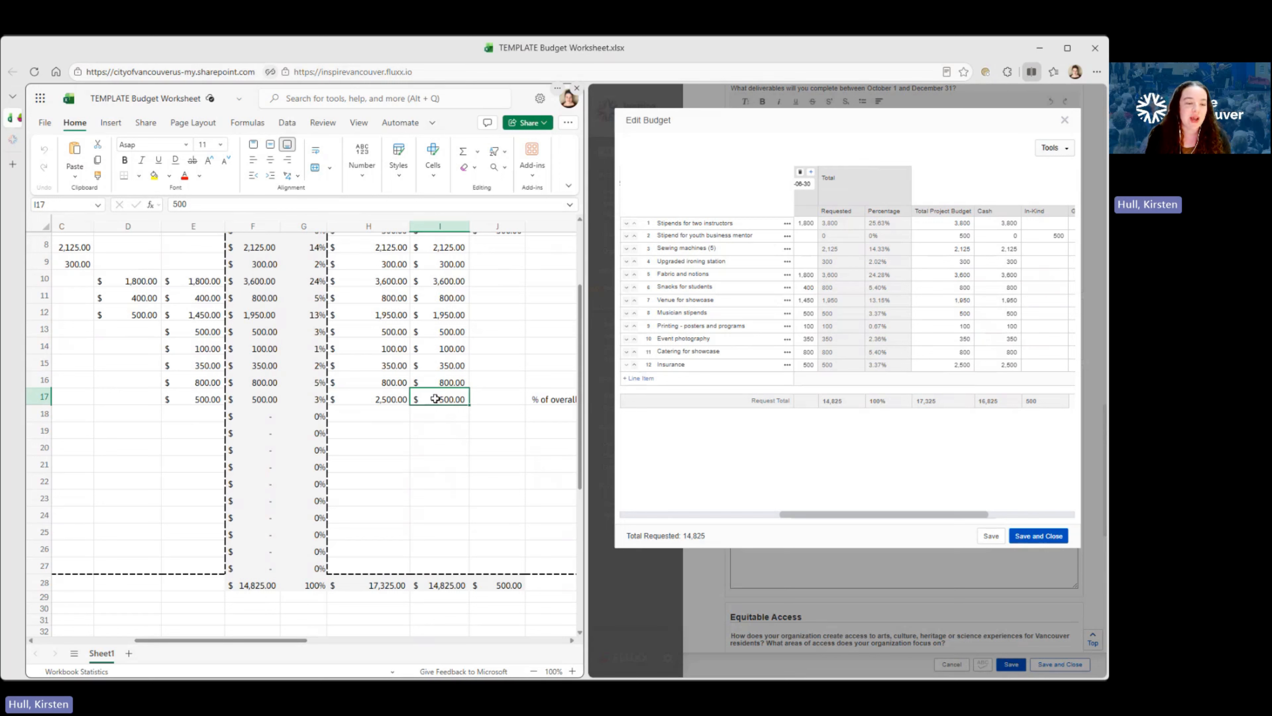
pyautogui.click(178, 205)
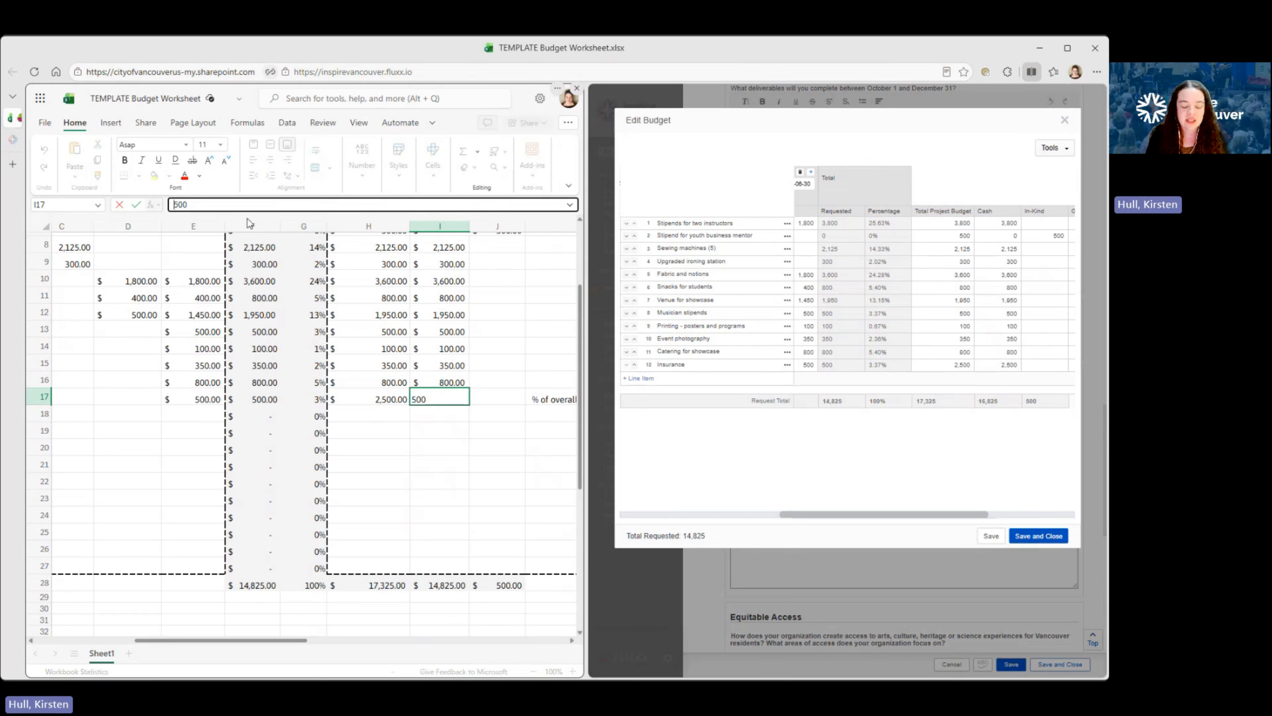
pyautogui.click(439, 464)
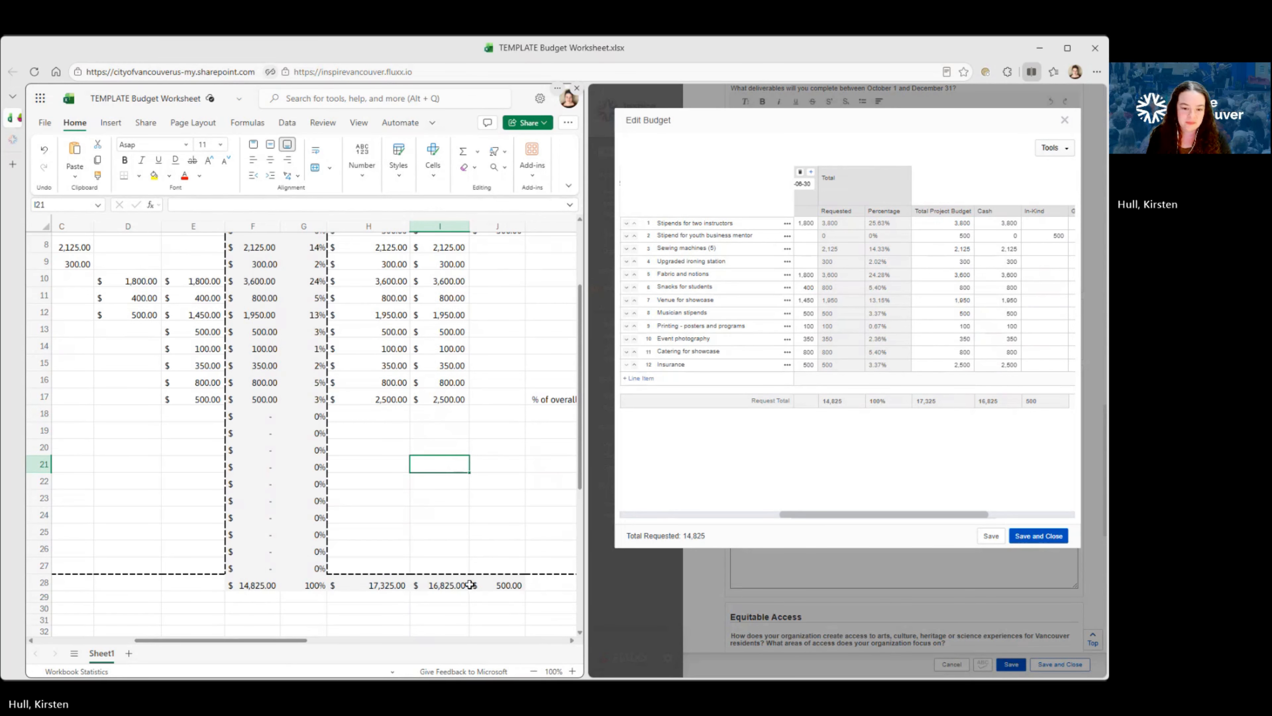
# - Copy the worksheet comment "$25/hr for 4 hr class 1x/week" into the Grantee Comments of the instructor stipends line
pyautogui.scroll(1, 443, 574)
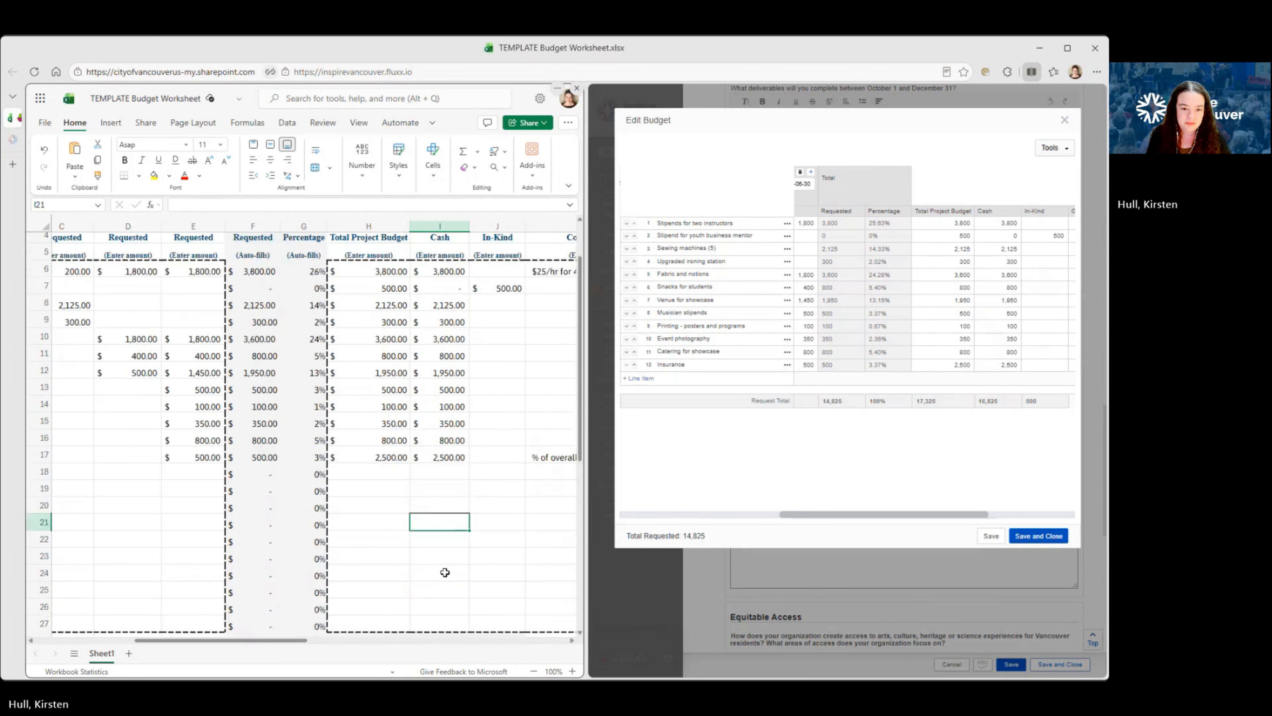
pyautogui.moveTo(308, 640); pyautogui.dragTo(351, 639)
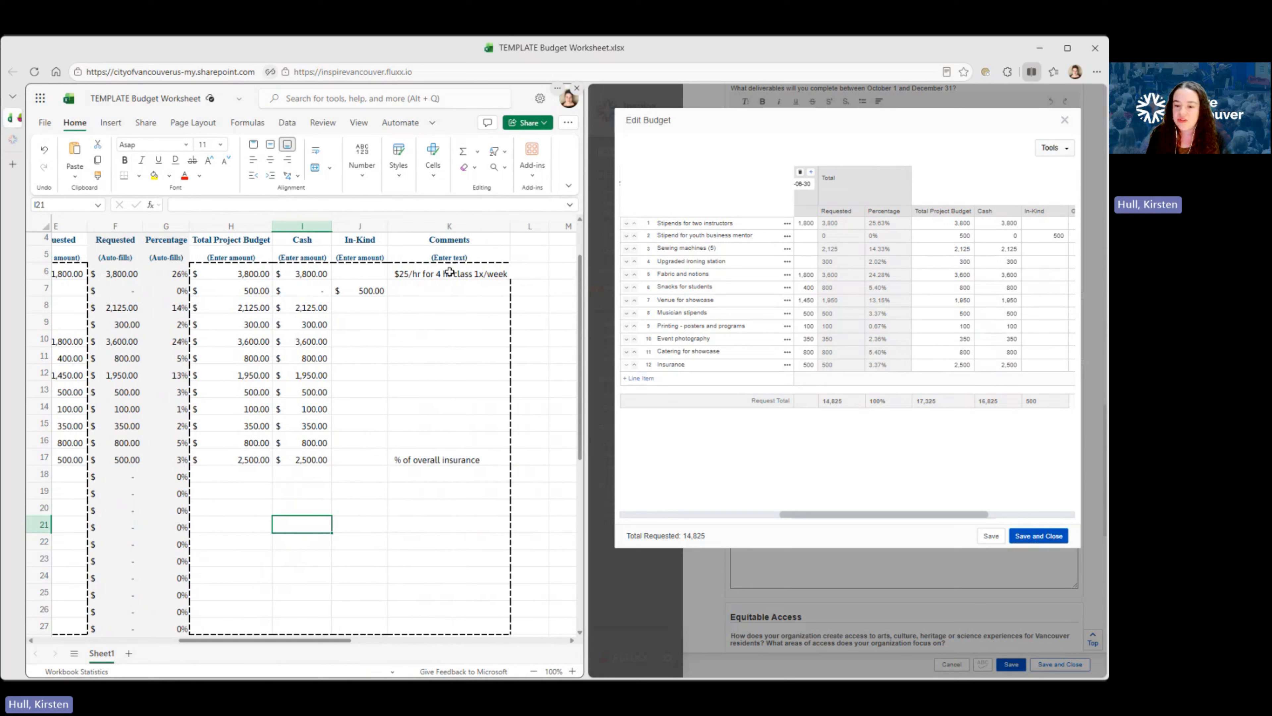
pyautogui.moveTo(825, 519); pyautogui.dragTo(894, 504)
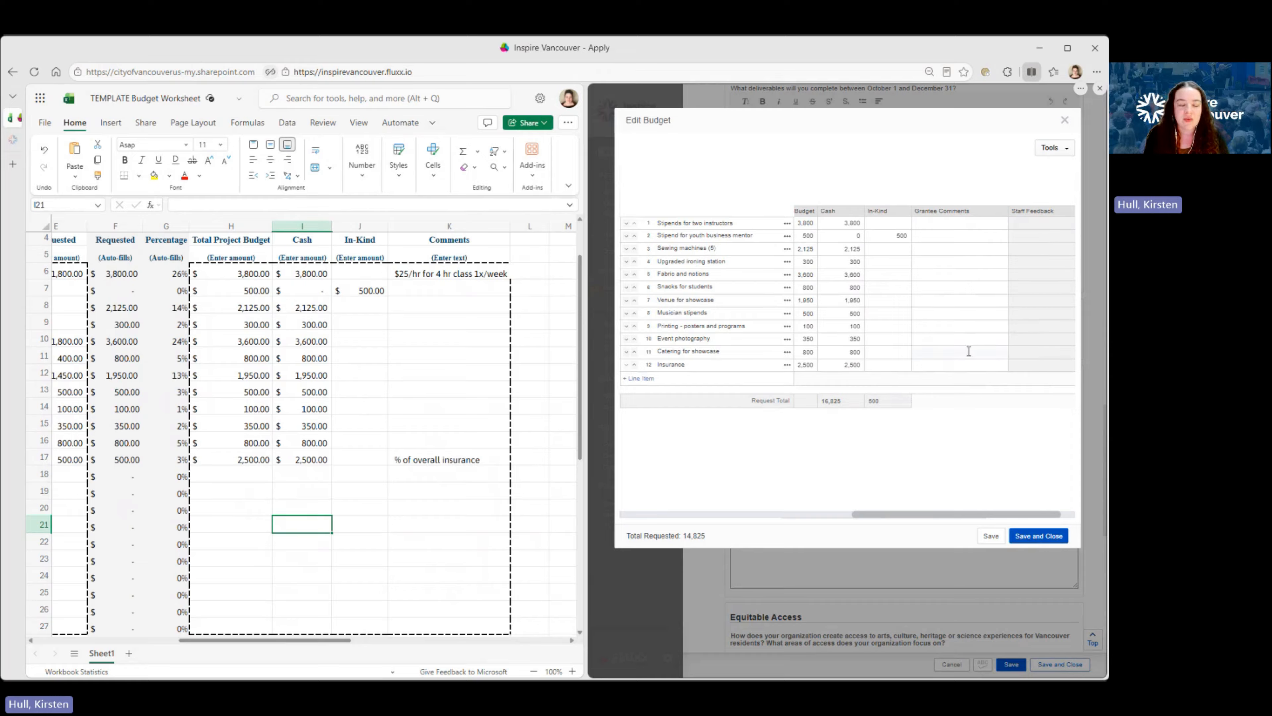
pyautogui.click(431, 274)
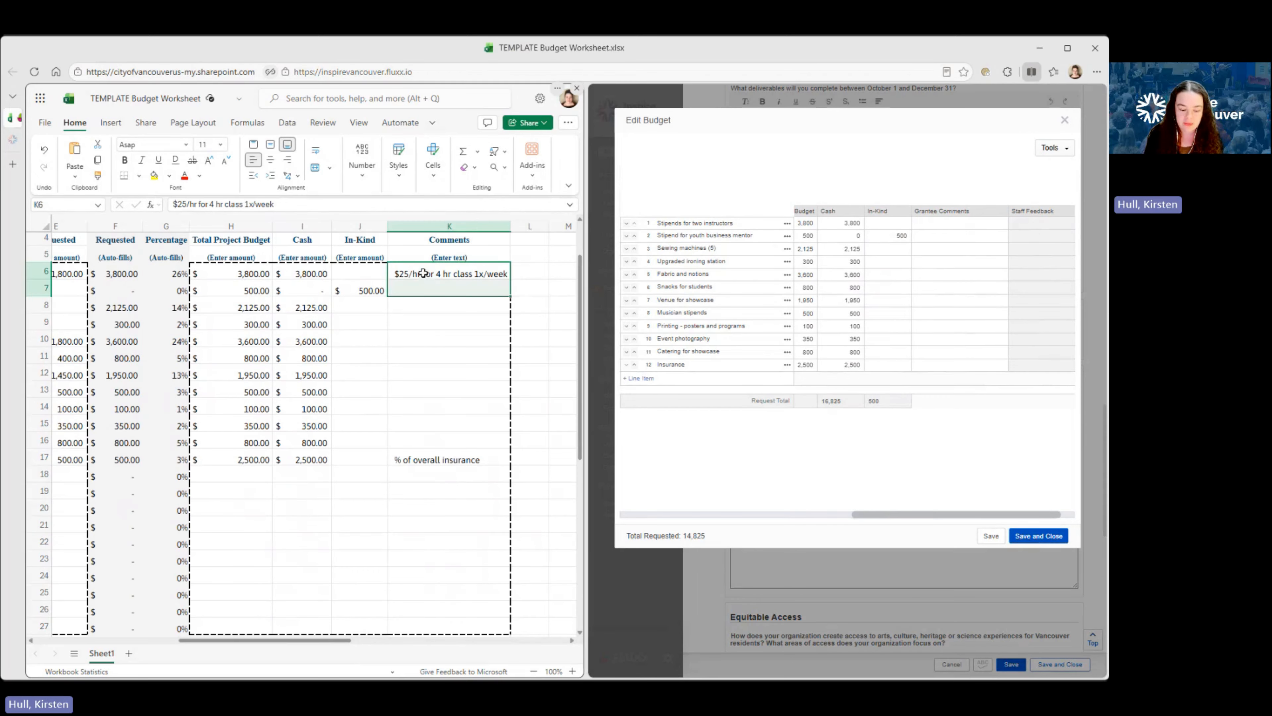
pyautogui.hotkey('ctrl', 'c')
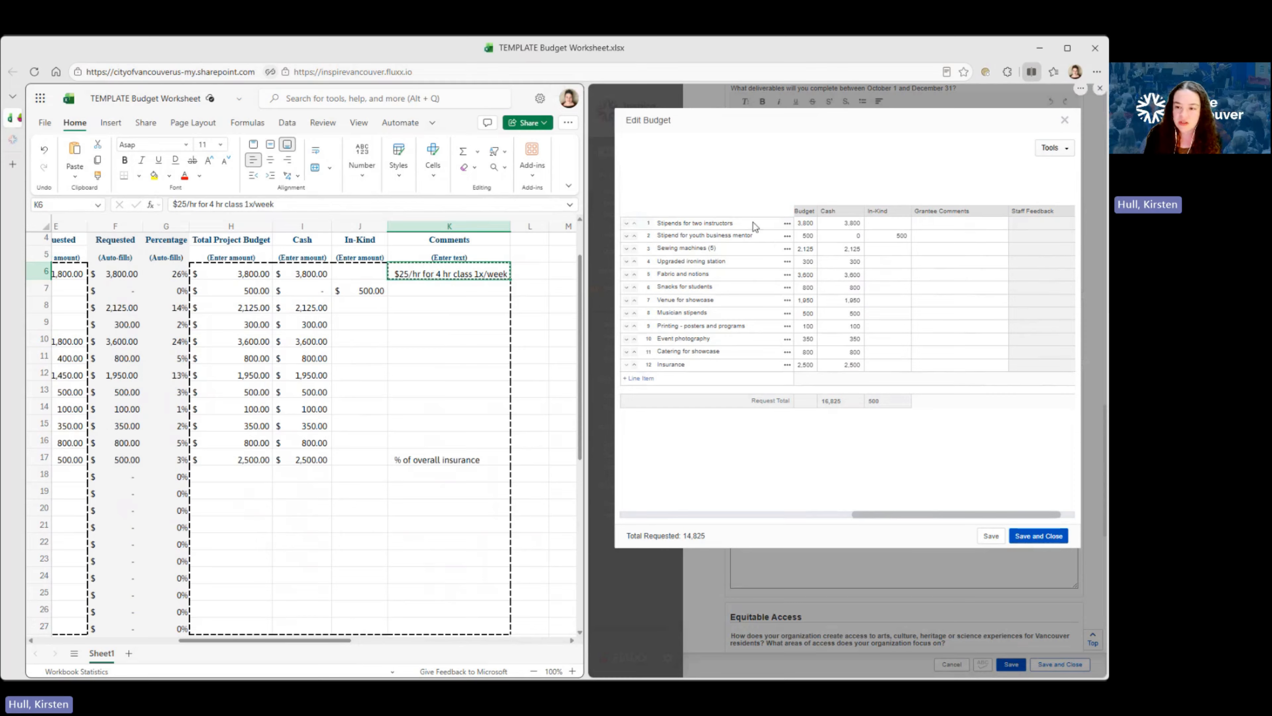
pyautogui.click(966, 224)
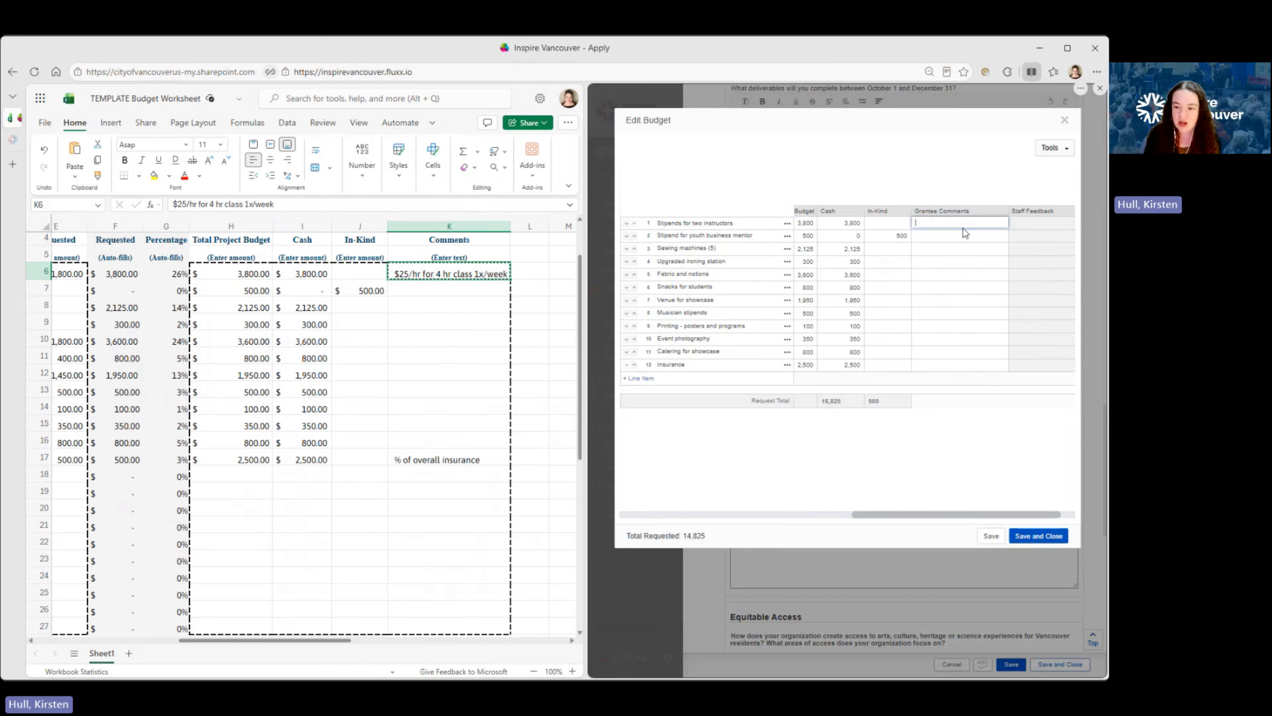
pyautogui.hotkey('ctrl', 'v')
# - Copy the worksheet comment "% of overall insurance" into the Grantee Comments of the Insurance line
pyautogui.click(435, 457)
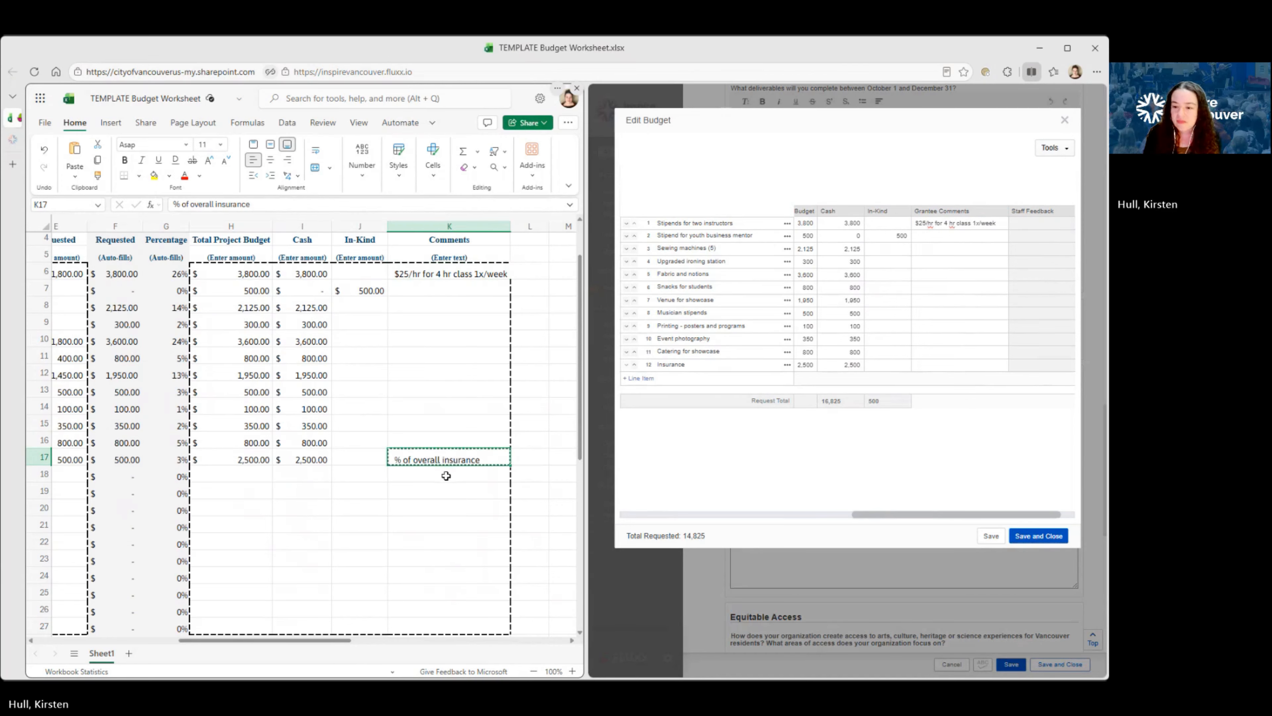
pyautogui.hotkey('ctrl', 'c')
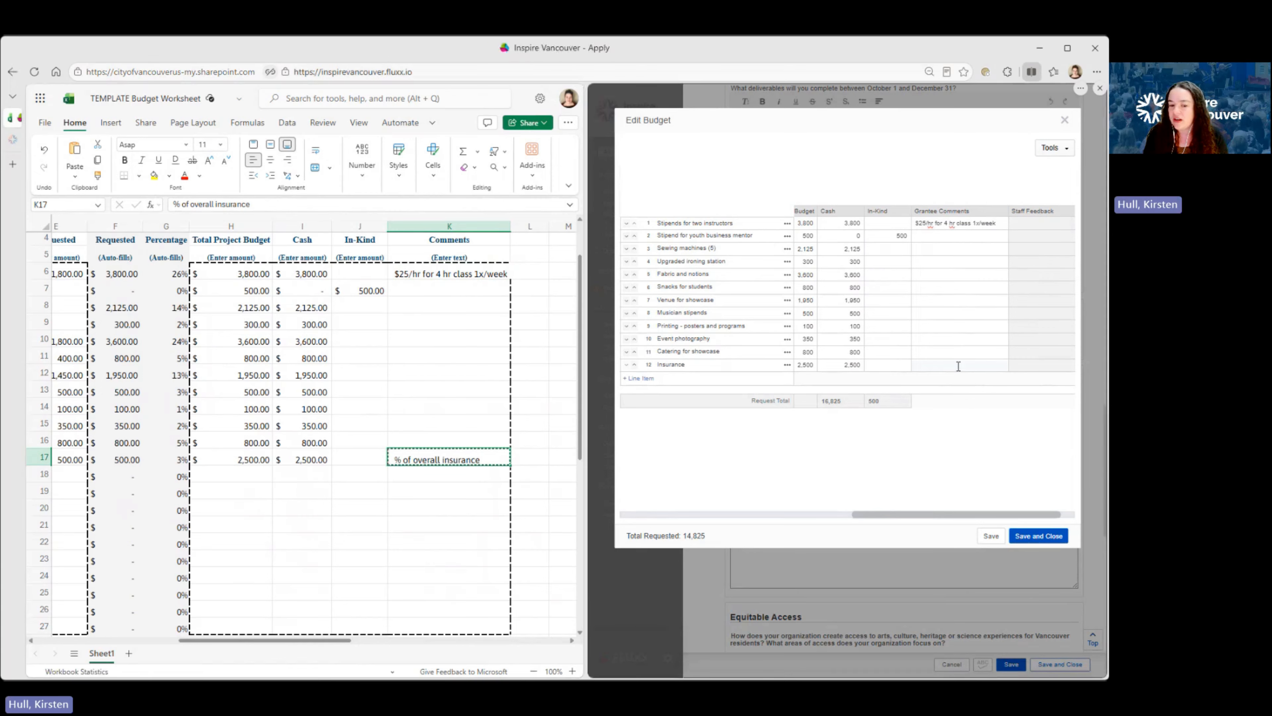
pyautogui.click(957, 364)
pyautogui.hotkey('ctrl', 'v')
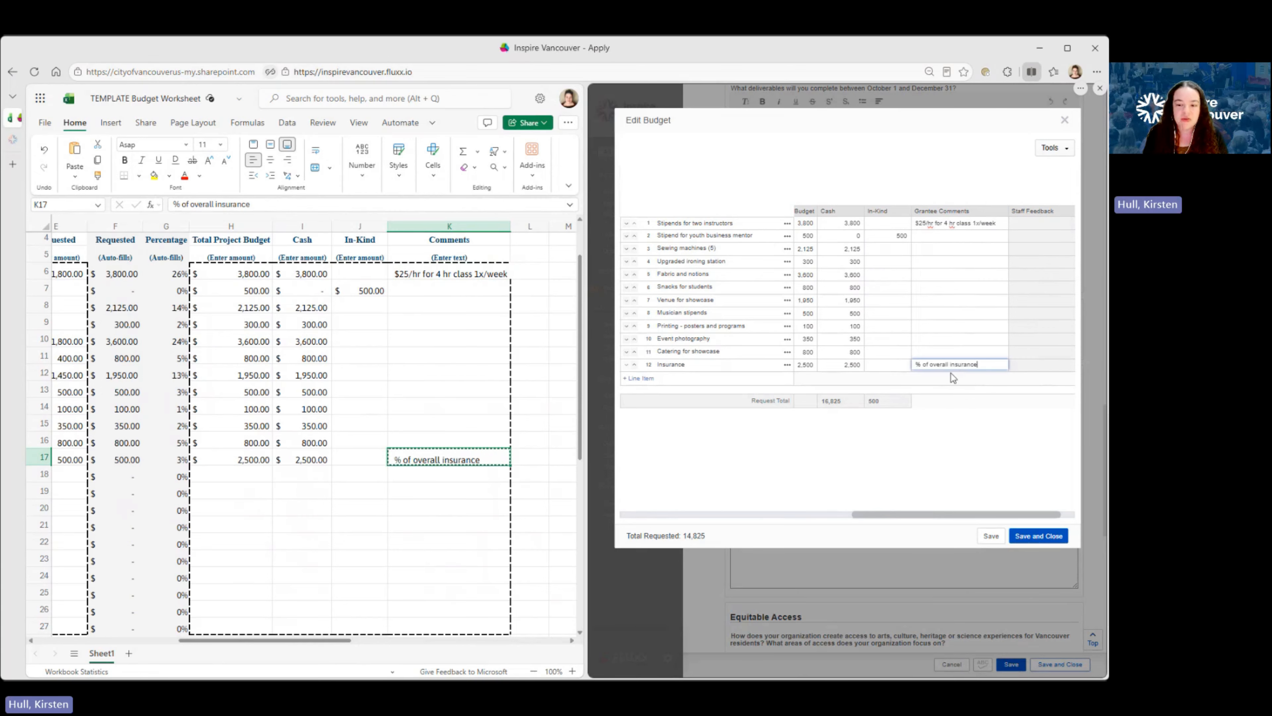
# - Review the requested amounts across the budget periods, save the completed budget and close the budget editor
pyautogui.moveTo(877, 513); pyautogui.dragTo(645, 516)
pyautogui.click(882, 515)
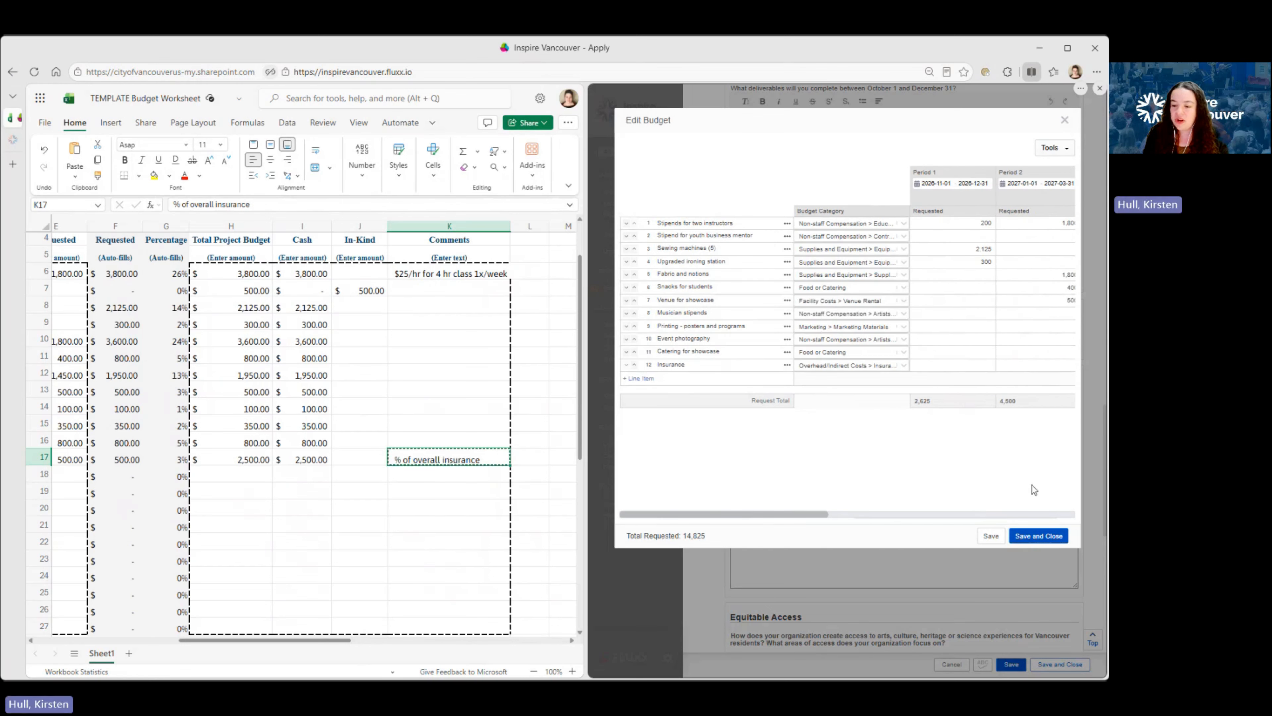
pyautogui.click(992, 536)
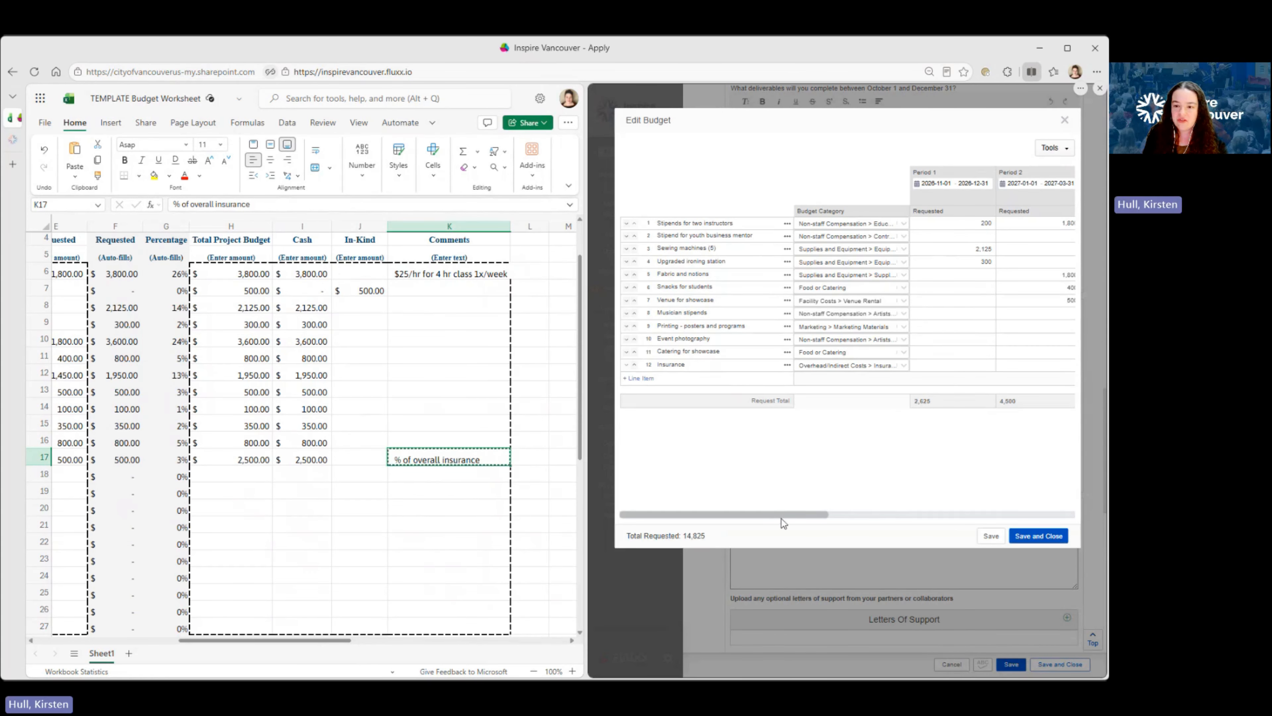
pyautogui.hotkey('ctrl', 'a')
pyautogui.click(776, 470)
pyautogui.moveTo(751, 516); pyautogui.dragTo(802, 512)
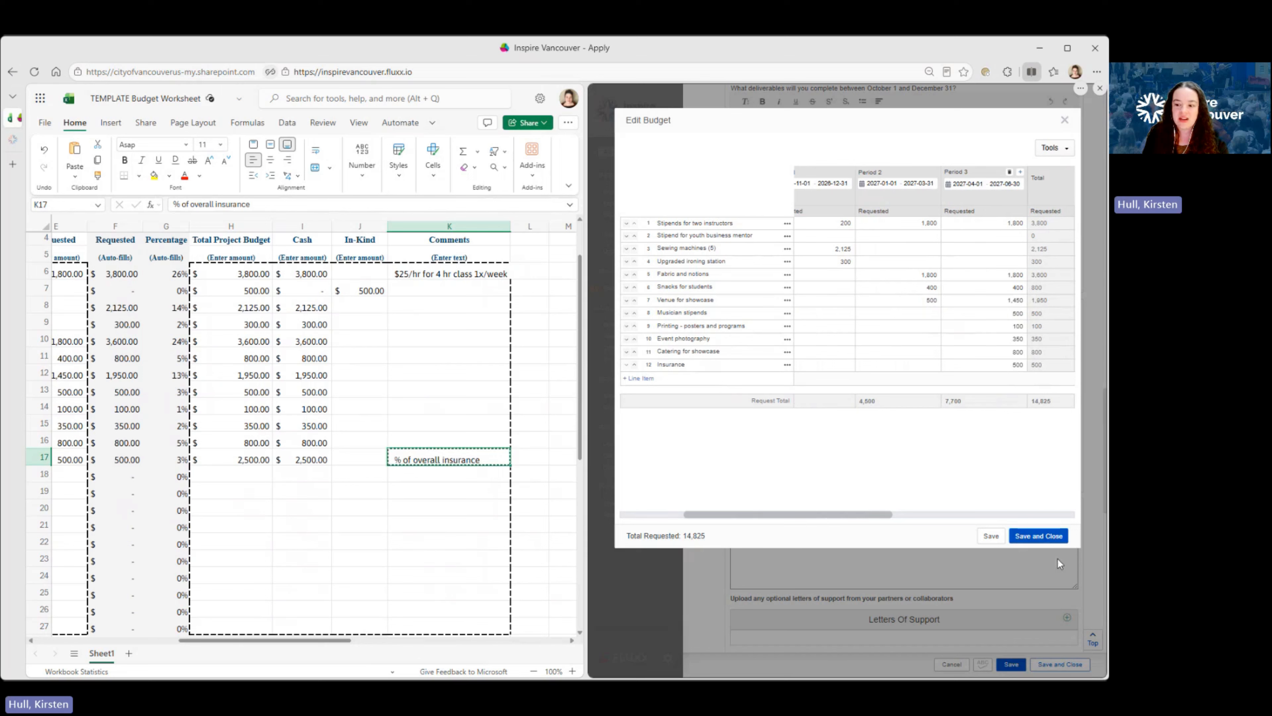
pyautogui.click(1038, 536)
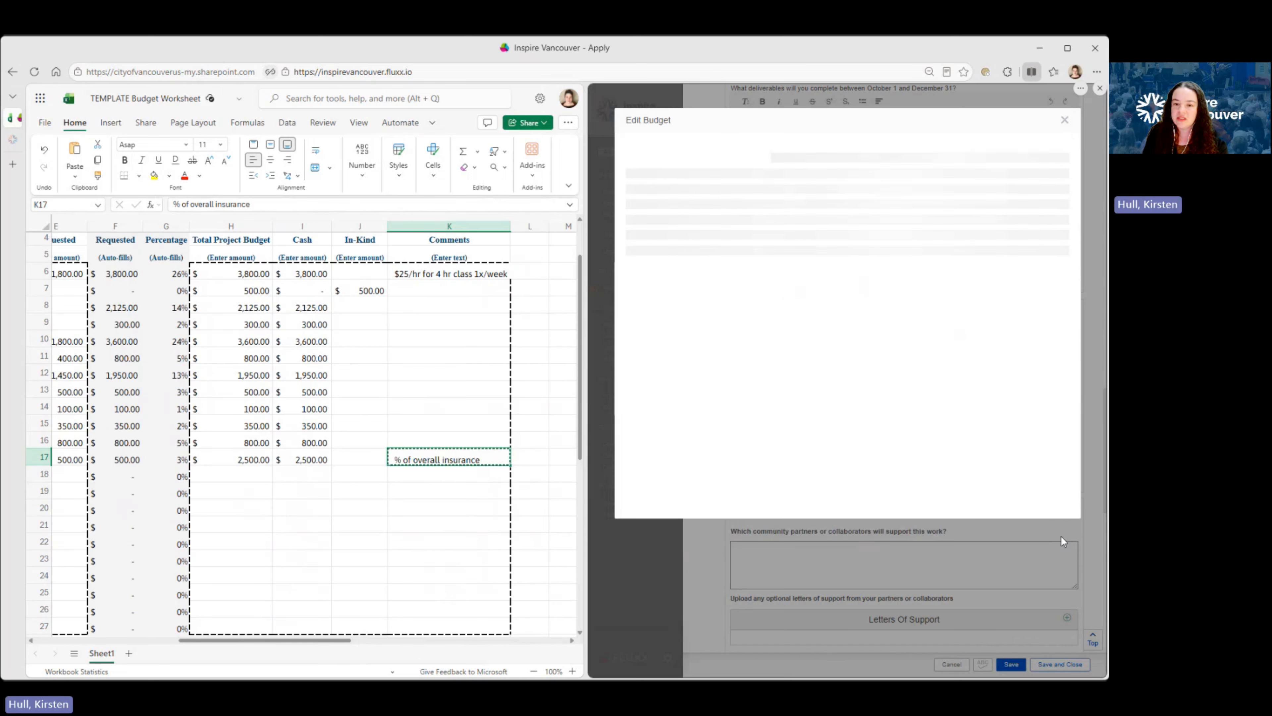